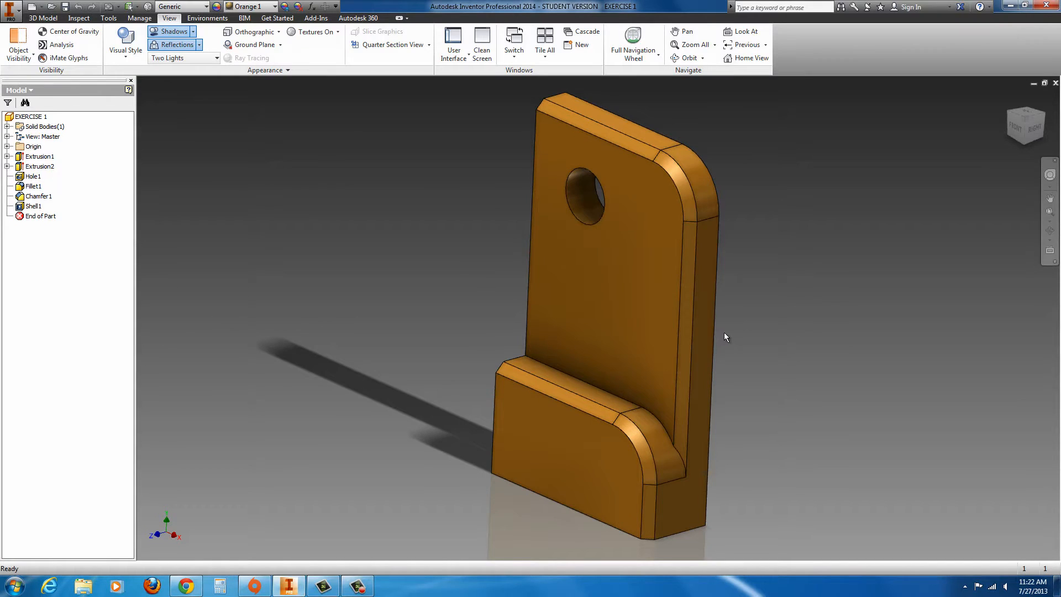
# Create a new part file from the Standard.ipt template
pyautogui.keyDown('shift'); pyautogui.moveTo(725, 334); pyautogui.dragTo(713, 411, button='middle'); pyautogui.keyUp('shift')
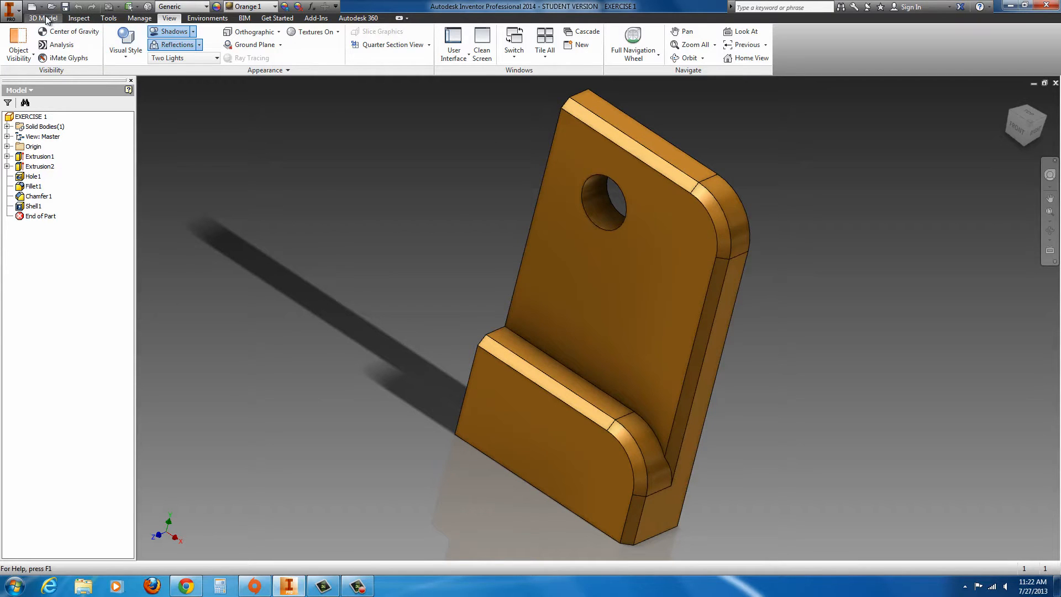
pyautogui.click(16, 20)
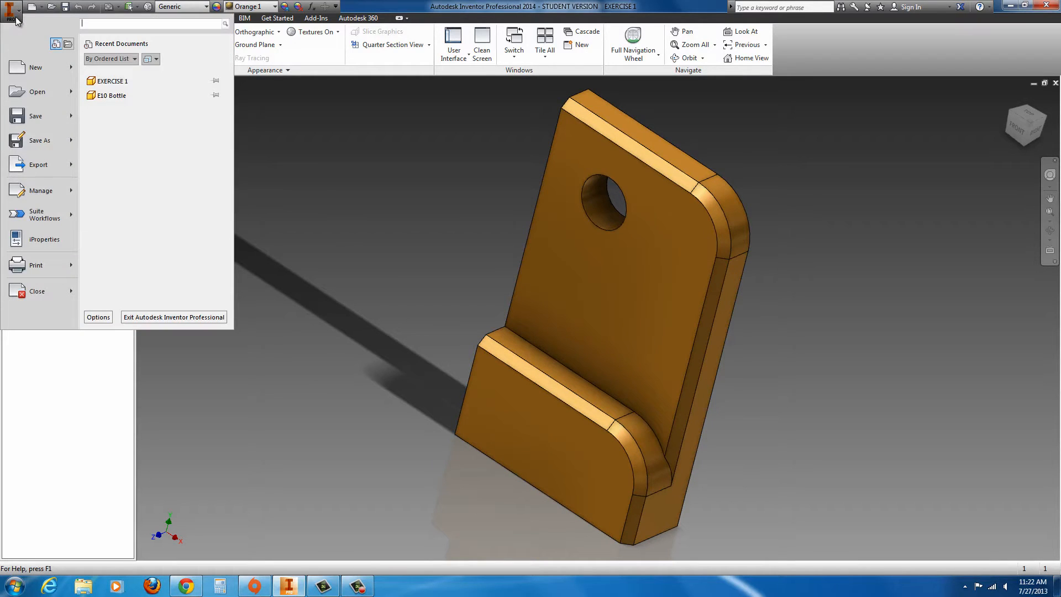
pyautogui.click(35, 67)
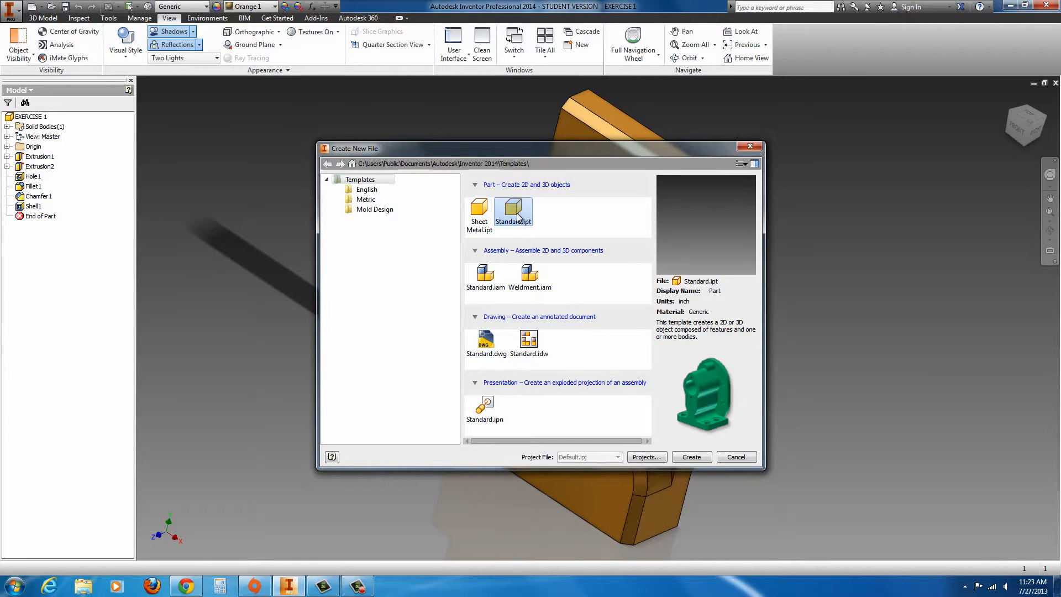
pyautogui.click(692, 459)
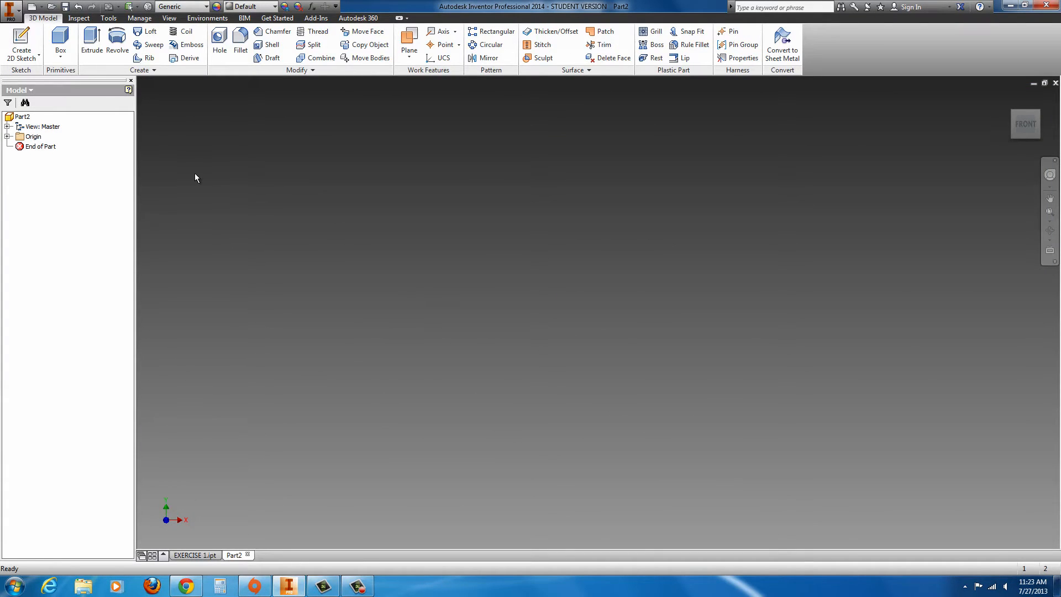
# Start a 2D sketch on the part's XY origin plane
pyautogui.click(7, 137)
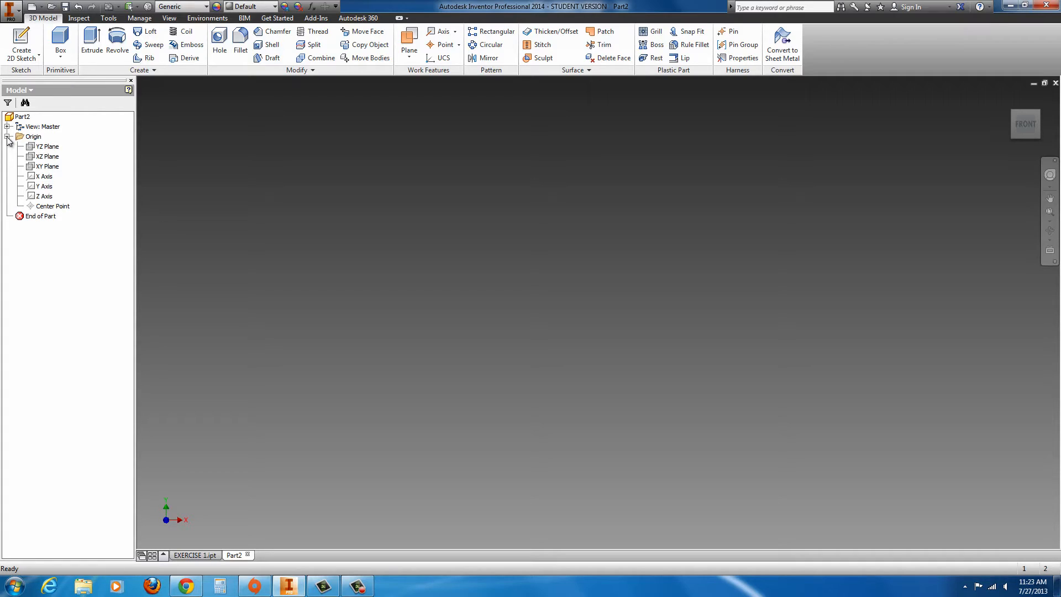
pyautogui.click(36, 168)
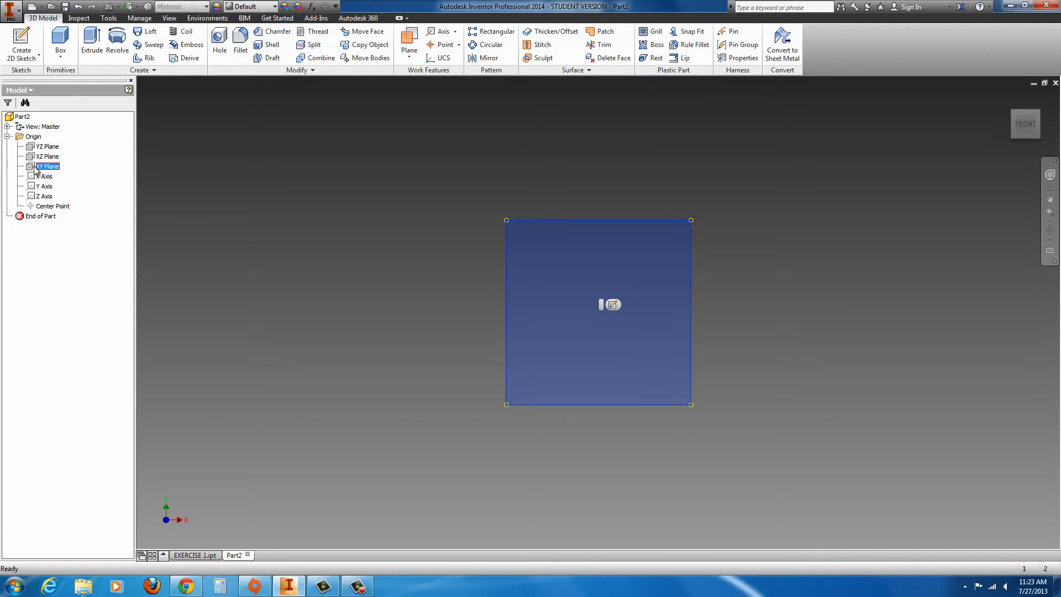
pyautogui.click(613, 305)
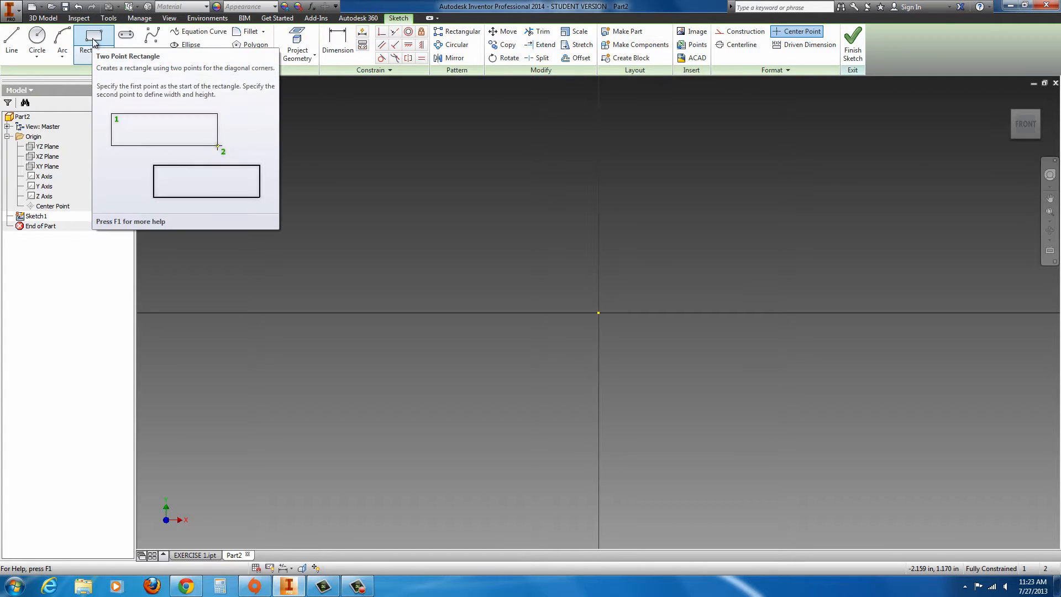
# Draw a two-point rectangle 3 in wide and 5 in high from the sketch origin, and finish the sketch
pyautogui.click(94, 56)
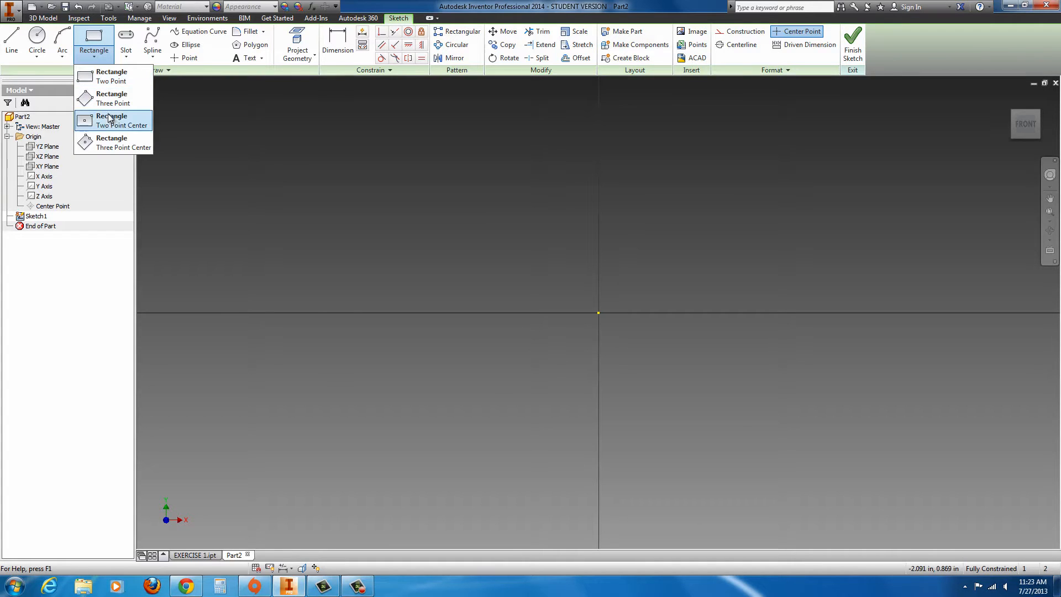
pyautogui.click(103, 82)
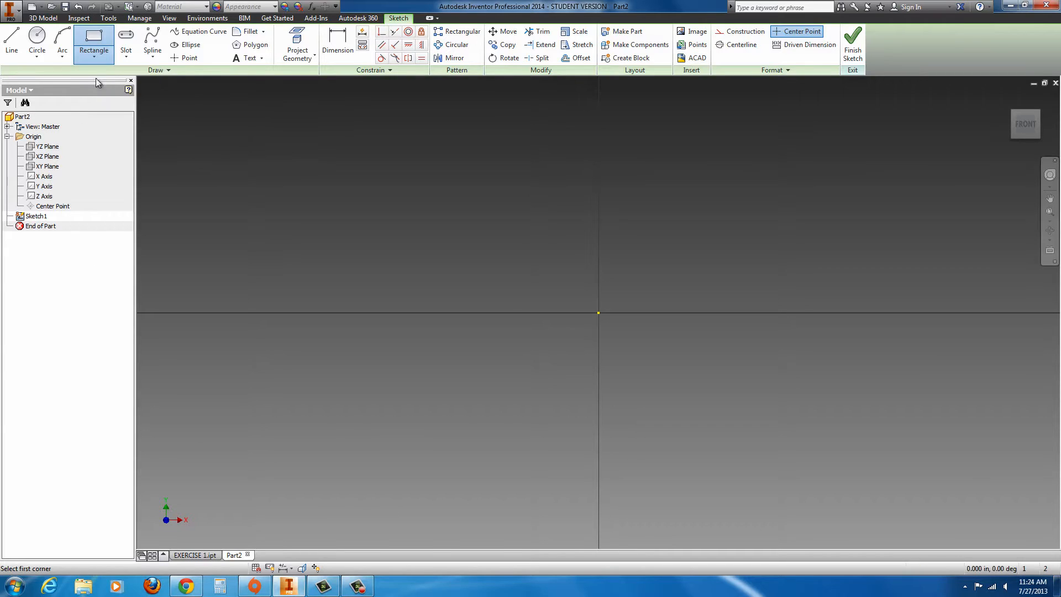
pyautogui.click(600, 313)
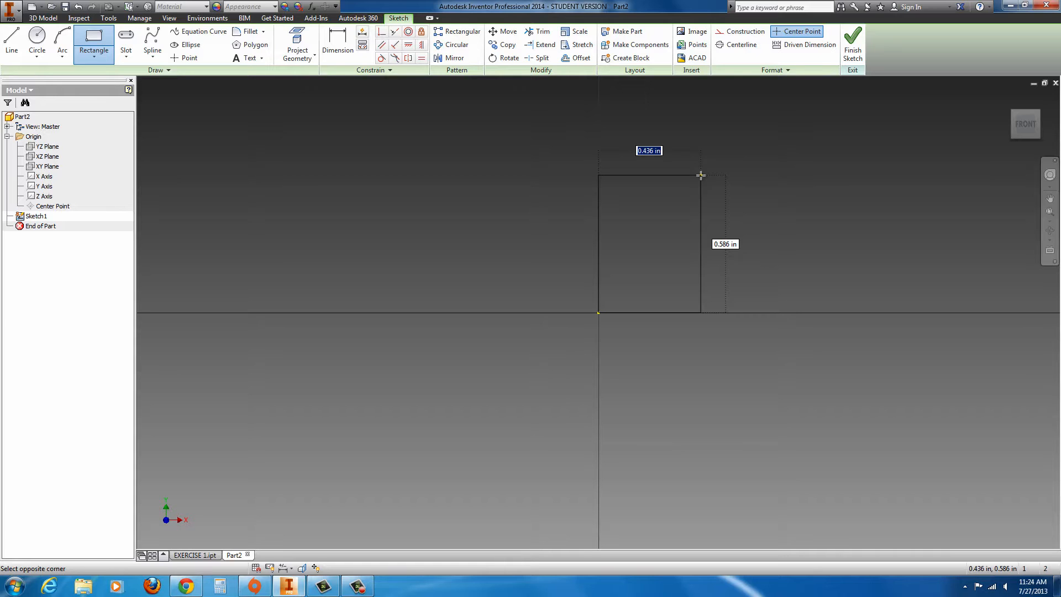
pyautogui.write('3')
pyautogui.press('Tab')
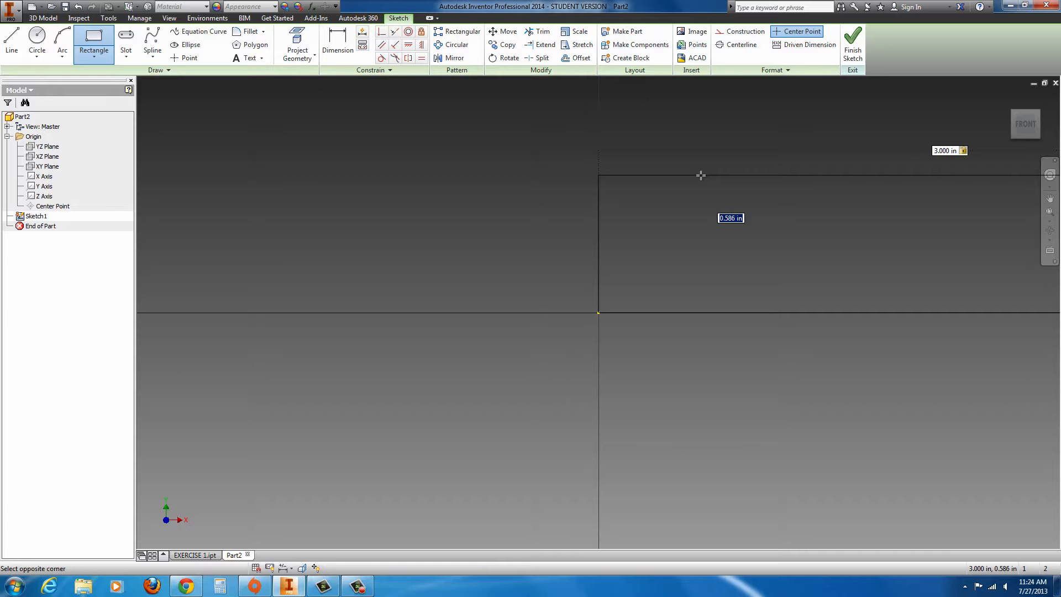
pyautogui.write('5')
pyautogui.press('Return')
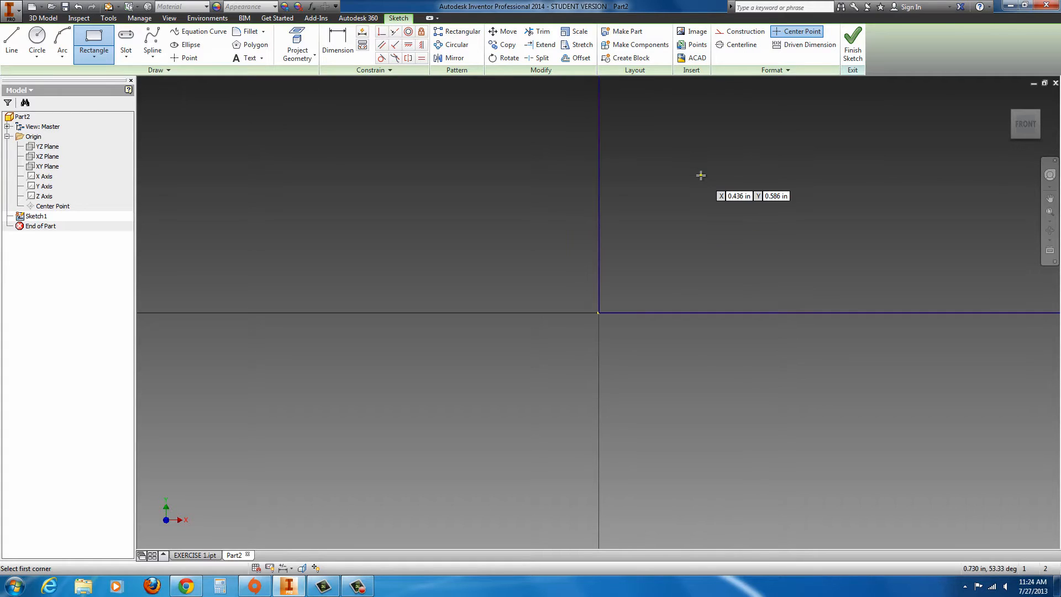
pyautogui.moveTo(1026, 130)
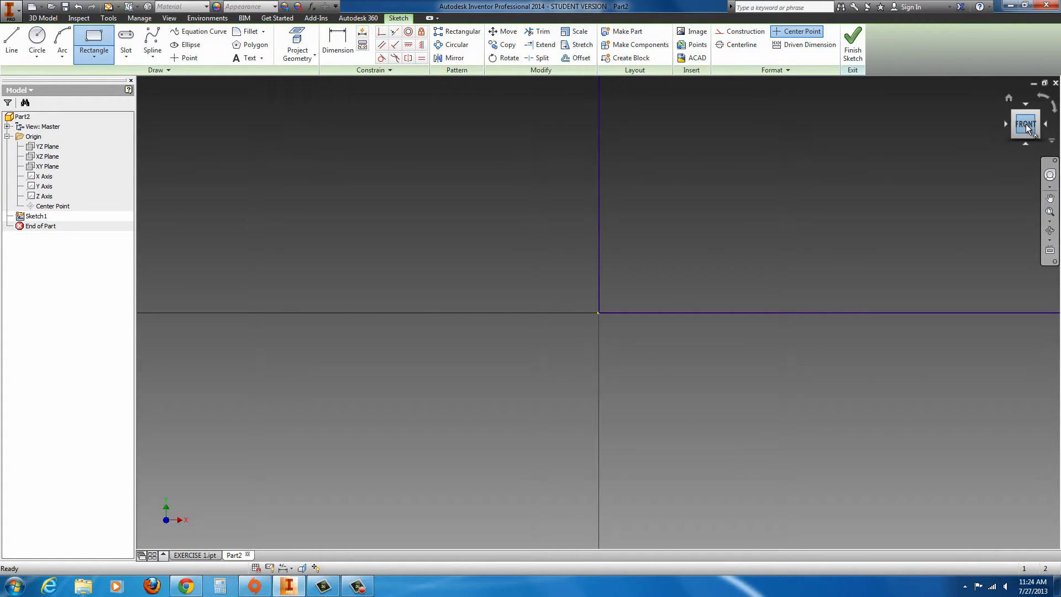
pyautogui.click(1027, 129)
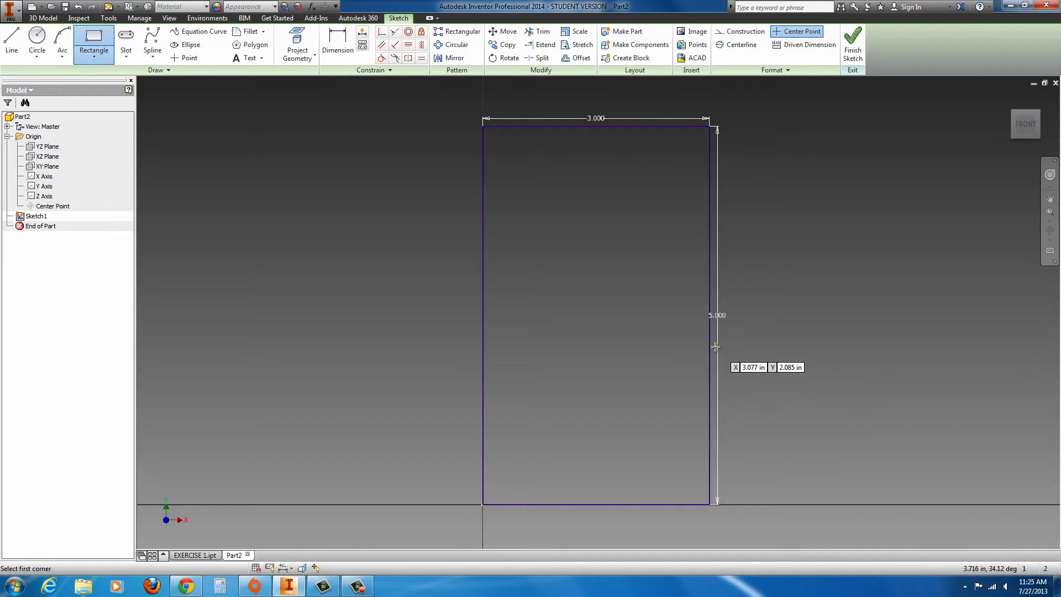
pyautogui.click(855, 50)
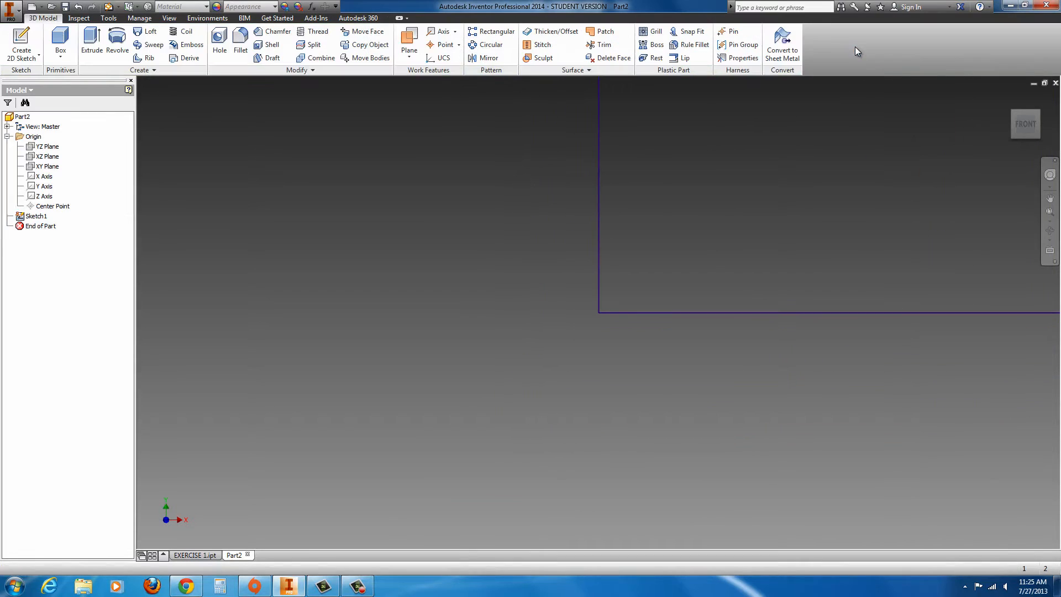
# Extrude the rectangle profile 0.5 in as a solid plate
pyautogui.moveTo(1006, 126)
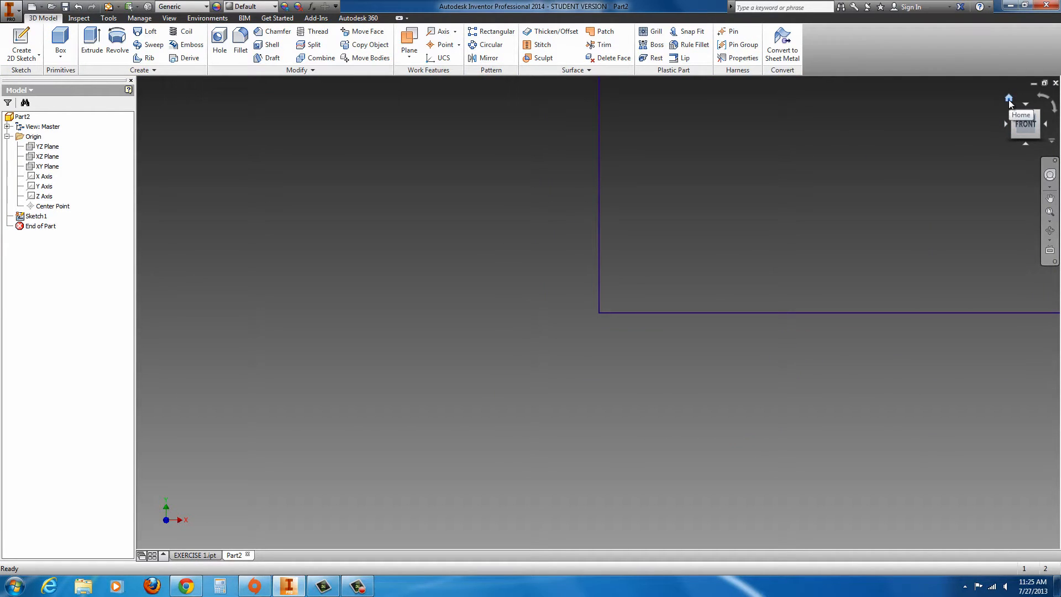
pyautogui.click(1010, 101)
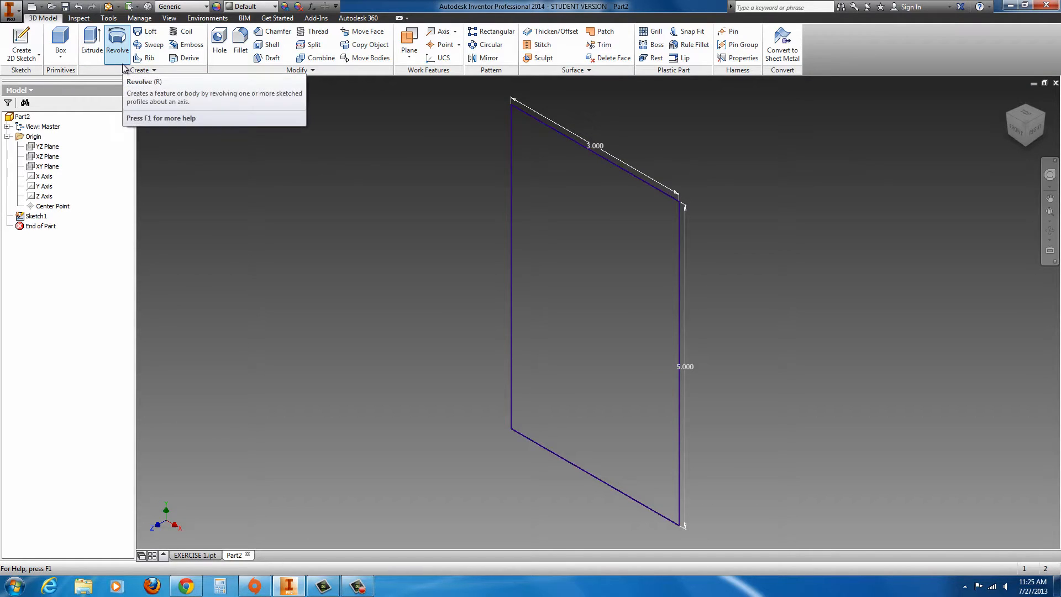
pyautogui.click(93, 44)
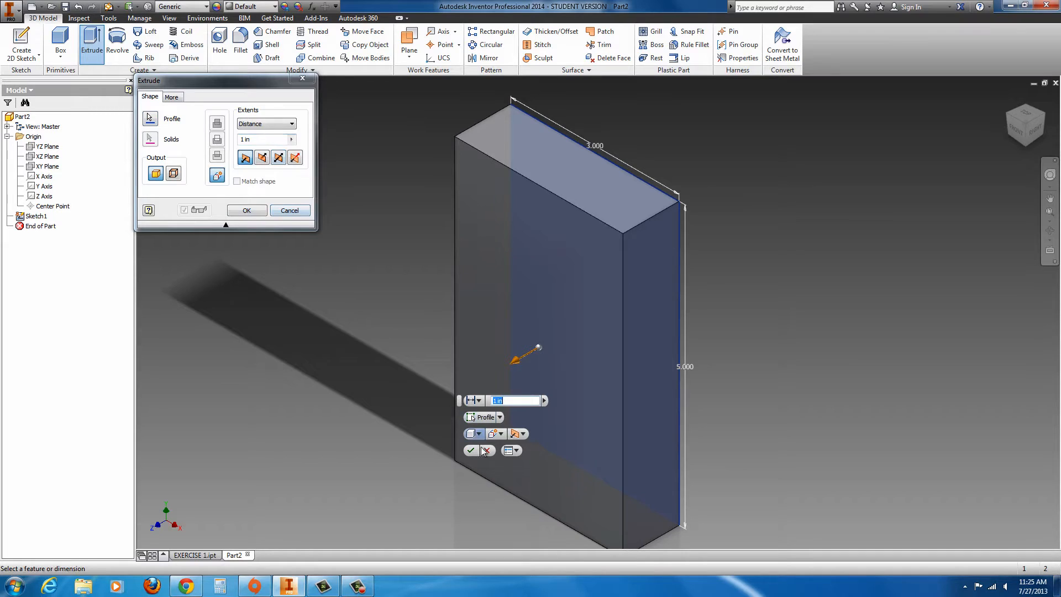
pyautogui.click(225, 224)
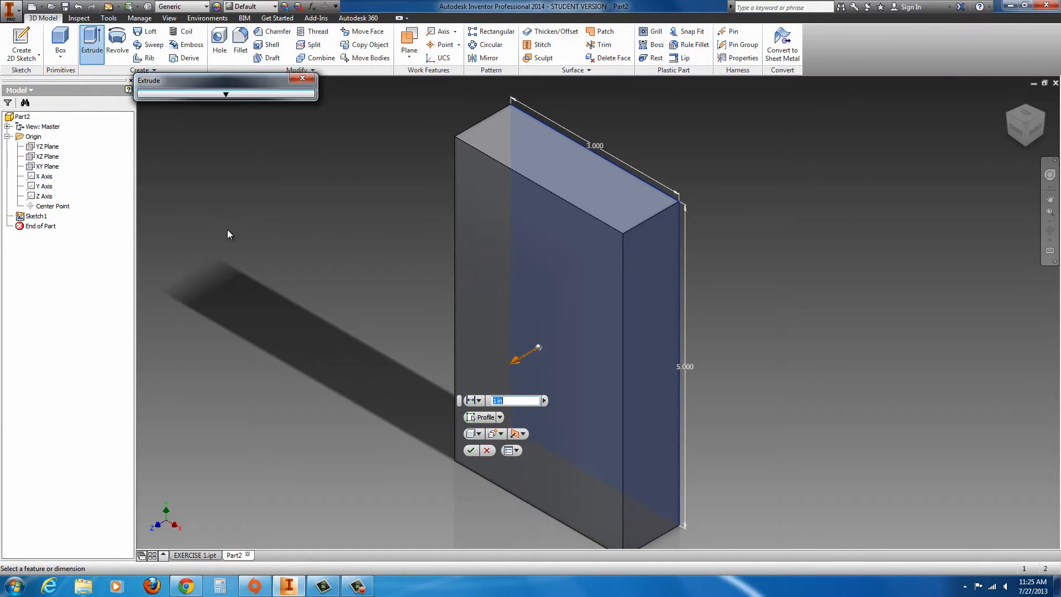
pyautogui.click(226, 94)
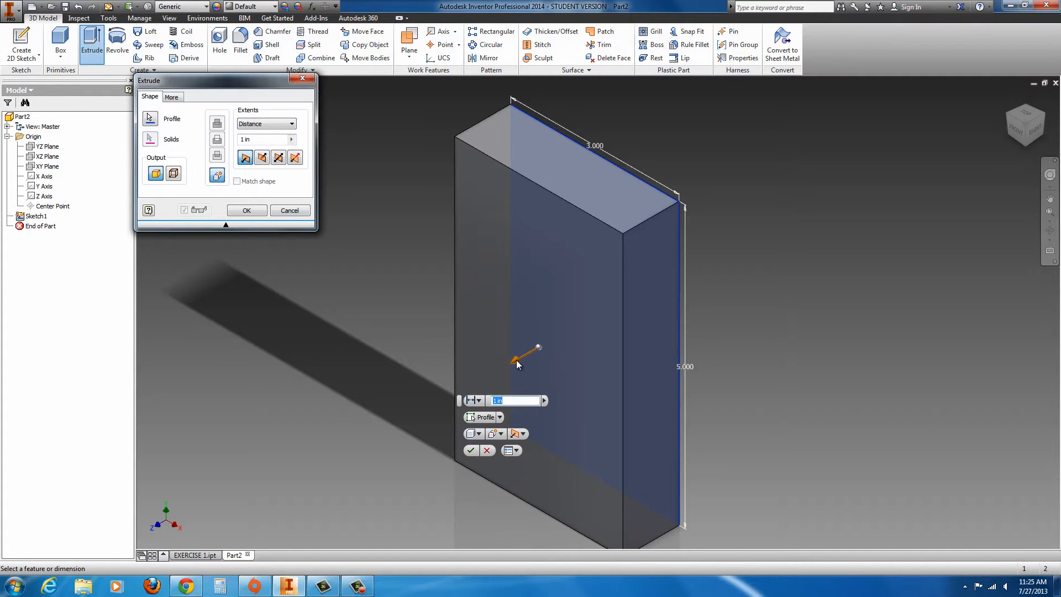
pyautogui.moveTo(517, 364); pyautogui.dragTo(548, 347)
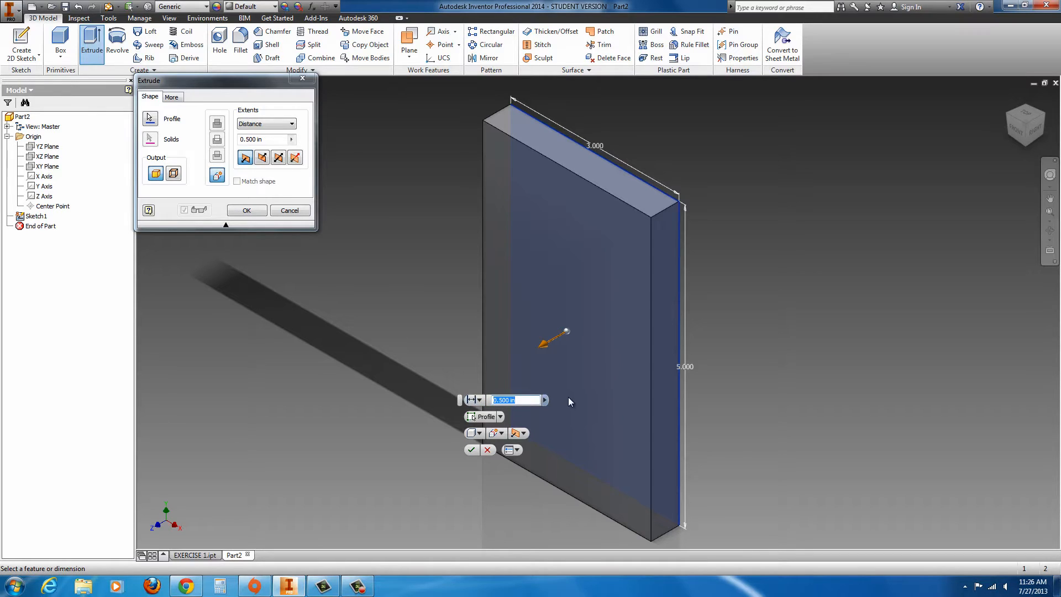
pyautogui.write('.5')
pyautogui.press('Return')
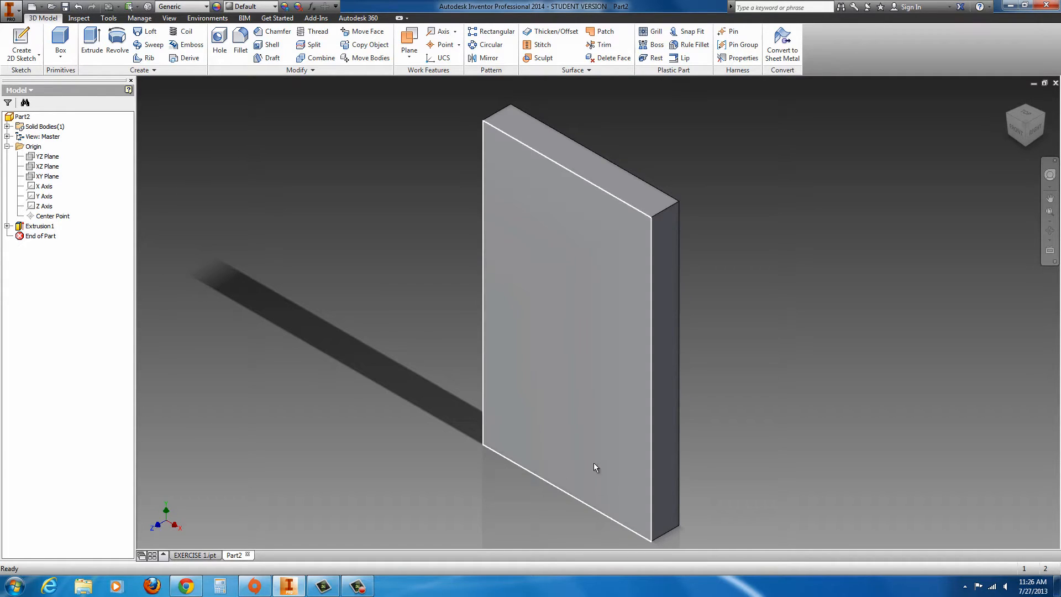
# Start a sketch on the plate's front face and draw a full-width rectangle about 1.36 in high from its lower-left corner
pyautogui.click(568, 385)
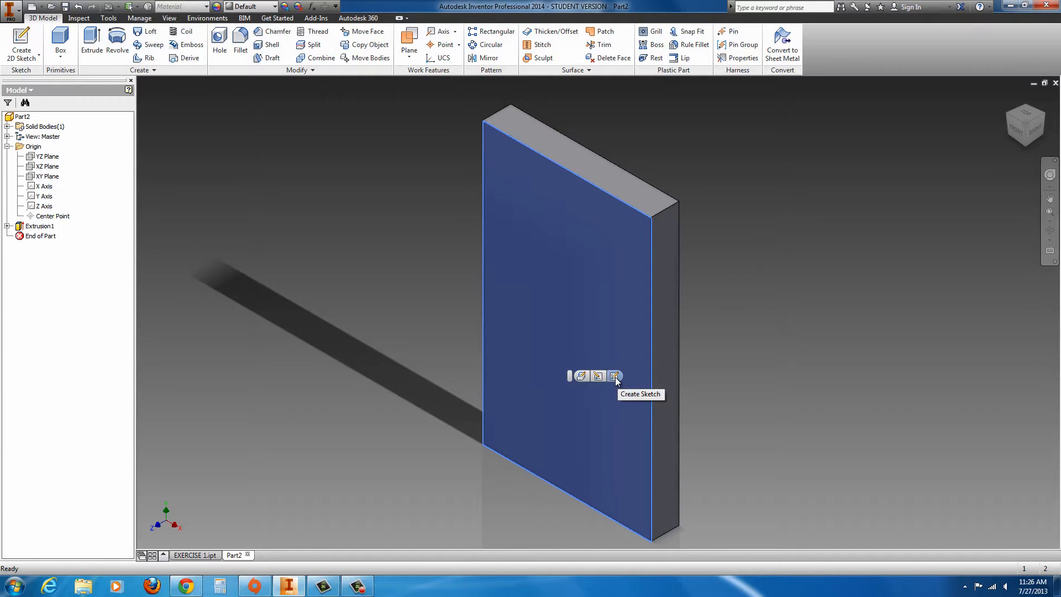
pyautogui.click(615, 377)
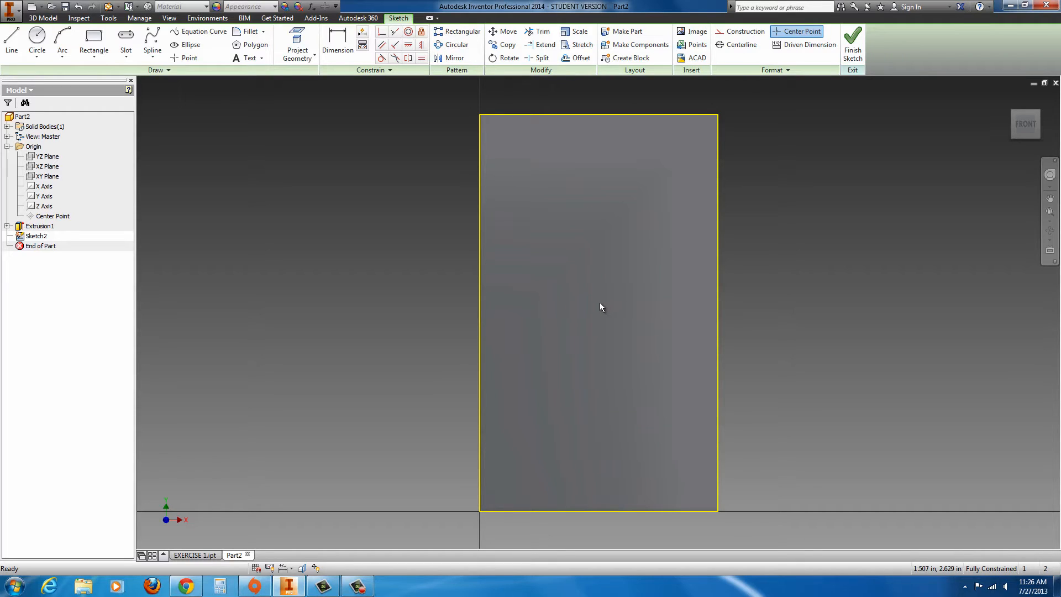
pyautogui.click(97, 38)
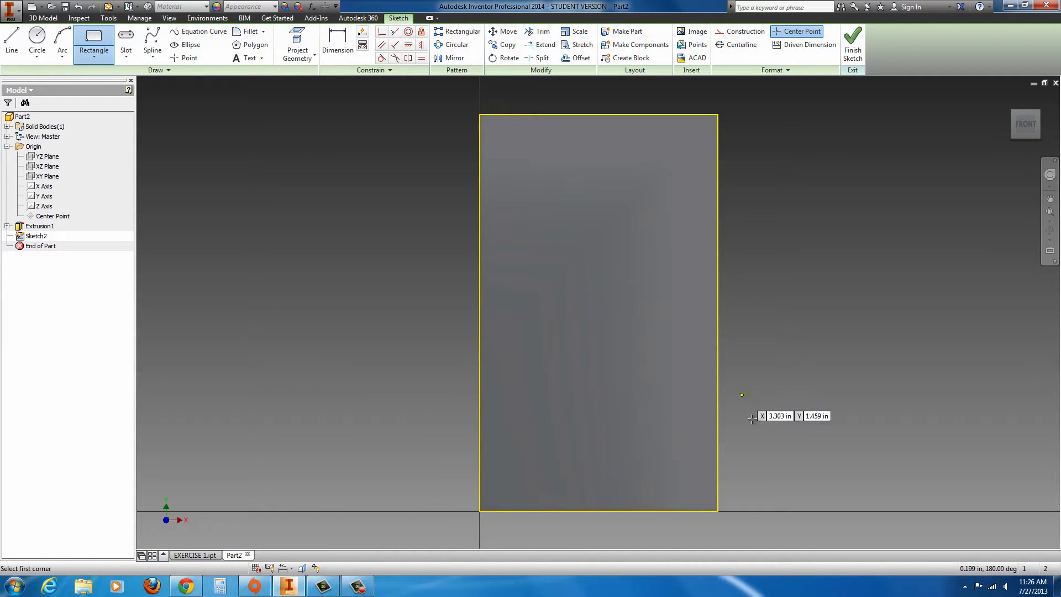
pyautogui.click(480, 511)
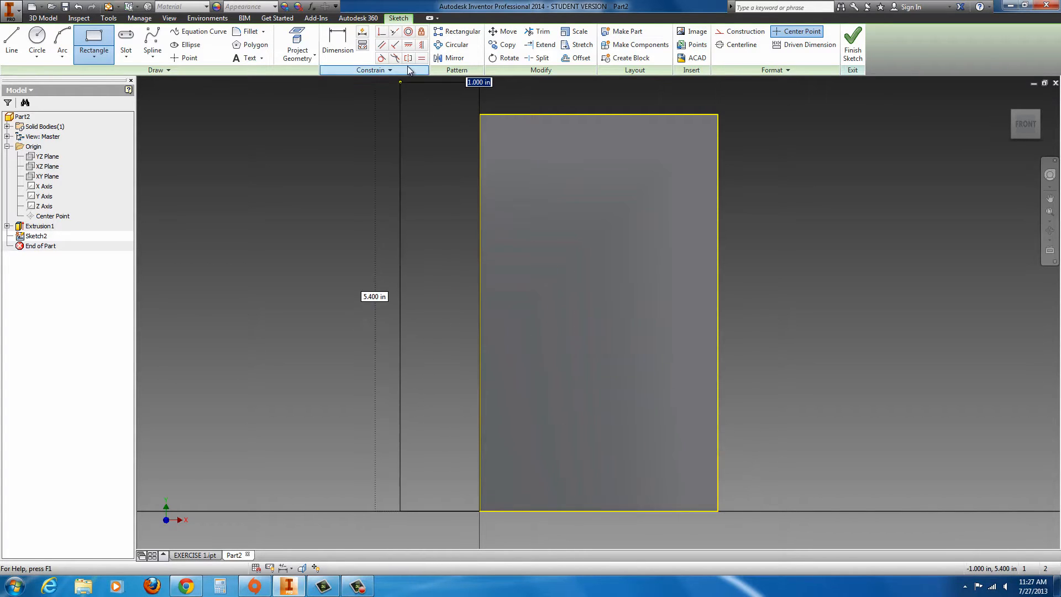
pyautogui.click(717, 403)
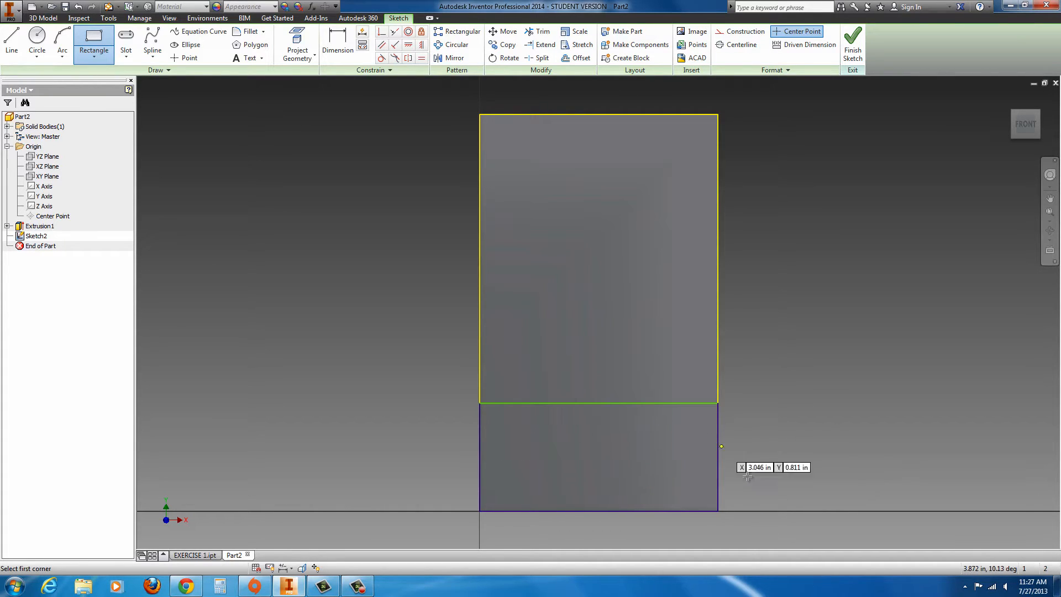
# Dimension the height of the lower rectangle as 1.5 in and finish the sketch
pyautogui.click(340, 51)
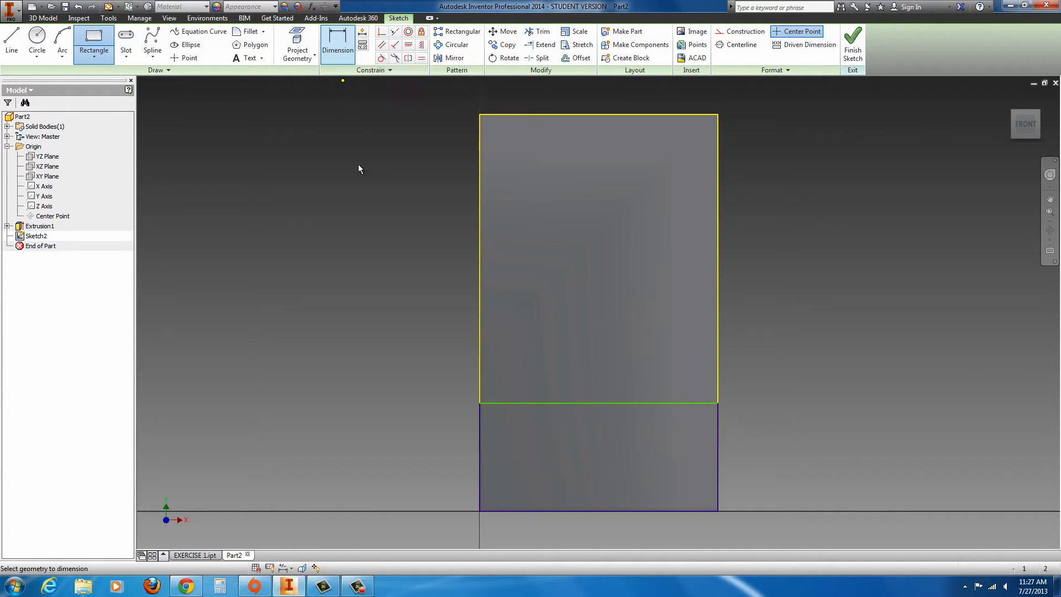
pyautogui.click(717, 447)
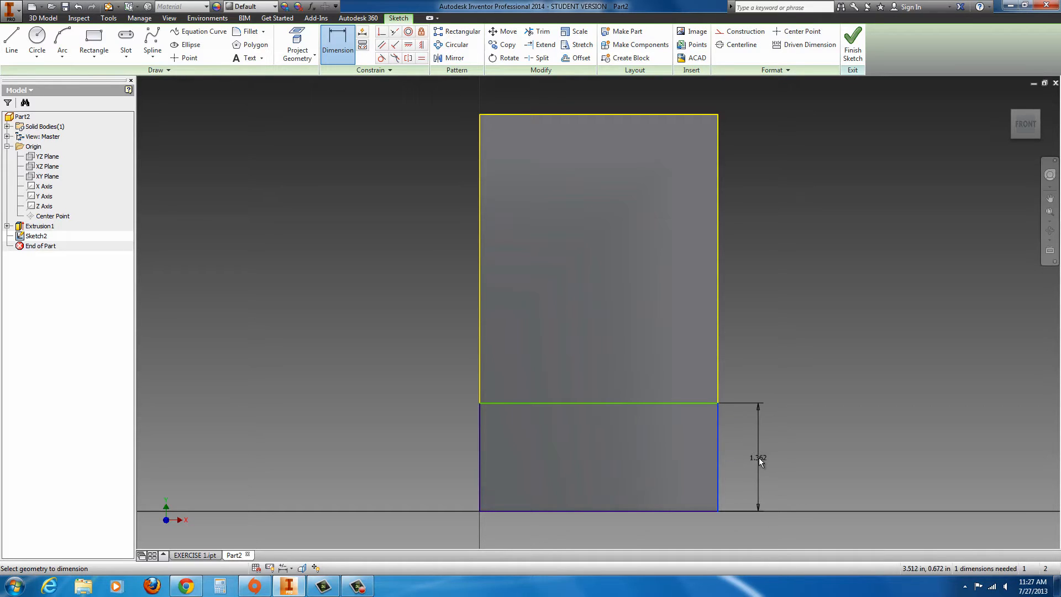
pyautogui.click(759, 457)
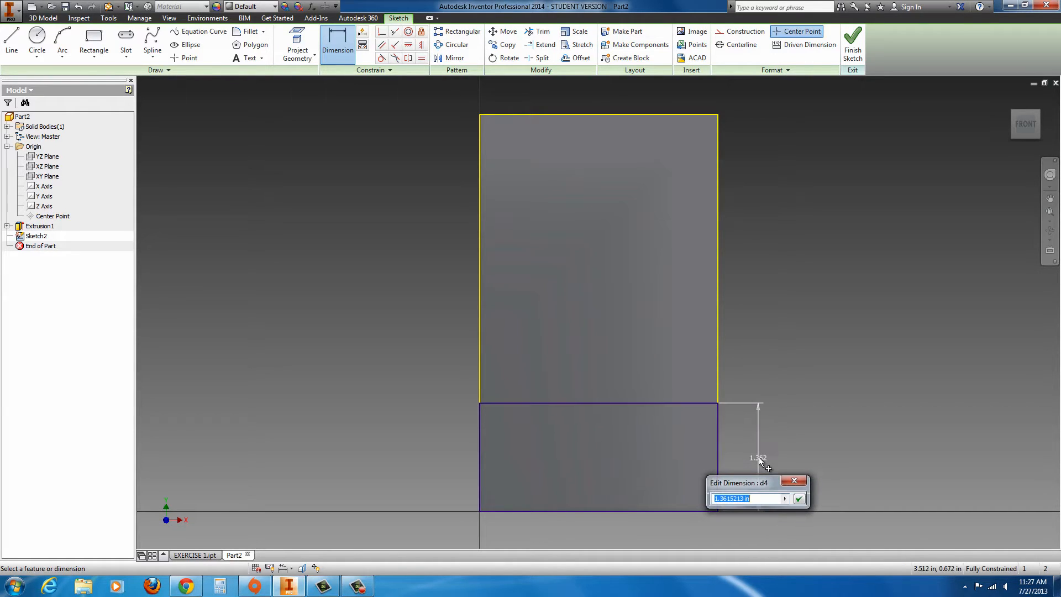
pyautogui.write('1.5')
pyautogui.press('Return')
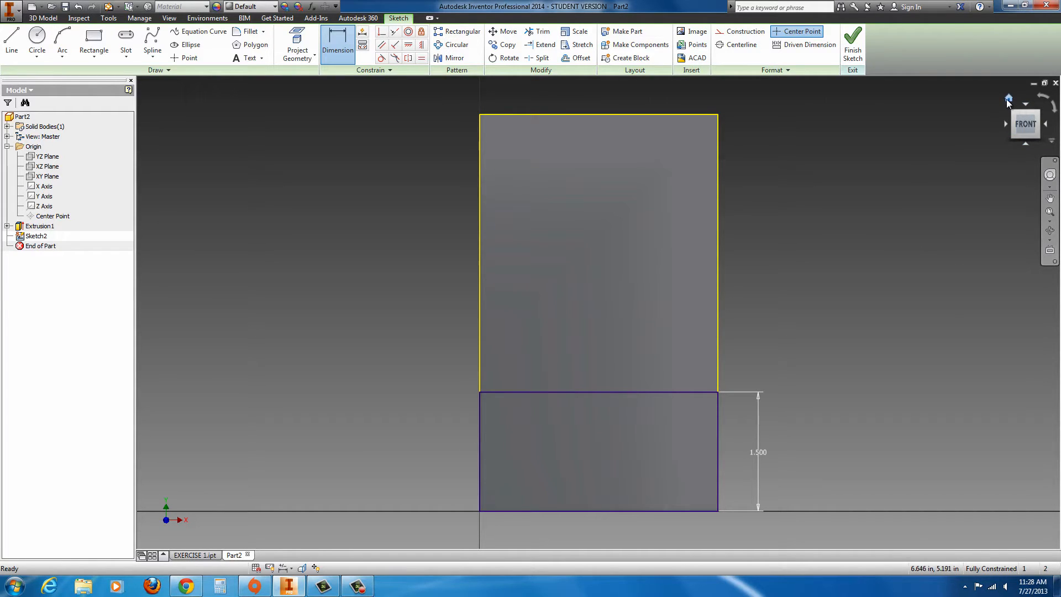
pyautogui.click(1009, 100)
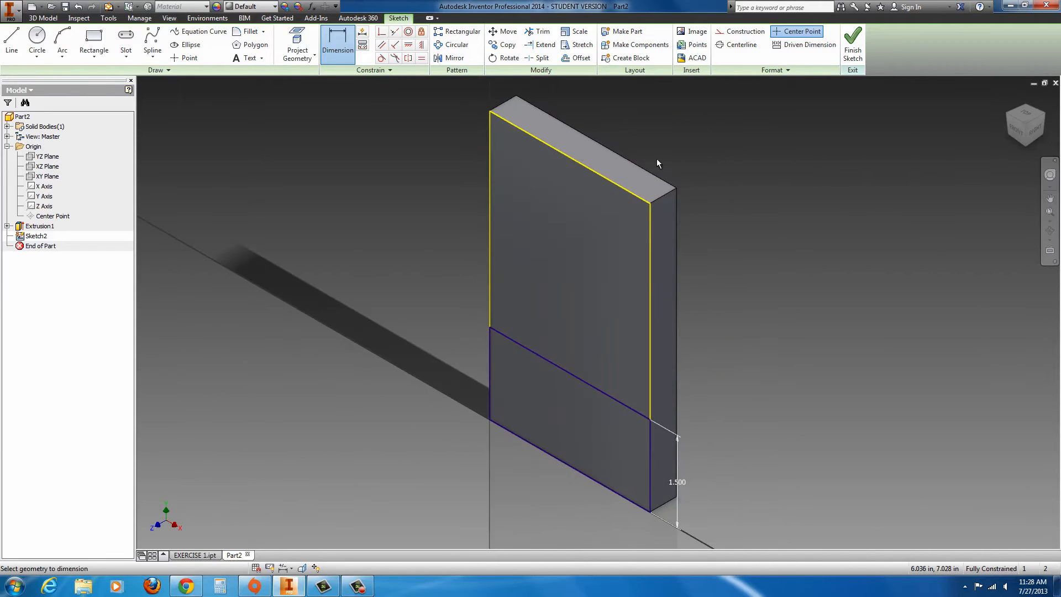
pyautogui.click(854, 53)
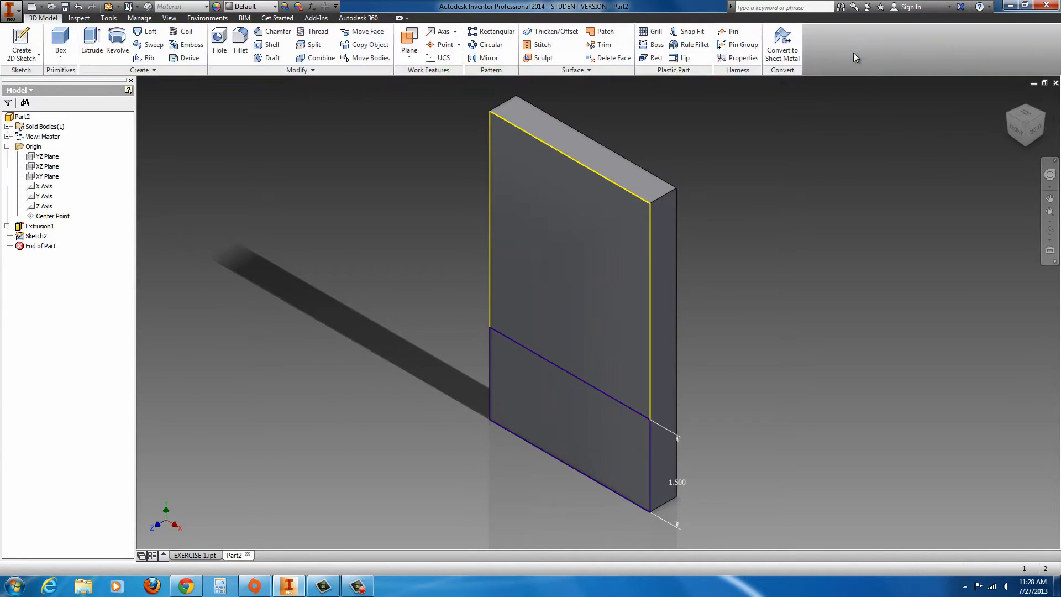
# Extrude the lower rectangle profile 0.5 in outward from the plate's front face as a joined block
pyautogui.click(92, 40)
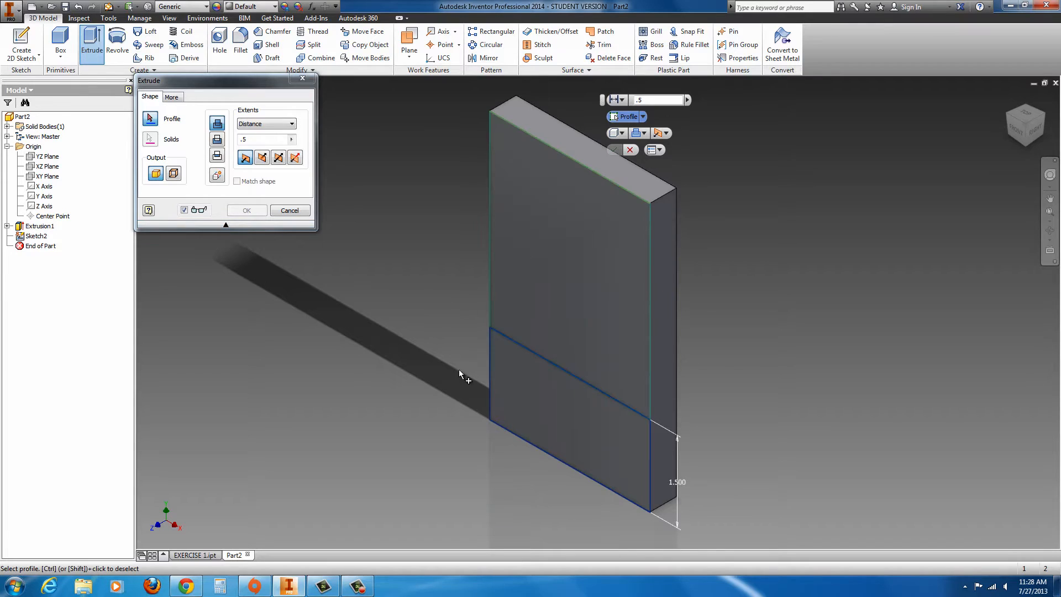
pyautogui.click(537, 413)
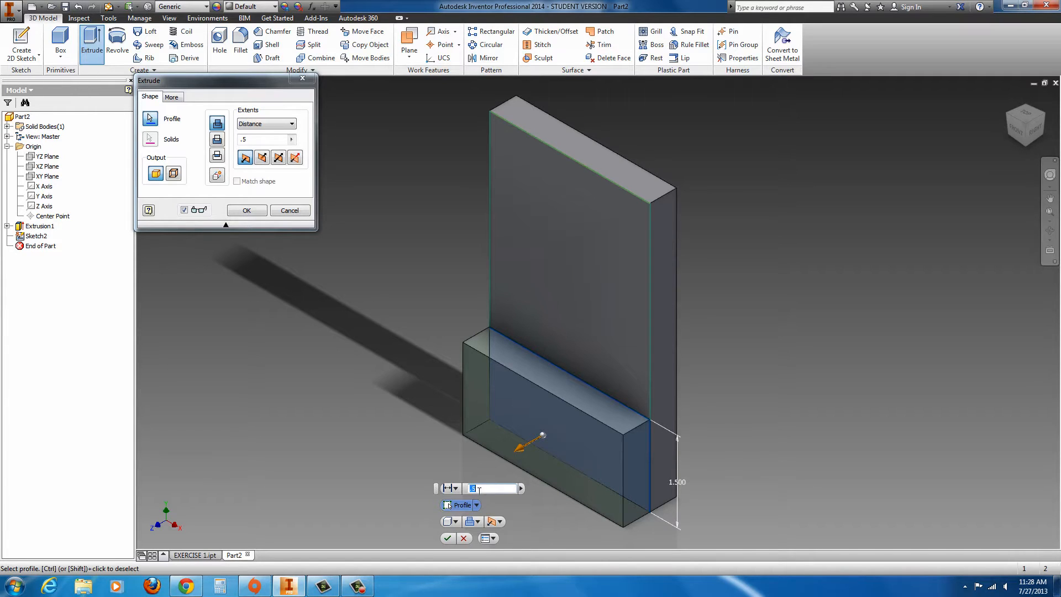
pyautogui.click(448, 539)
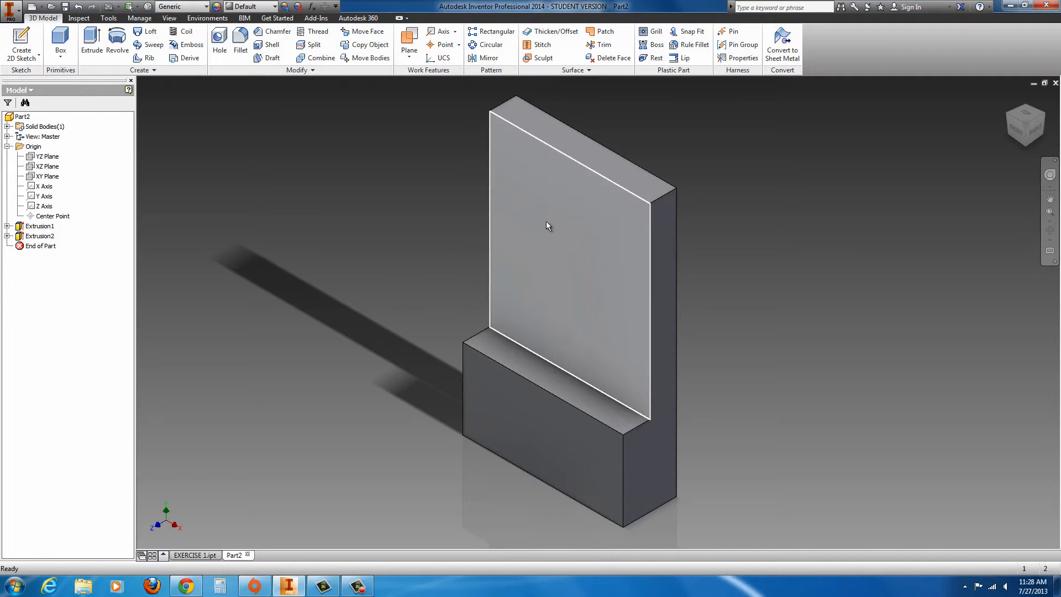
# Start a sketch on the plate's exposed front face and draw a 0.75 in diameter center-point circle near its upper-left corner
pyautogui.moveTo(547, 226)
pyautogui.click(534, 197)
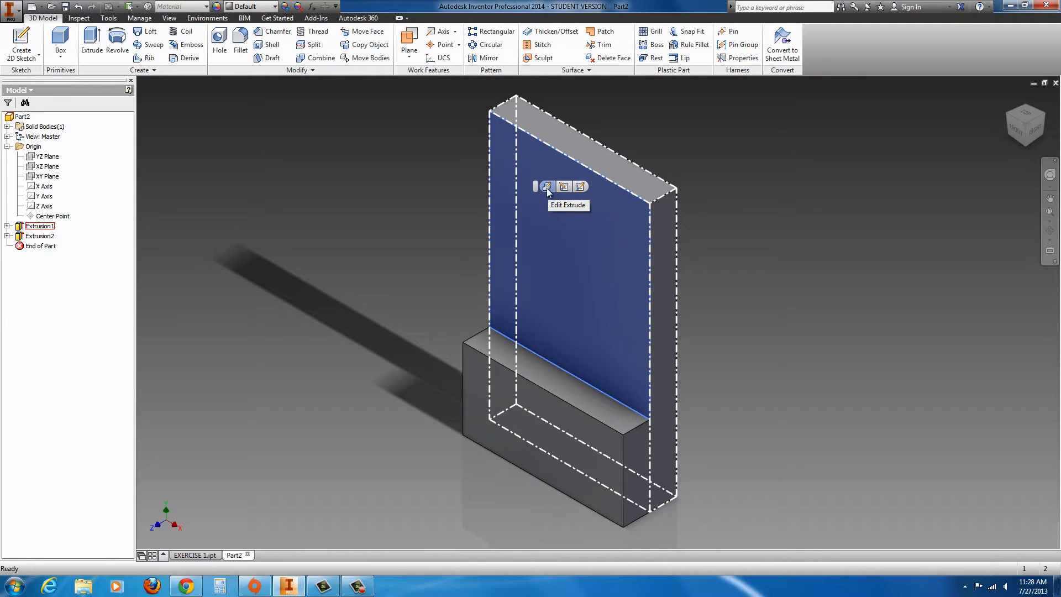
pyautogui.click(580, 187)
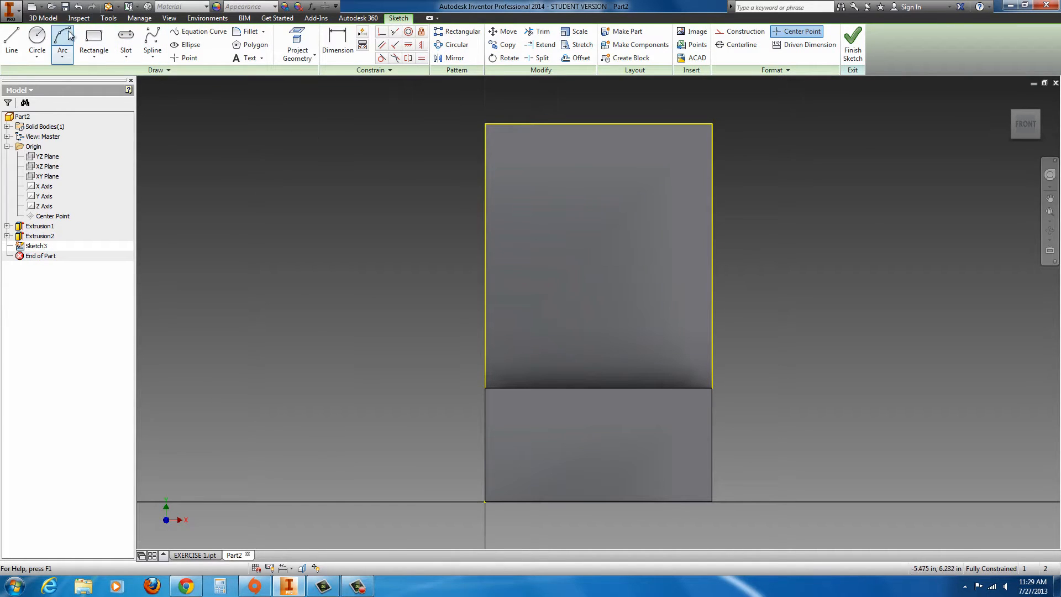
pyautogui.click(43, 56)
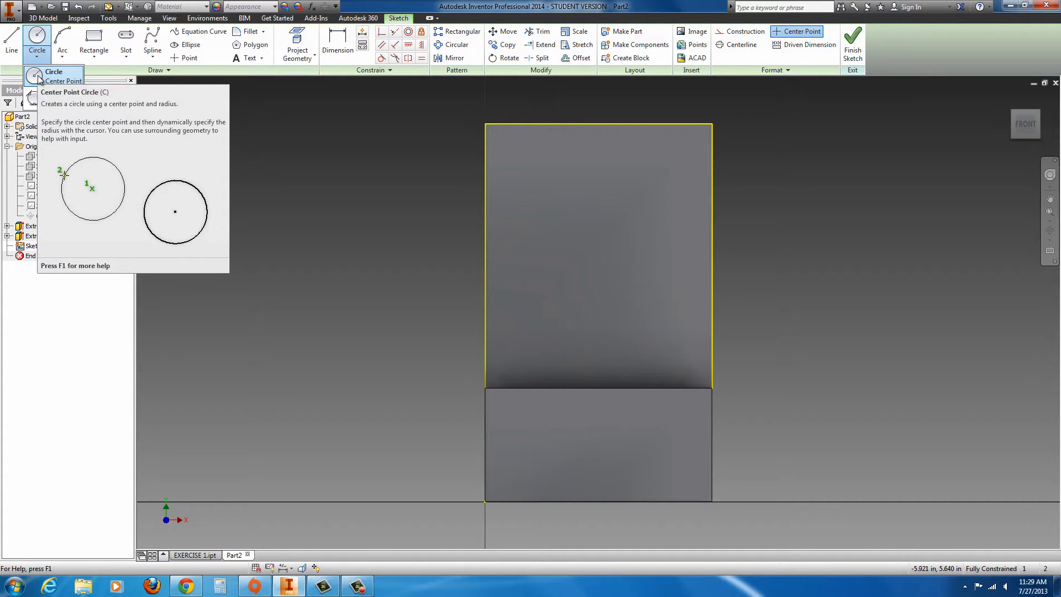
pyautogui.click(38, 78)
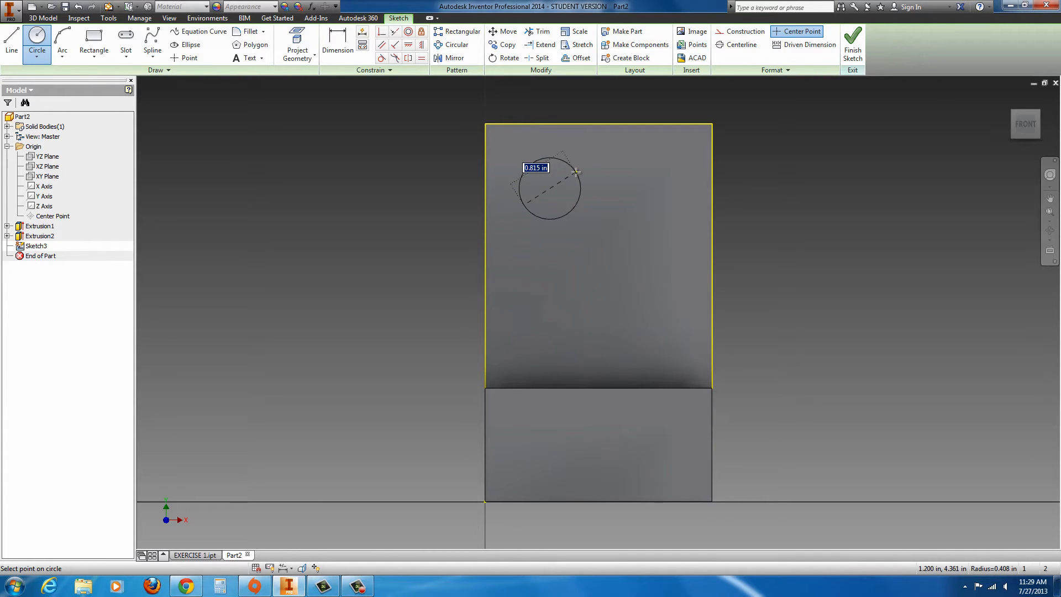
pyautogui.write('.75')
pyautogui.press('Return')
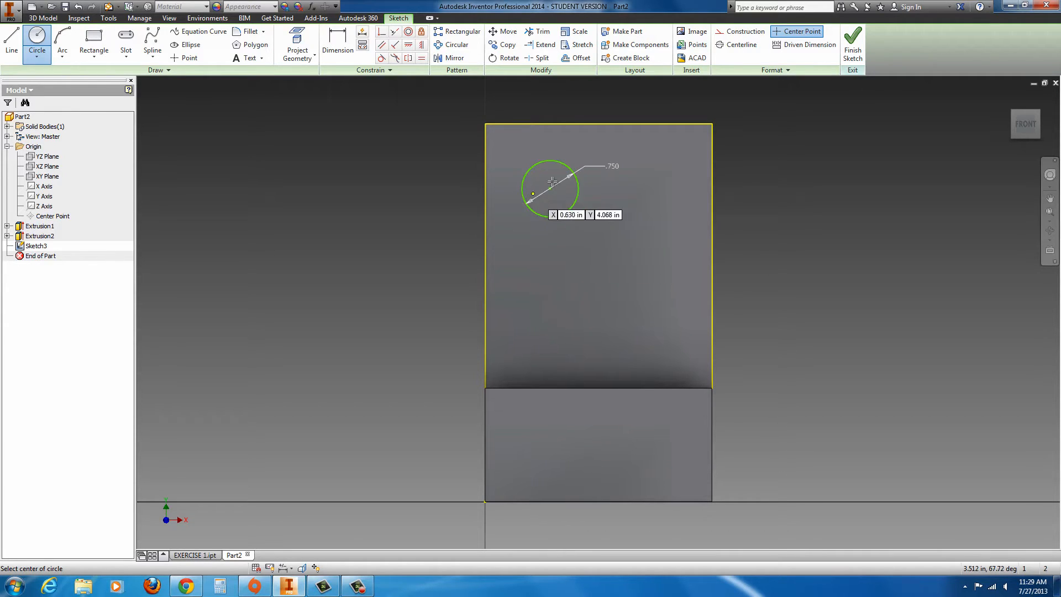
# Dimension the circle's center 1 in below the plate's top edge
pyautogui.click(343, 57)
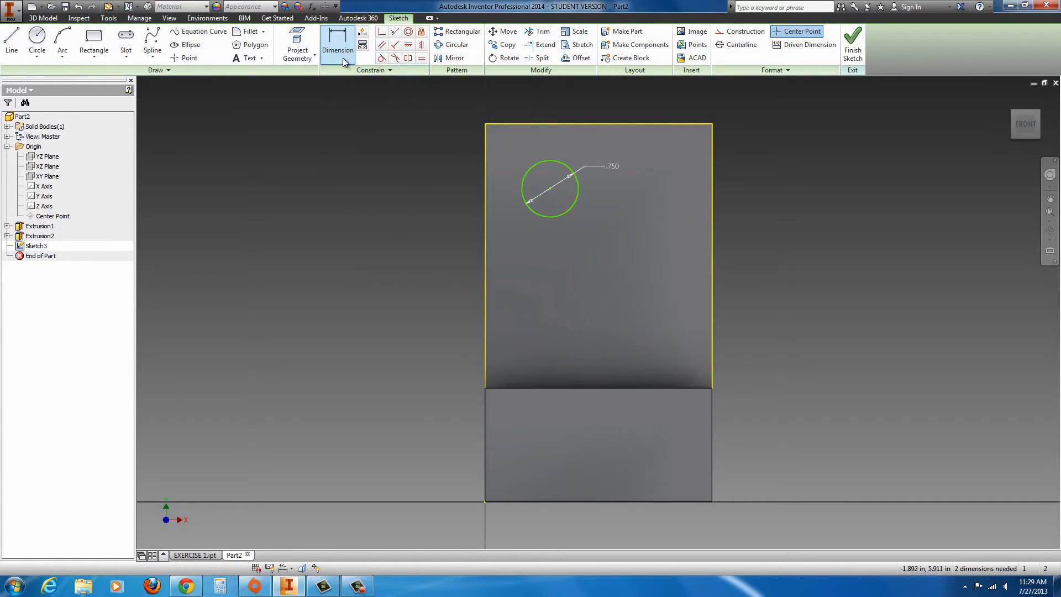
pyautogui.click(550, 189)
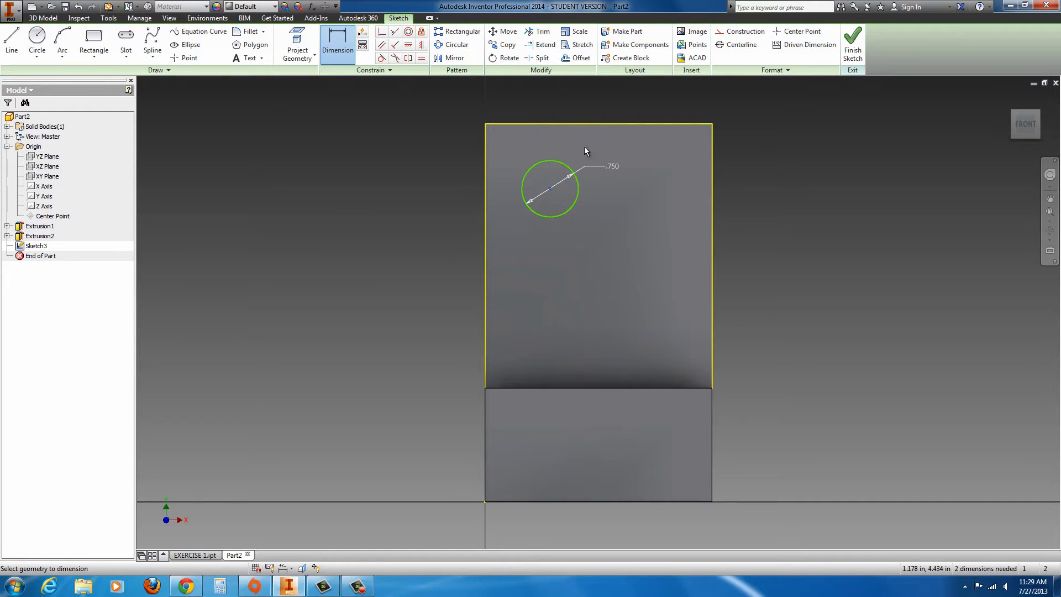
pyautogui.click(544, 125)
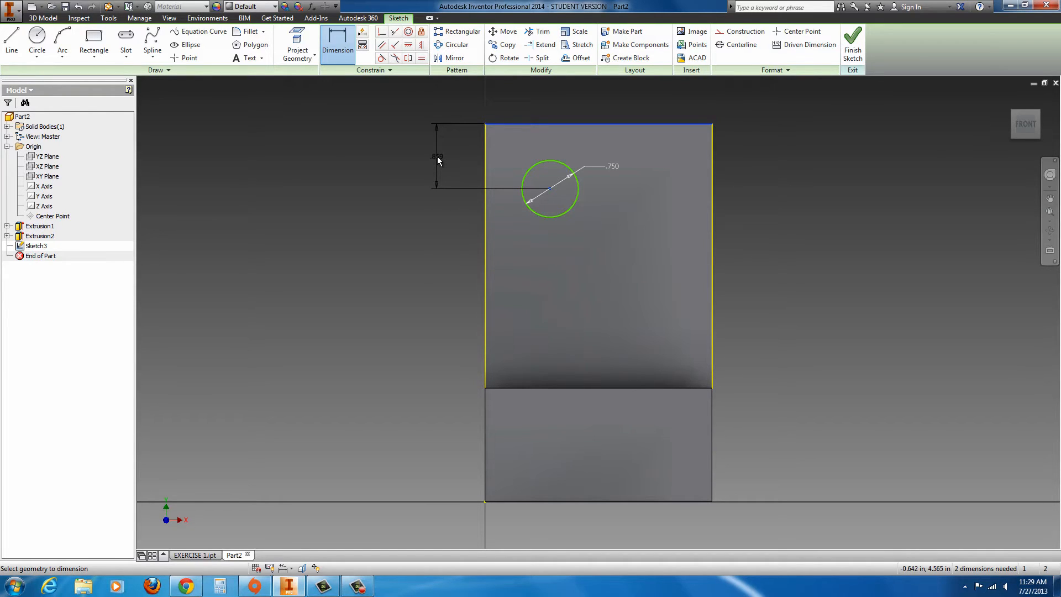
pyautogui.click(437, 160)
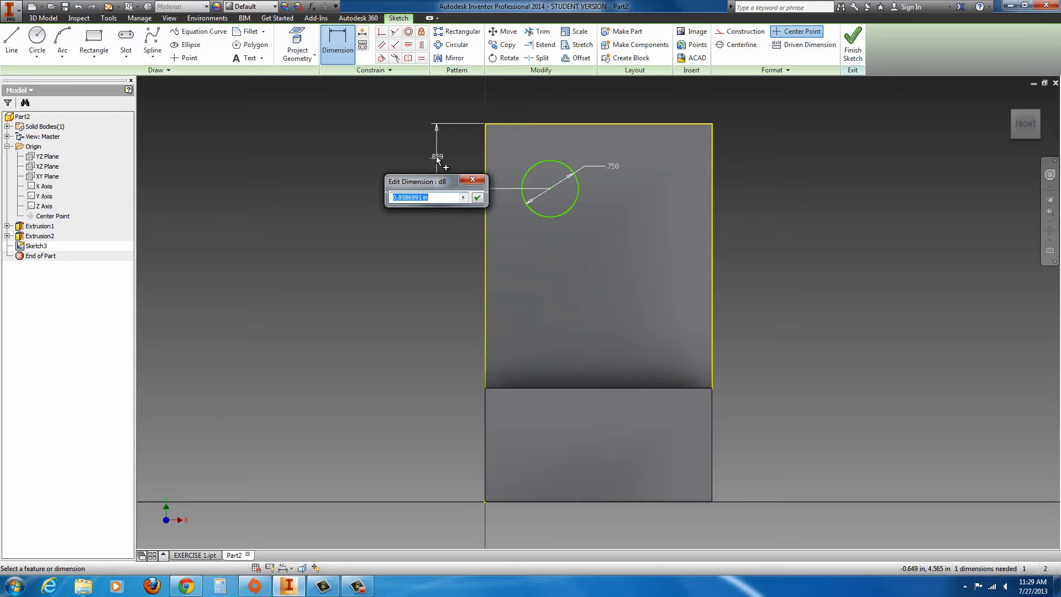
pyautogui.write('1')
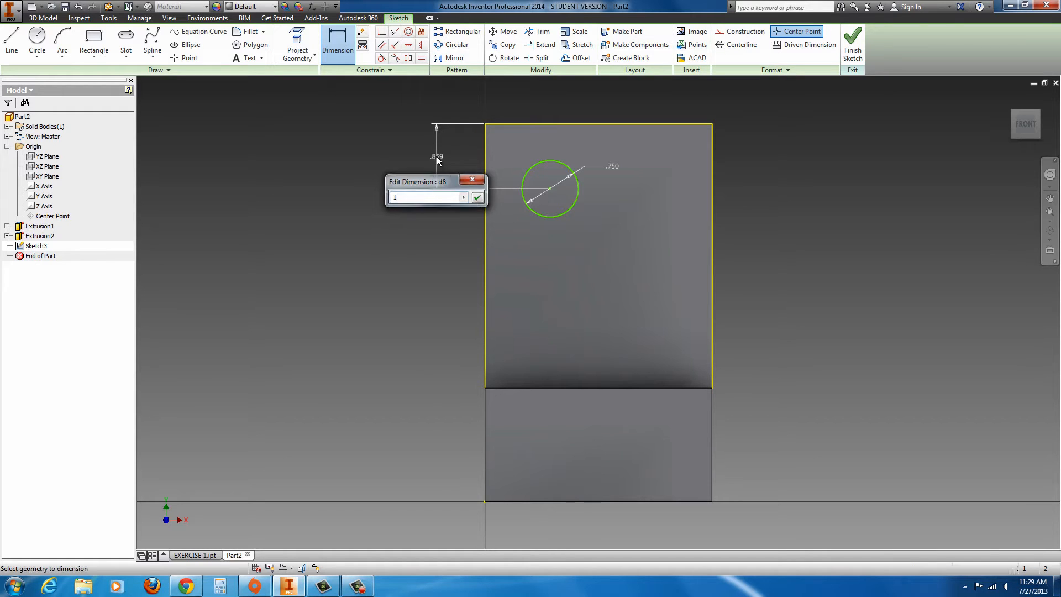
pyautogui.press('Return')
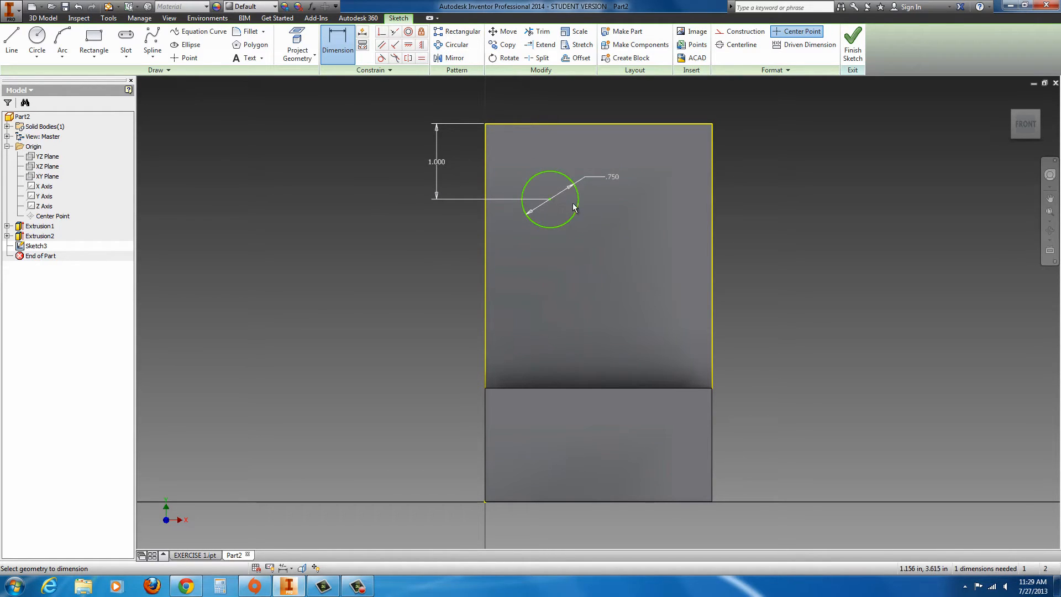
# Dimension the circle's center 1 in from the plate's left edge and finish the sketch
pyautogui.click(550, 199)
pyautogui.click(485, 252)
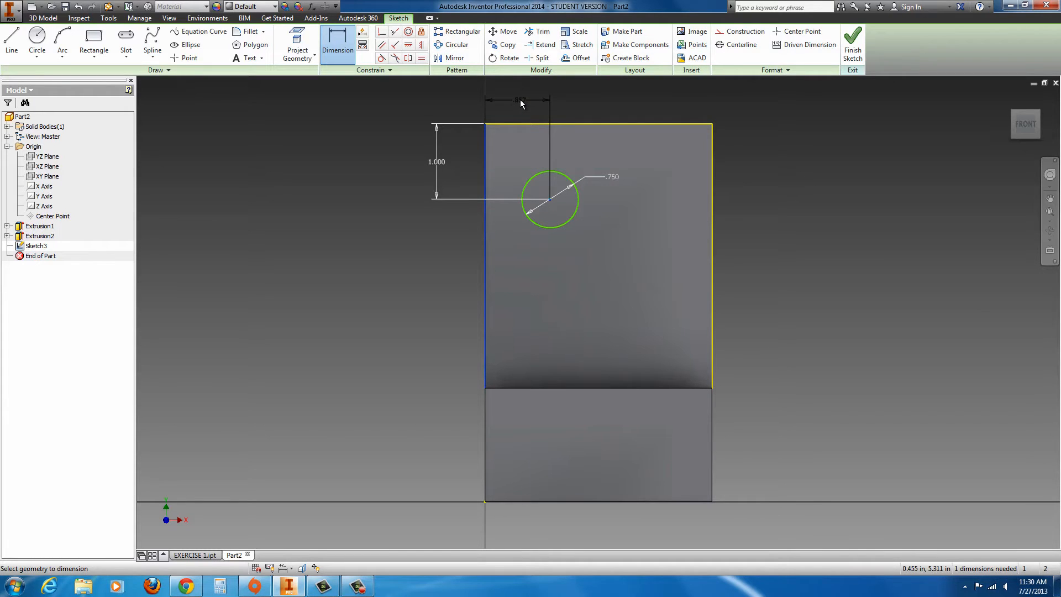
pyautogui.click(520, 98)
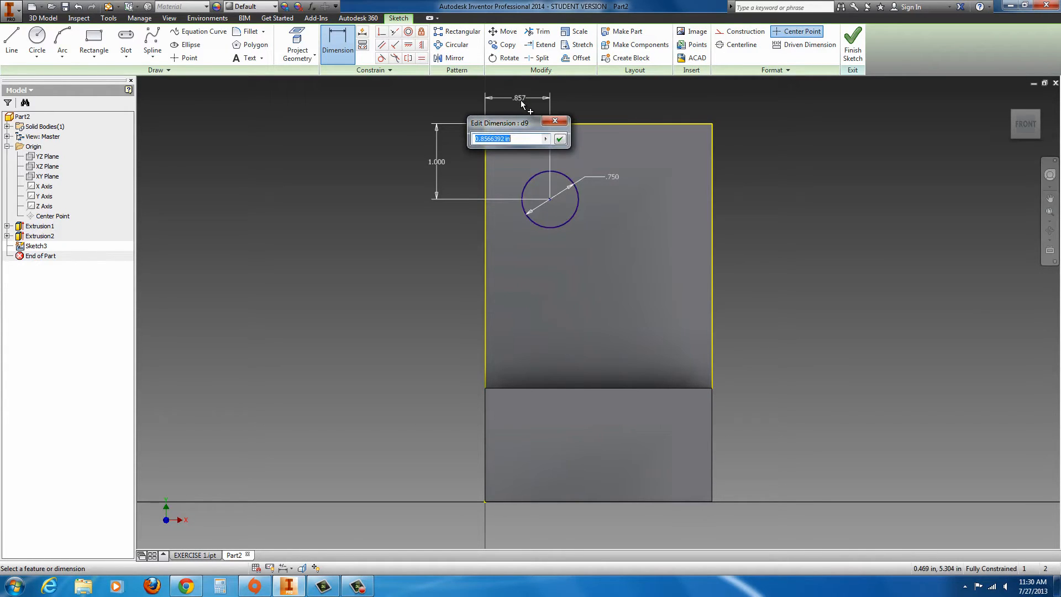
pyautogui.write('1')
pyautogui.click(559, 140)
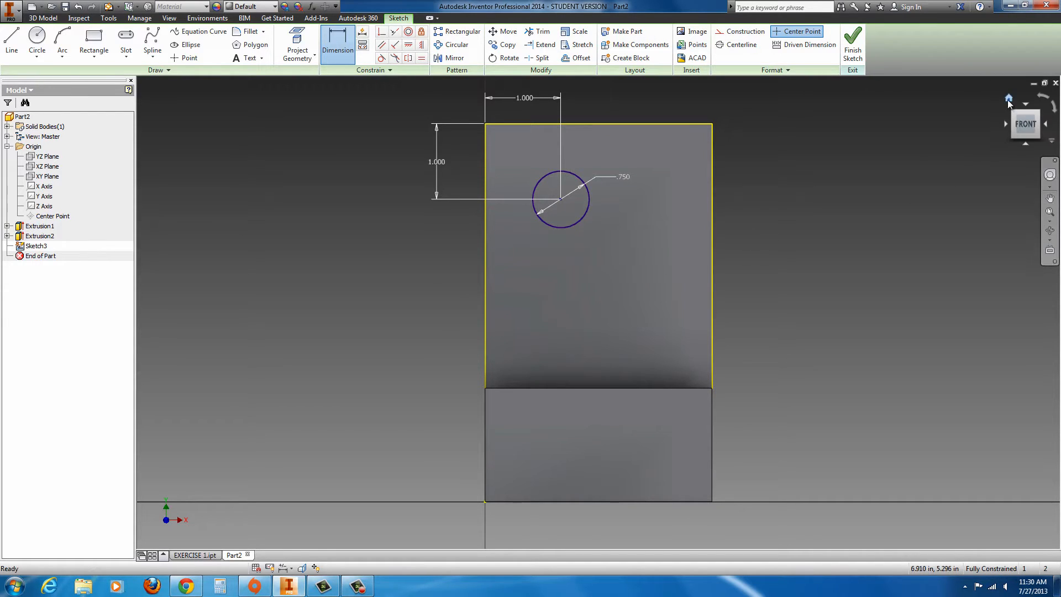
pyautogui.click(854, 61)
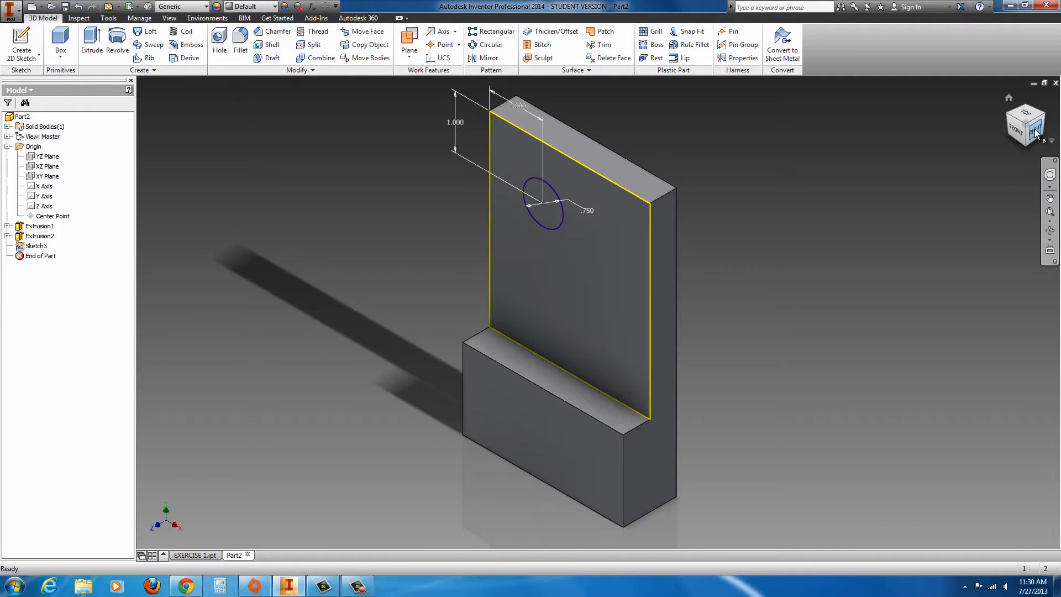
# Extrude the circle as a cut in Direction 2 with extents set to All, making a hole through the plate
pyautogui.moveTo(1030, 135)
pyautogui.mouseDown()
pyautogui.moveTo(1012, 131)
pyautogui.moveTo(1025, 126)
pyautogui.moveTo(1016, 123)
pyautogui.moveTo(980, 122)
pyautogui.moveTo(993, 124)
pyautogui.mouseUp()
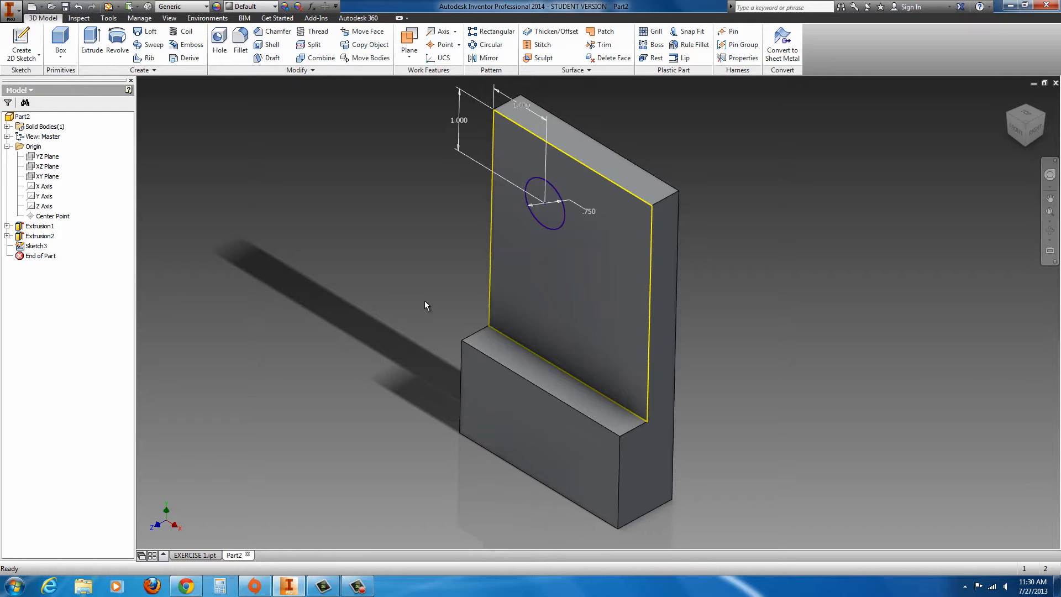
pyautogui.keyDown('shift'); pyautogui.moveTo(425, 301); pyautogui.dragTo(533, 364, button='middle'); pyautogui.keyUp('shift')
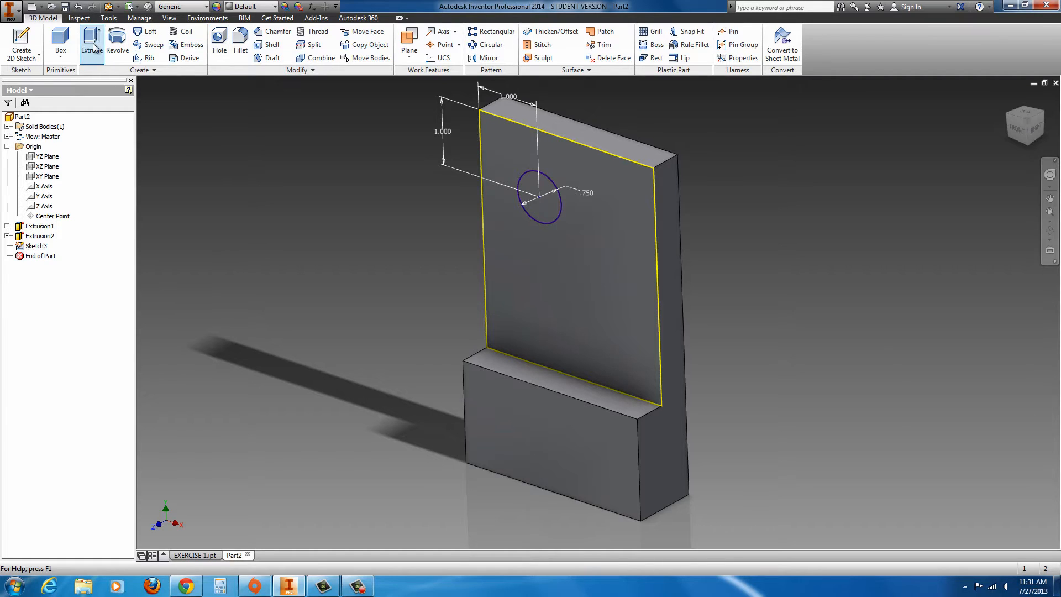
pyautogui.click(94, 49)
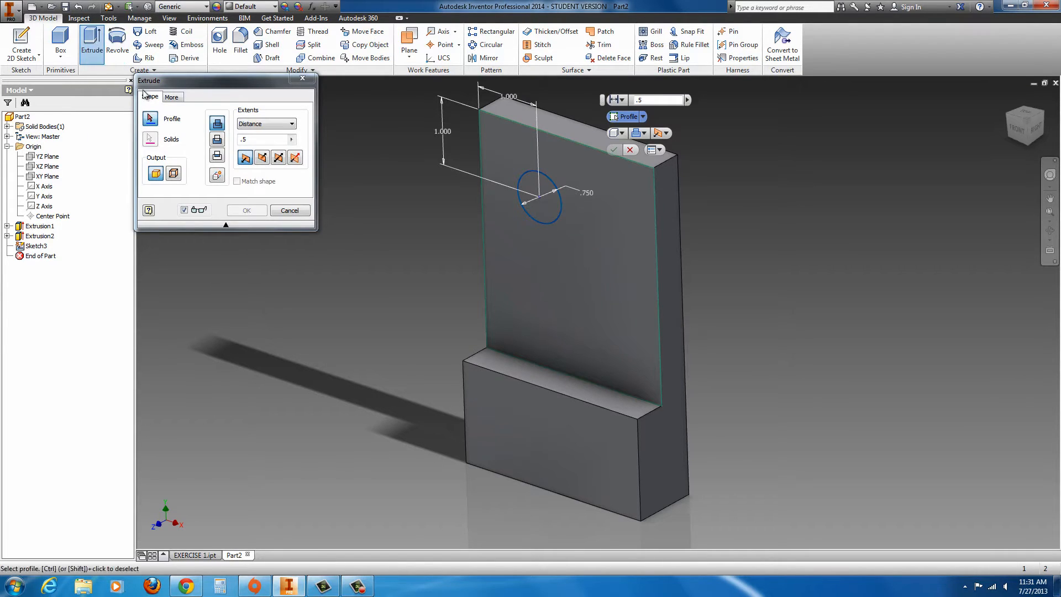
pyautogui.click(545, 208)
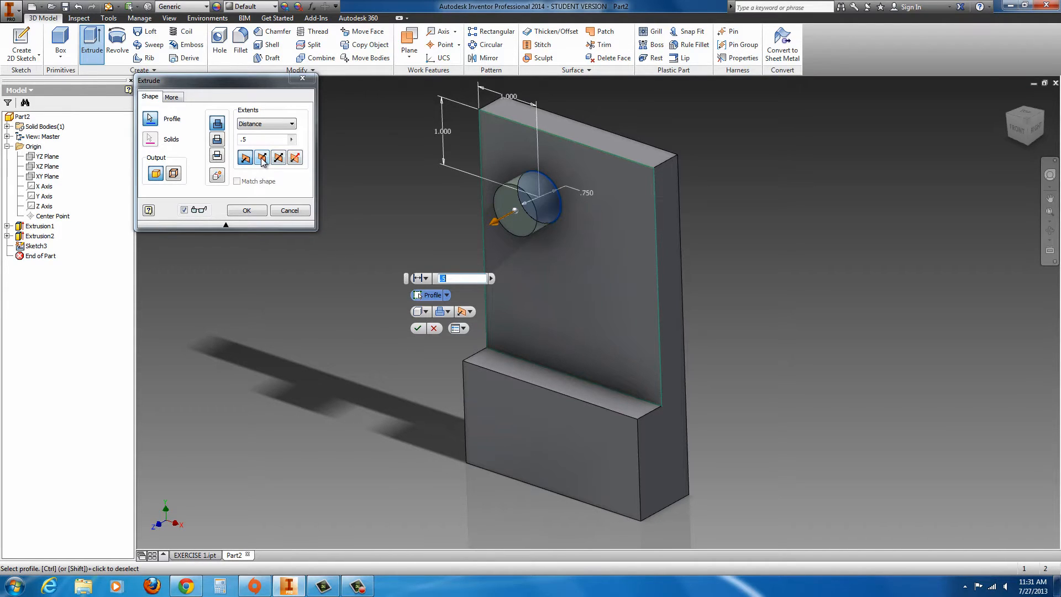
pyautogui.click(470, 312)
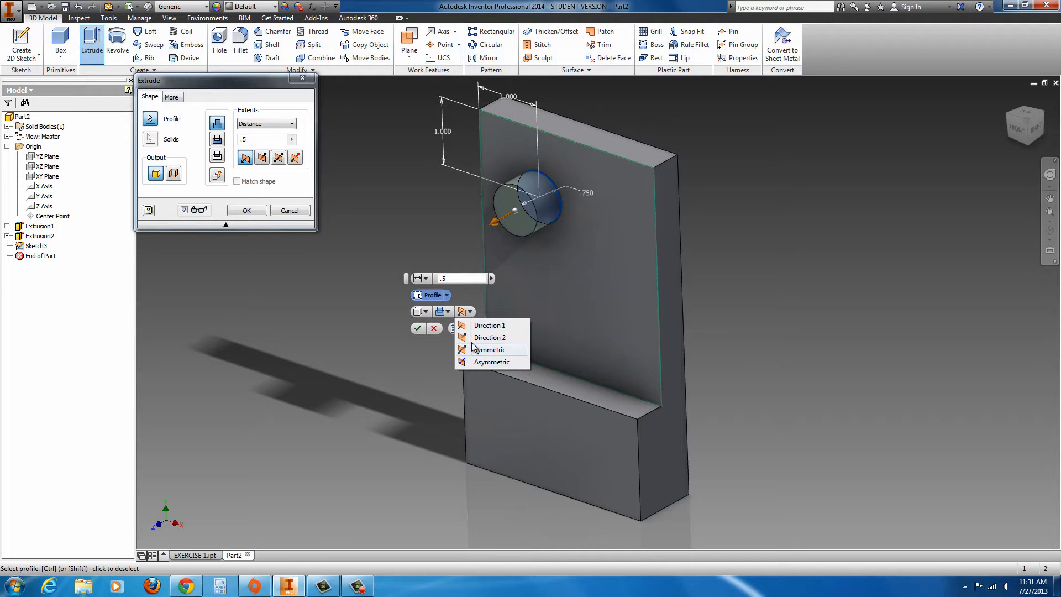
pyautogui.click(465, 338)
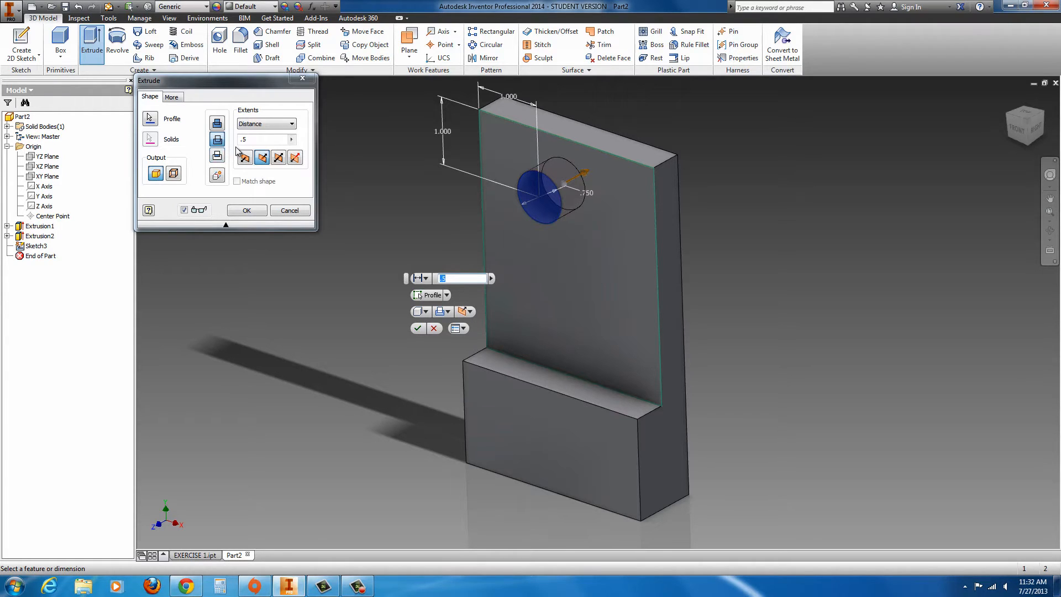
pyautogui.click(293, 129)
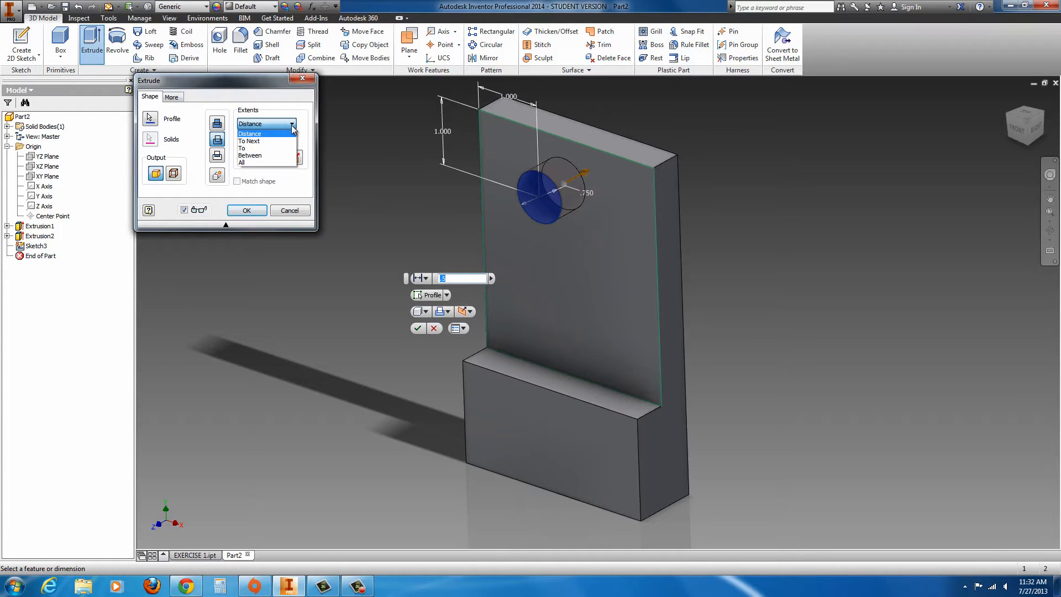
pyautogui.click(249, 163)
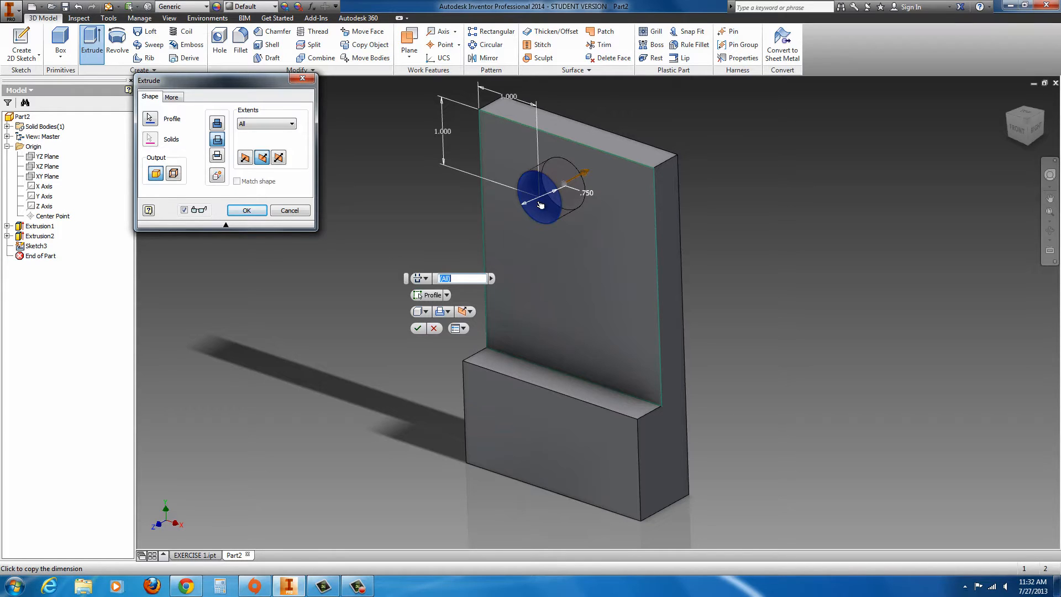
pyautogui.click(246, 212)
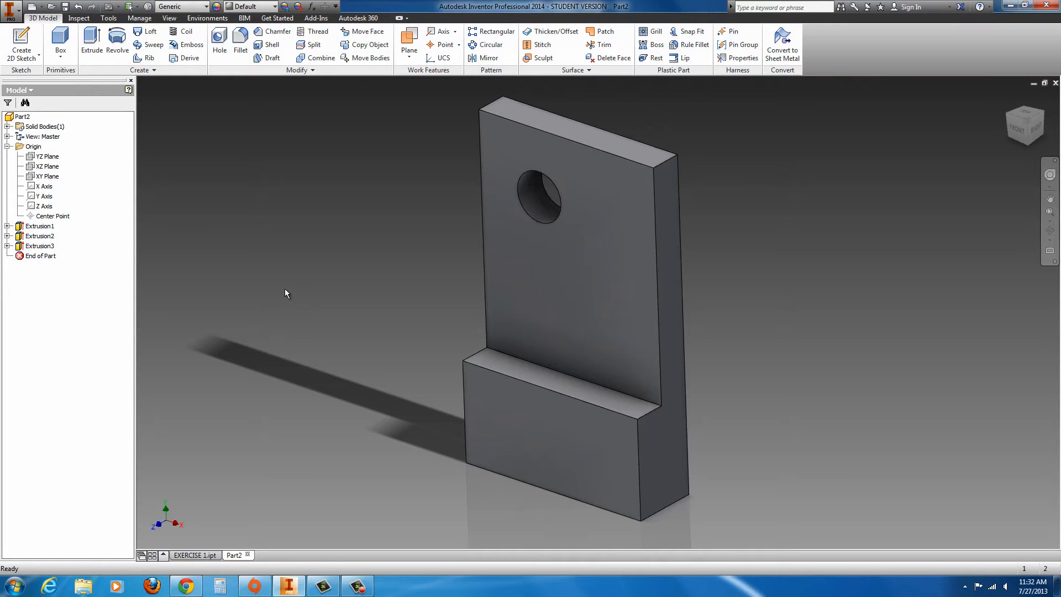
# Fillet the upper-right corner edges of the plate and the front block with a 0.75 in radius
pyautogui.click(242, 43)
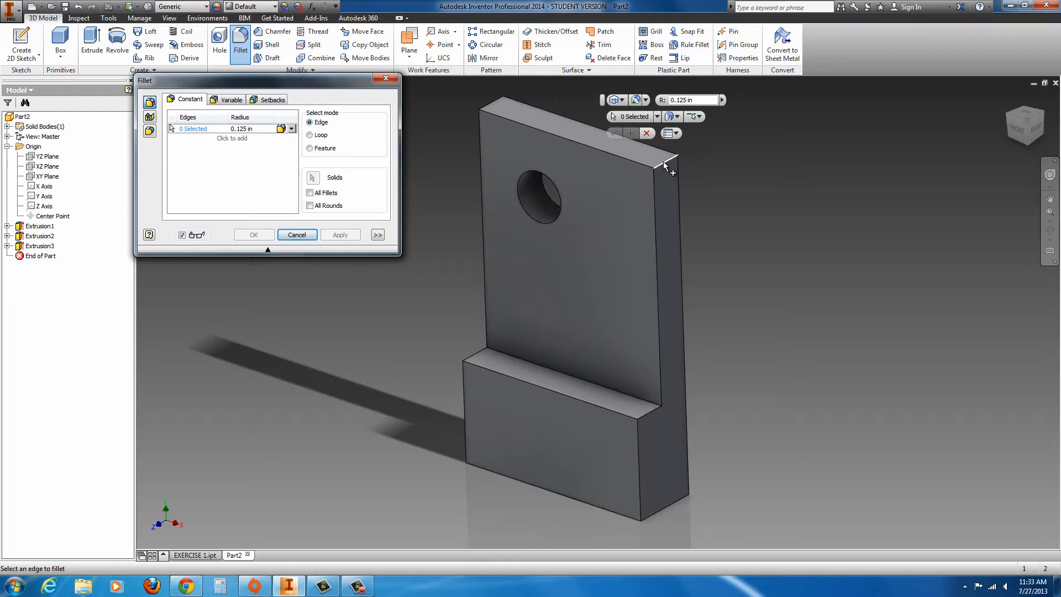
pyautogui.click(665, 164)
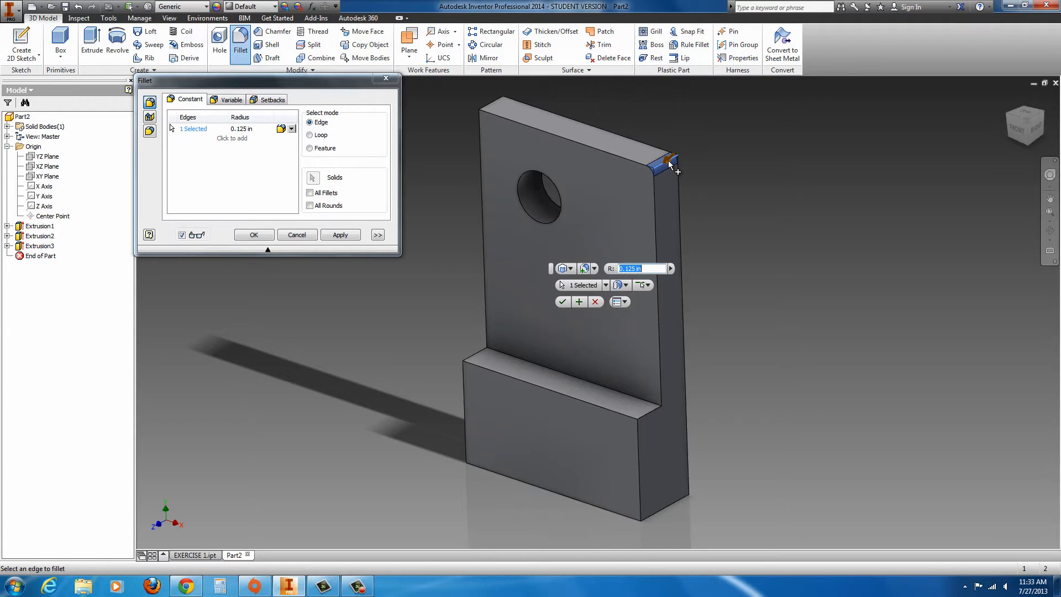
pyautogui.moveTo(670, 164); pyautogui.dragTo(655, 168)
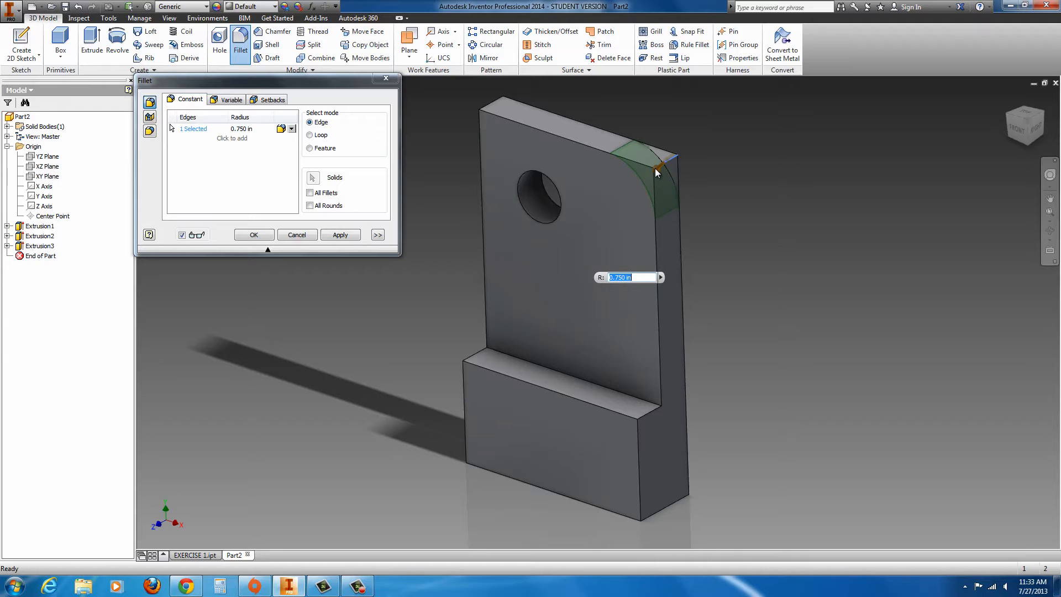
pyautogui.moveTo(655, 168); pyautogui.dragTo(655, 168)
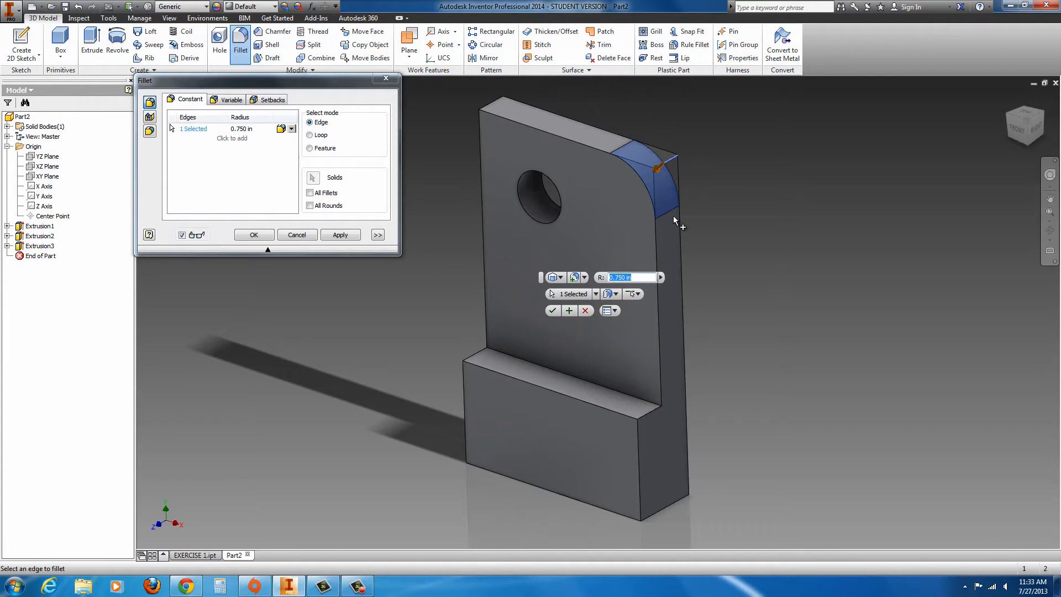
pyautogui.click(651, 417)
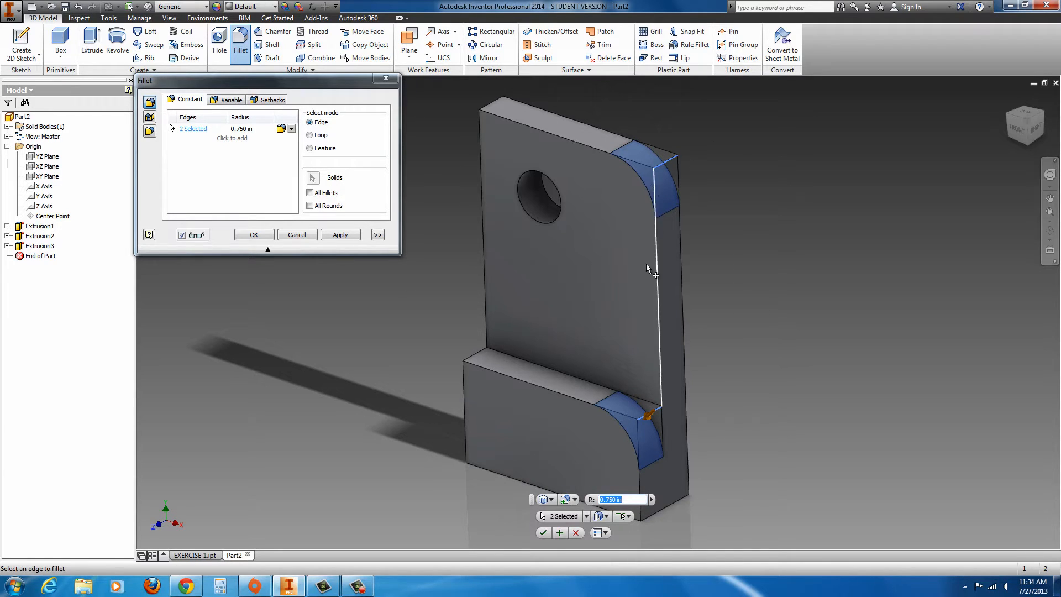
pyautogui.click(543, 534)
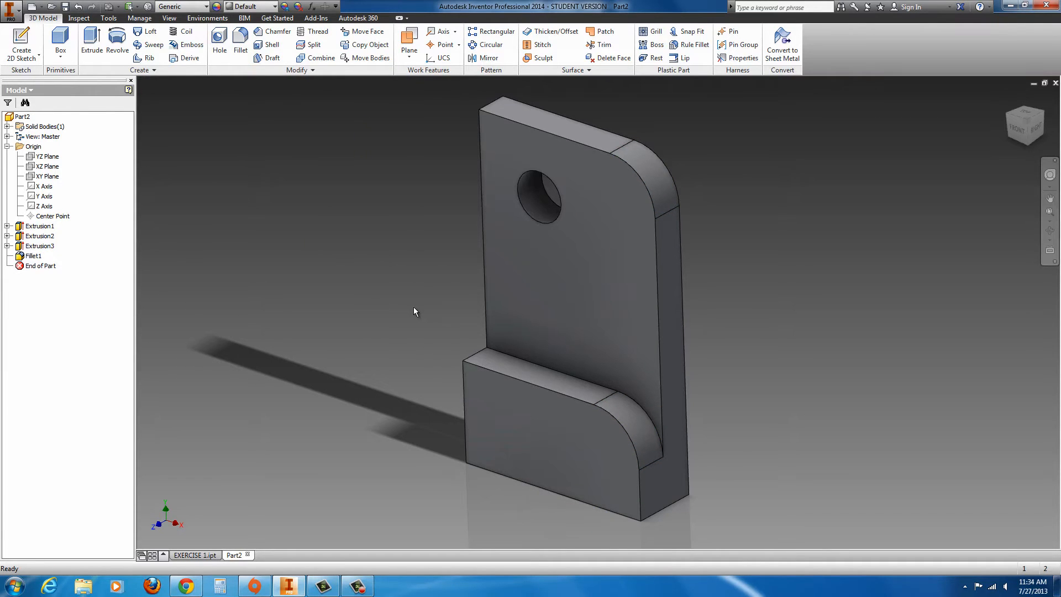
# Chamfer the outer front edges of the plate and the front block with a 0.125 in distance
pyautogui.keyDown('shift'); pyautogui.moveTo(419, 310); pyautogui.dragTo(391, 295, button='middle'); pyautogui.keyUp('shift')
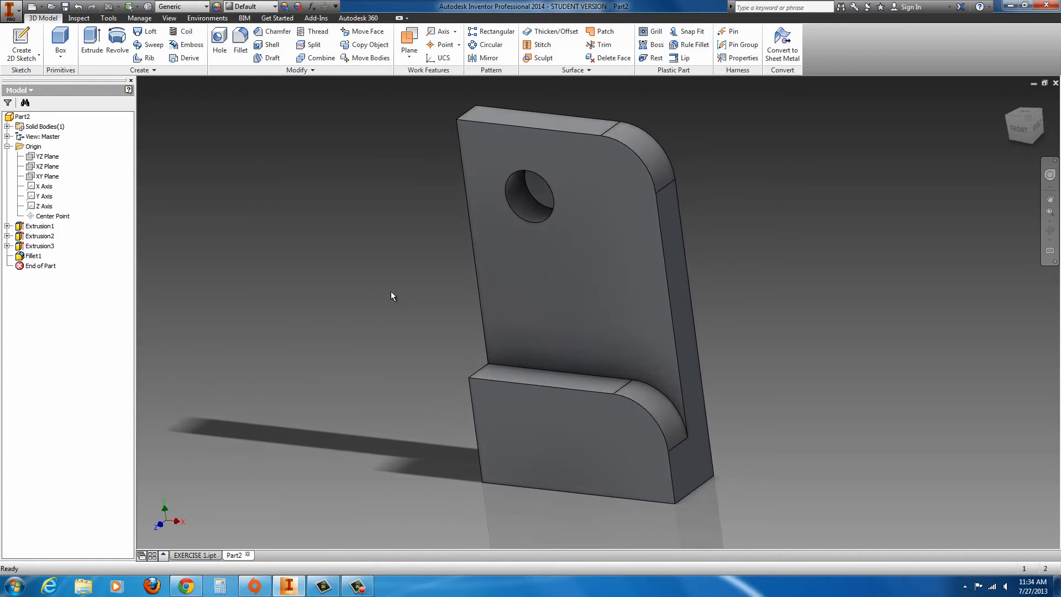
pyautogui.click(272, 34)
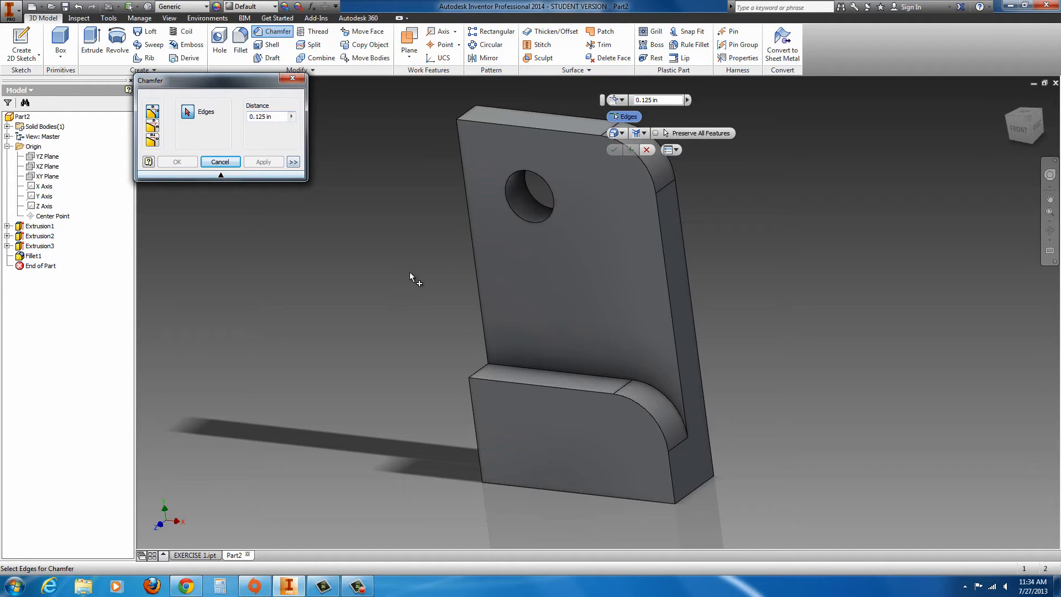
pyautogui.click(666, 283)
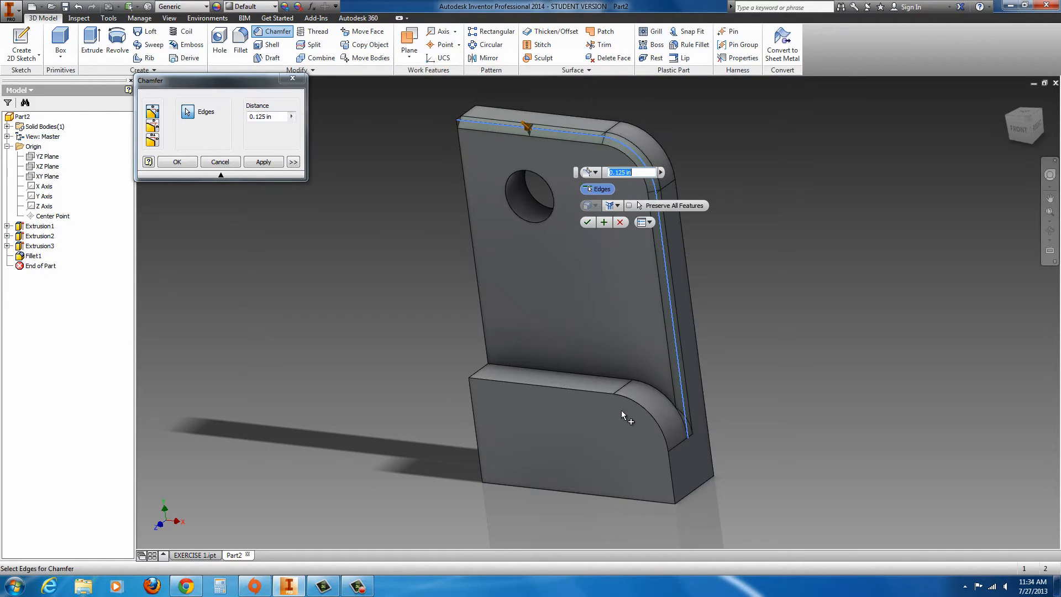
pyautogui.click(638, 406)
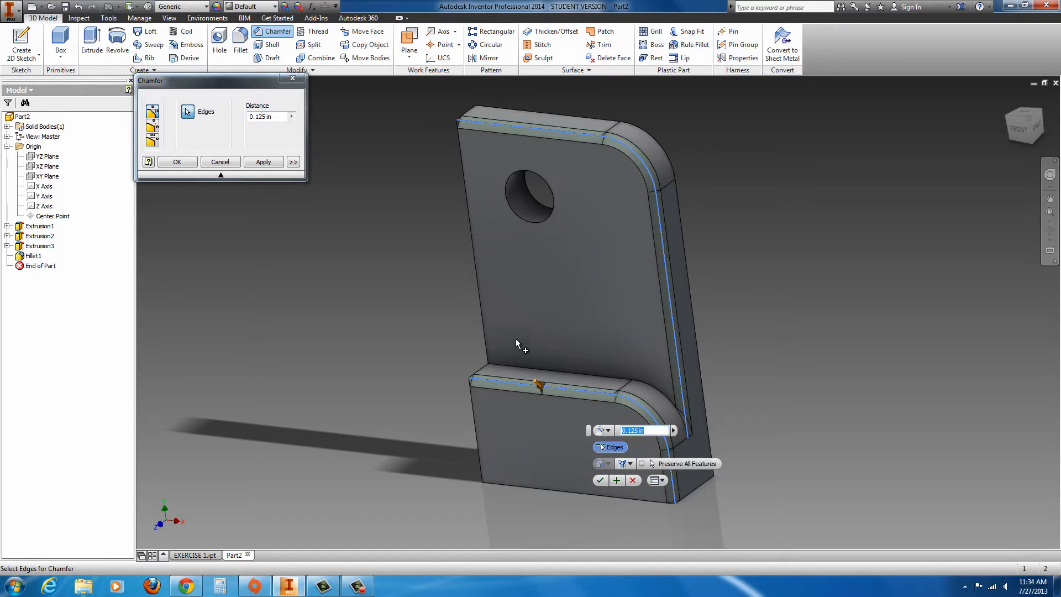
pyautogui.click(178, 162)
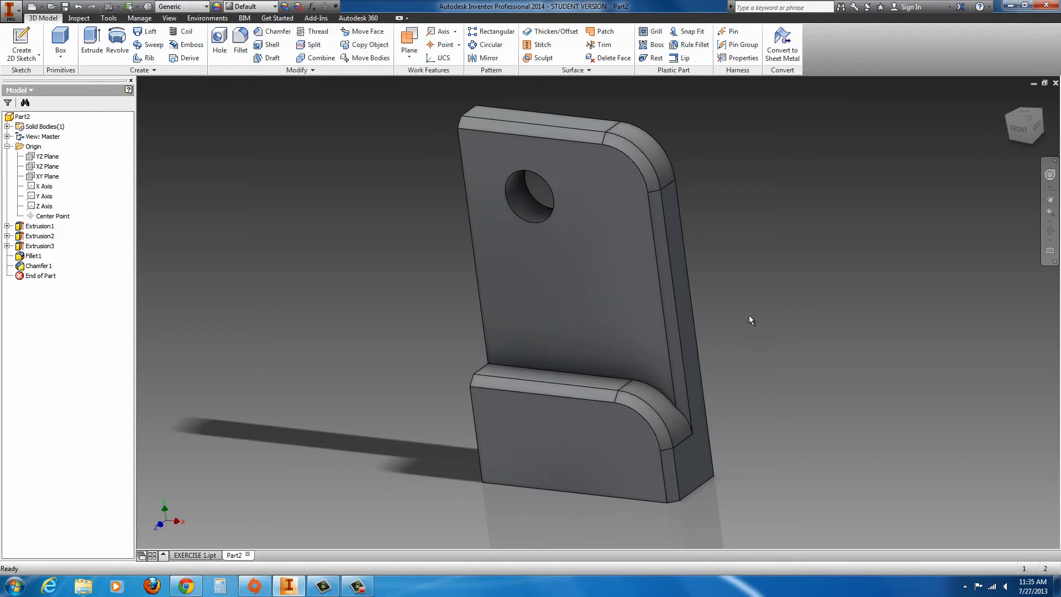
# Shell the part with a 0.06 in wall thickness, removing the plate's back face, the straight side face and the bottom face
pyautogui.keyDown('shift'); pyautogui.moveTo(742, 317); pyautogui.dragTo(553, 287, button='middle'); pyautogui.keyUp('shift')
pyautogui.keyDown('shift'); pyautogui.moveTo(487, 258); pyautogui.dragTo(469, 261, button='middle'); pyautogui.keyUp('shift')
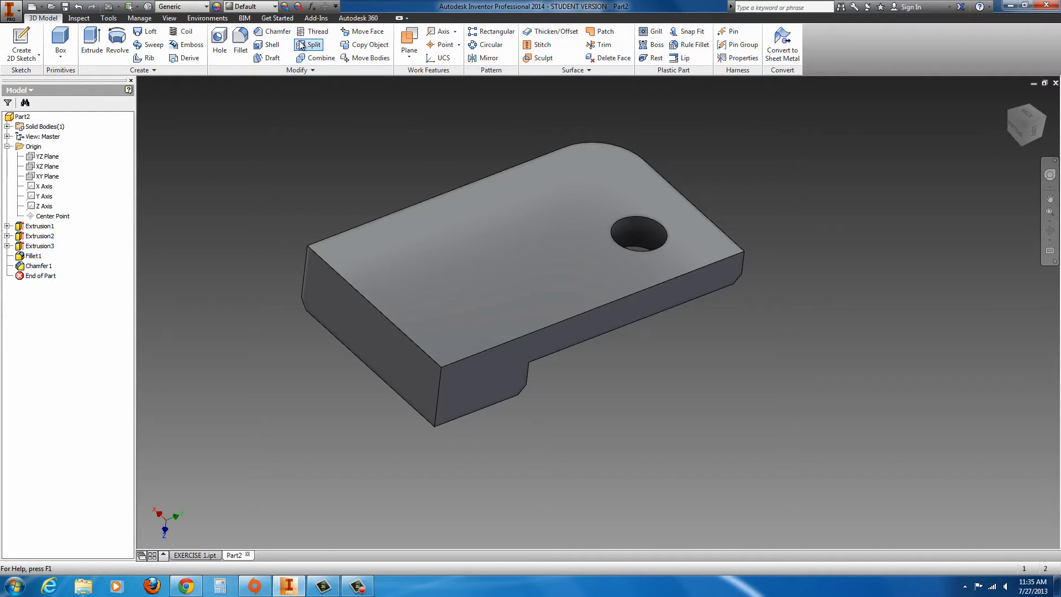
pyautogui.click(268, 45)
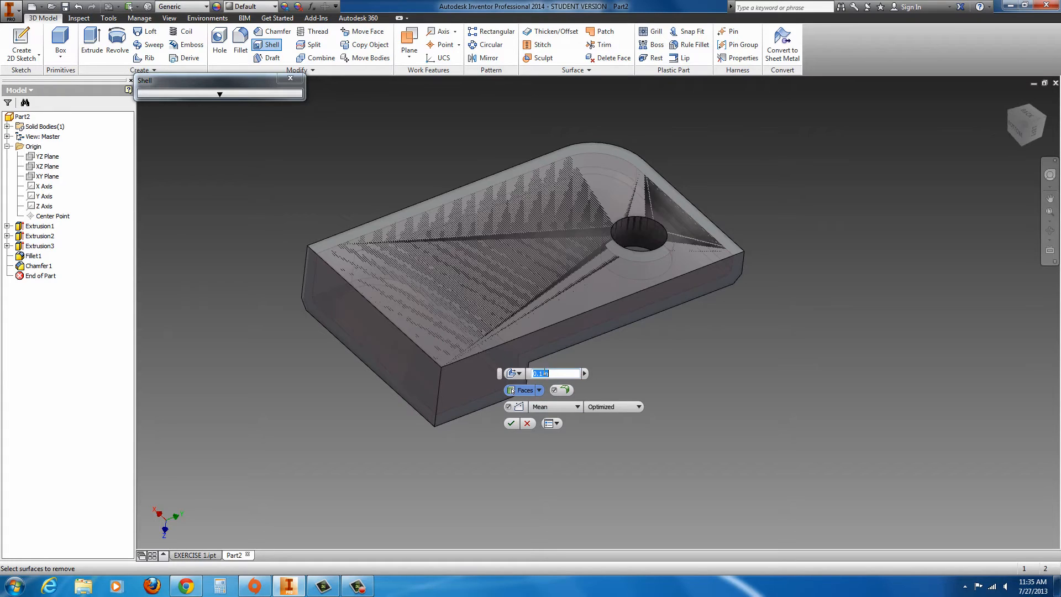
pyautogui.moveTo(553, 374); pyautogui.dragTo(531, 377)
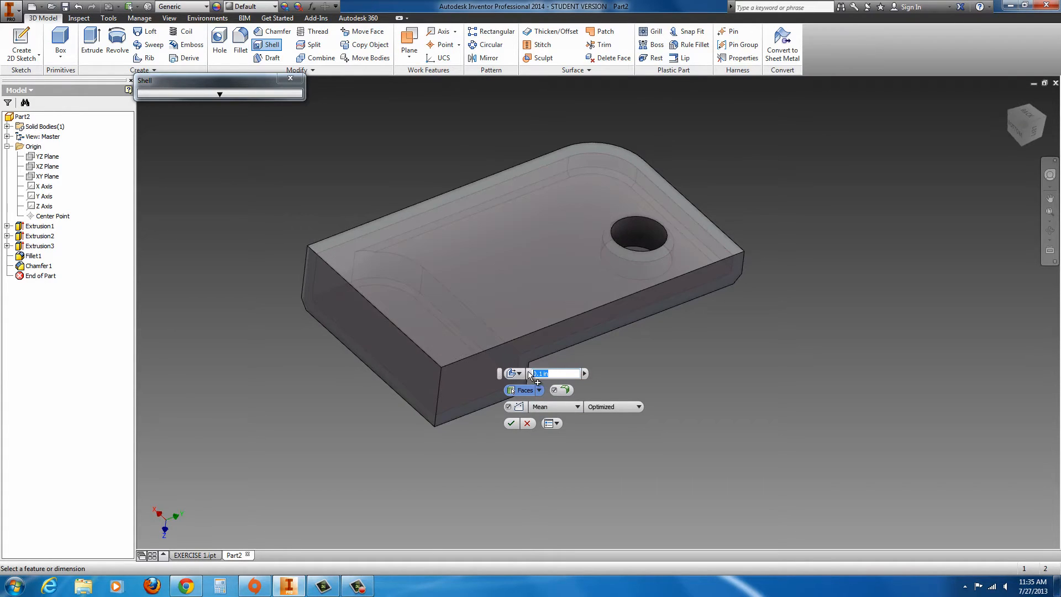
pyautogui.write('.06')
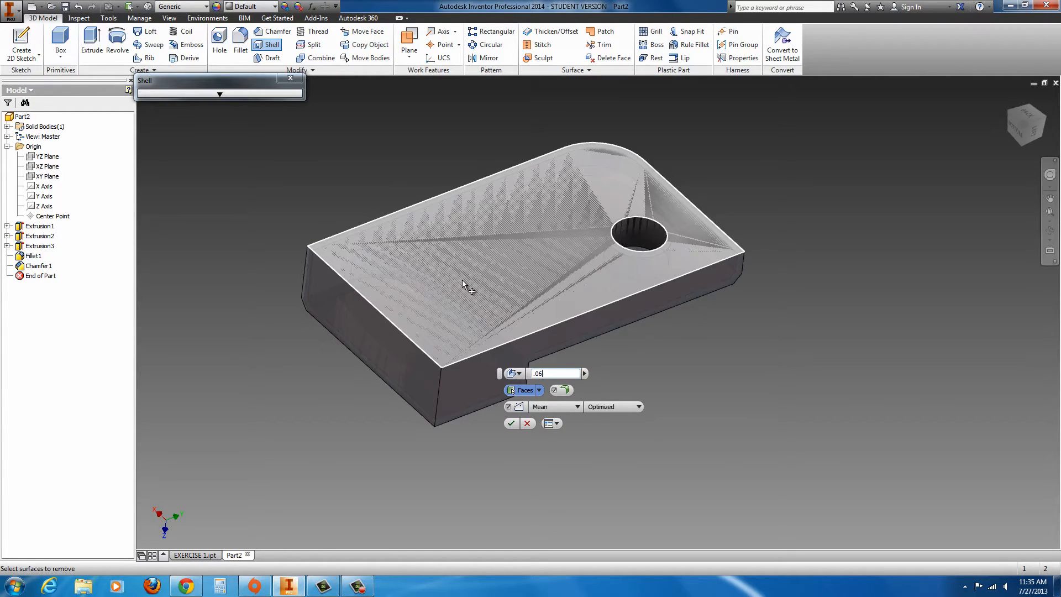
pyautogui.click(463, 284)
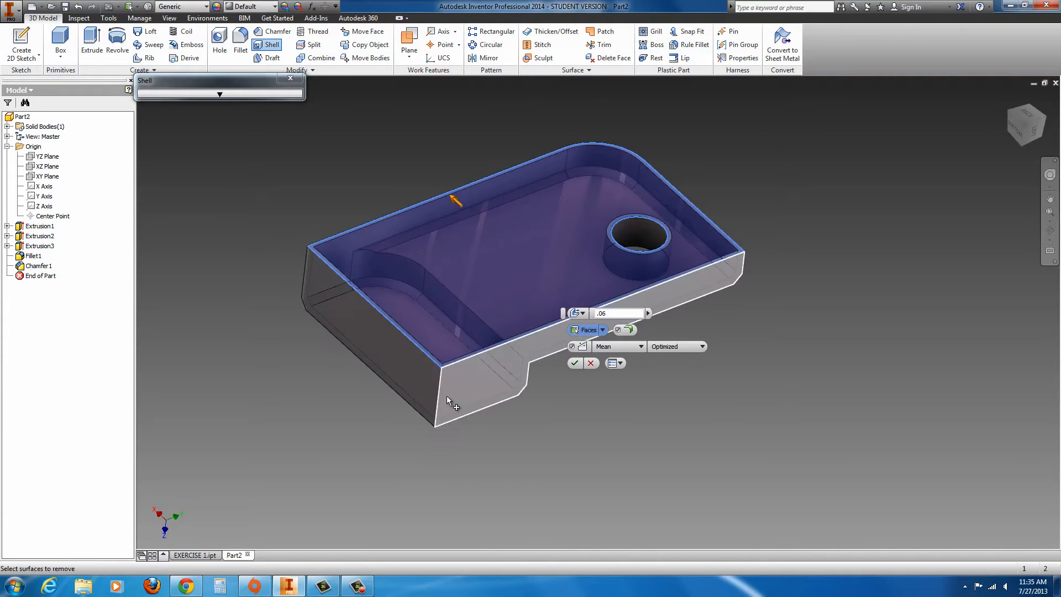
pyautogui.click(476, 381)
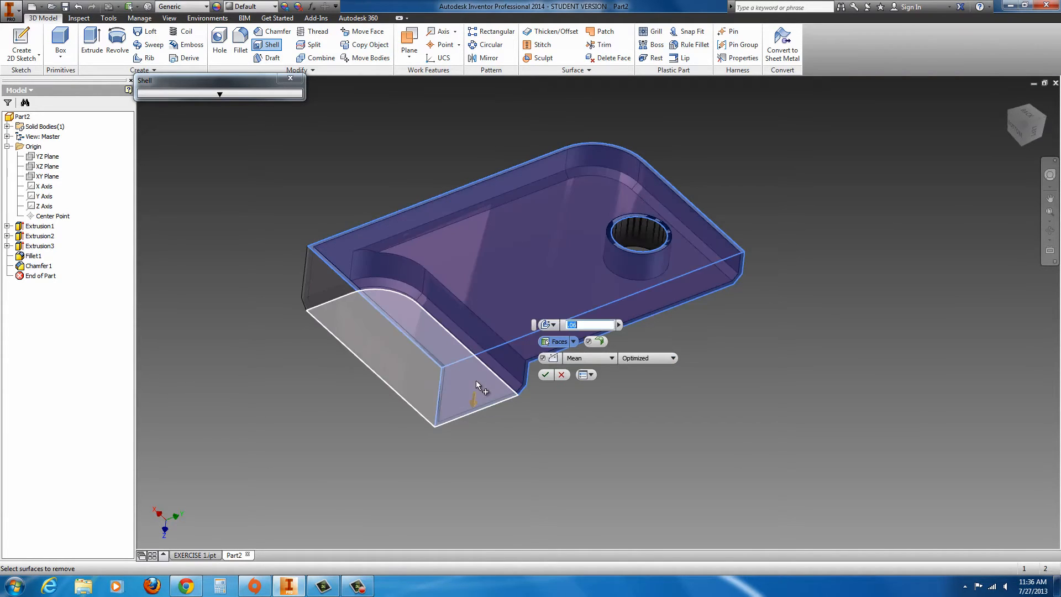
pyautogui.click(383, 348)
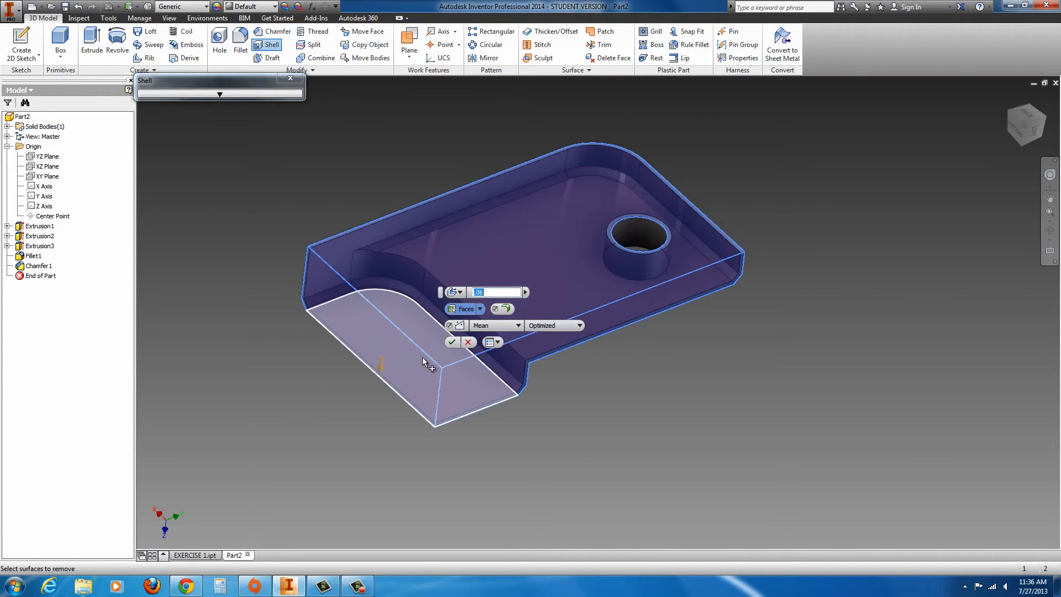
pyautogui.click(452, 342)
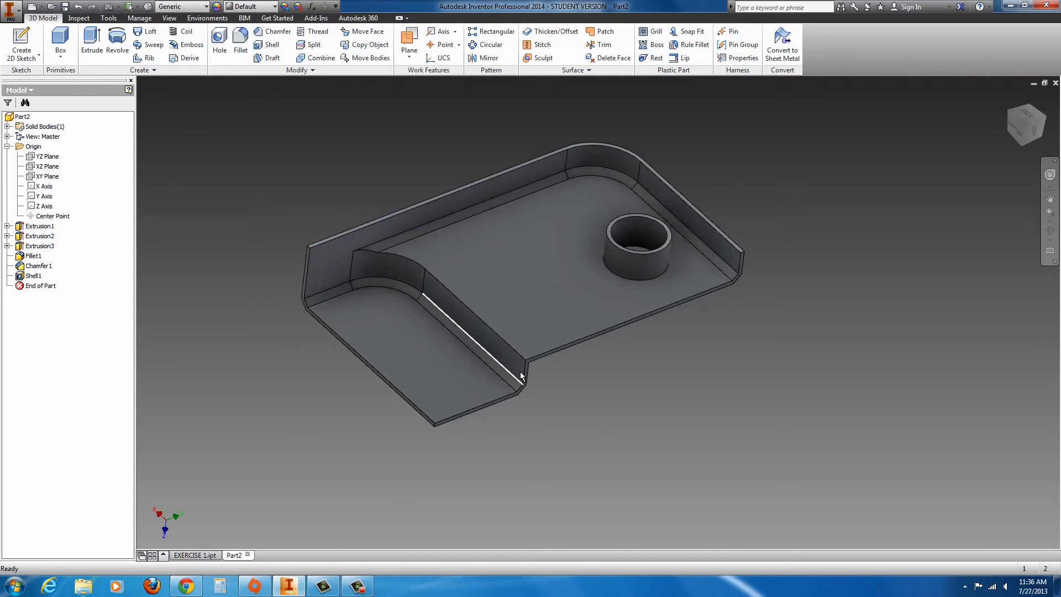
# Select the plate's front face and browse the Inventor Material Library appearances for it
pyautogui.keyDown('shift'); pyautogui.moveTo(653, 383); pyautogui.dragTo(666, 287, button='middle'); pyautogui.keyUp('shift')
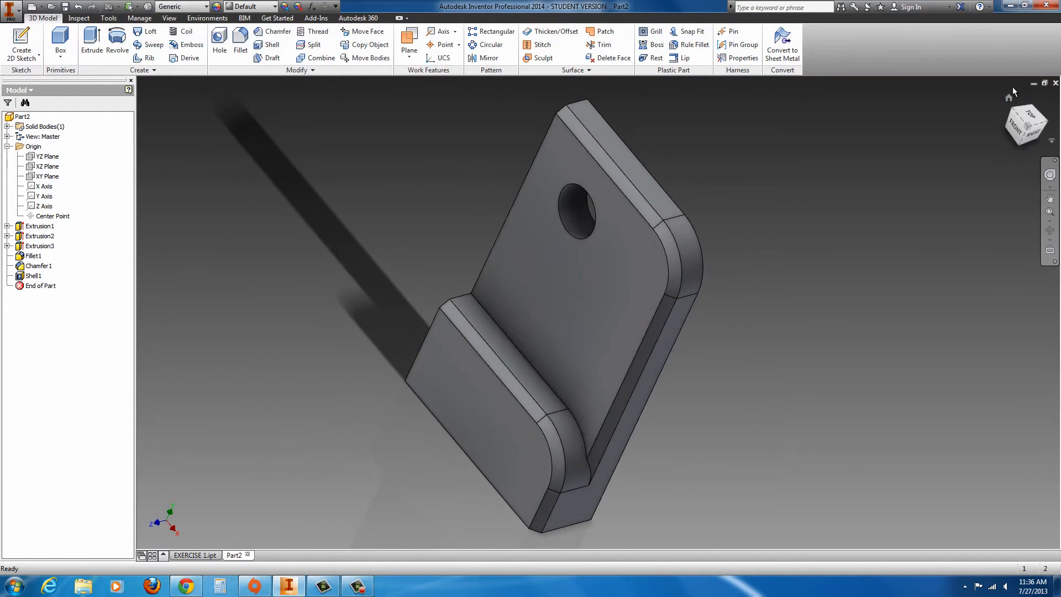
pyautogui.click(1008, 99)
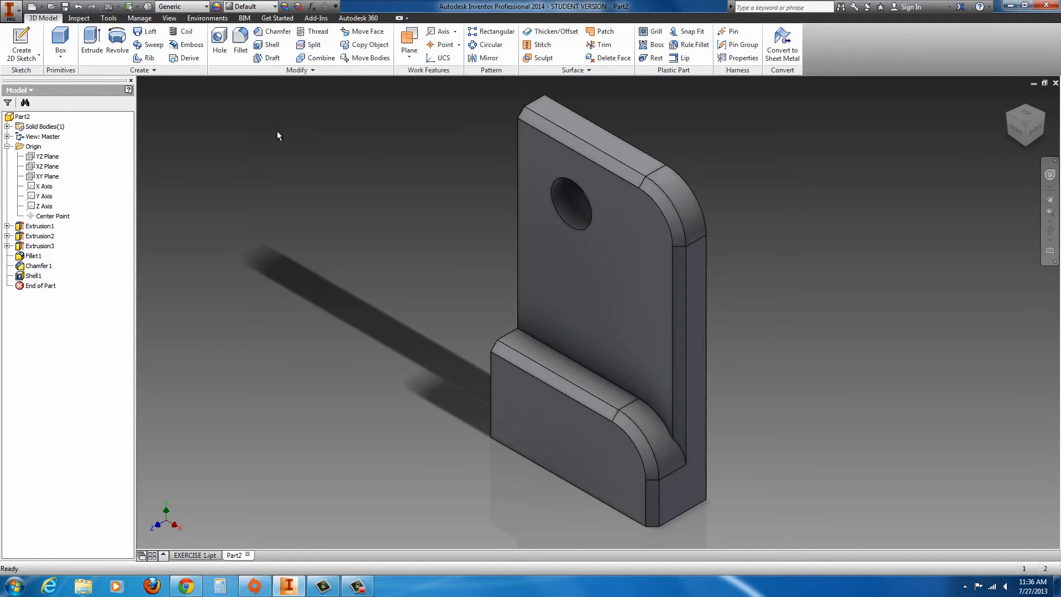
pyautogui.click(614, 270)
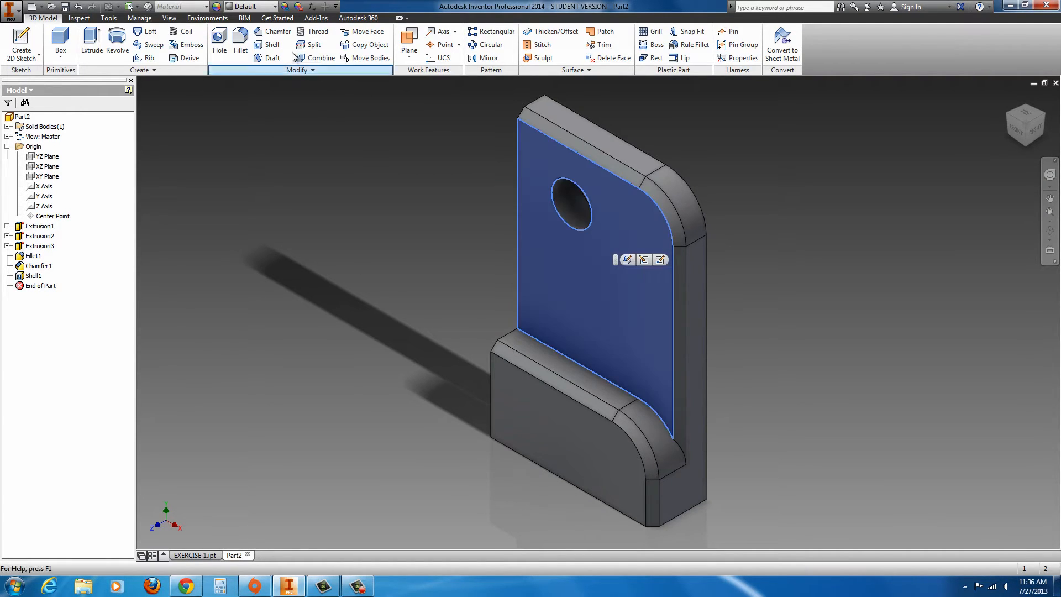
pyautogui.click(217, 7)
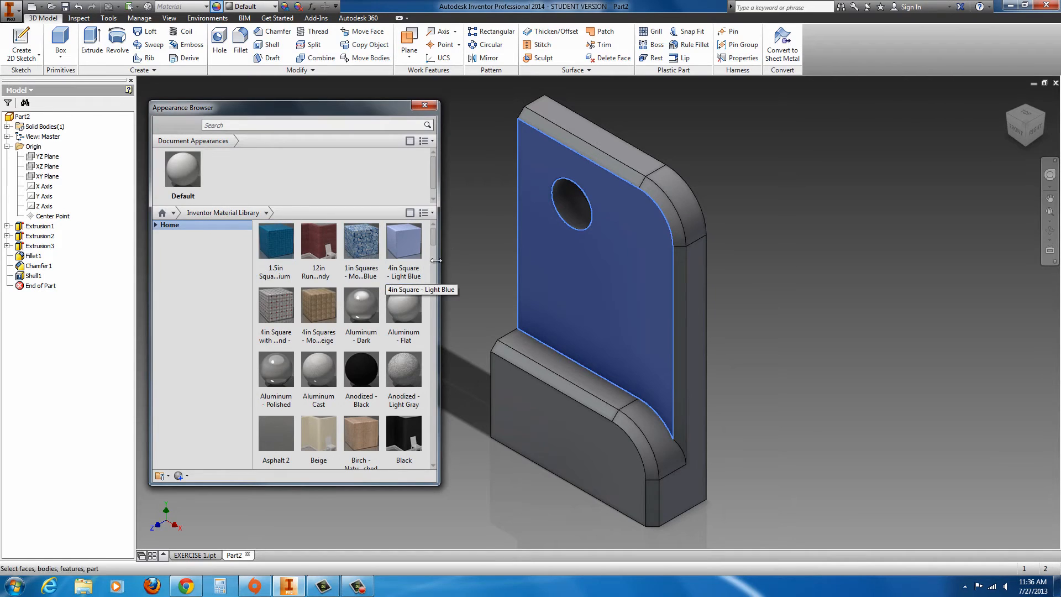
pyautogui.moveTo(433, 231); pyautogui.dragTo(437, 276)
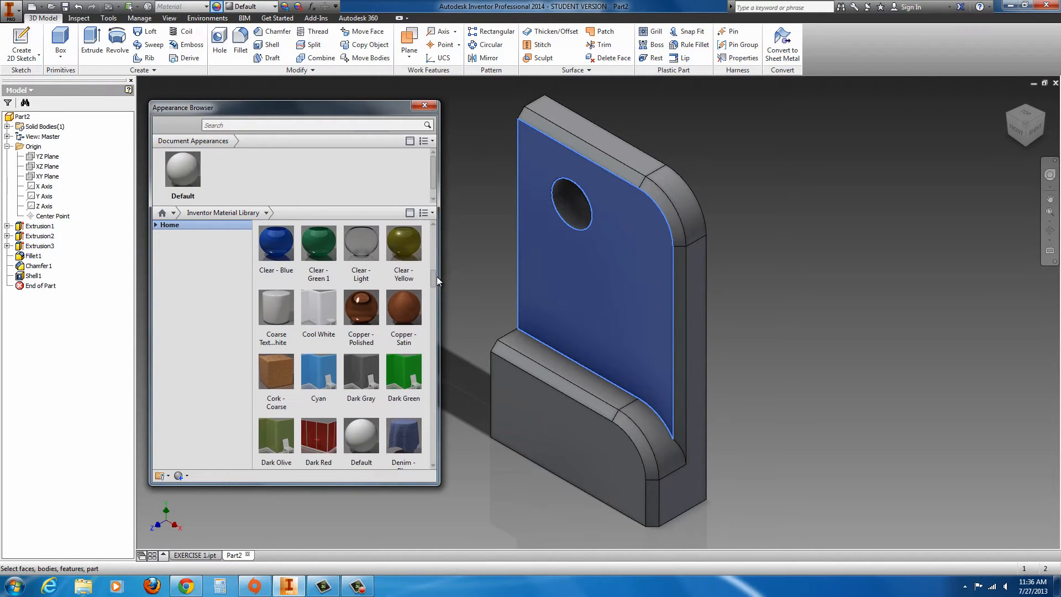
# Preview library appearances such as Dark Green, Copper - Polished and Clear - Green 1 on the plate's front face
pyautogui.click(406, 364)
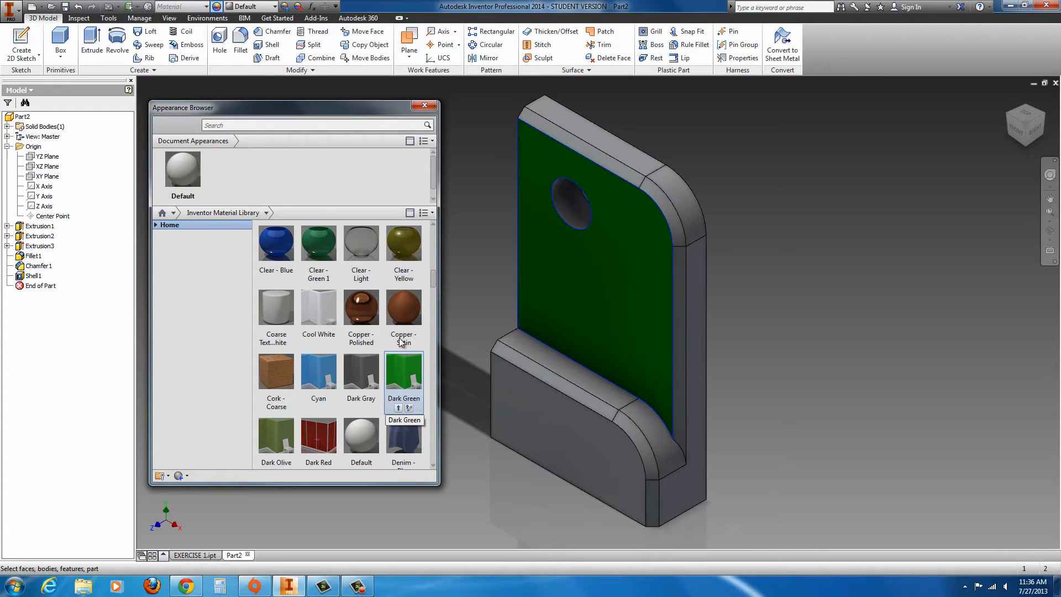
pyautogui.click(405, 318)
pyautogui.click(362, 315)
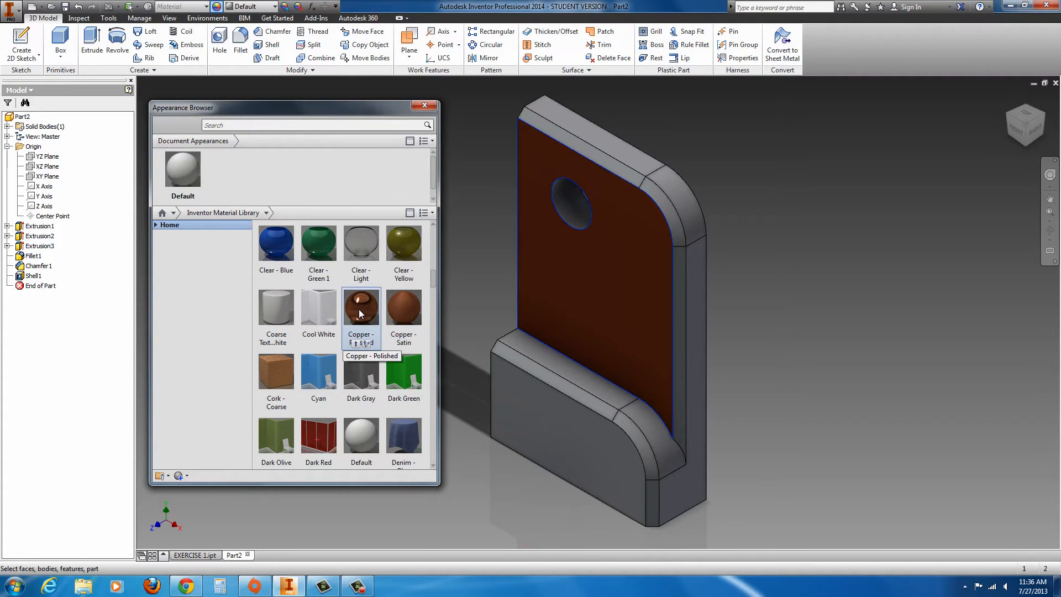
pyautogui.click(359, 251)
pyautogui.click(319, 243)
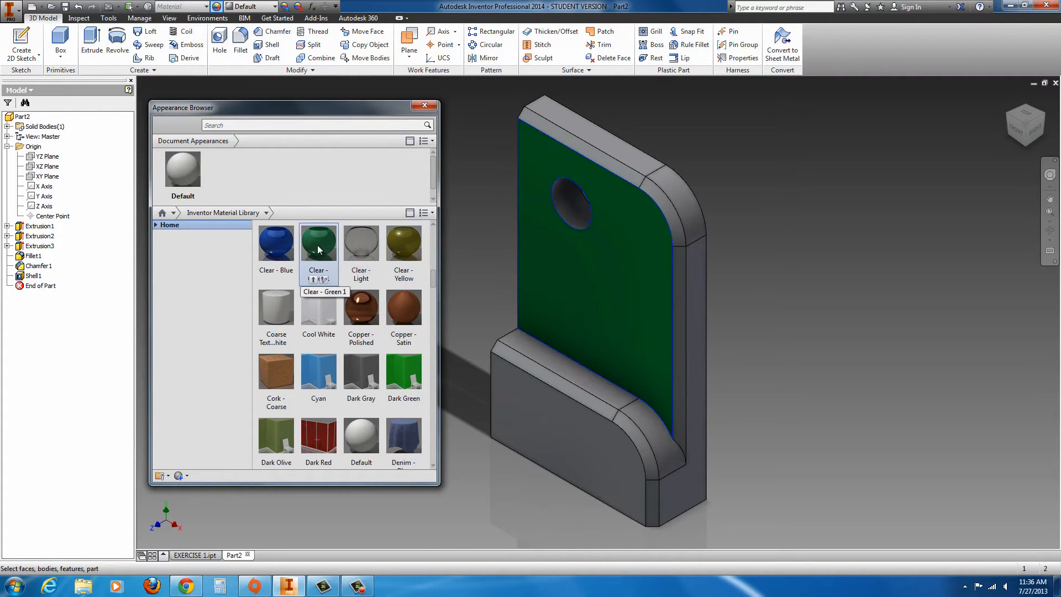
pyautogui.click(319, 371)
pyautogui.click(408, 375)
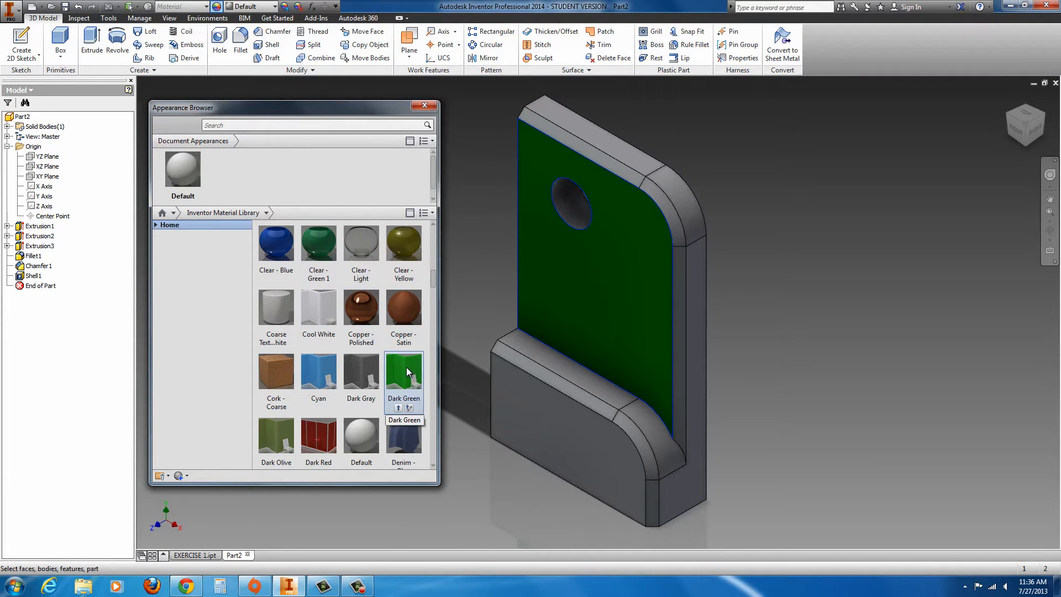
# Duplicate the Default document appearance as ORANGE 2 and assign it to the plate's front face
pyautogui.click(192, 172)
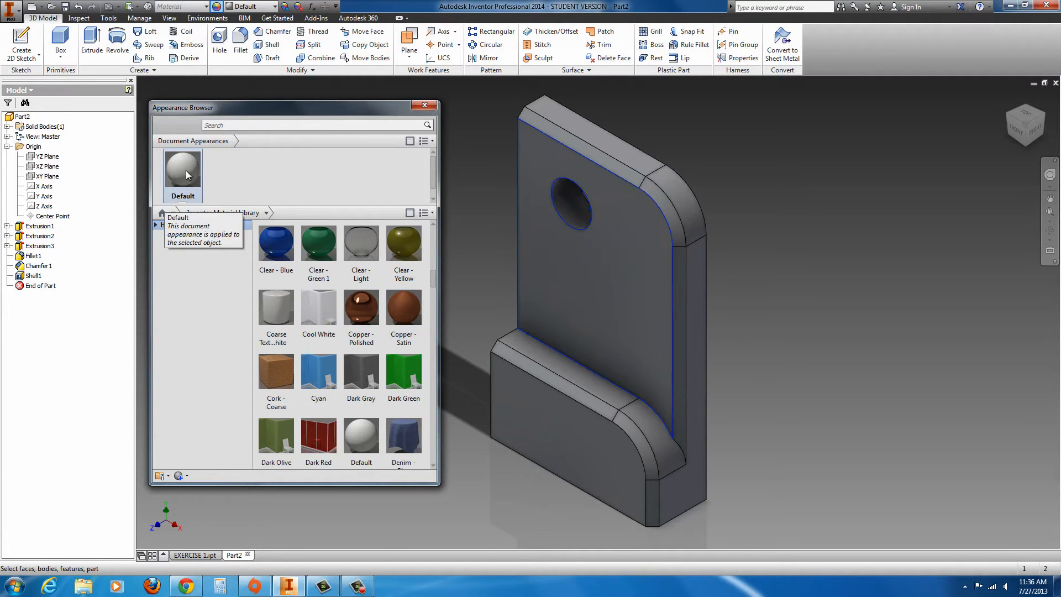
pyautogui.rightClick(188, 172)
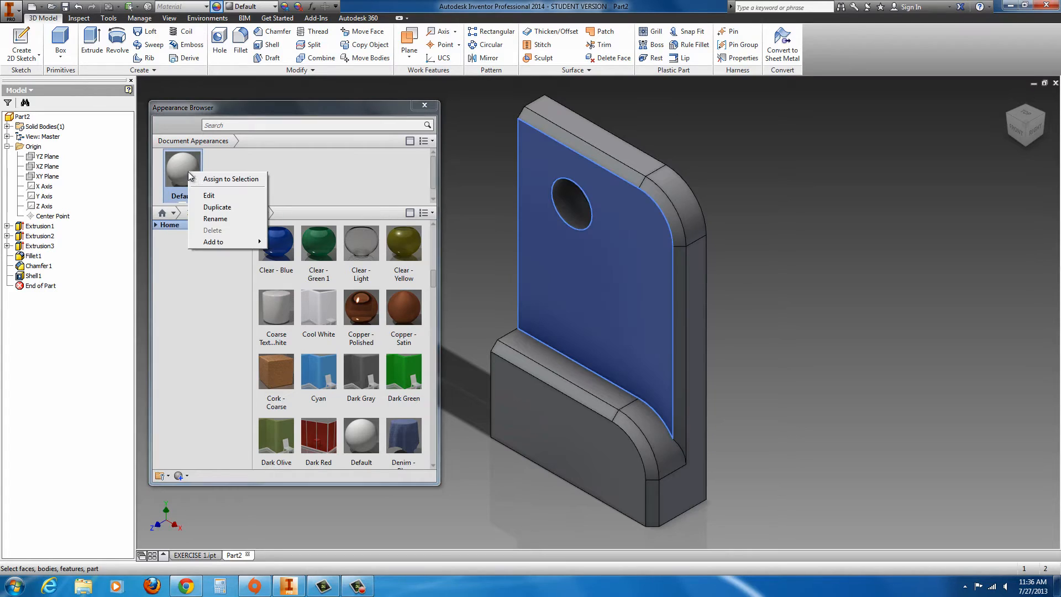
pyautogui.click(225, 208)
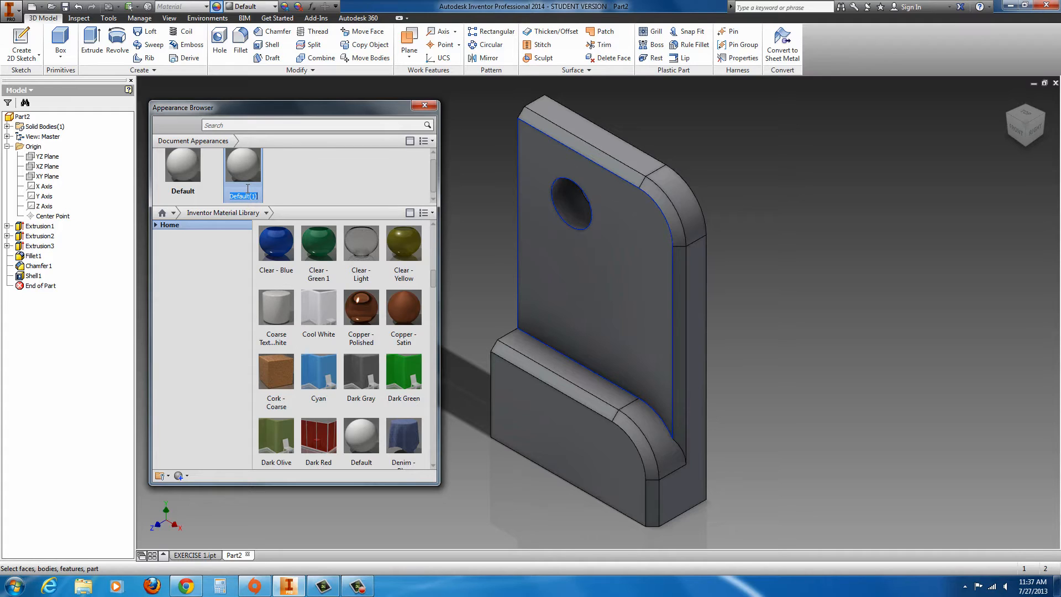
pyautogui.write('o')
pyautogui.click(268, 181)
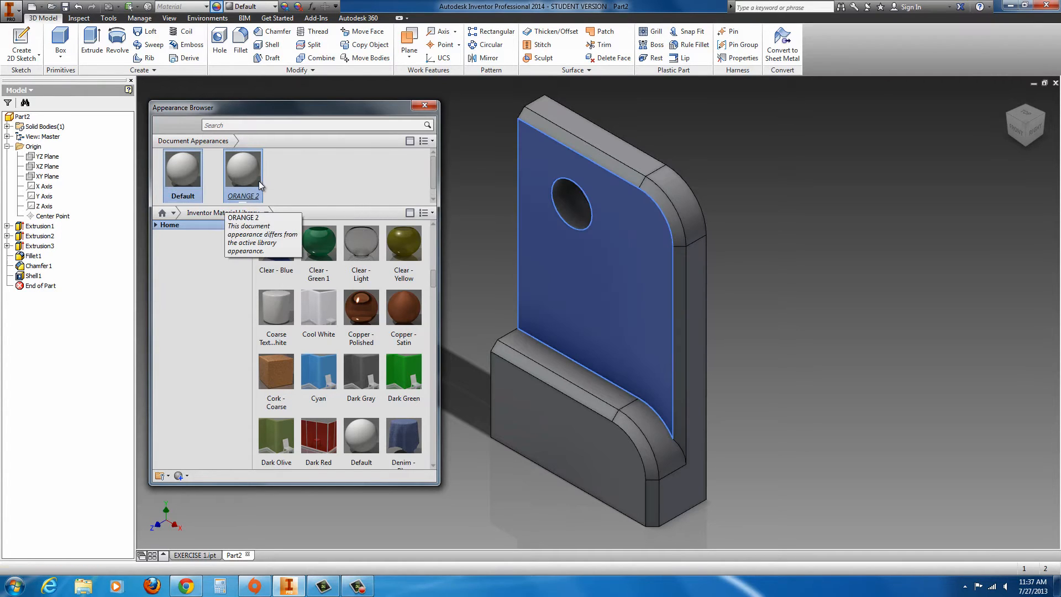
pyautogui.rightClick(248, 177)
pyautogui.click(252, 183)
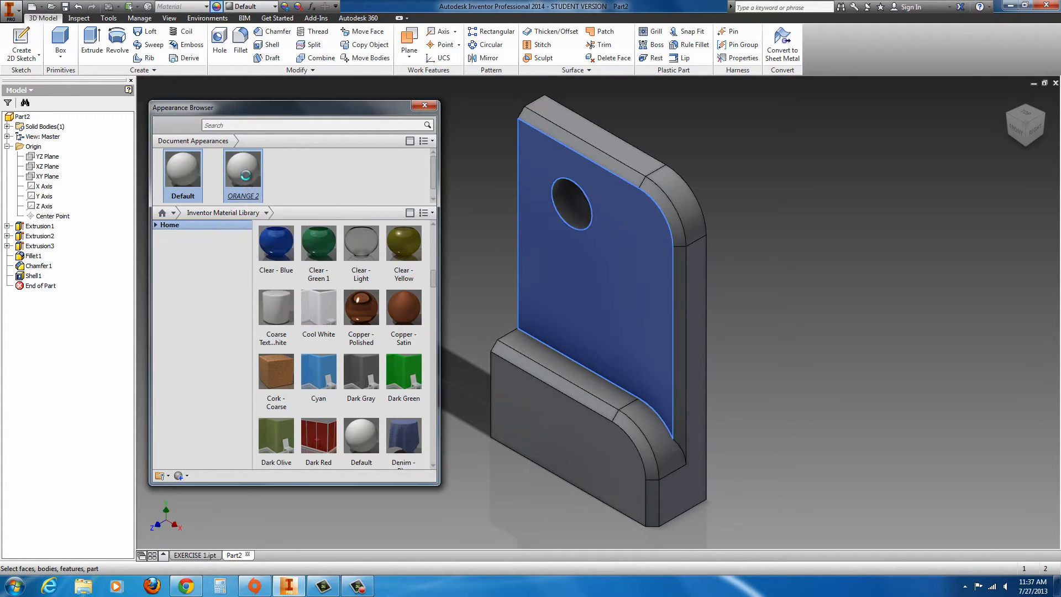
# Set the ORANGE 2 appearance's color to a custom orange, RGB 240 133 15
pyautogui.doubleClick(245, 175)
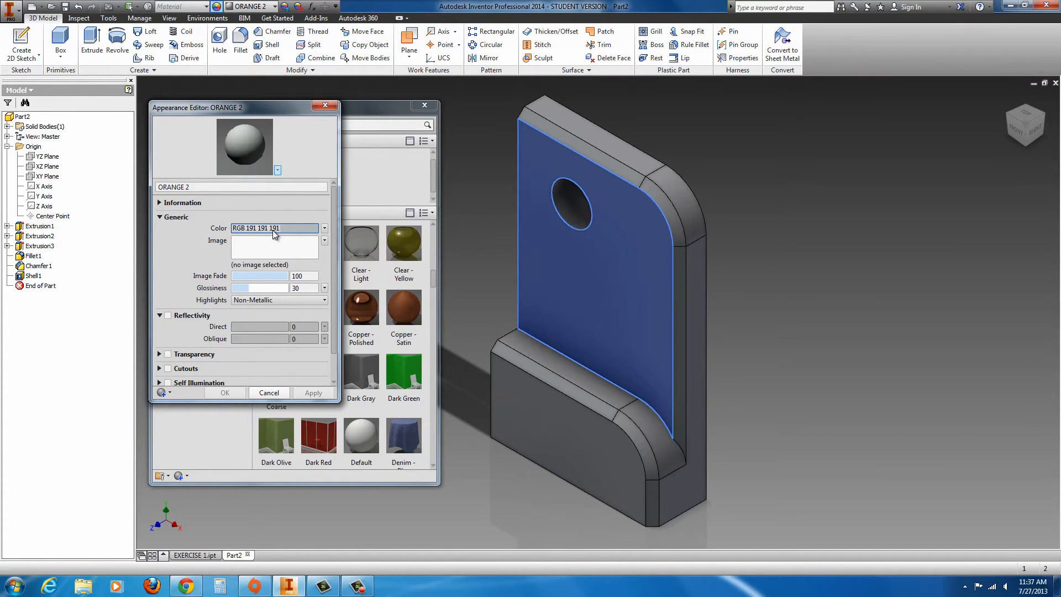
pyautogui.click(324, 229)
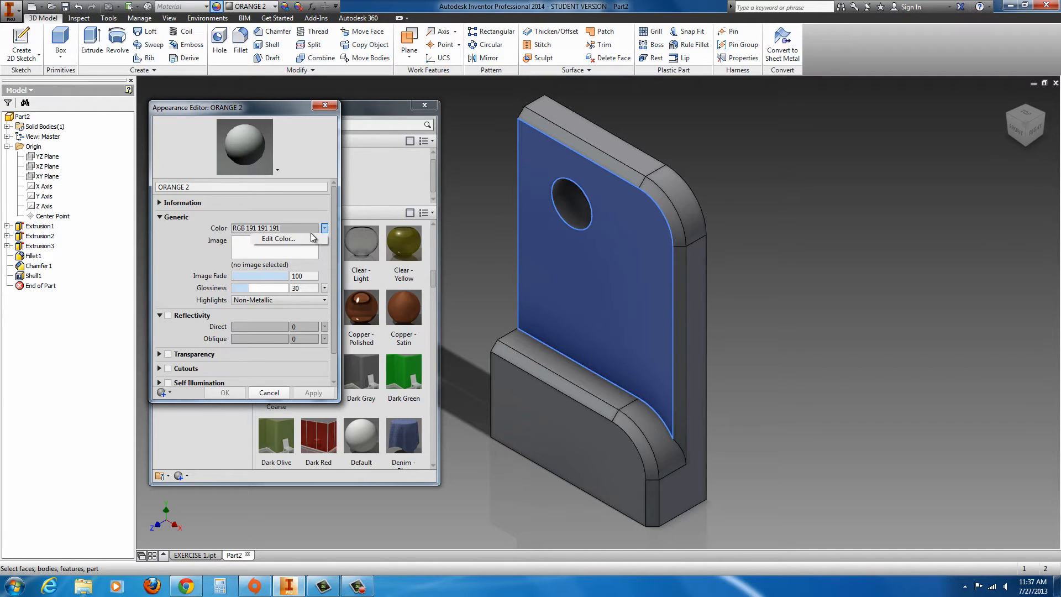
pyautogui.click(284, 238)
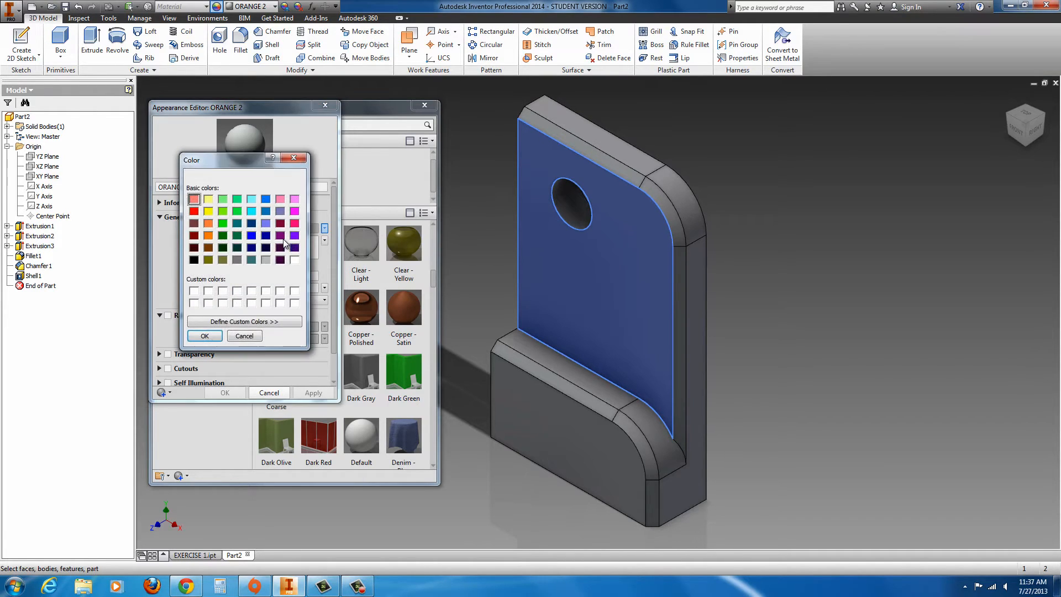
pyautogui.click(208, 235)
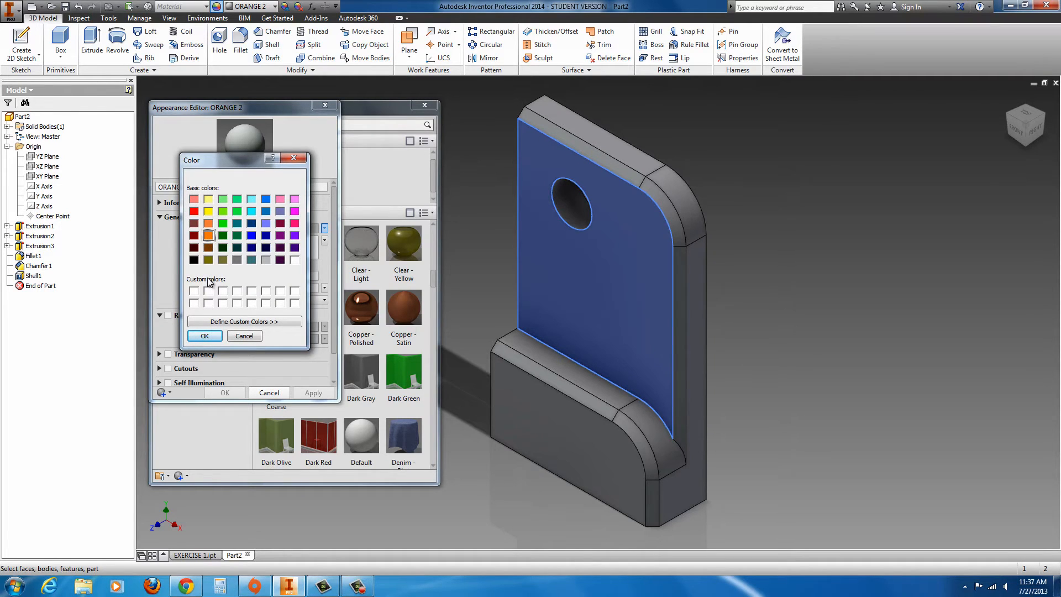
pyautogui.click(223, 322)
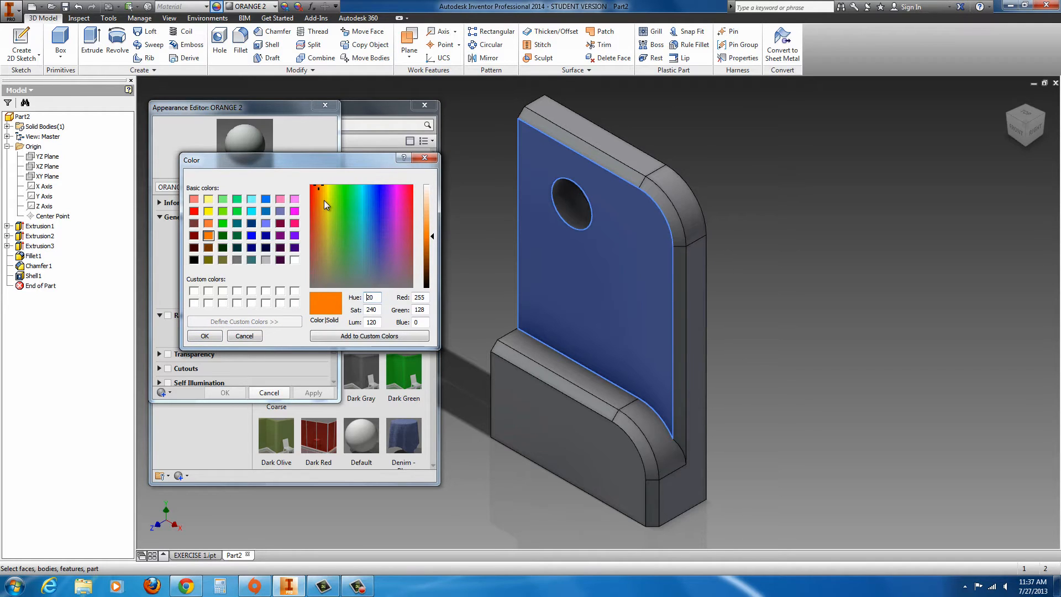
pyautogui.moveTo(324, 202)
pyautogui.mouseDown()
pyautogui.moveTo(318, 210)
pyautogui.moveTo(320, 197)
pyautogui.mouseUp()
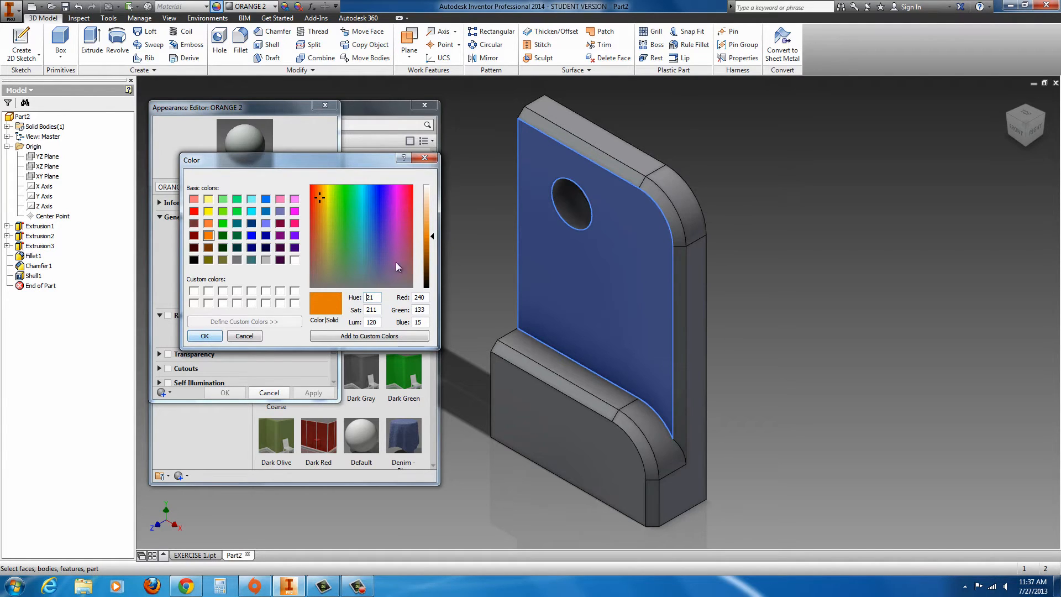
pyautogui.click(205, 336)
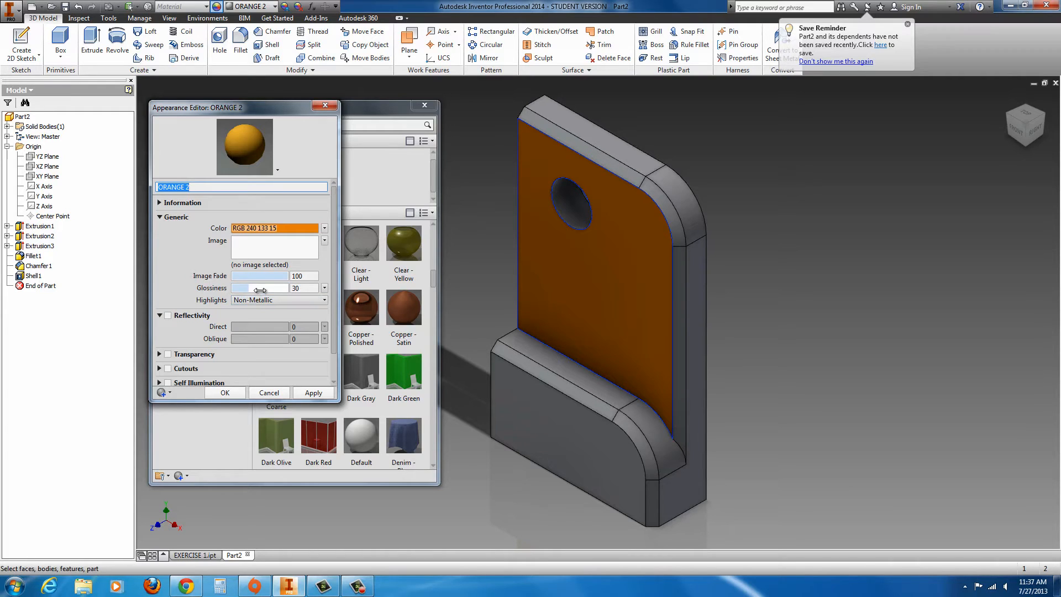
# Set ORANGE 2's glossiness to 46 and try Metallic highlights before returning them to Non-Metallic
pyautogui.moveTo(248, 288)
pyautogui.mouseDown()
pyautogui.moveTo(271, 288)
pyautogui.moveTo(248, 289)
pyautogui.mouseUp()
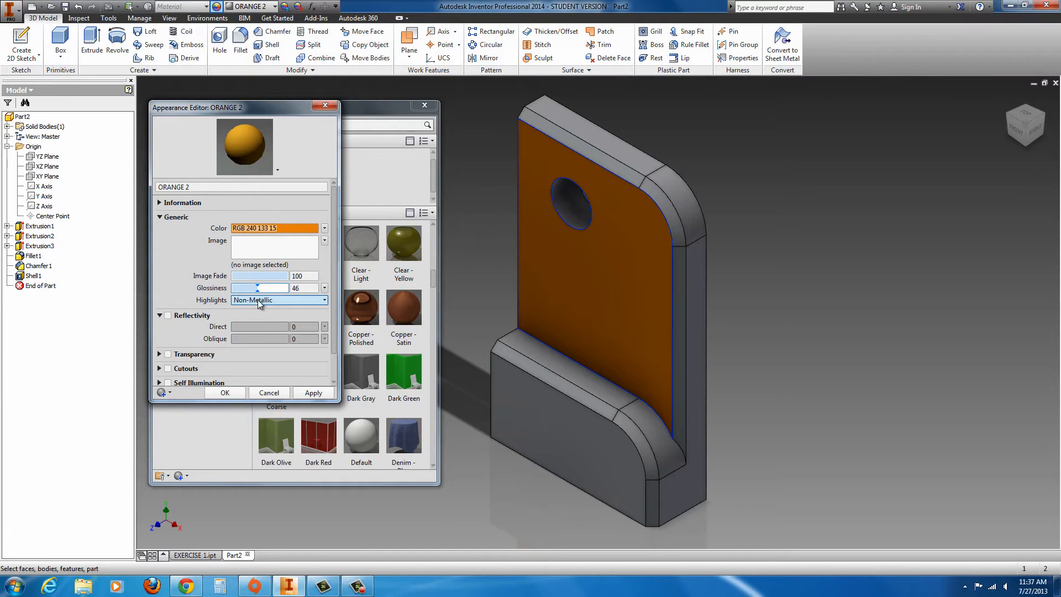
pyautogui.click(264, 302)
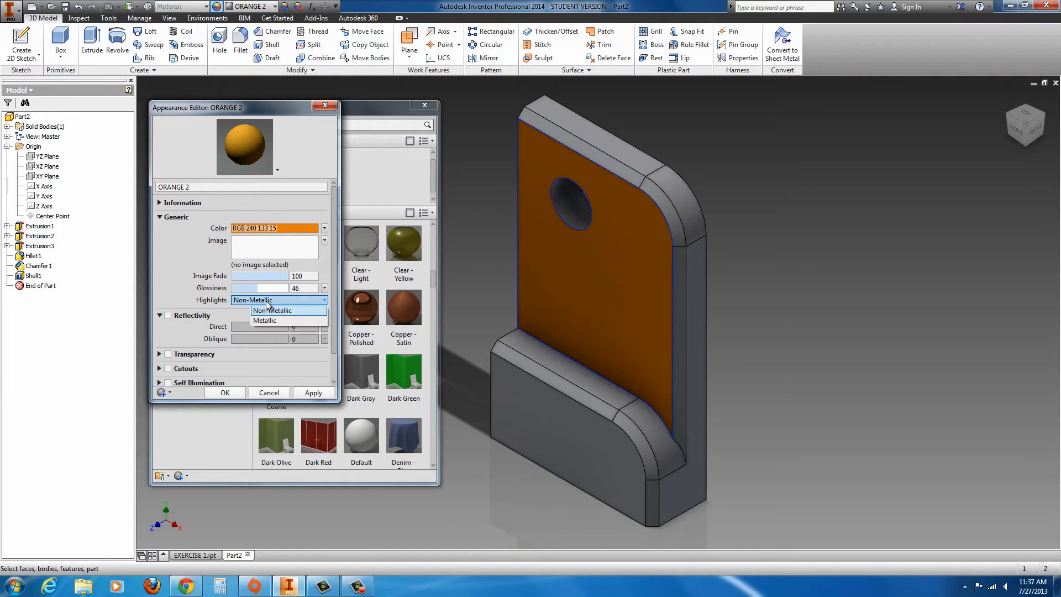
pyautogui.click(266, 320)
pyautogui.click(268, 303)
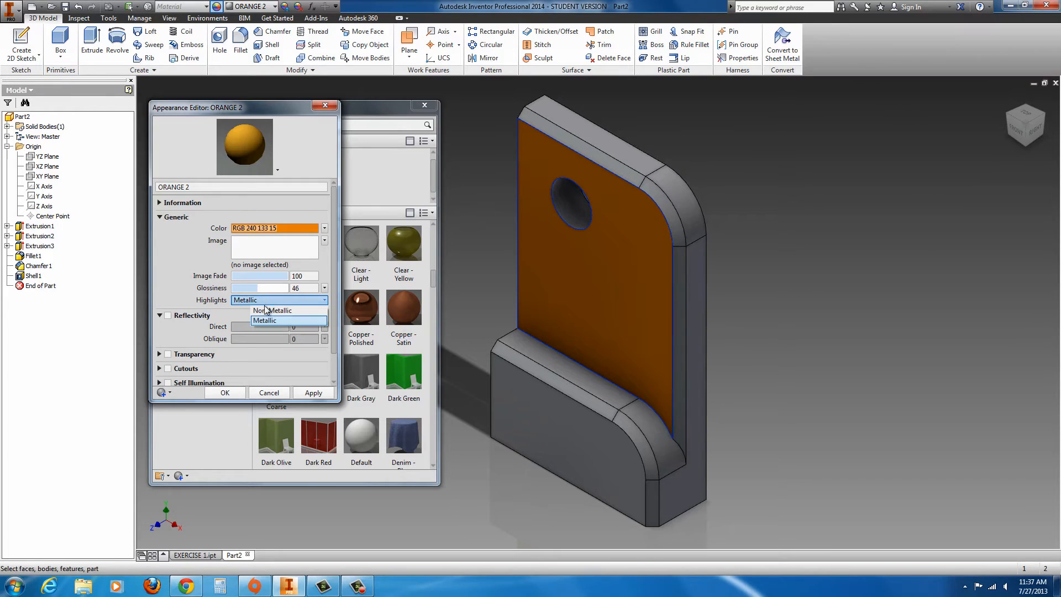
pyautogui.click(267, 311)
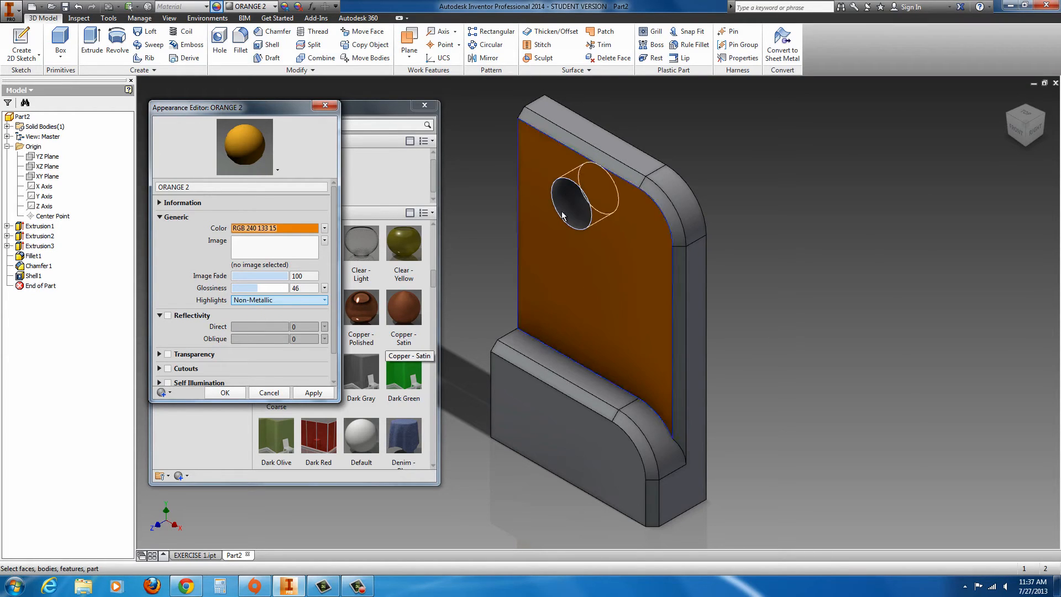
# Turn on reflectivity for ORANGE 2 with direct and oblique at 50, apply it and close the Appearance Editor
pyautogui.click(595, 295)
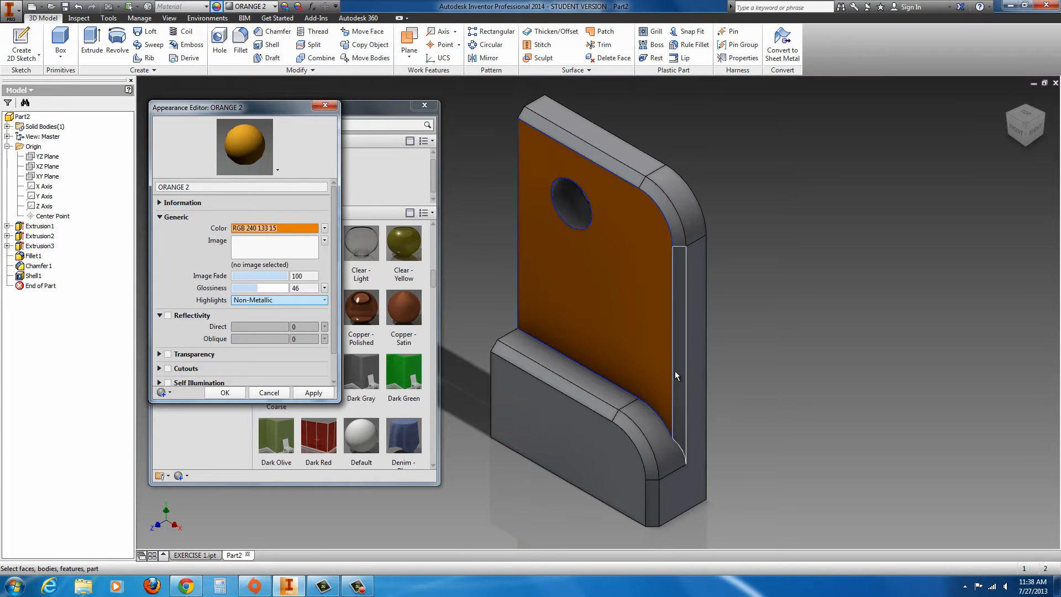
pyautogui.click(168, 315)
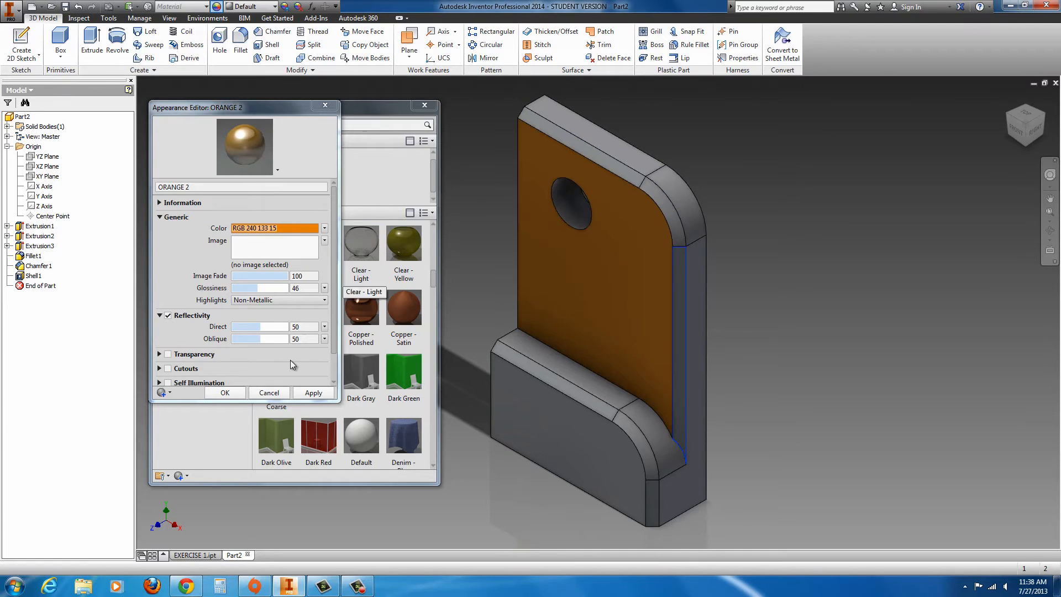
pyautogui.click(313, 393)
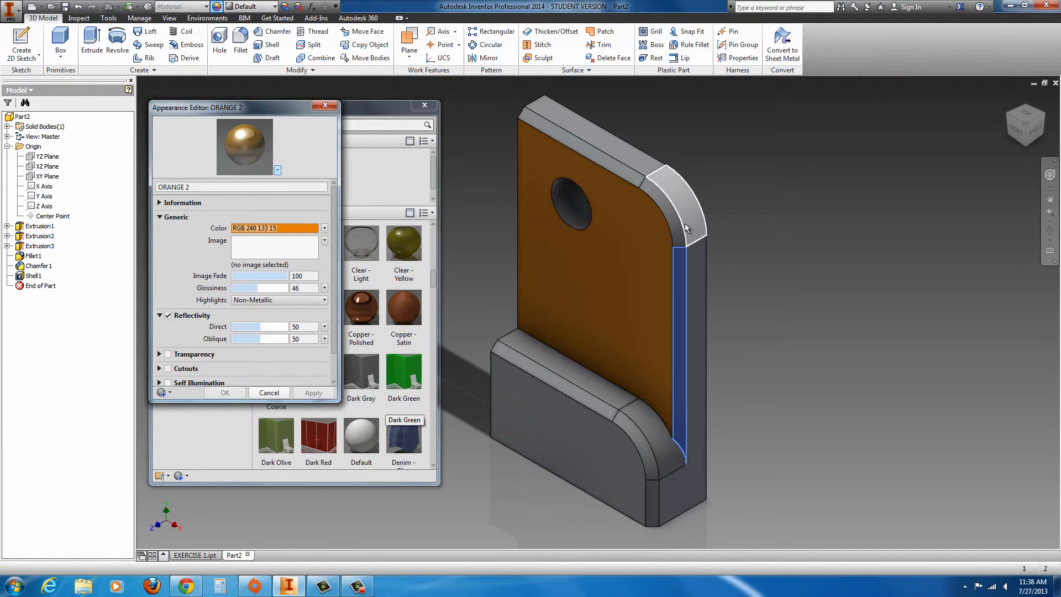
pyautogui.click(672, 212)
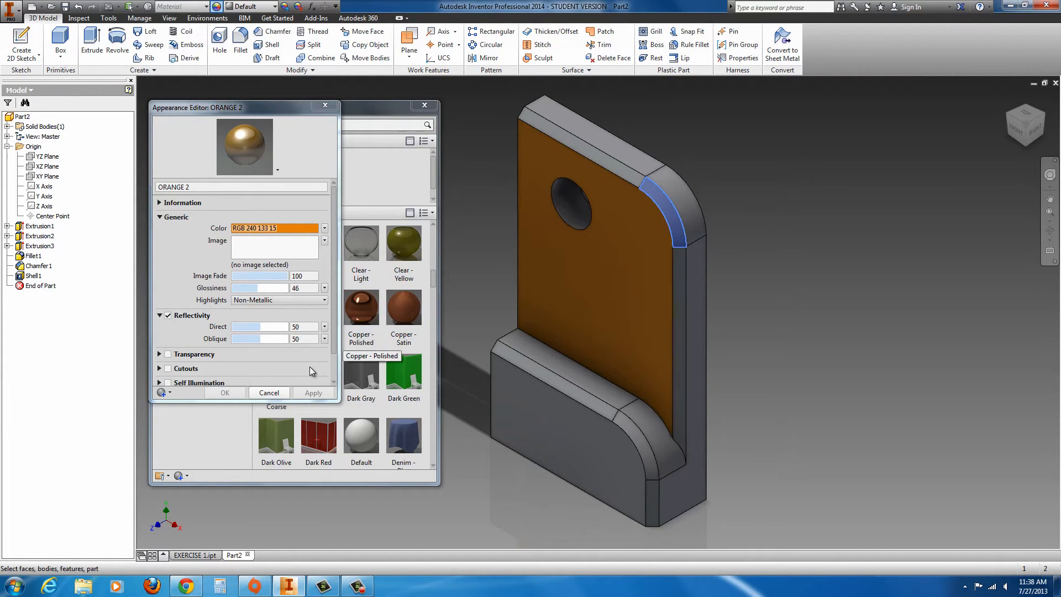
pyautogui.click(270, 393)
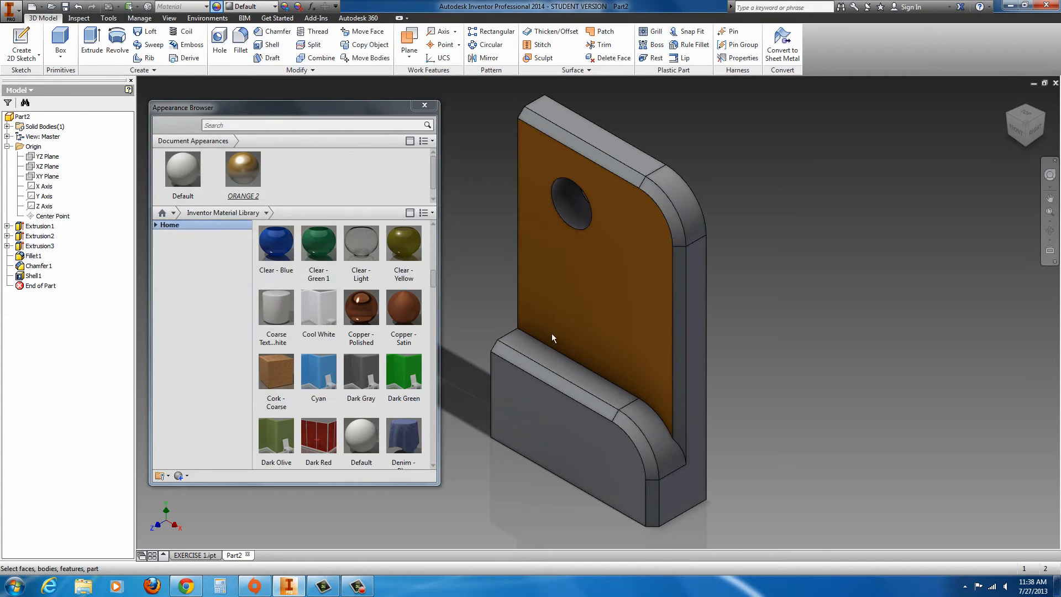
# Select the whole part and add the Cyan library appearance to the document without editing it
pyautogui.moveTo(622, 344)
pyautogui.keyDown('shift'); pyautogui.mouseDown(button='middle')
pyautogui.moveTo(663, 291)
pyautogui.moveTo(506, 260)
pyautogui.moveTo(646, 276)
pyautogui.moveTo(638, 315)
pyautogui.moveTo(613, 308)
pyautogui.moveTo(619, 329)
pyautogui.mouseUp(button='middle'); pyautogui.keyUp('shift')
pyautogui.scroll(1, 343, 276)
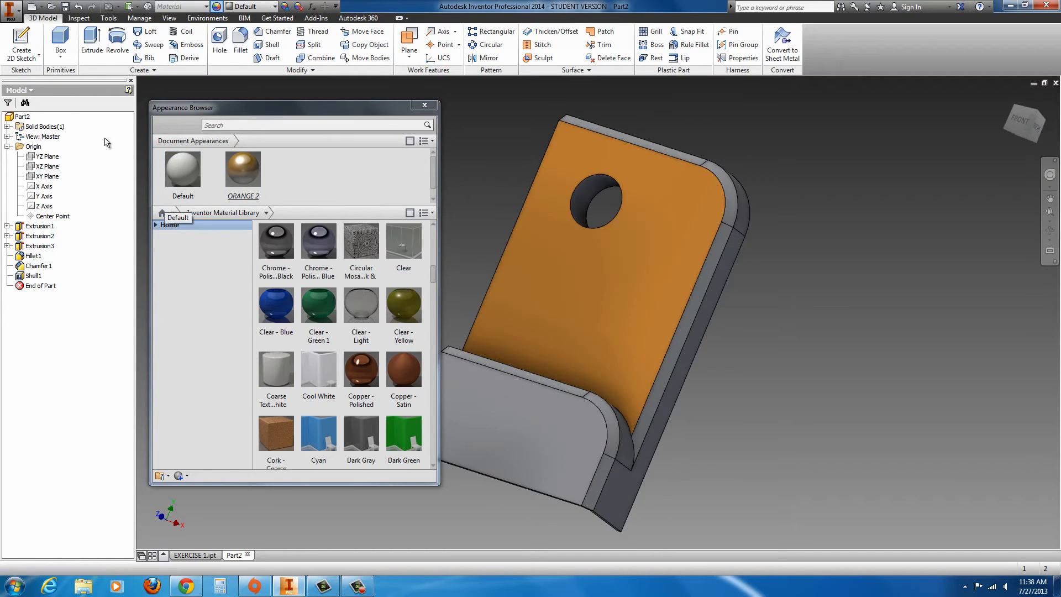
pyautogui.click(18, 117)
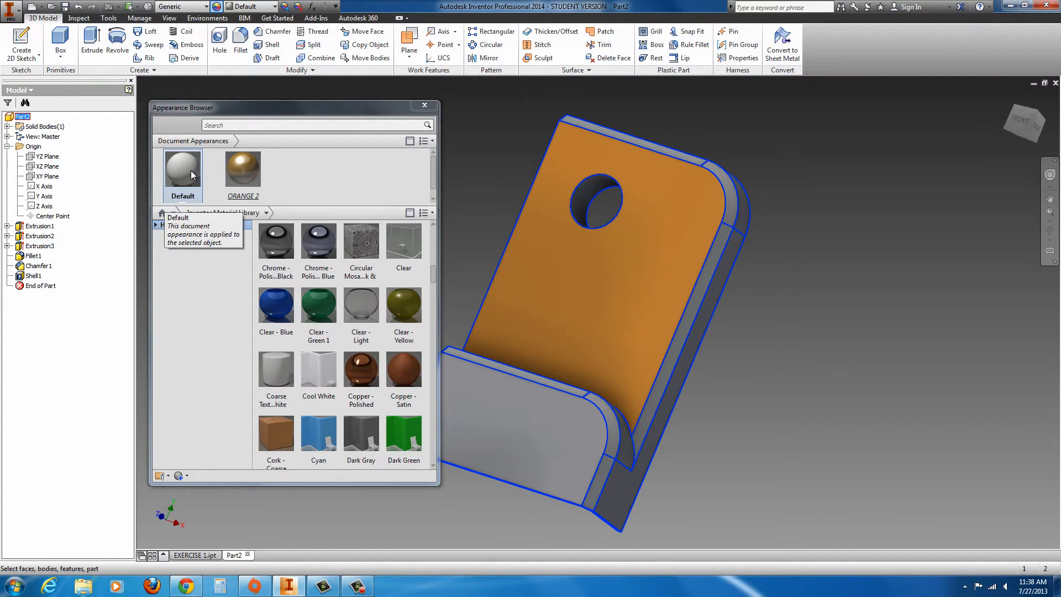
pyautogui.moveTo(433, 273); pyautogui.dragTo(435, 283)
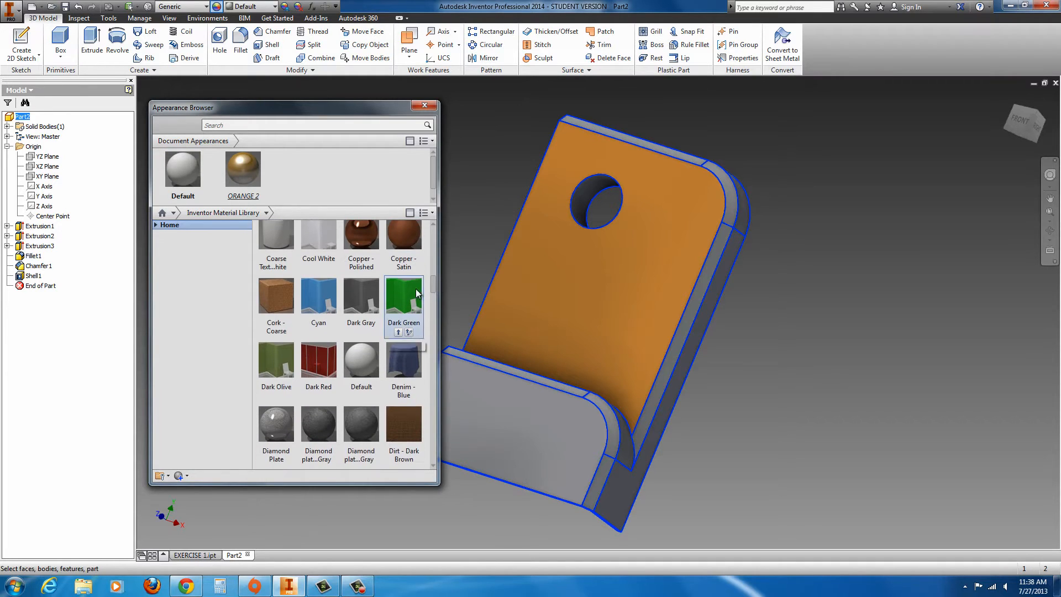
pyautogui.doubleClick(320, 301)
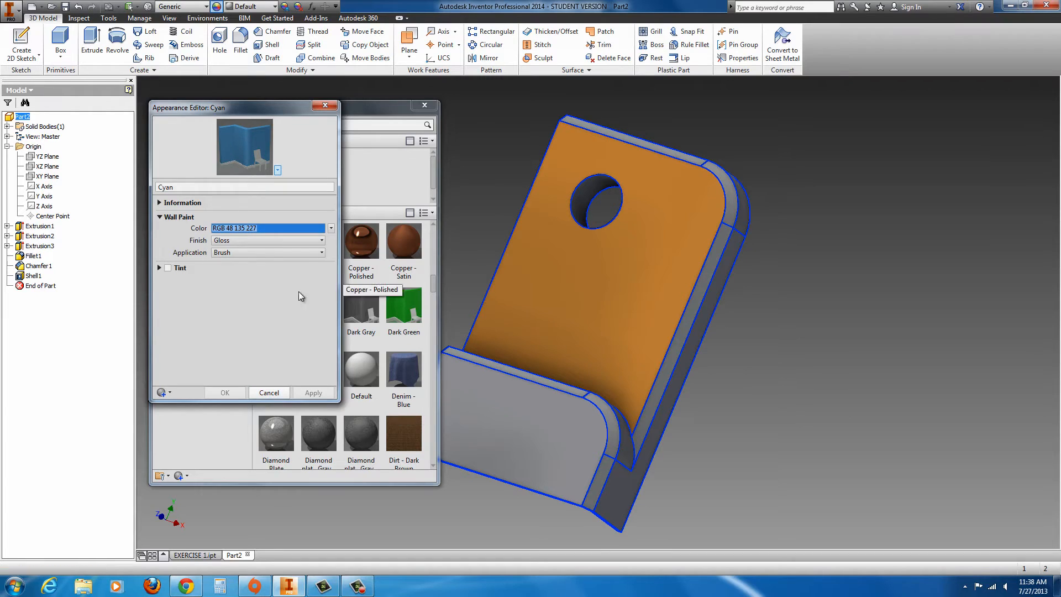
pyautogui.click(269, 393)
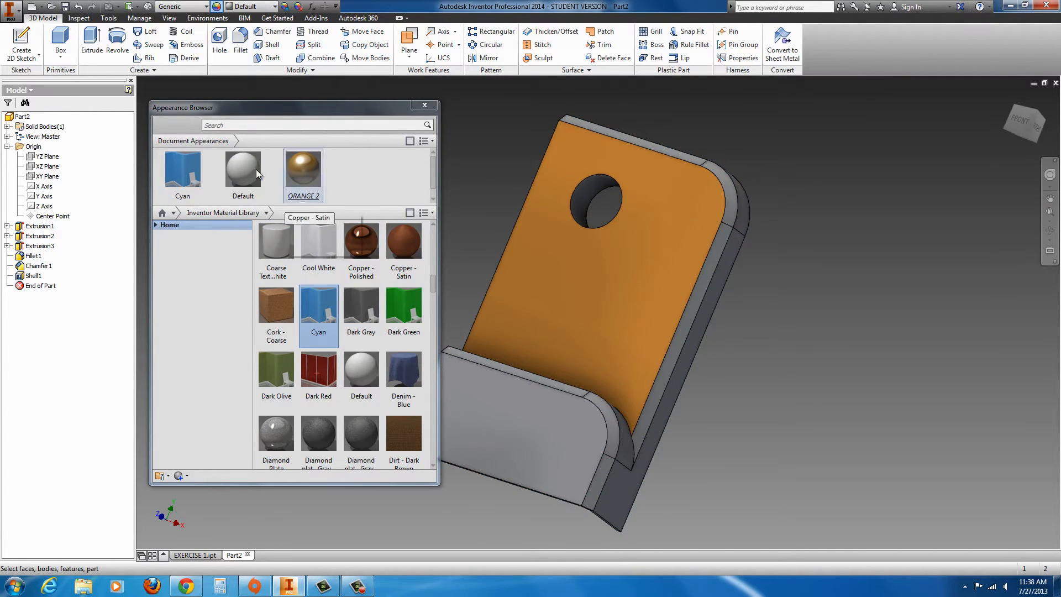
# Assign the Cyan document appearance to the whole part
pyautogui.click(192, 179)
pyautogui.rightClick(192, 177)
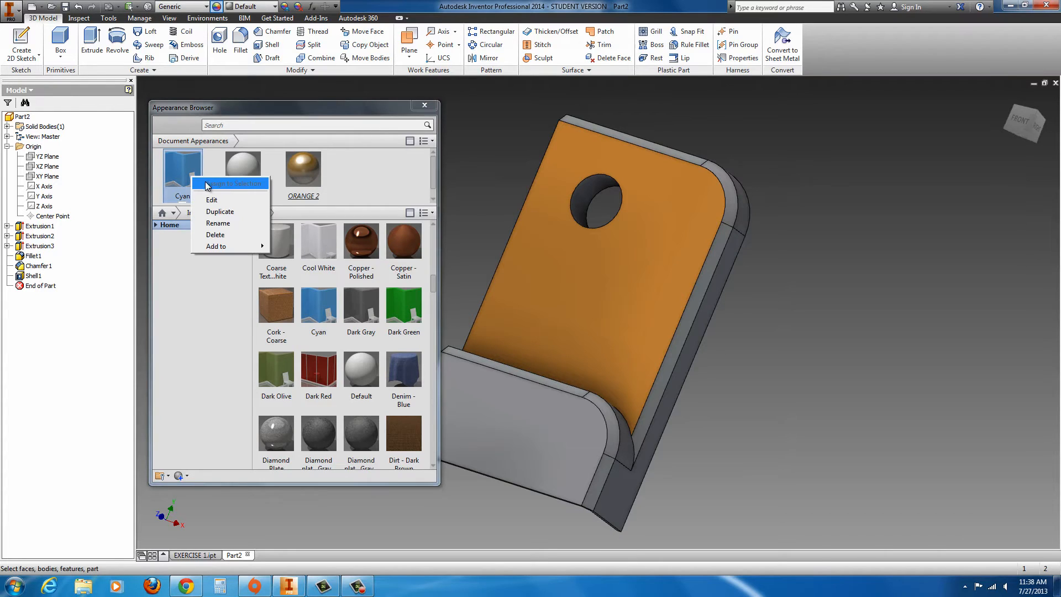
pyautogui.click(330, 210)
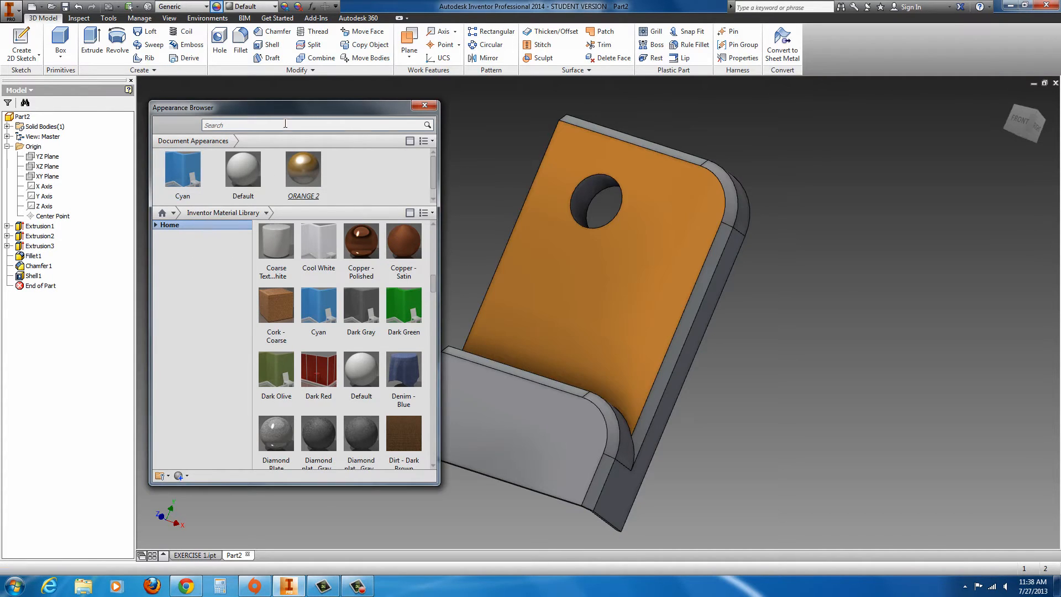
pyautogui.click(24, 116)
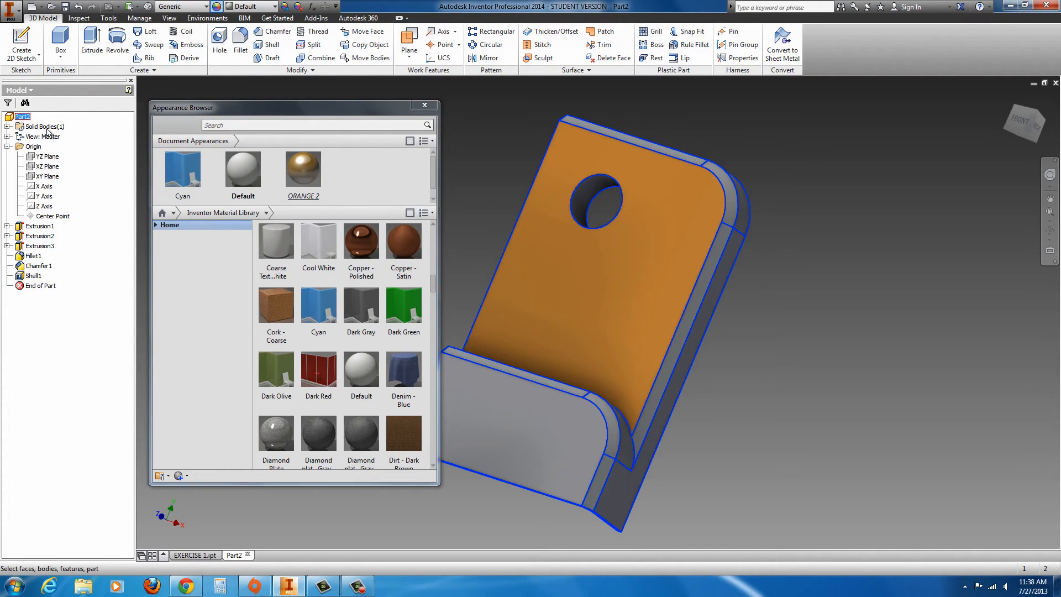
pyautogui.rightClick(191, 176)
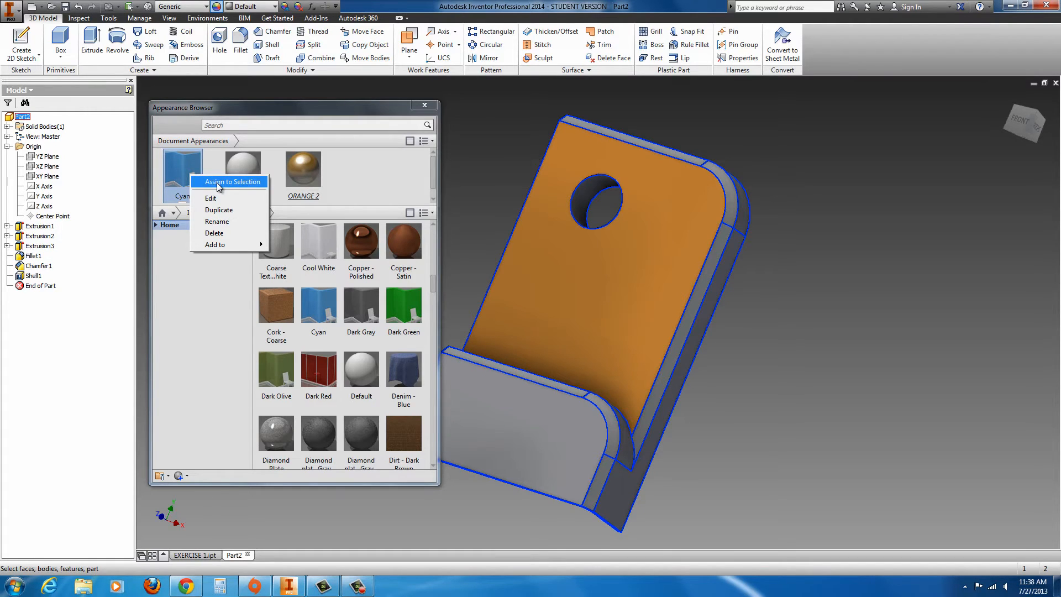
pyautogui.click(217, 183)
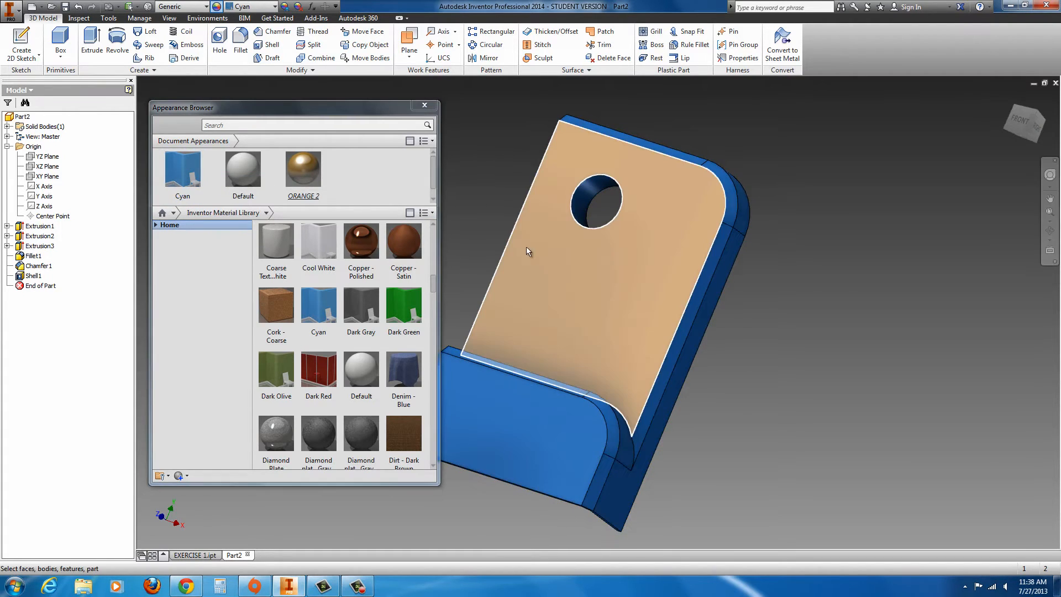
# Assign the Dark Olive library appearance to the Shell1 feature and close the Appearance Browser
pyautogui.keyDown('shift'); pyautogui.moveTo(492, 151); pyautogui.dragTo(528, 293, button='middle'); pyautogui.keyUp('shift')
pyautogui.keyDown('shift'); pyautogui.moveTo(741, 361); pyautogui.dragTo(694, 323, button='middle'); pyautogui.keyUp('shift')
pyautogui.scroll(4, 695, 324)
pyautogui.scroll(-5, 689, 301)
pyautogui.scroll(2, 608, 275)
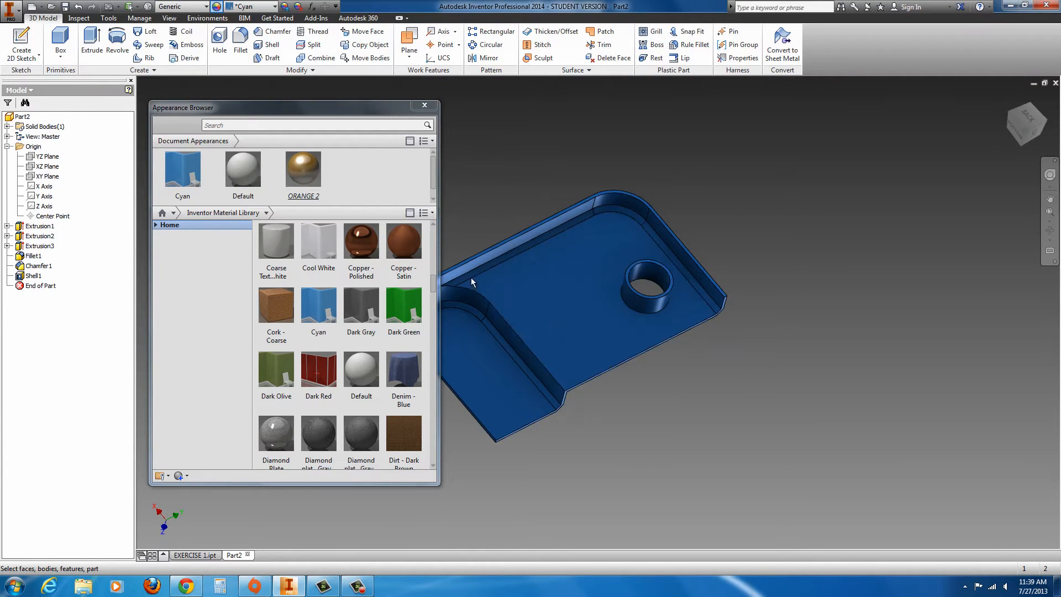
pyautogui.click(32, 276)
pyautogui.click(285, 358)
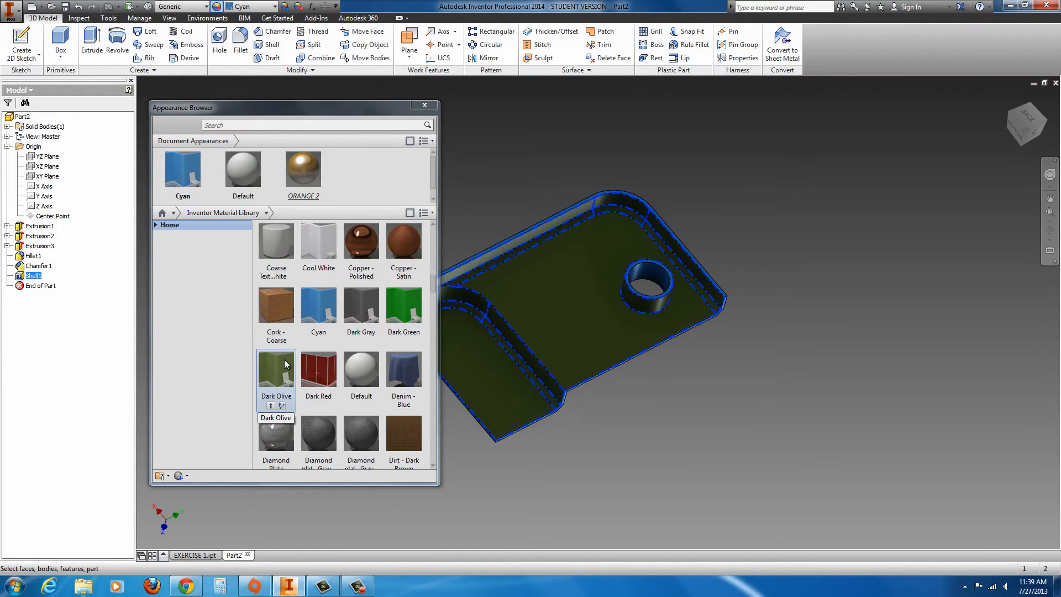
pyautogui.rightClick(285, 361)
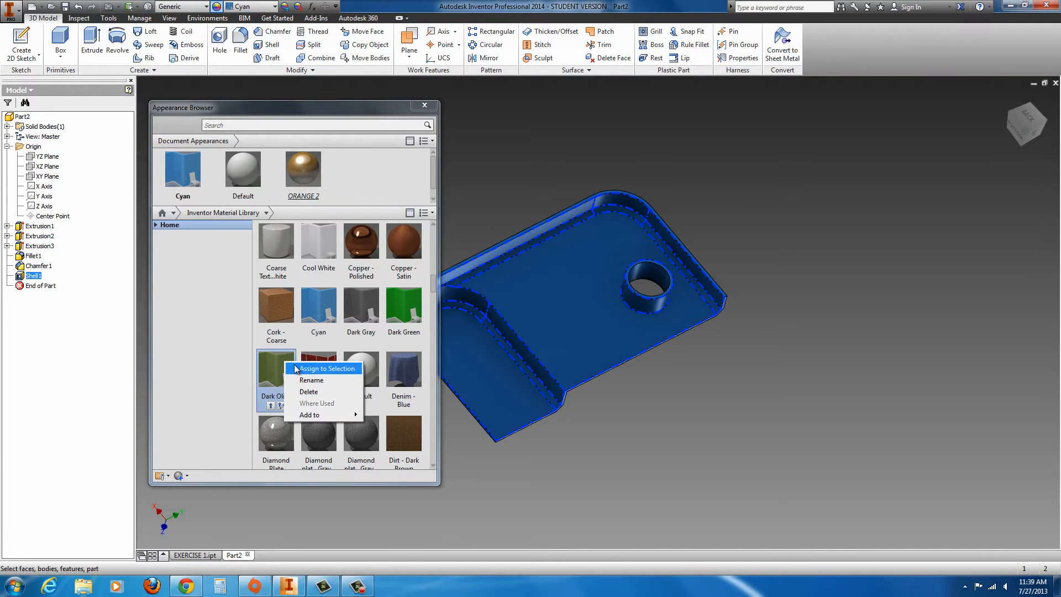
pyautogui.click(309, 370)
pyautogui.click(468, 194)
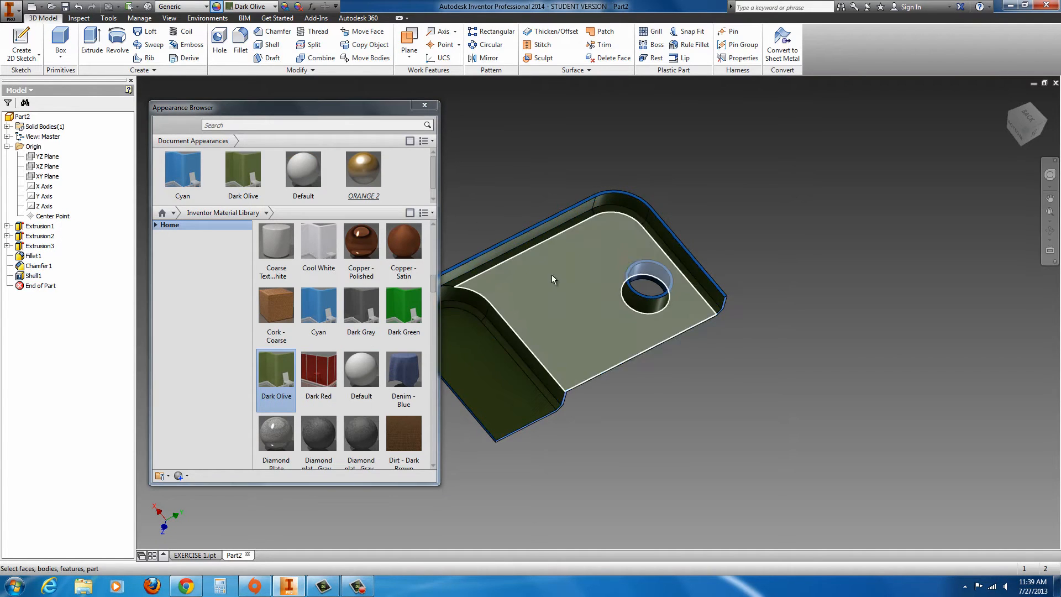
pyautogui.scroll(2, 551, 274)
pyautogui.scroll(-3, 482, 277)
pyautogui.moveTo(503, 185)
pyautogui.keyDown('shift'); pyautogui.mouseDown(button='middle')
pyautogui.moveTo(540, 216)
pyautogui.moveTo(711, 243)
pyautogui.moveTo(650, 171)
pyautogui.moveTo(499, 167)
pyautogui.mouseUp(button='middle'); pyautogui.keyUp('shift')
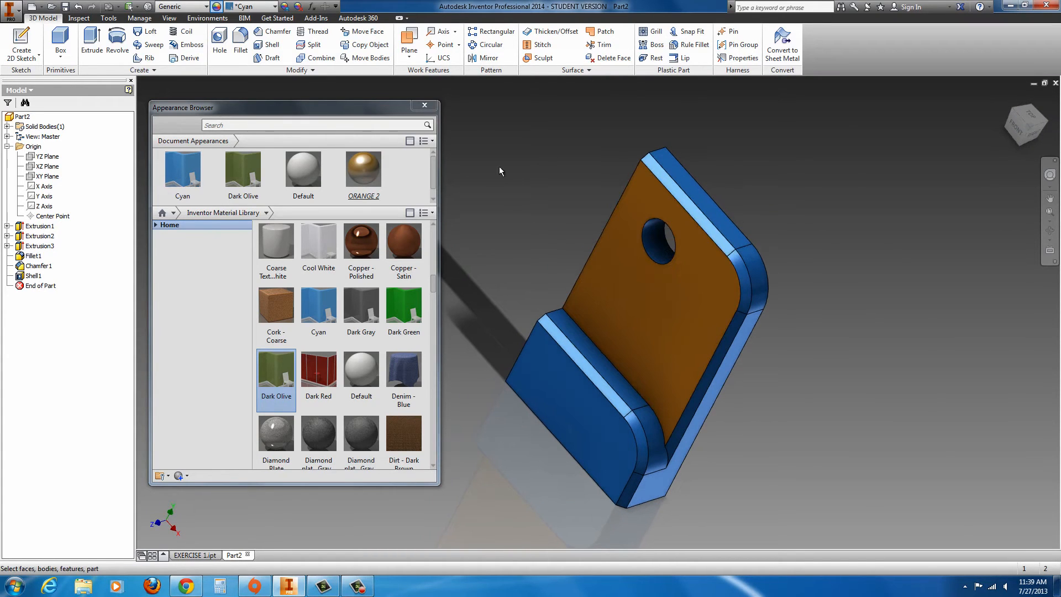
pyautogui.click(424, 105)
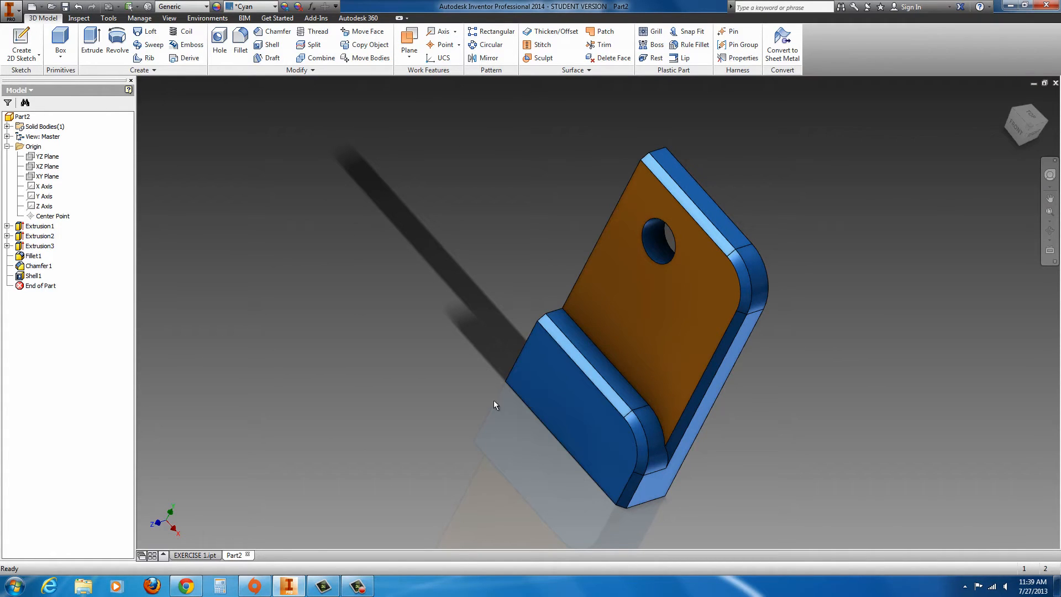
# Look through the available visual styles for the part without changing the current one
pyautogui.click(169, 19)
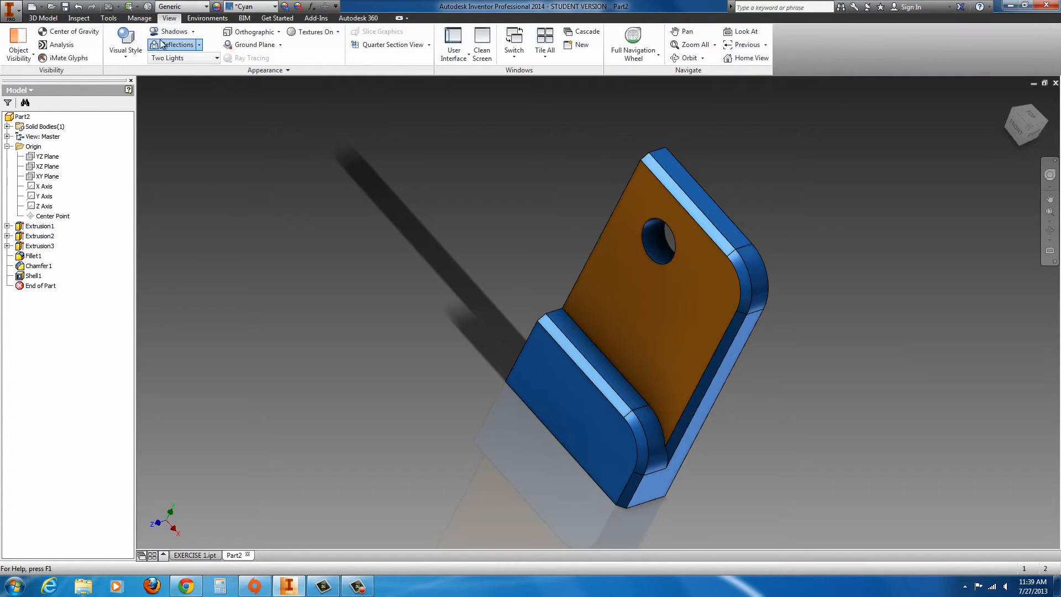
pyautogui.click(134, 57)
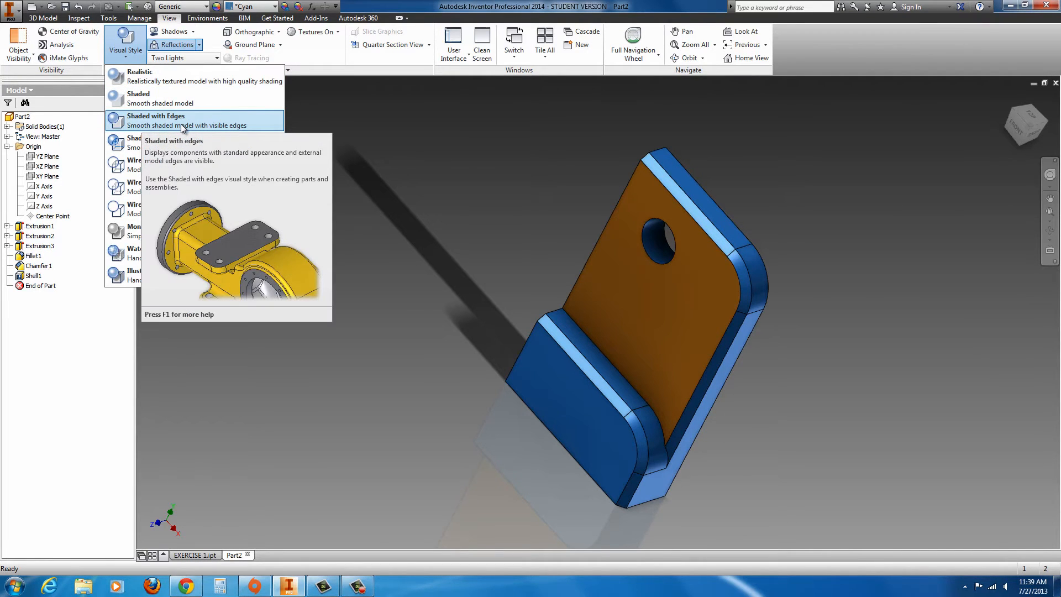
pyautogui.click(437, 216)
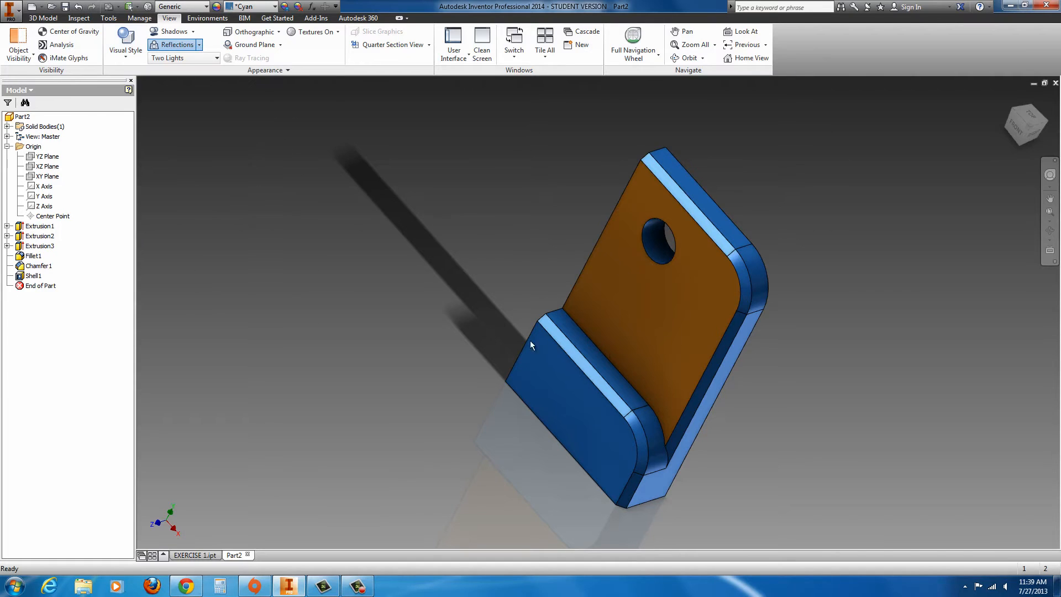
# Set the part's visual style to Realistic
pyautogui.keyDown('shift'); pyautogui.moveTo(786, 387); pyautogui.dragTo(609, 387, button='middle'); pyautogui.keyUp('shift')
pyautogui.keyDown('shift'); pyautogui.moveTo(768, 498); pyautogui.dragTo(779, 424, button='middle'); pyautogui.keyUp('shift')
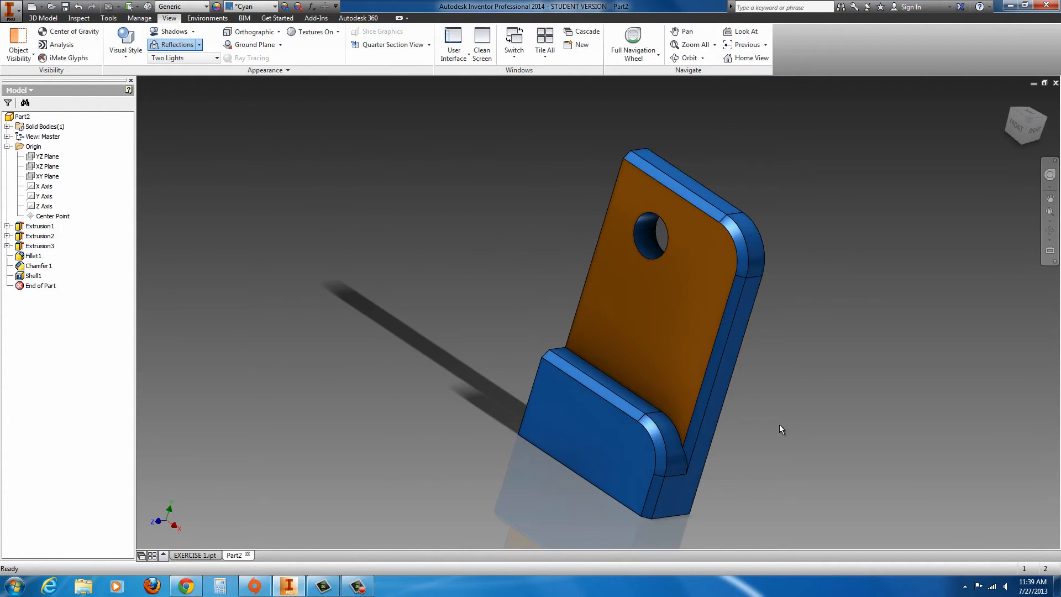
pyautogui.scroll(-3, 779, 424)
pyautogui.scroll(2, 722, 380)
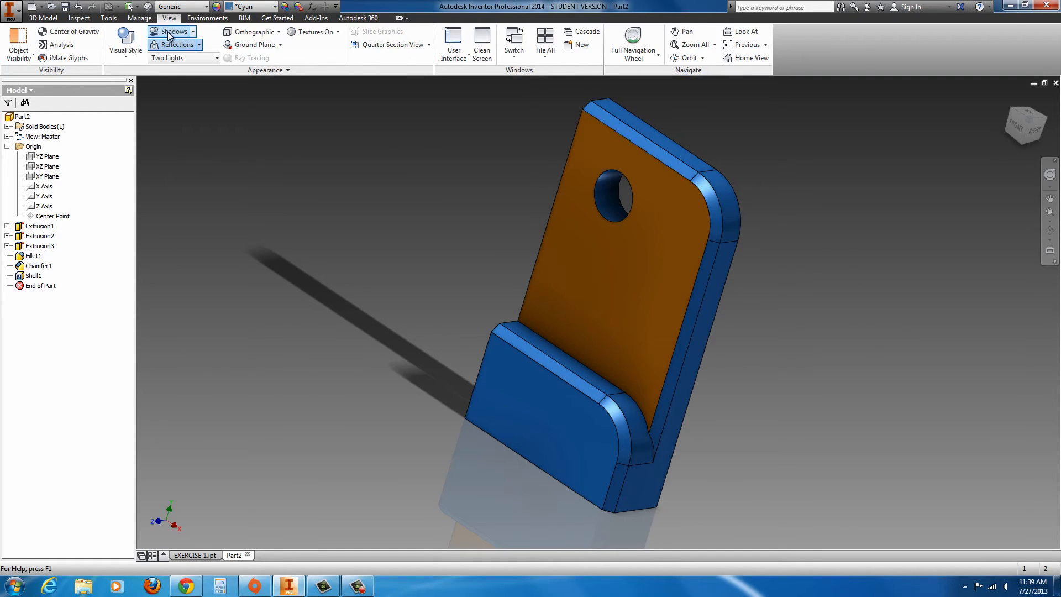
pyautogui.keyDown('shift'); pyautogui.moveTo(821, 410); pyautogui.dragTo(337, 232, button='middle'); pyautogui.keyUp('shift')
pyautogui.click(126, 44)
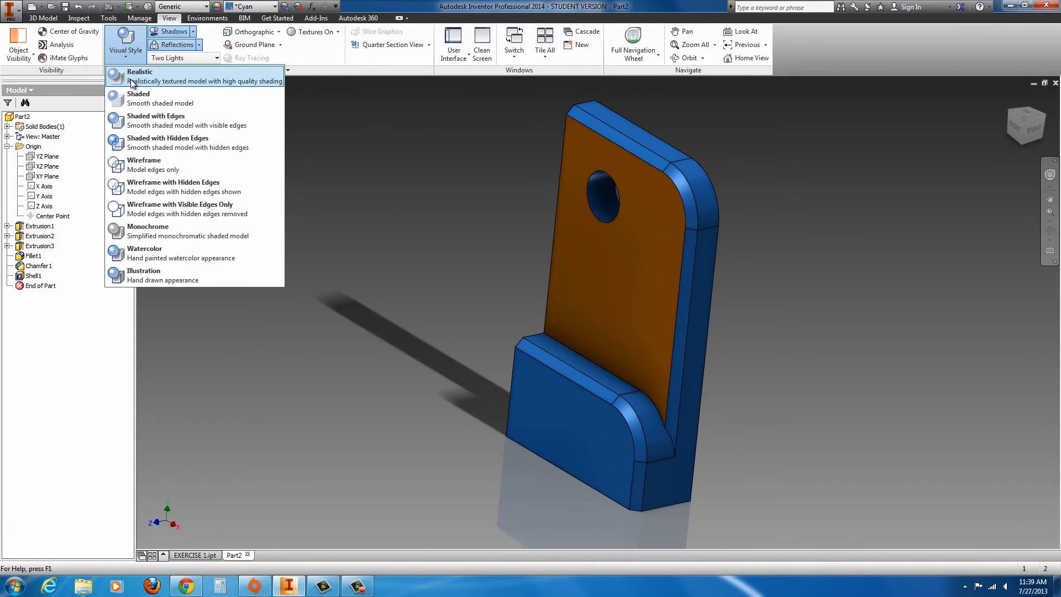
pyautogui.click(131, 81)
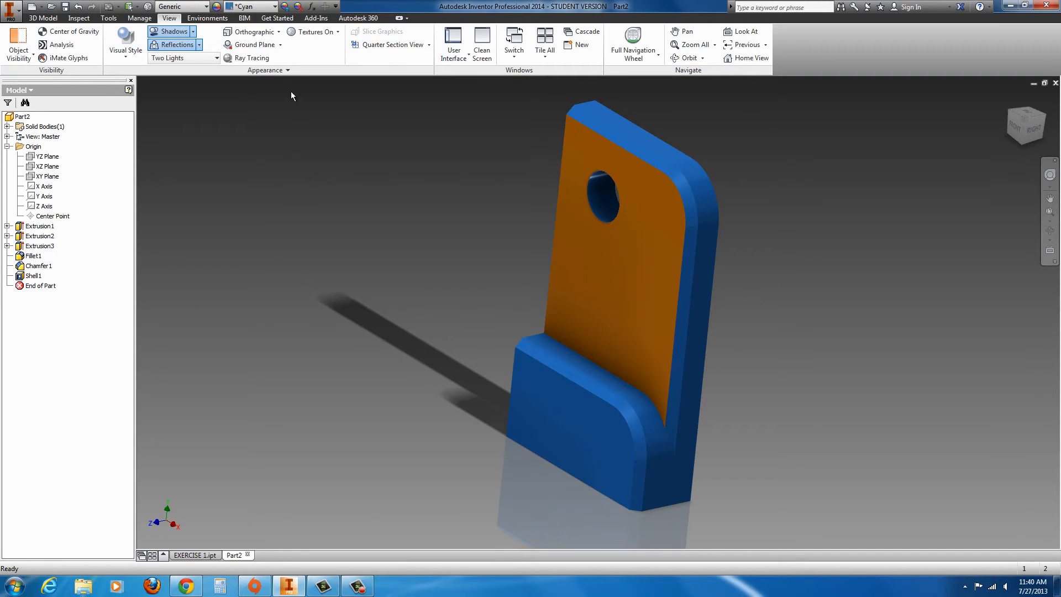
# Turn on ray tracing for the part and set its quality to Good
pyautogui.click(241, 58)
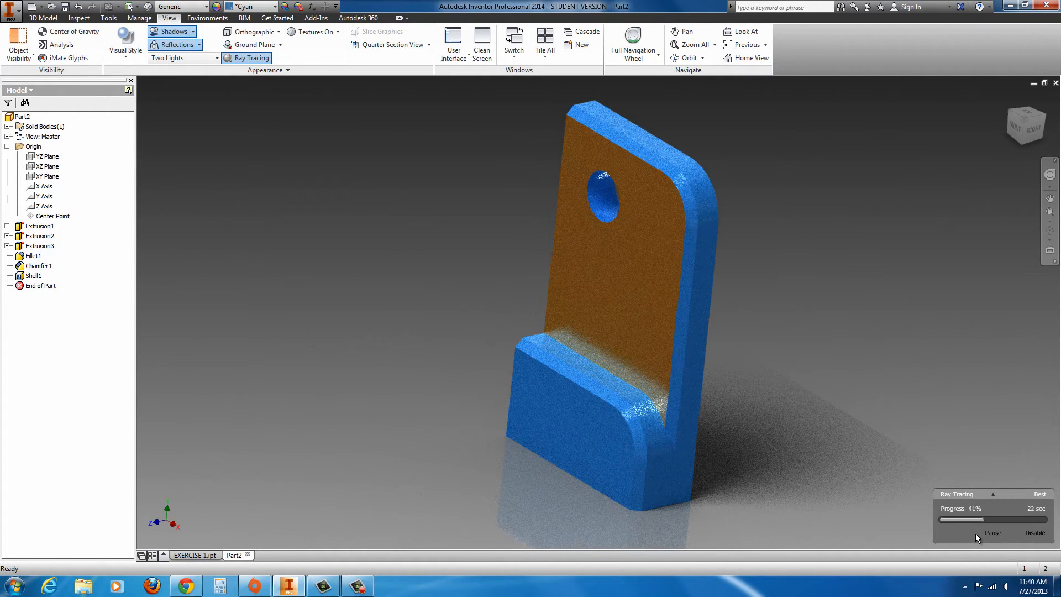
pyautogui.click(1045, 495)
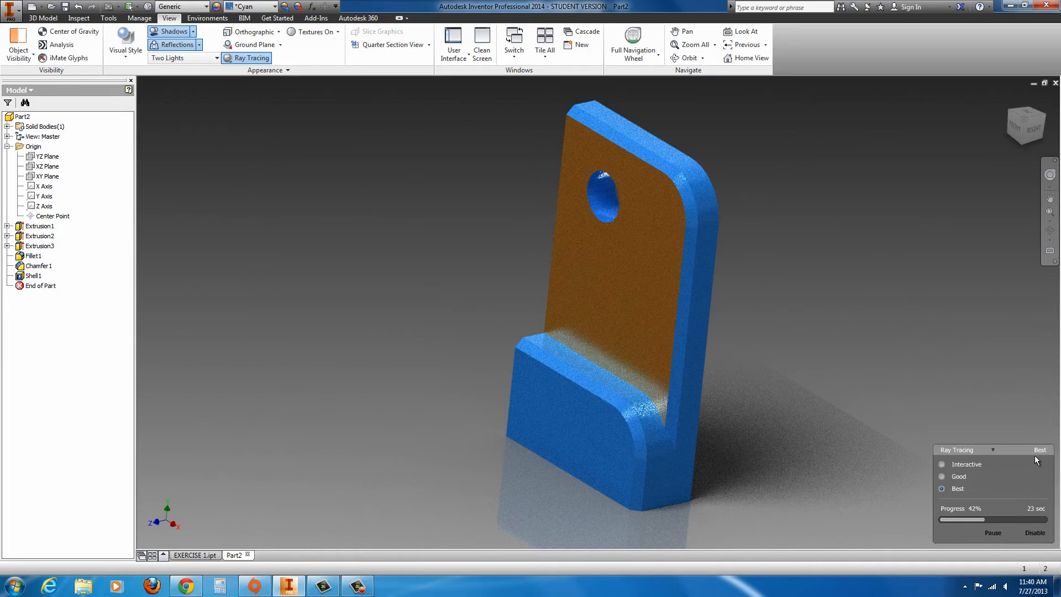
pyautogui.click(945, 477)
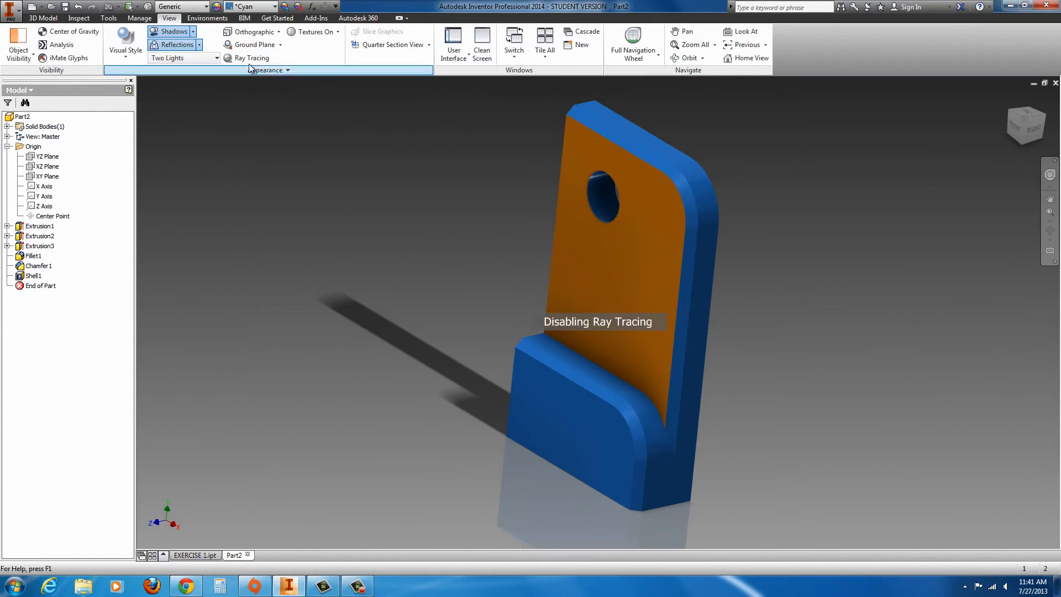
# Return the part to the Shaded with Edges visual style with ray tracing off
pyautogui.click(126, 41)
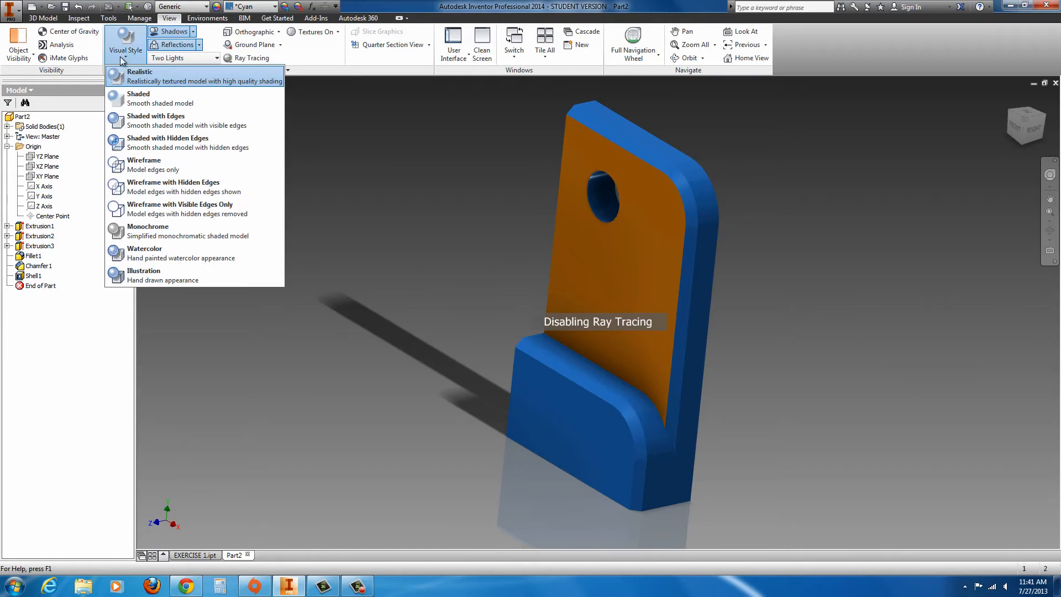
pyautogui.click(143, 125)
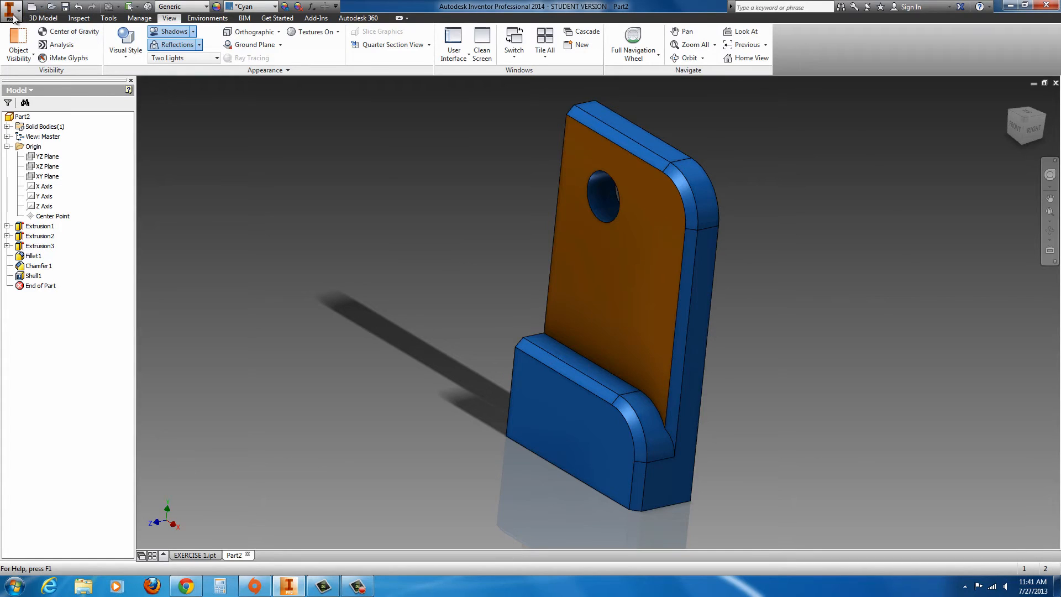
# Save the part to the Desktop as E1_INVENTOR in Autodesk Inventor Parts (*.ipt) format
pyautogui.click(66, 7)
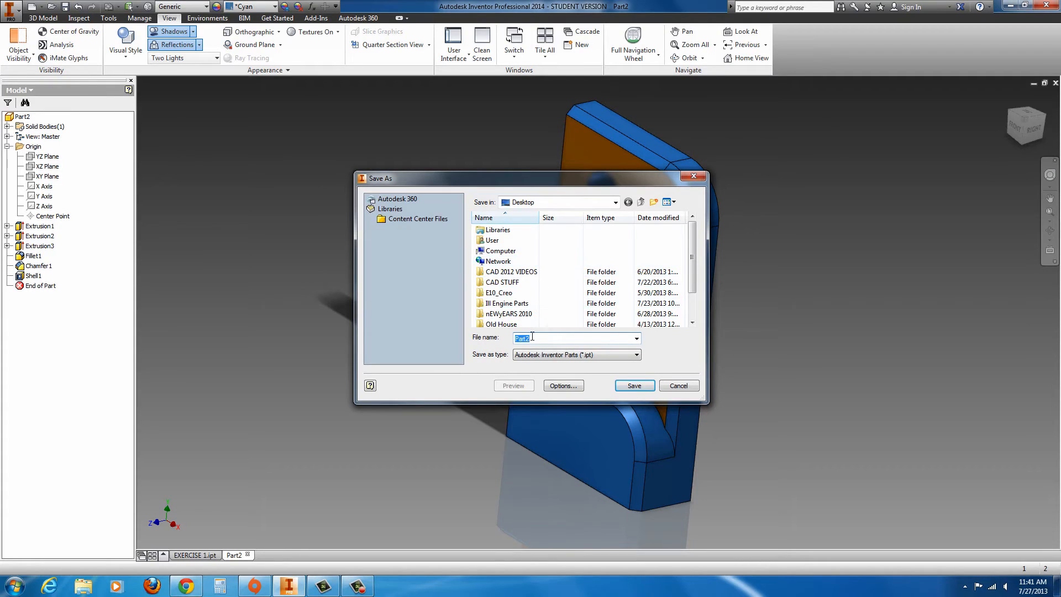
pyautogui.write('E')
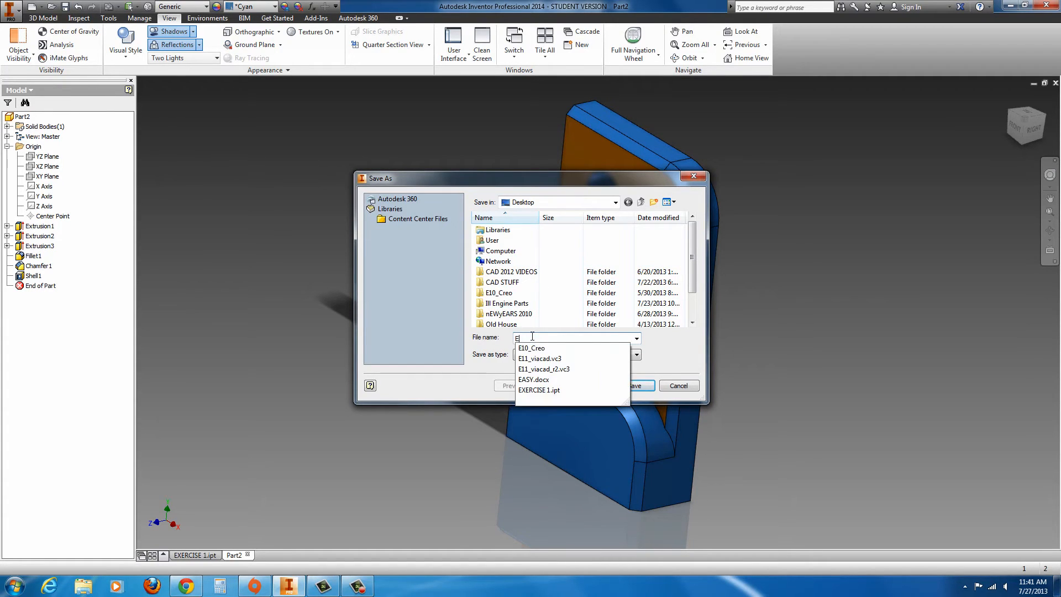
pyautogui.write('1')
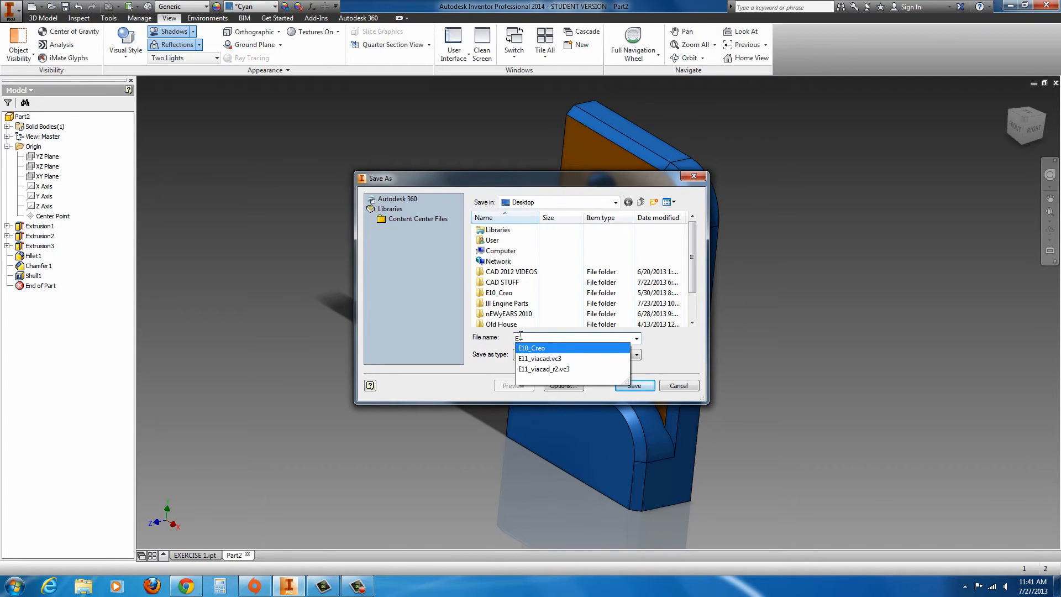
pyautogui.write('_INVENTOR')
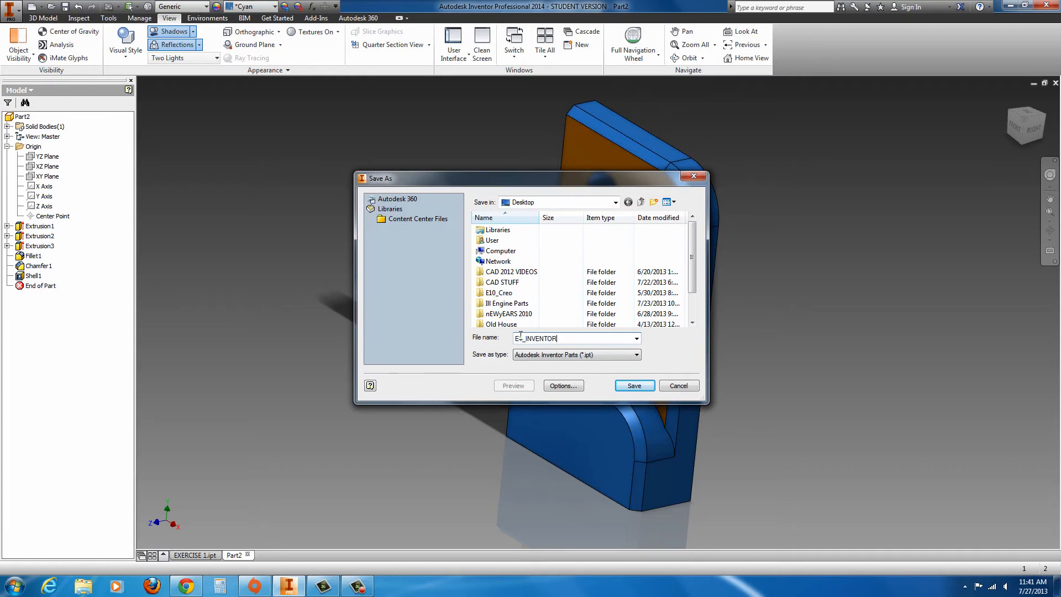
pyautogui.click(634, 386)
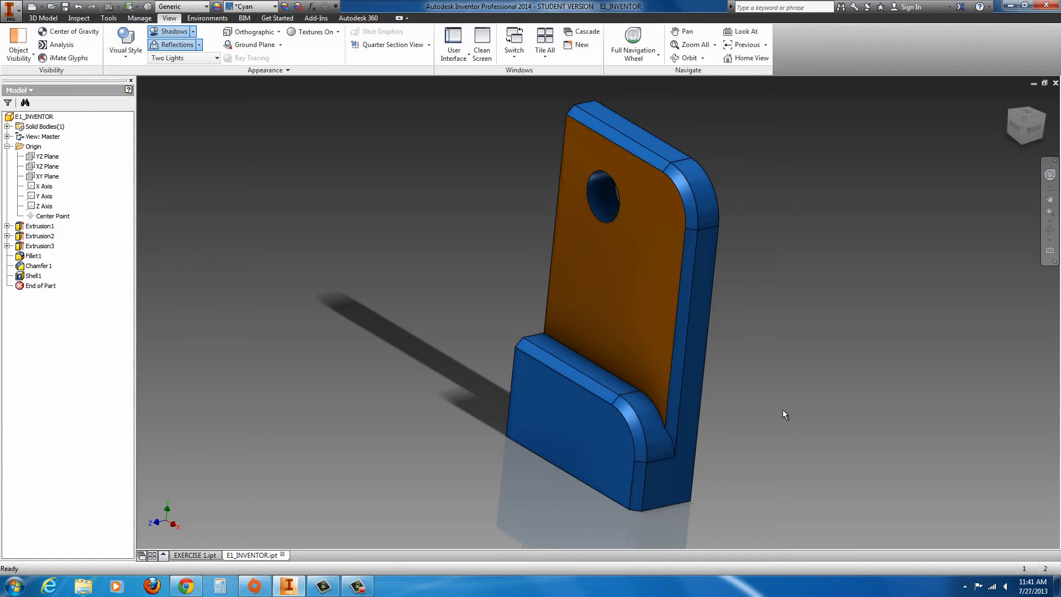
# Switch to Chrome and examine the end of Exercise 1 and the L1 and LAB 1B drawings in the Inventor Basics manual
pyautogui.click(186, 585)
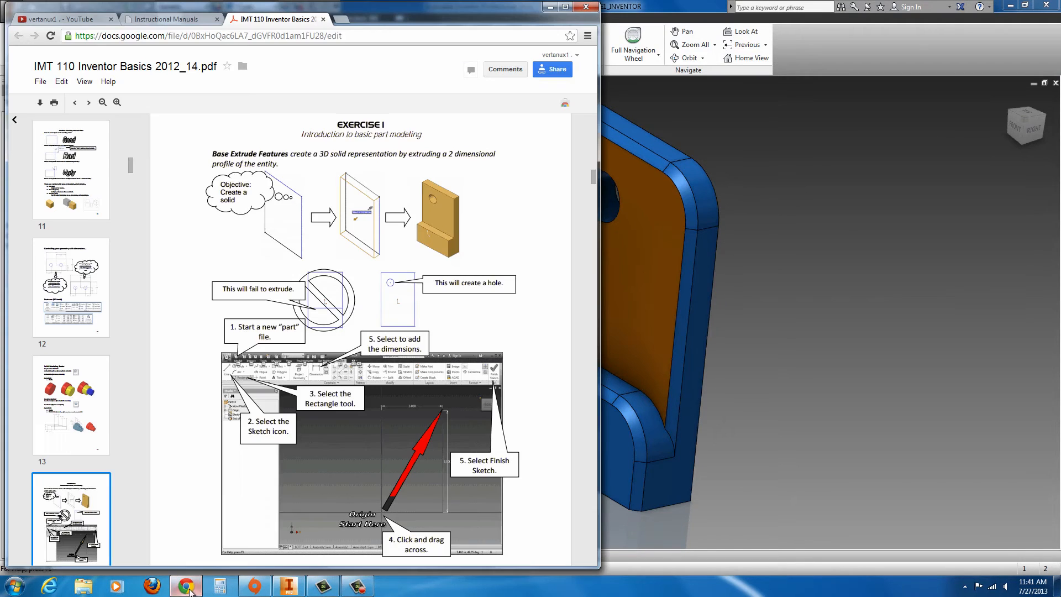
pyautogui.scroll(-20, 322, 288)
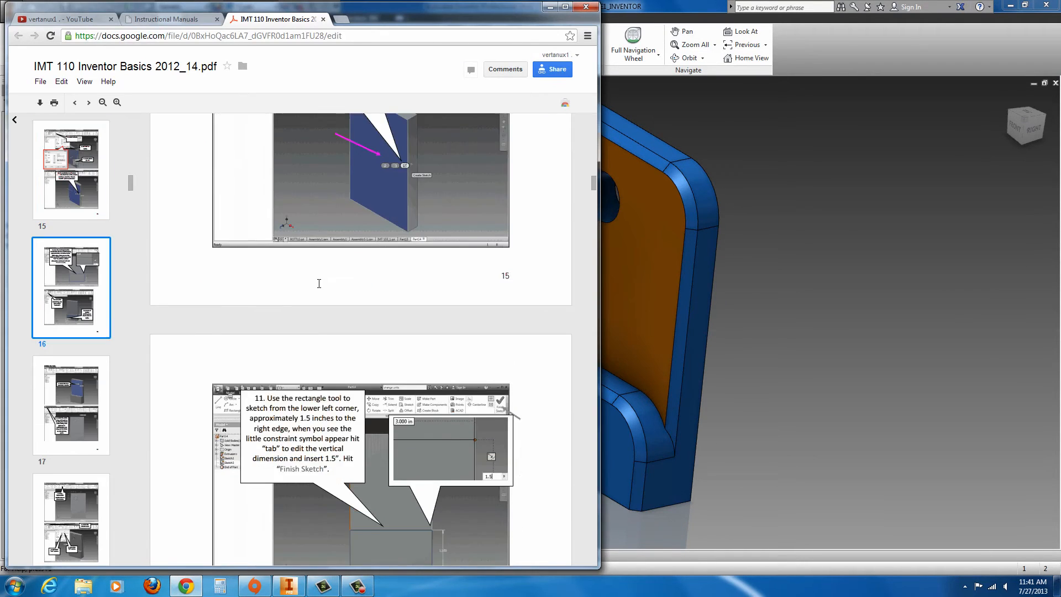
pyautogui.scroll(-20, 319, 284)
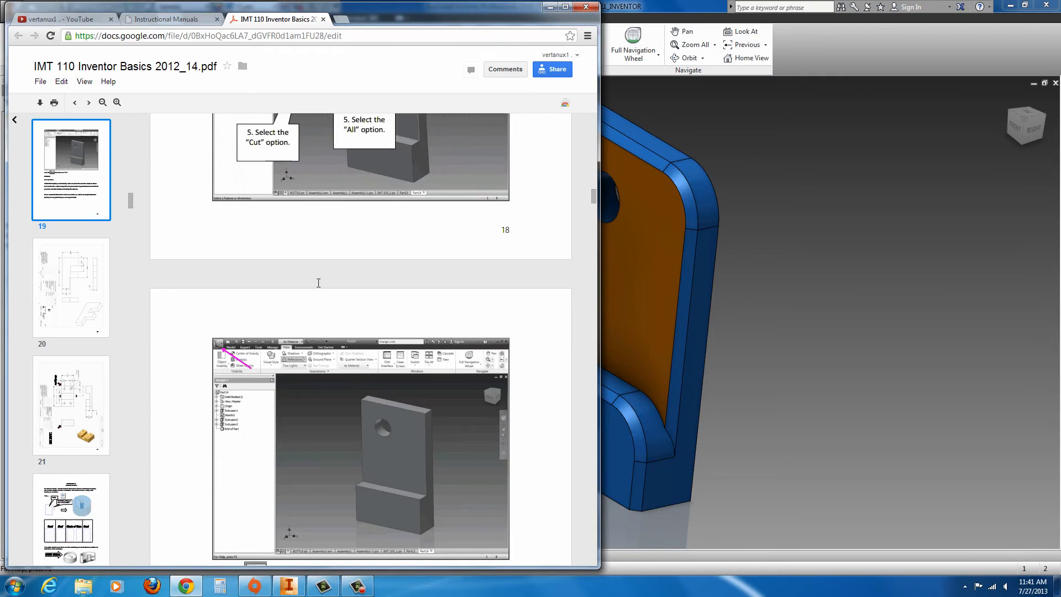
pyautogui.scroll(-2, 319, 284)
pyautogui.scroll(5, 305, 283)
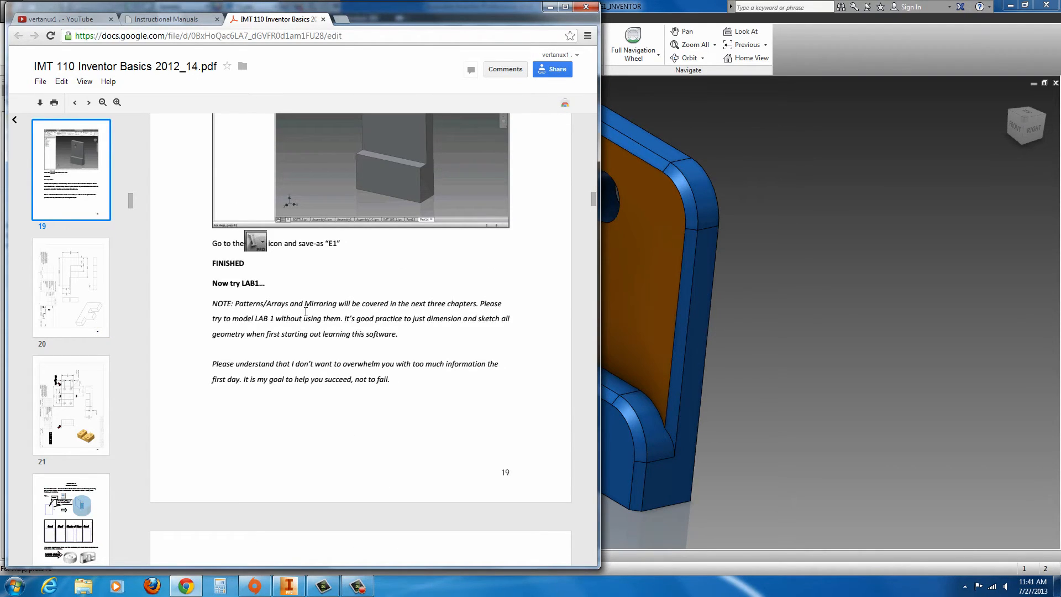
pyautogui.scroll(-9, 304, 314)
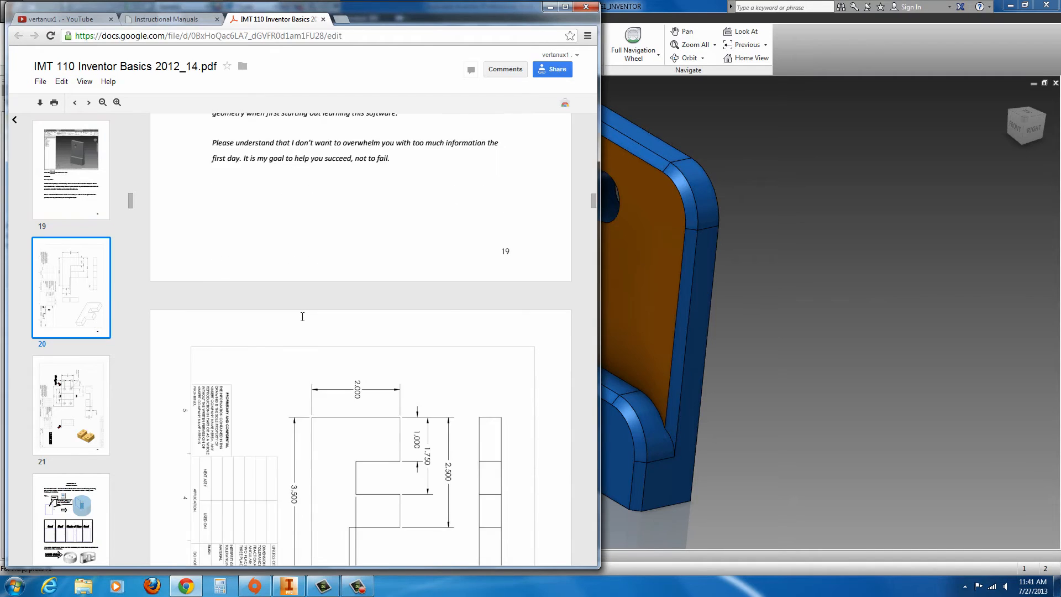
pyautogui.scroll(-8, 302, 317)
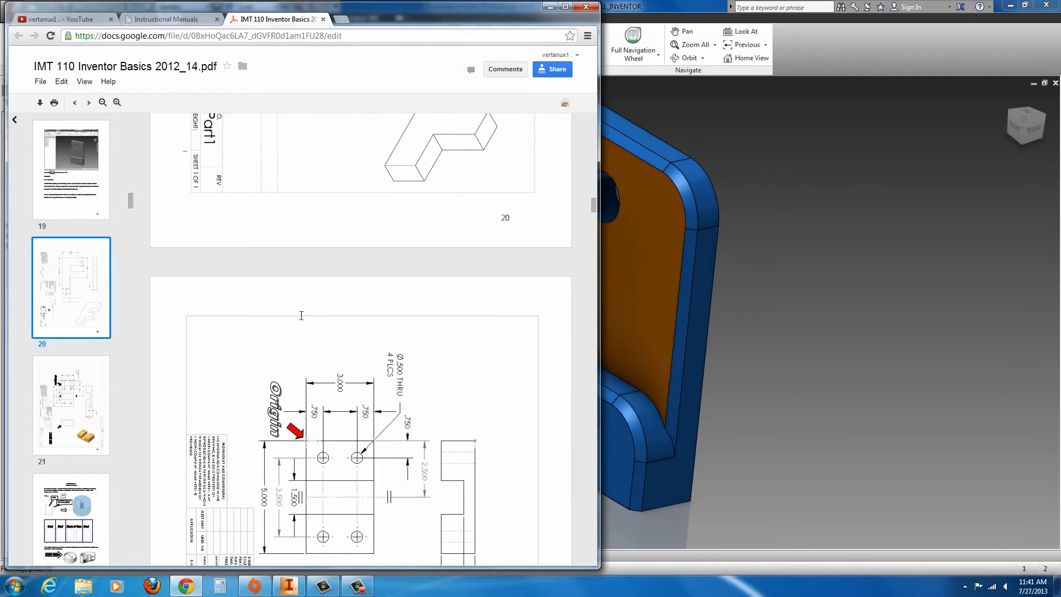
pyautogui.scroll(-2, 301, 314)
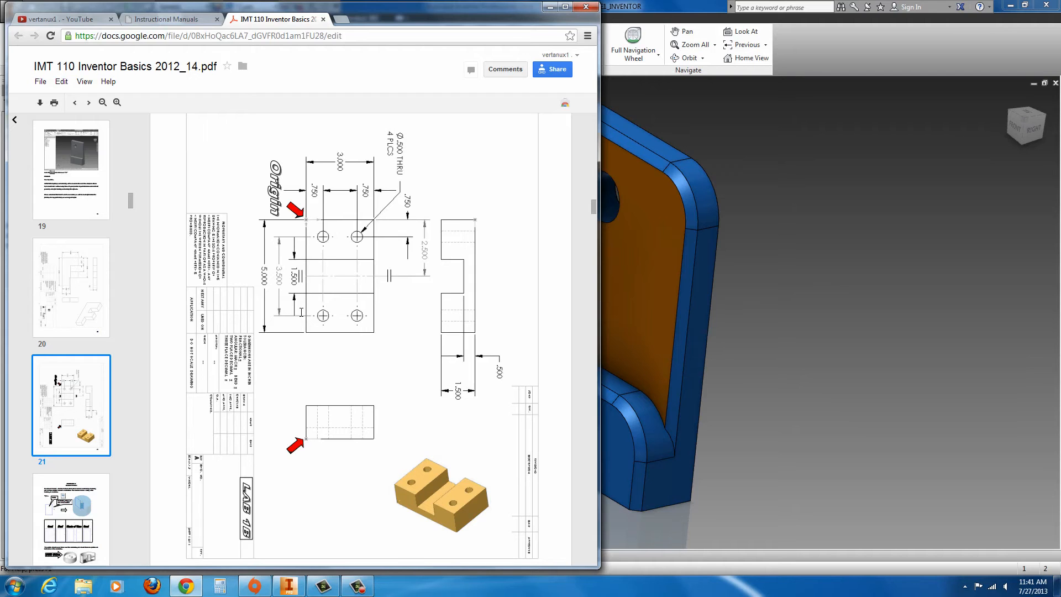
pyautogui.scroll(8, 381, 380)
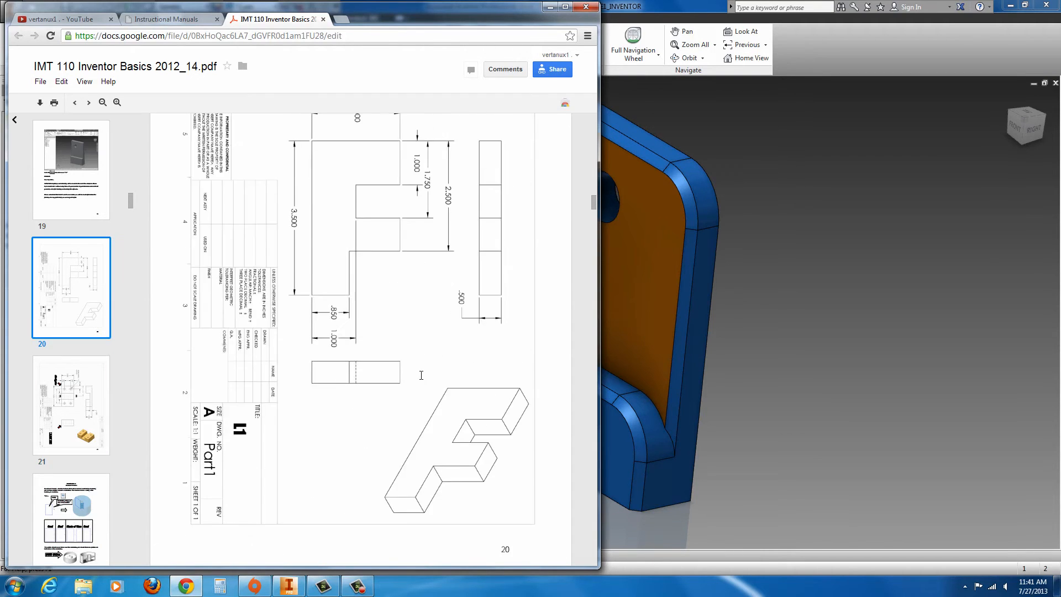
pyautogui.scroll(-1, 423, 377)
pyautogui.scroll(-1, 423, 377)
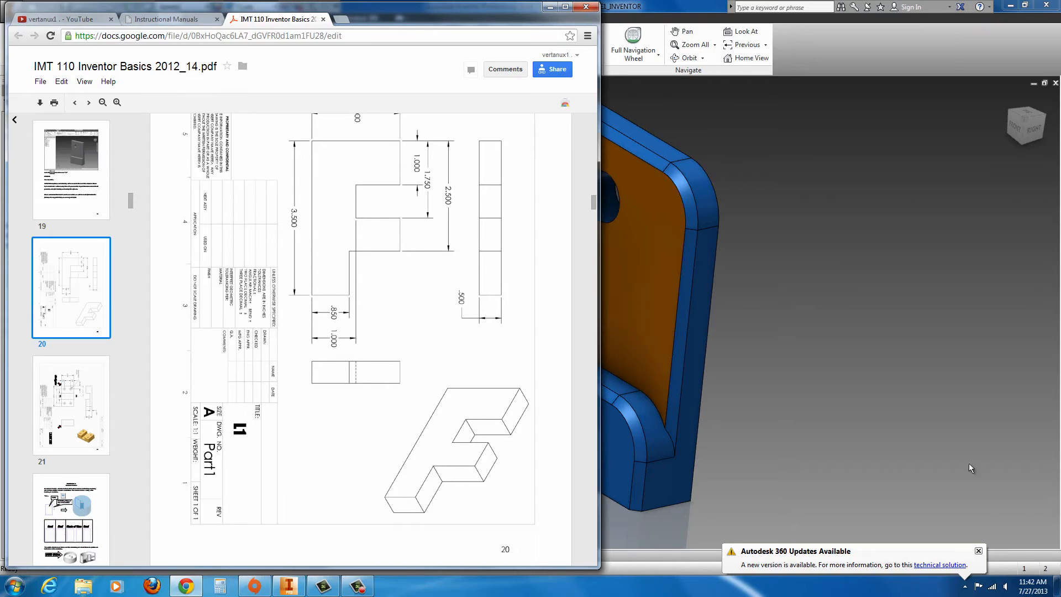
pyautogui.click(978, 551)
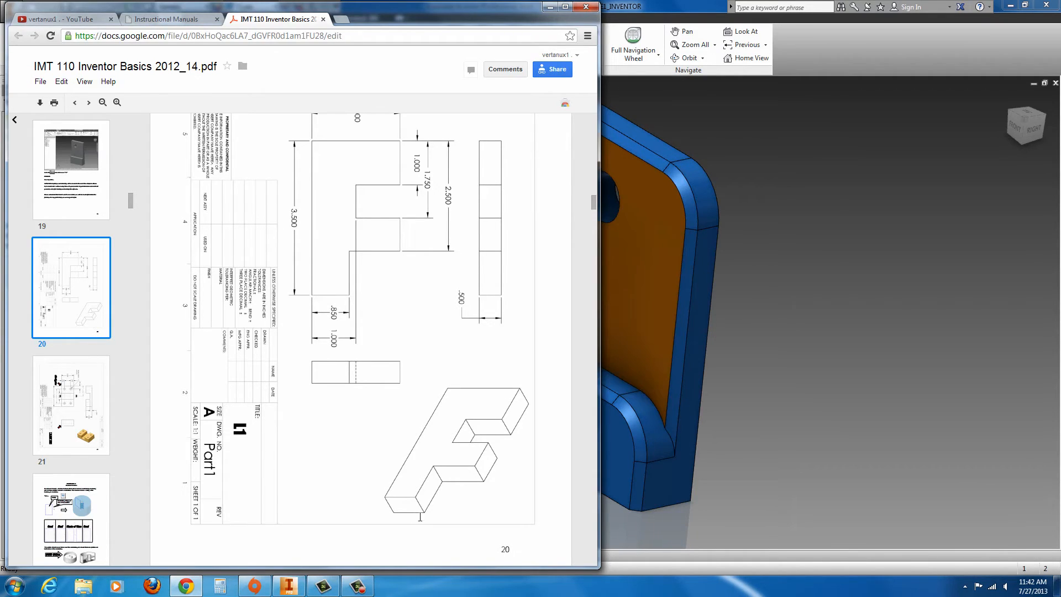
pyautogui.moveTo(355, 583)
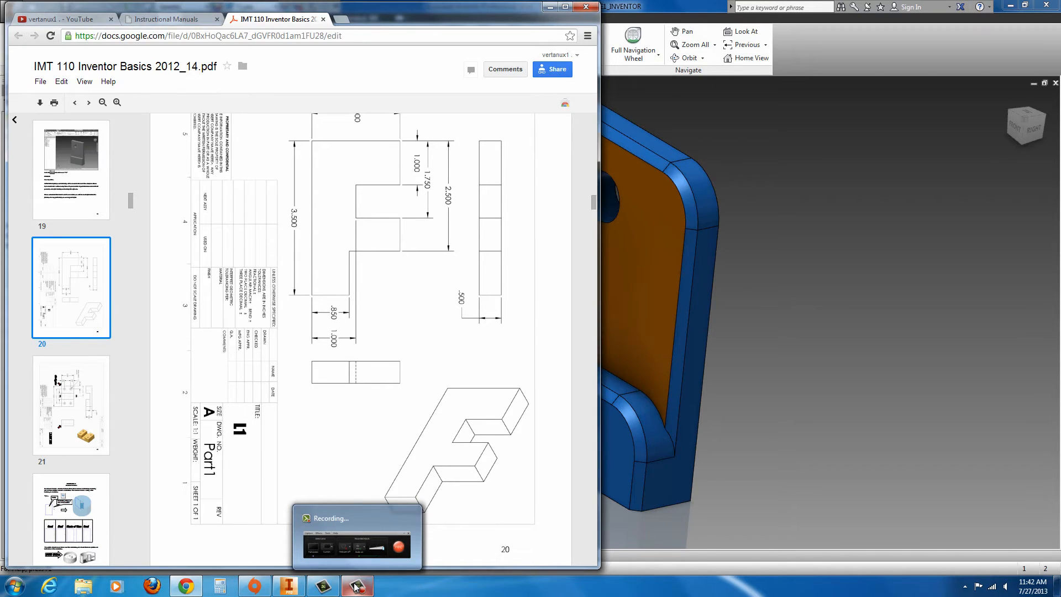
pyautogui.click(356, 586)
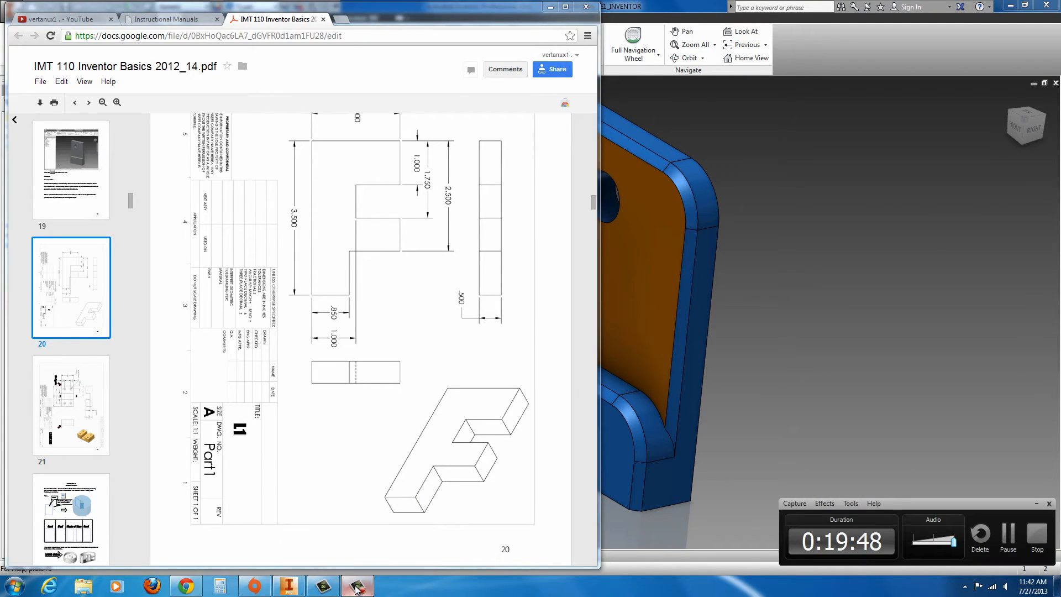
pyautogui.click(357, 587)
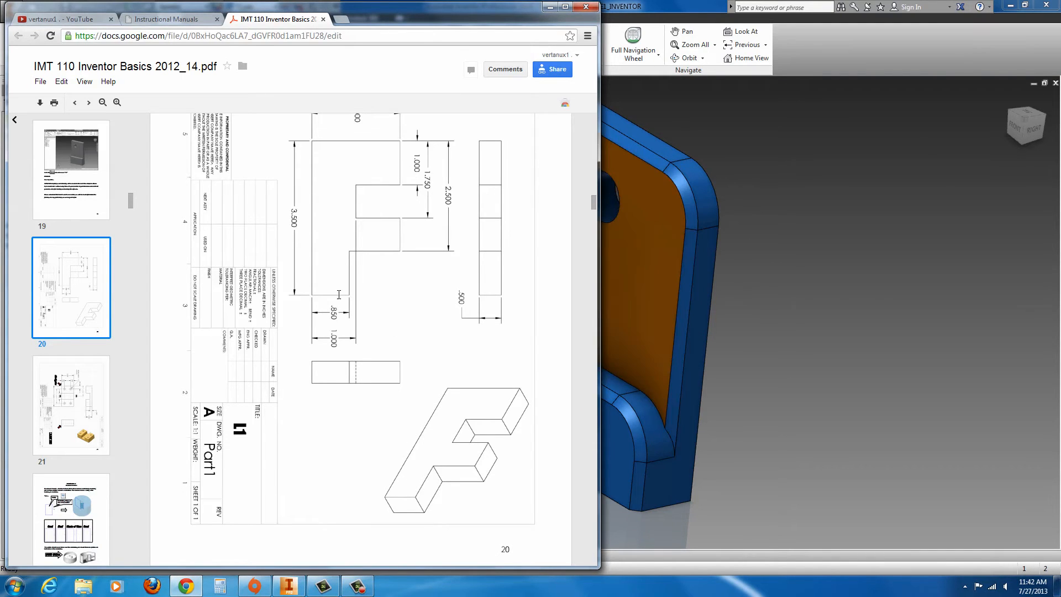
# Switch back to Inventor and create a new part file
pyautogui.click(771, 276)
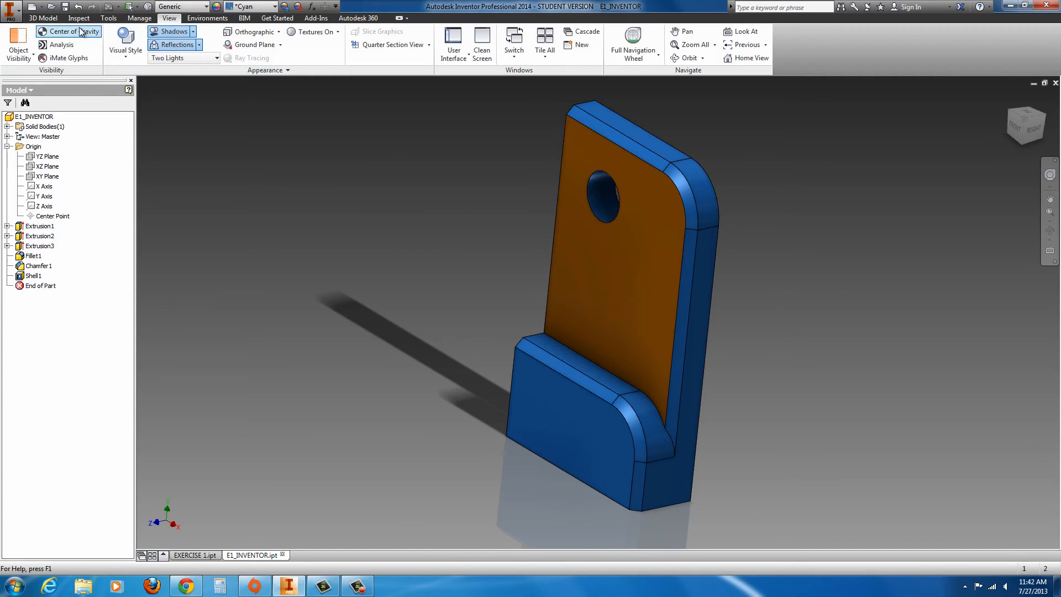
pyautogui.click(18, 18)
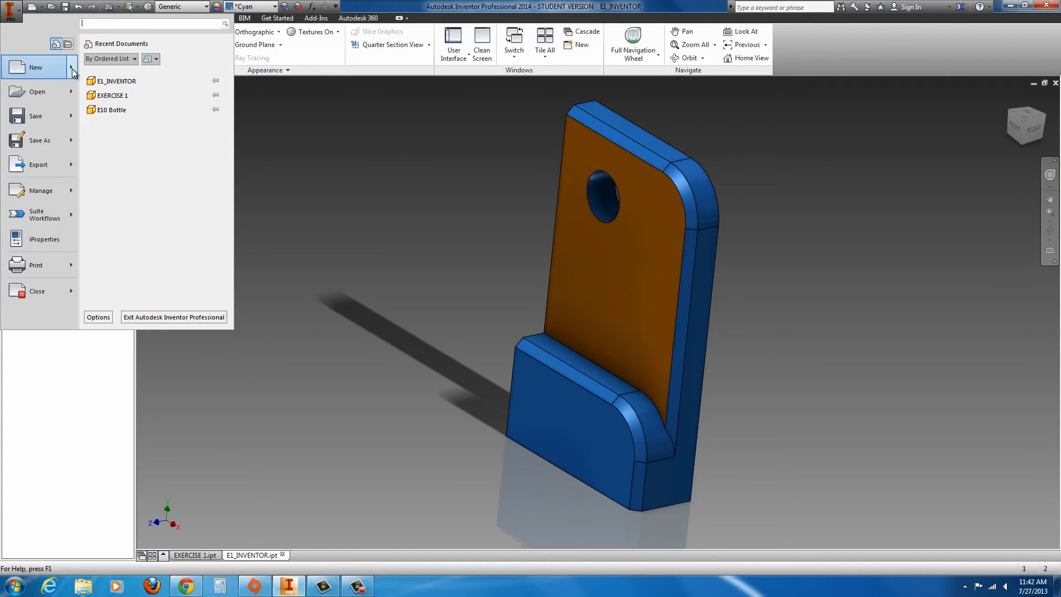
pyautogui.moveTo(73, 73)
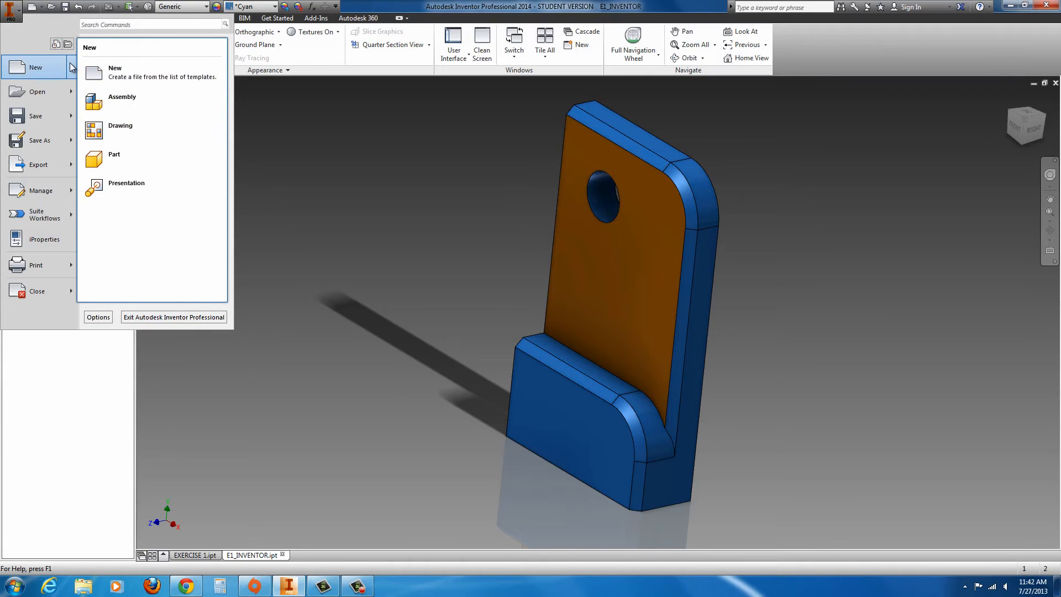
pyautogui.click(103, 161)
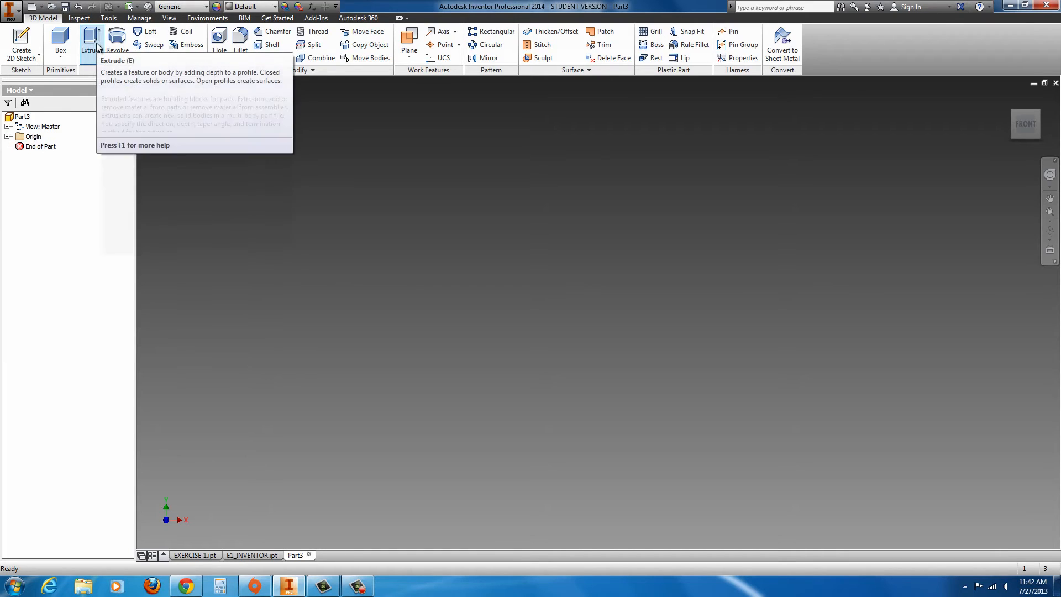
# Start a 2D sketch for an extrusion on the front (XY) origin plane
pyautogui.click(7, 136)
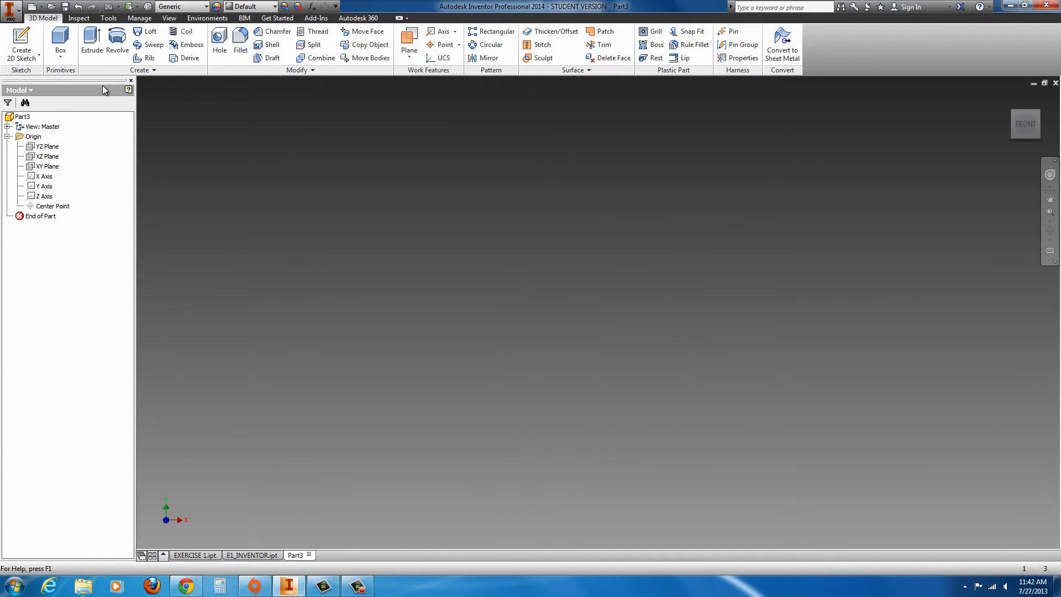
pyautogui.click(7, 136)
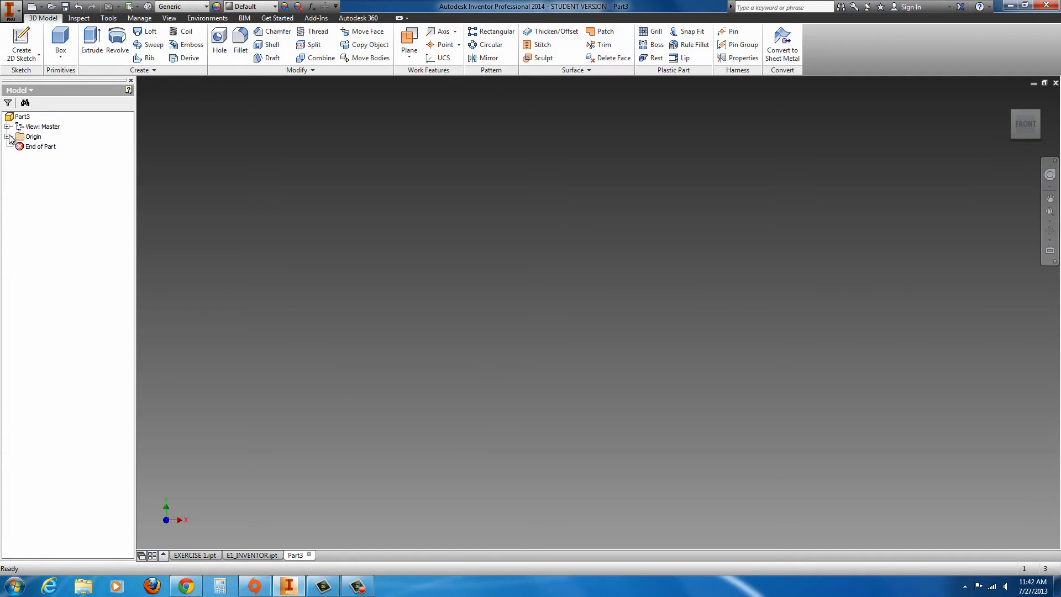
pyautogui.click(93, 44)
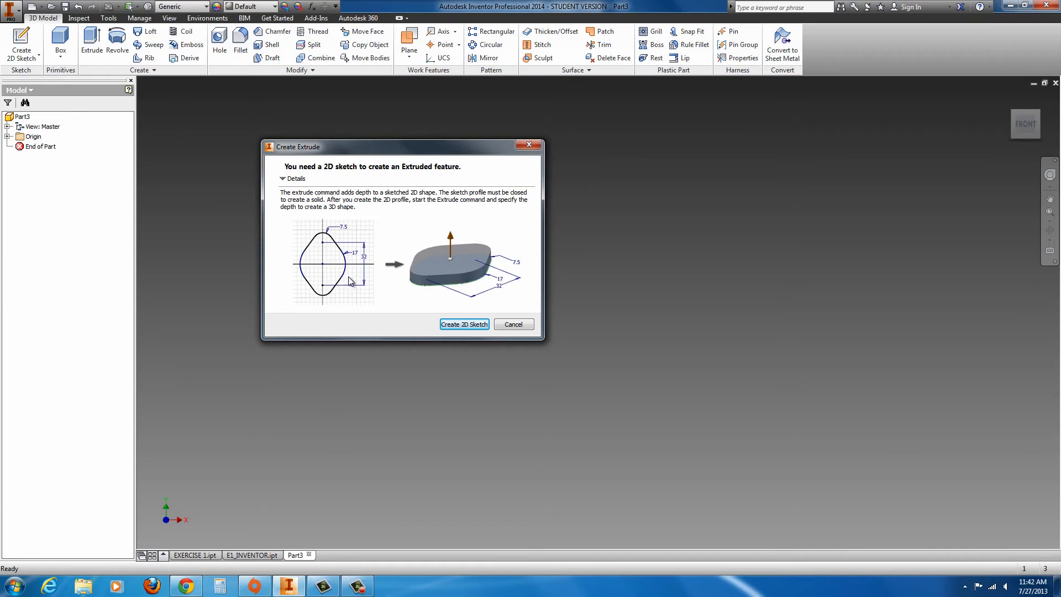
pyautogui.click(461, 326)
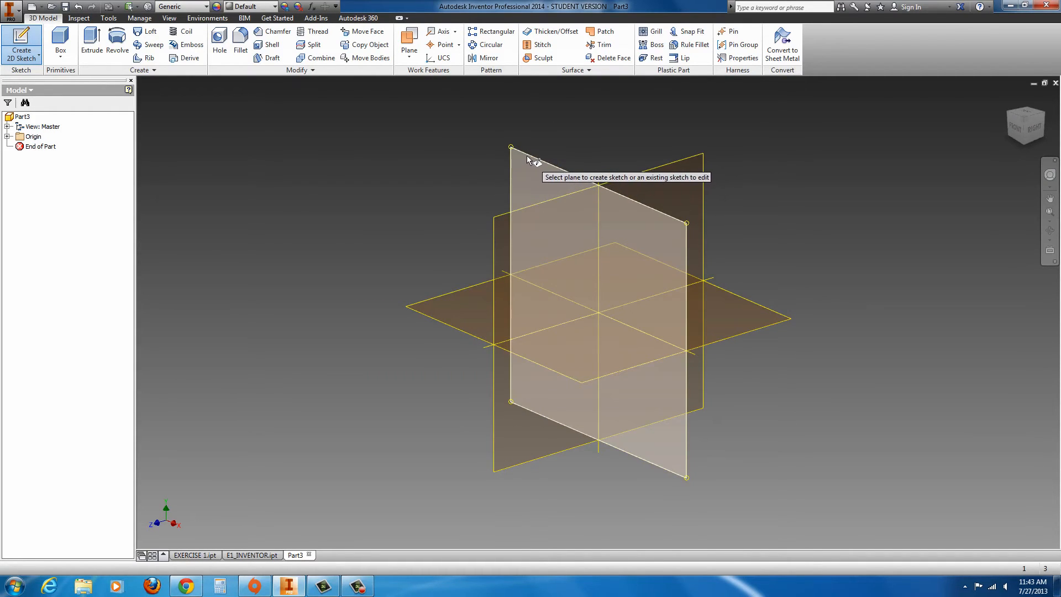
pyautogui.click(528, 157)
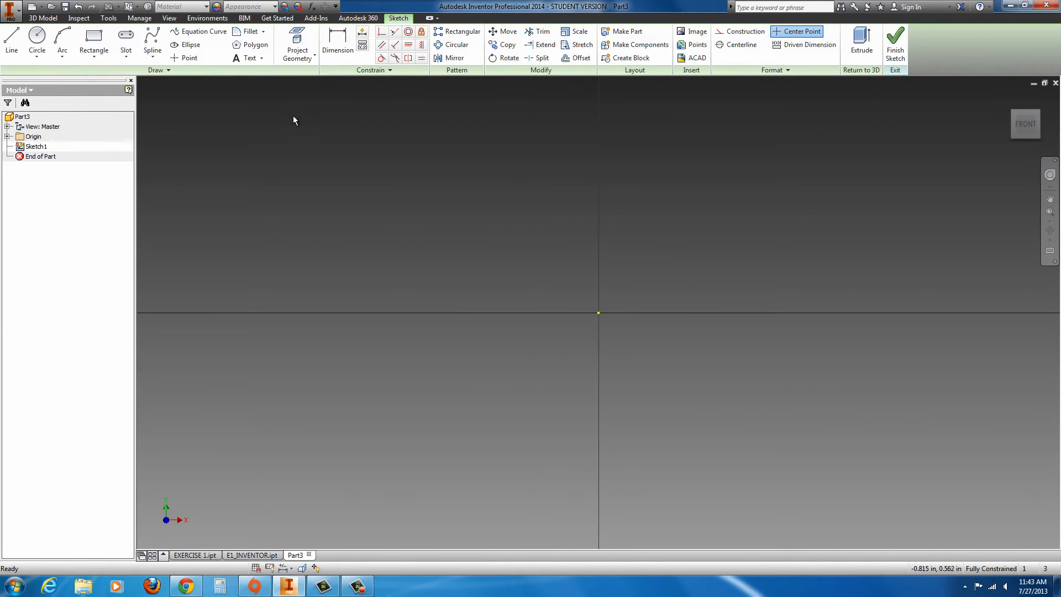
# Sketch a two-point rectangle from the origin, 5 in wide and 3 in high
pyautogui.click(94, 40)
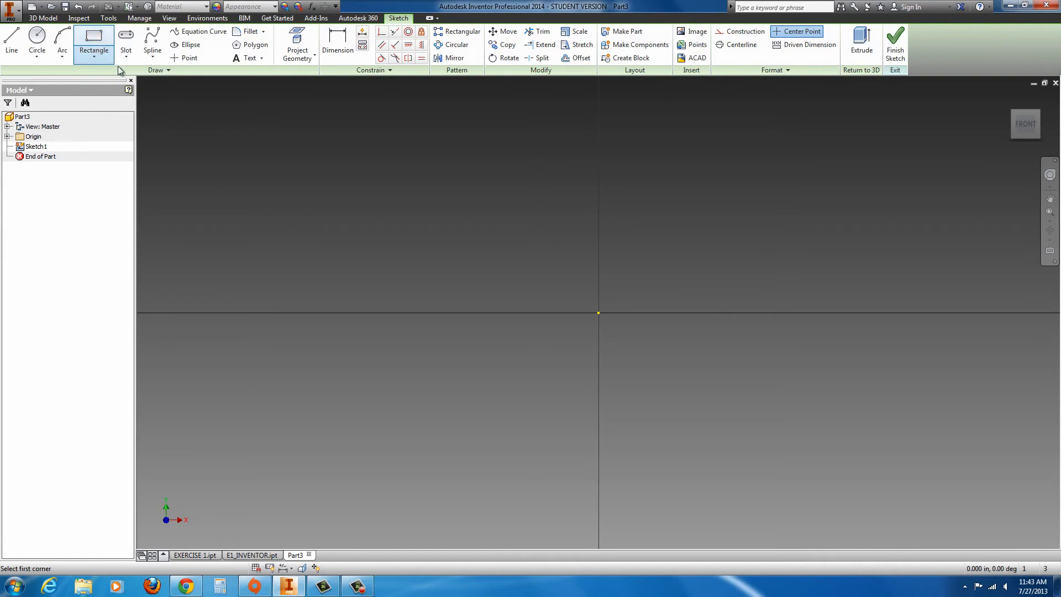
pyautogui.click(599, 313)
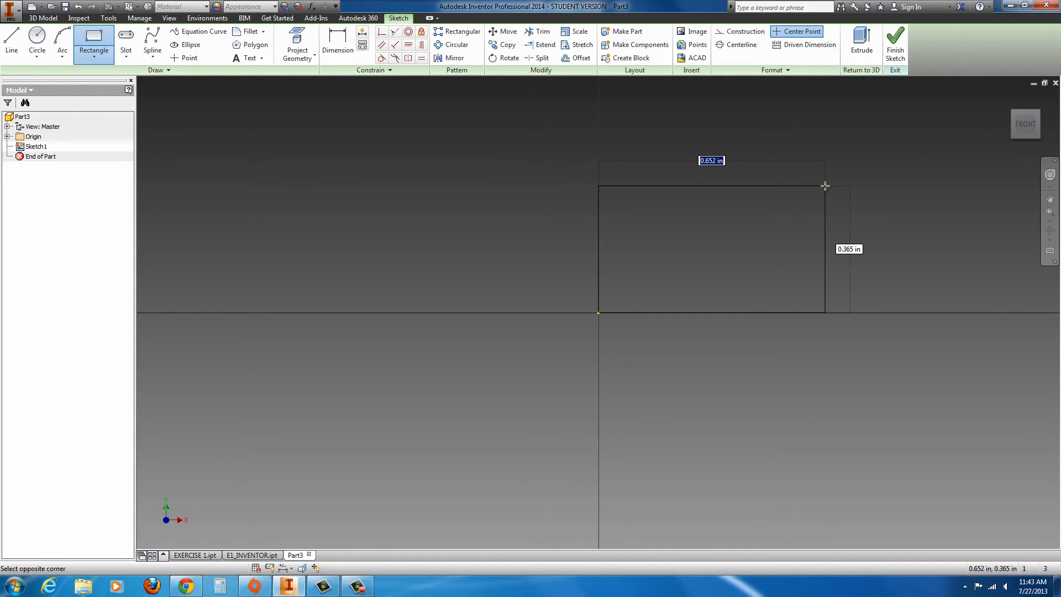
pyautogui.write('5')
pyautogui.press('Tab')
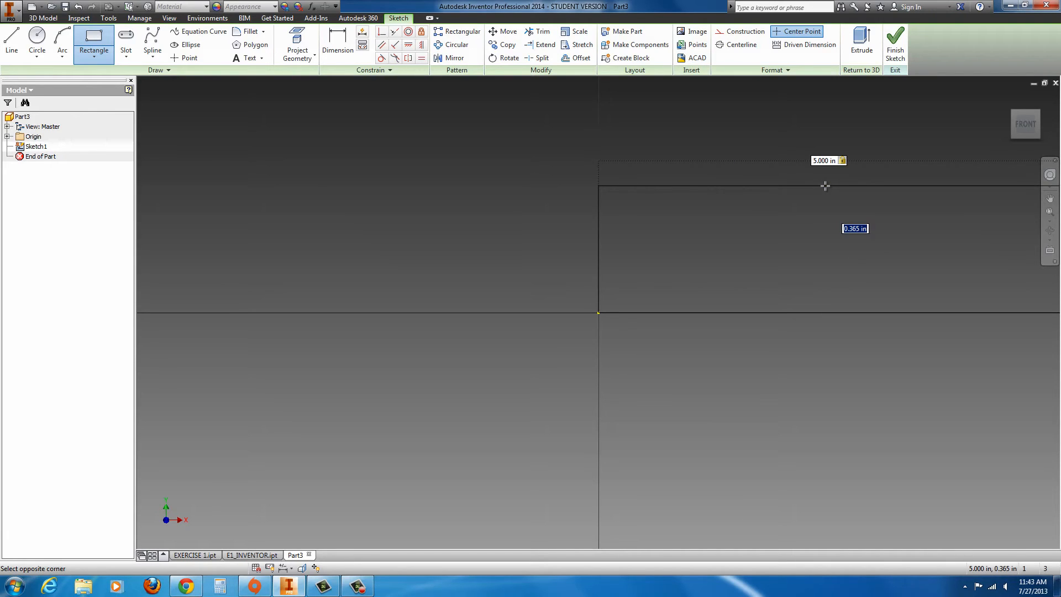
pyautogui.write('3')
pyautogui.press('Return')
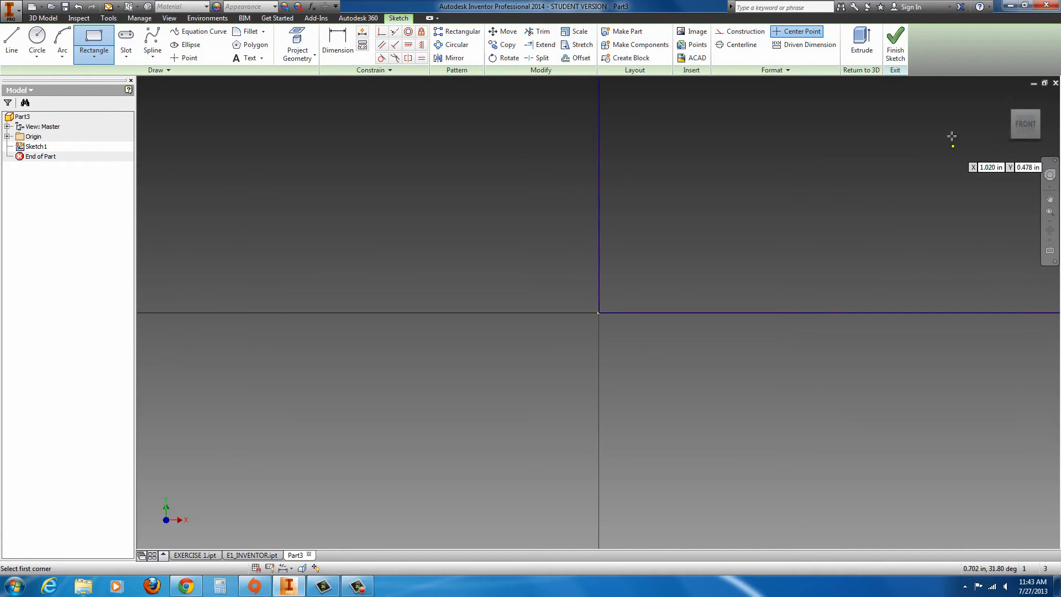
# Extrude the 5 by 3 in rectangle 1.5 in into a solid block
pyautogui.click(1020, 126)
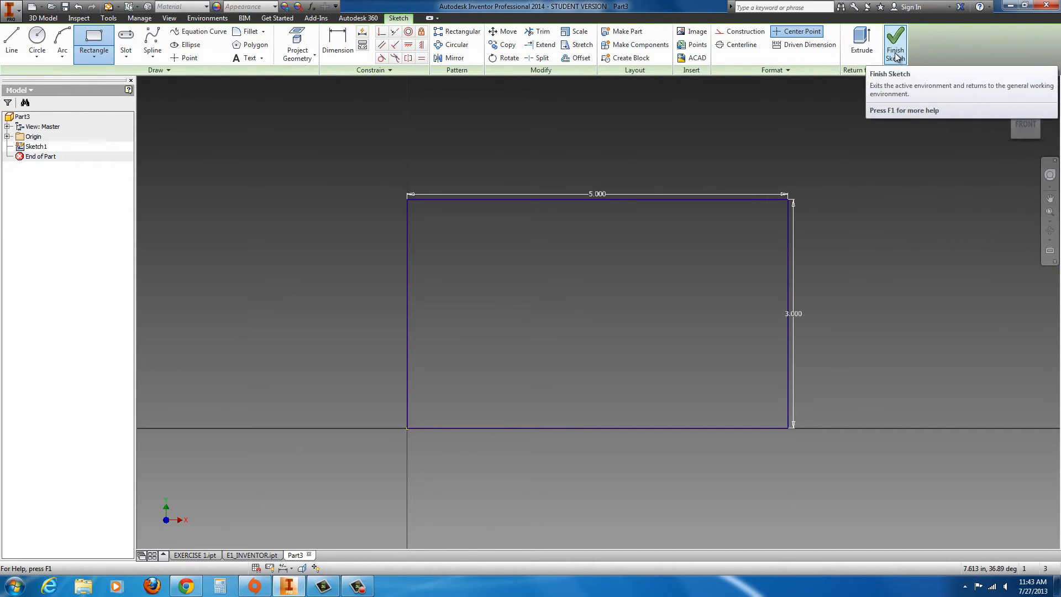
pyautogui.click(861, 49)
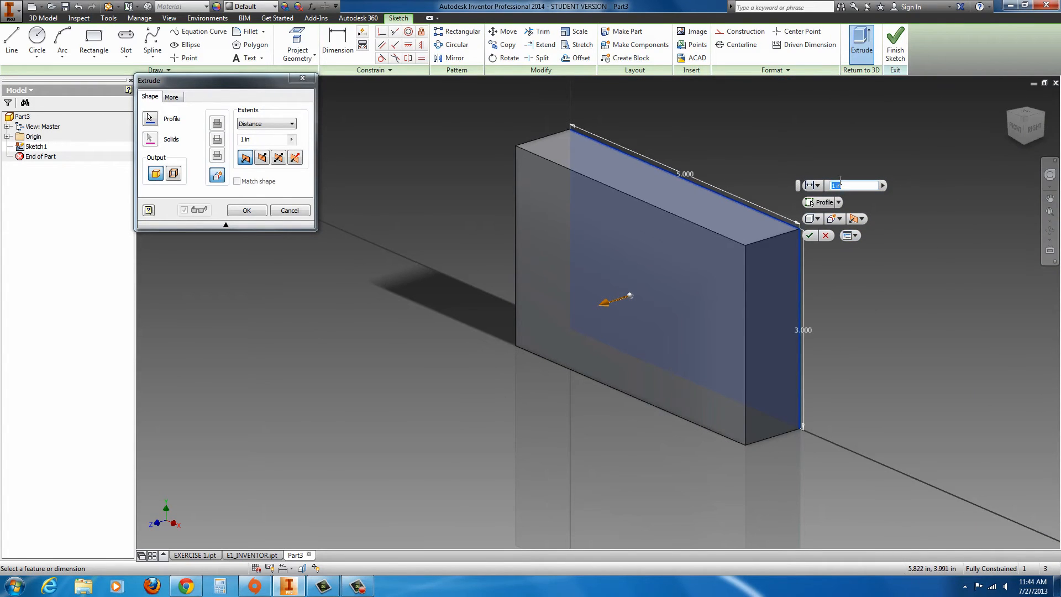
pyautogui.write('1.5')
pyautogui.press('Return')
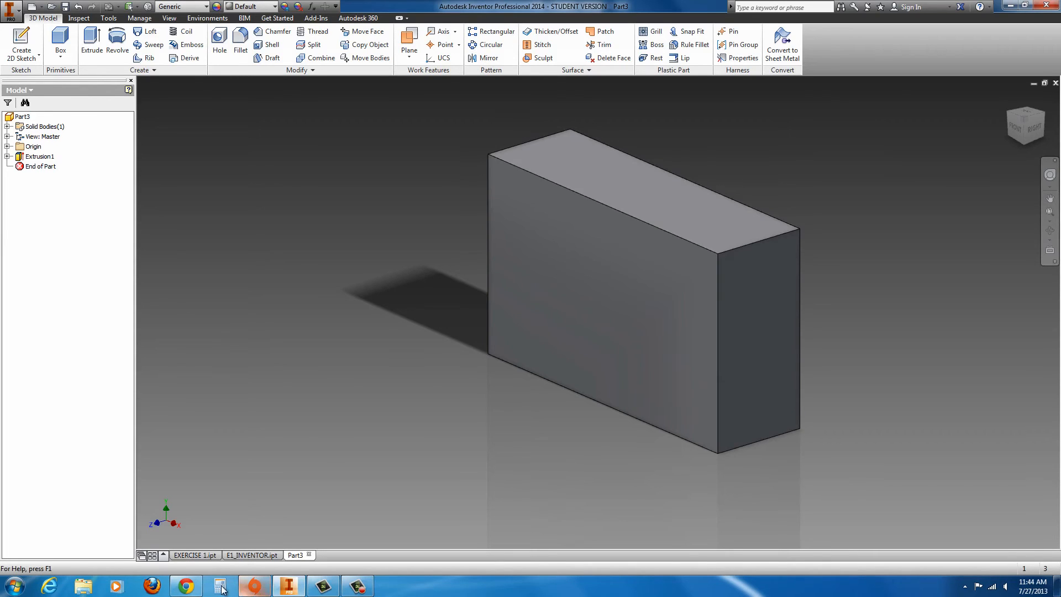
# Switch to Chrome, examine the LAB 1B drawing in the Inventor Basics manual, and return to Inventor
pyautogui.click(187, 586)
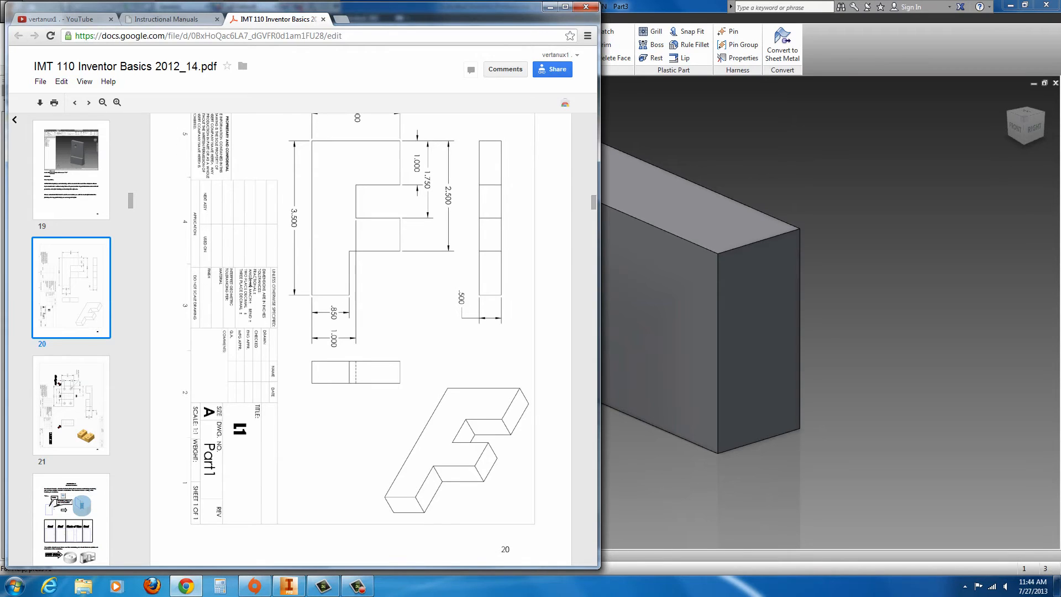
pyautogui.scroll(-9, 306, 321)
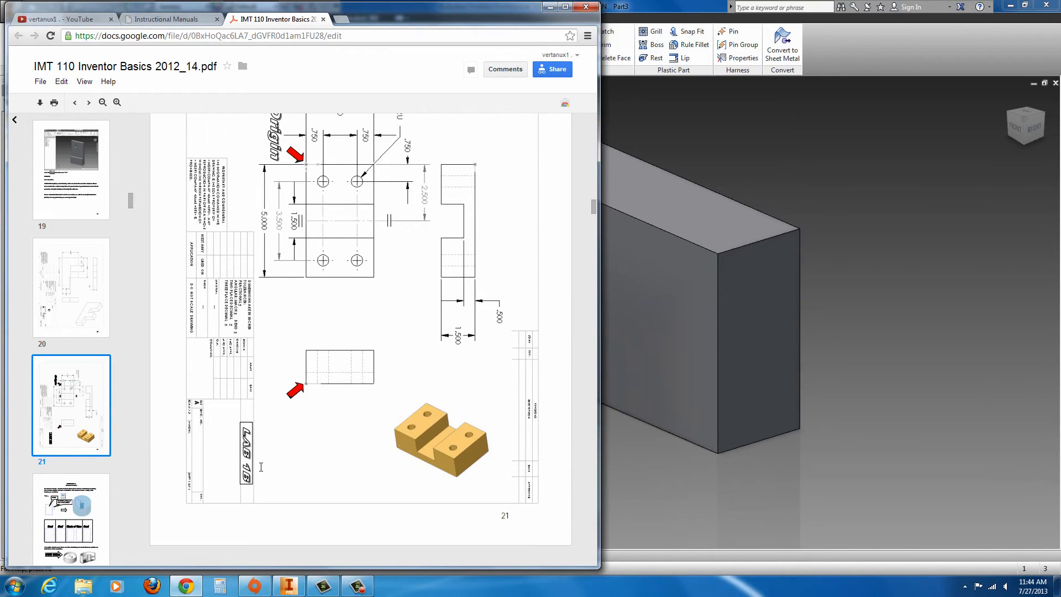
pyautogui.scroll(1, 413, 414)
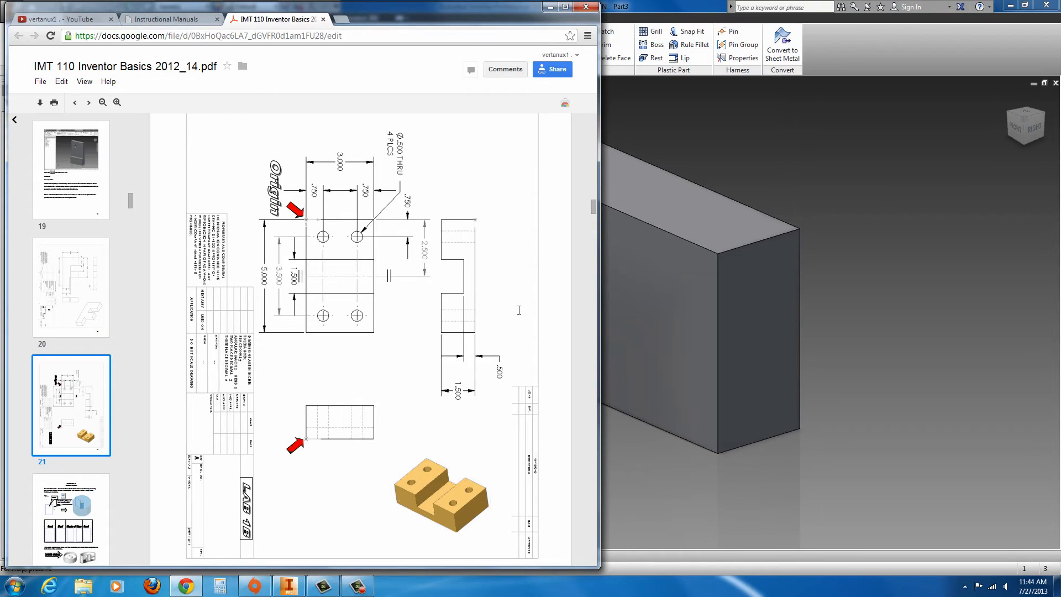
pyautogui.click(778, 182)
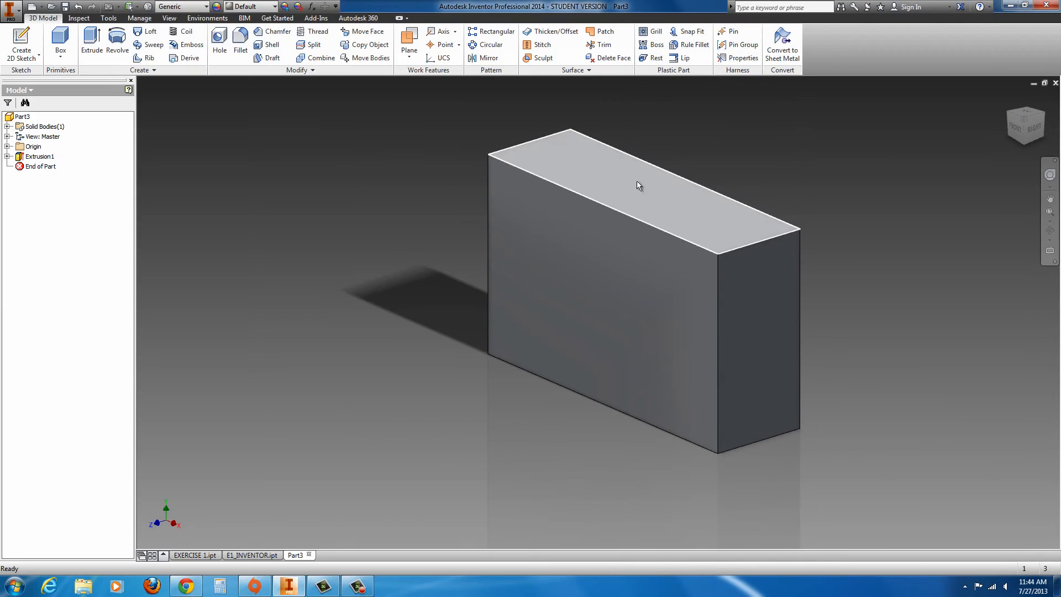
# Start a sketch on the block's top face and draw a two-point center rectangle about 1.8 by 0.64 in, ending on the front edge
pyautogui.click(649, 199)
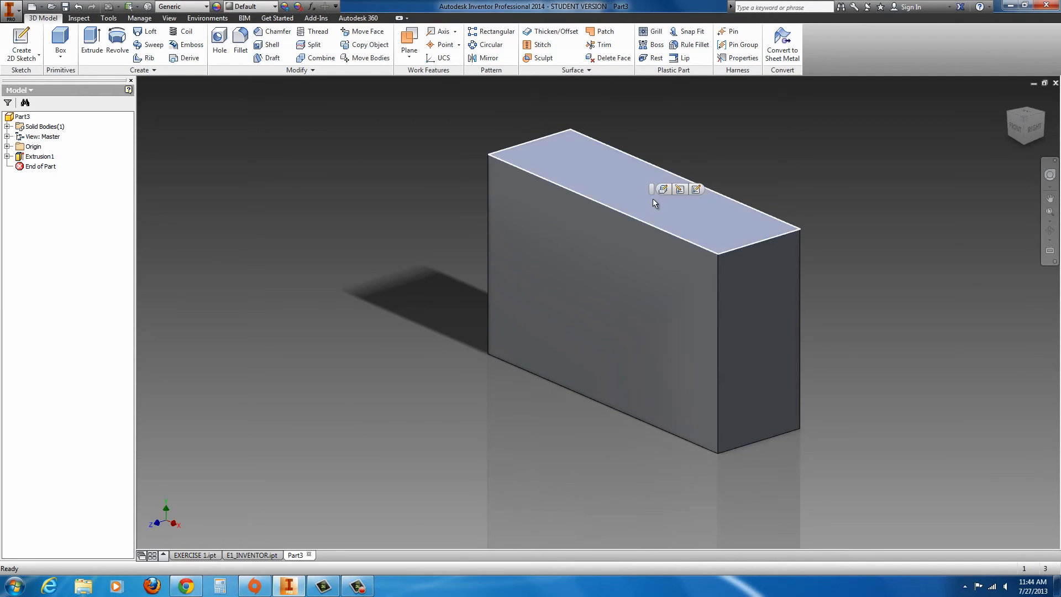
pyautogui.click(697, 189)
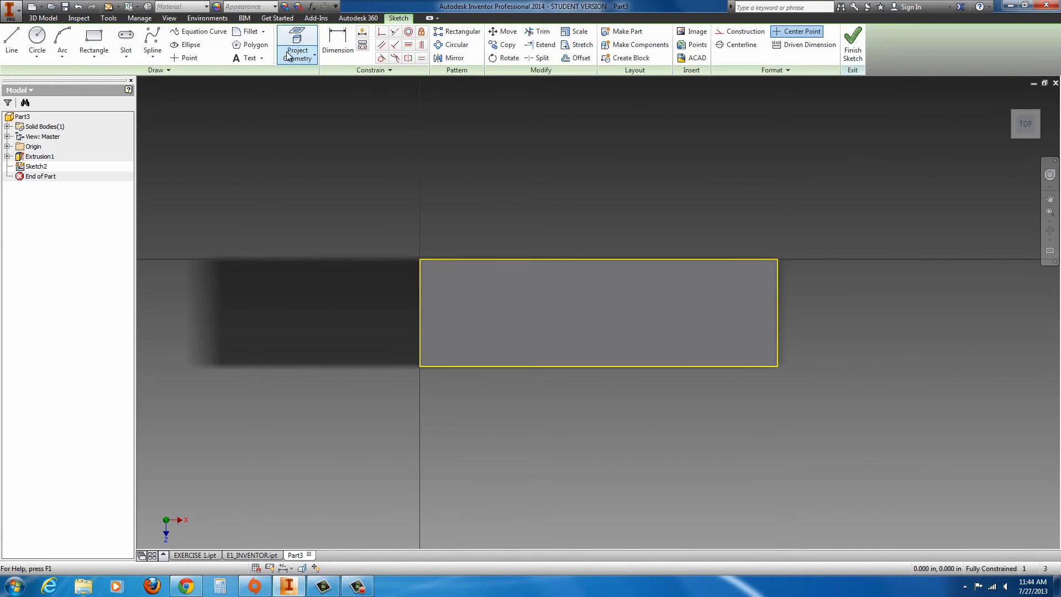
pyautogui.click(94, 55)
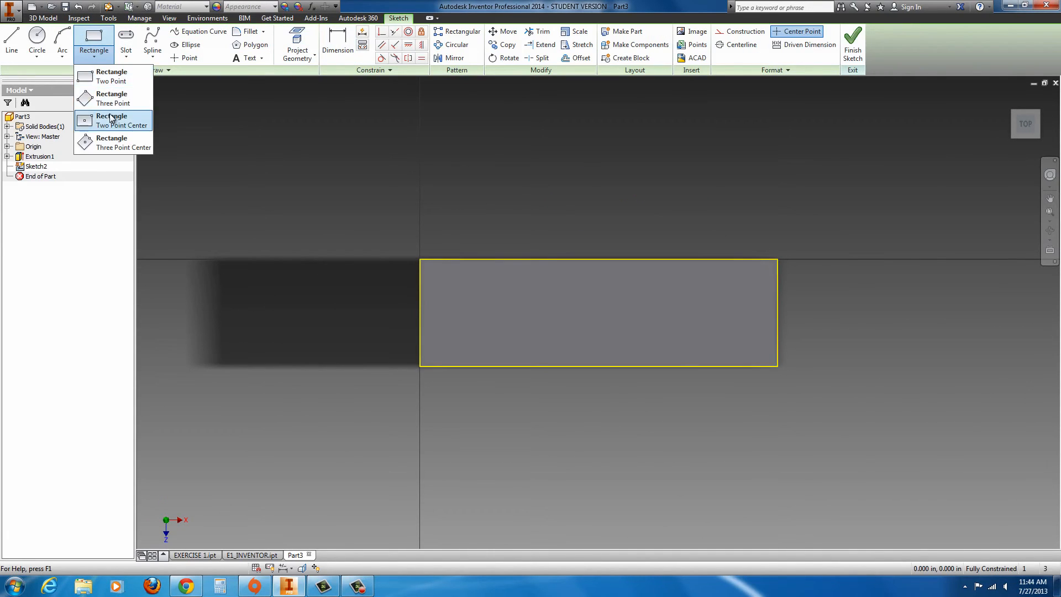
pyautogui.click(90, 121)
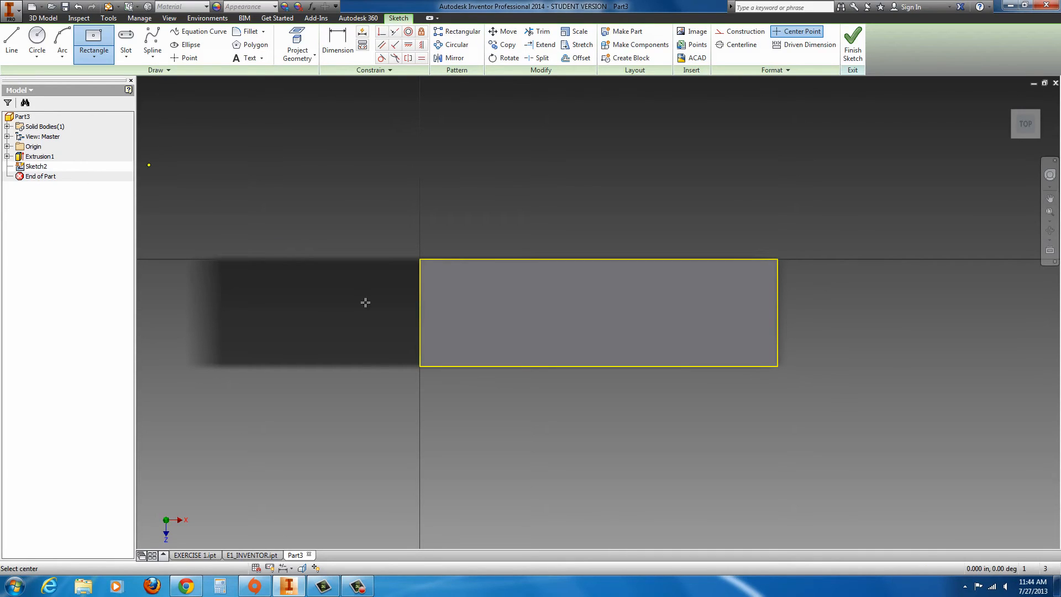
pyautogui.click(613, 344)
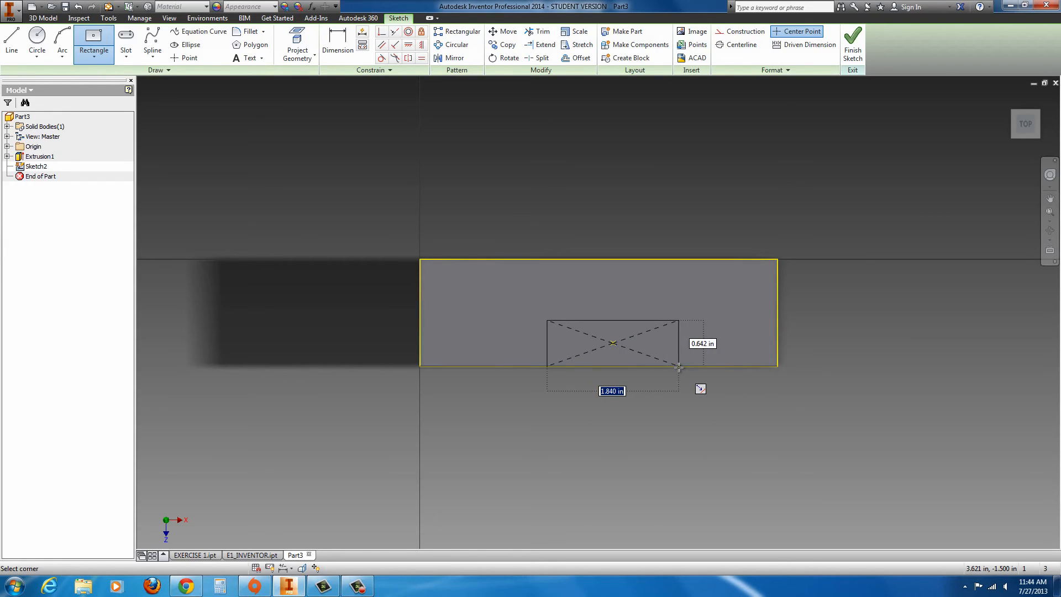
pyautogui.click(679, 367)
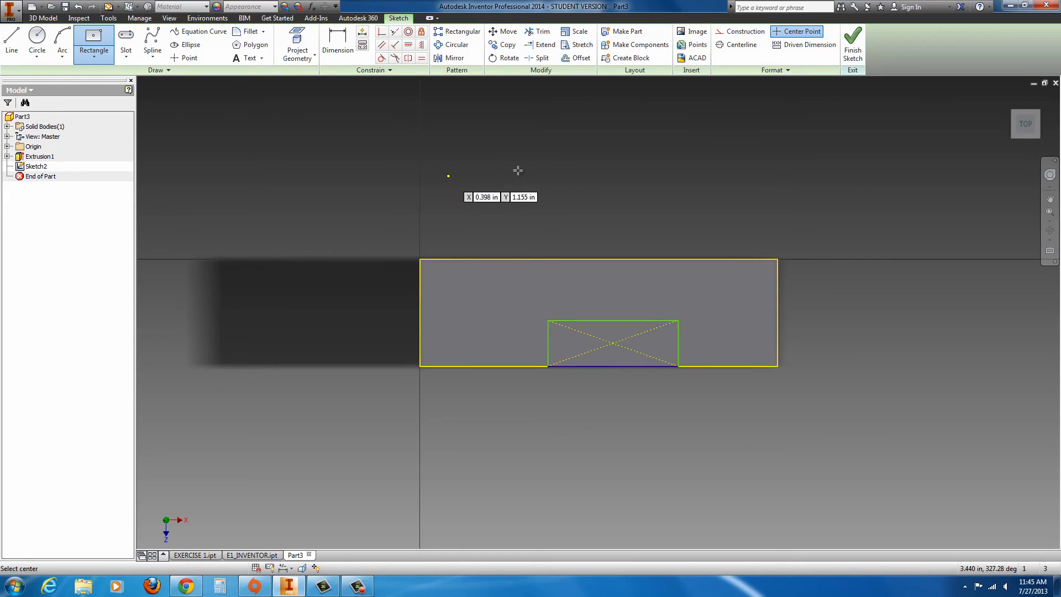
# Dimension the small rectangle's width along the block's front edge as 1.5 in
pyautogui.click(338, 44)
pyautogui.click(618, 366)
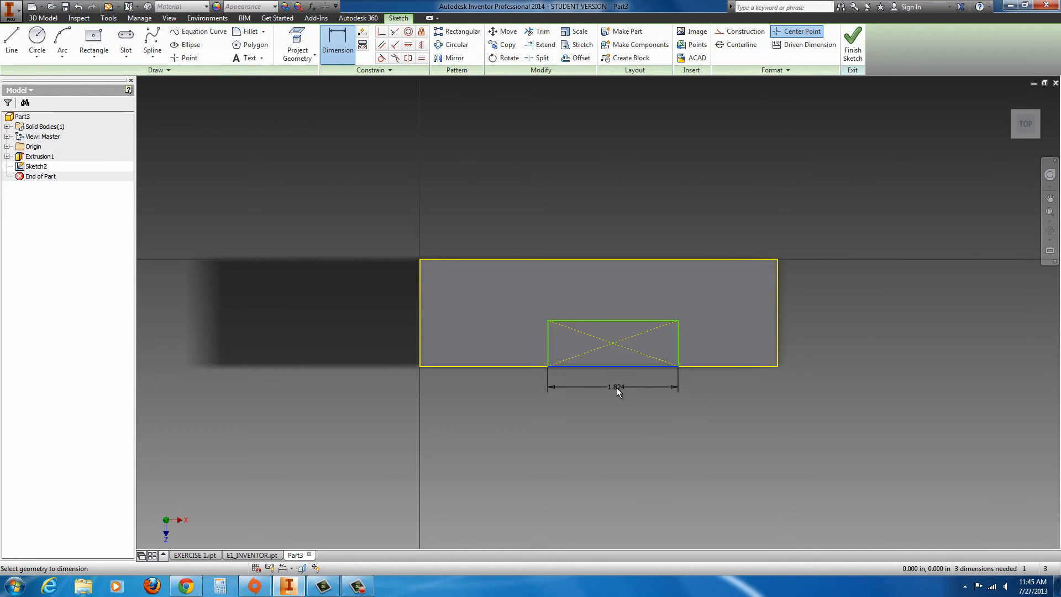
pyautogui.click(618, 396)
pyautogui.write('1.5')
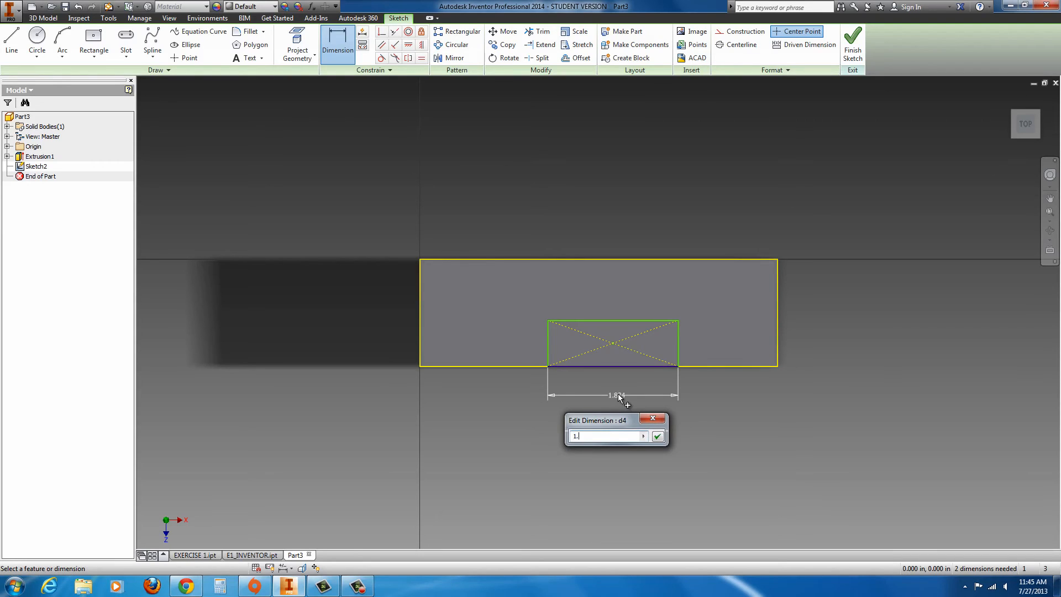
pyautogui.press('Return')
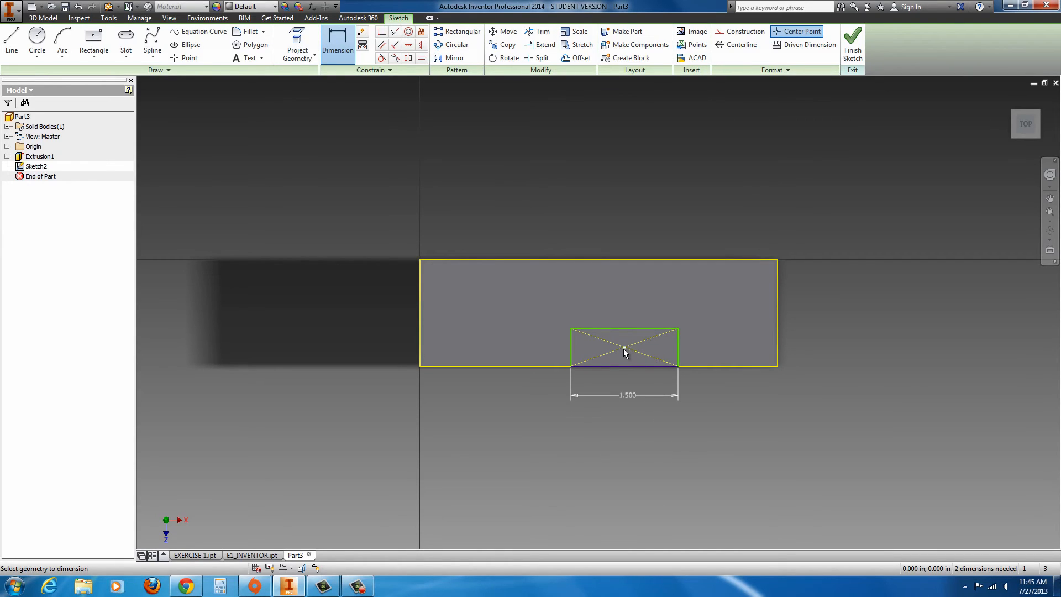
# Dimension the small rectangle's center 2.5 in from the block's left edge
pyautogui.click(420, 291)
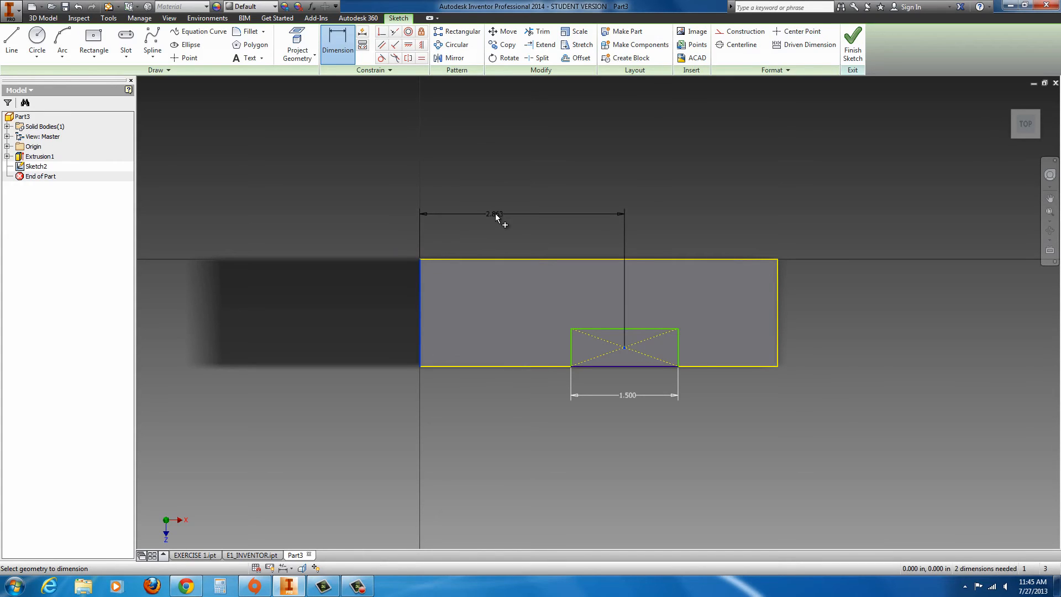
pyautogui.click(496, 216)
pyautogui.write('2.5')
pyautogui.press('Return')
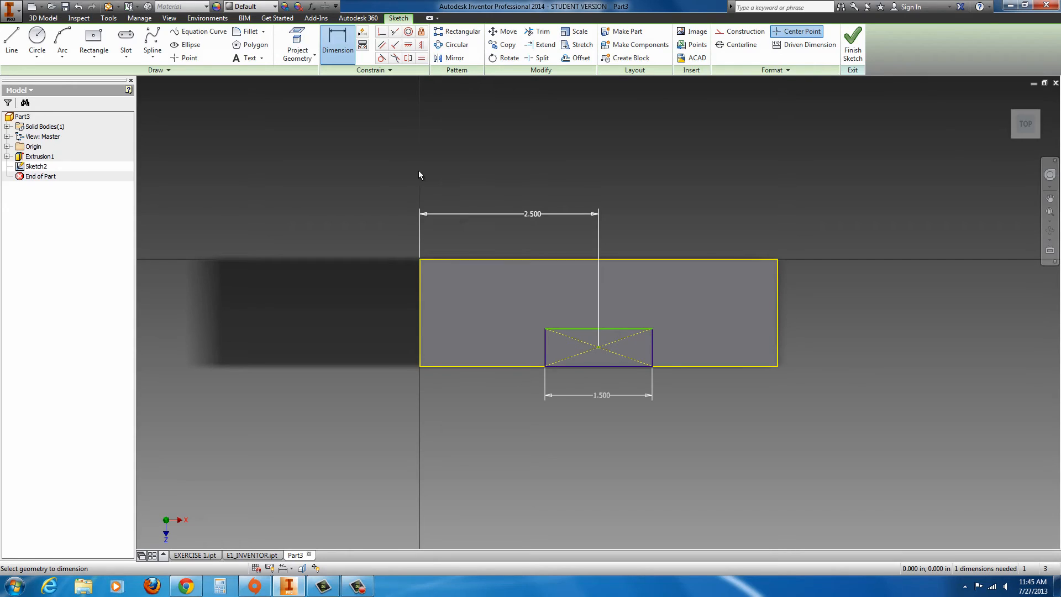
# Dimension the small rectangle's side perpendicular to the front edge as 1 in
pyautogui.click(654, 345)
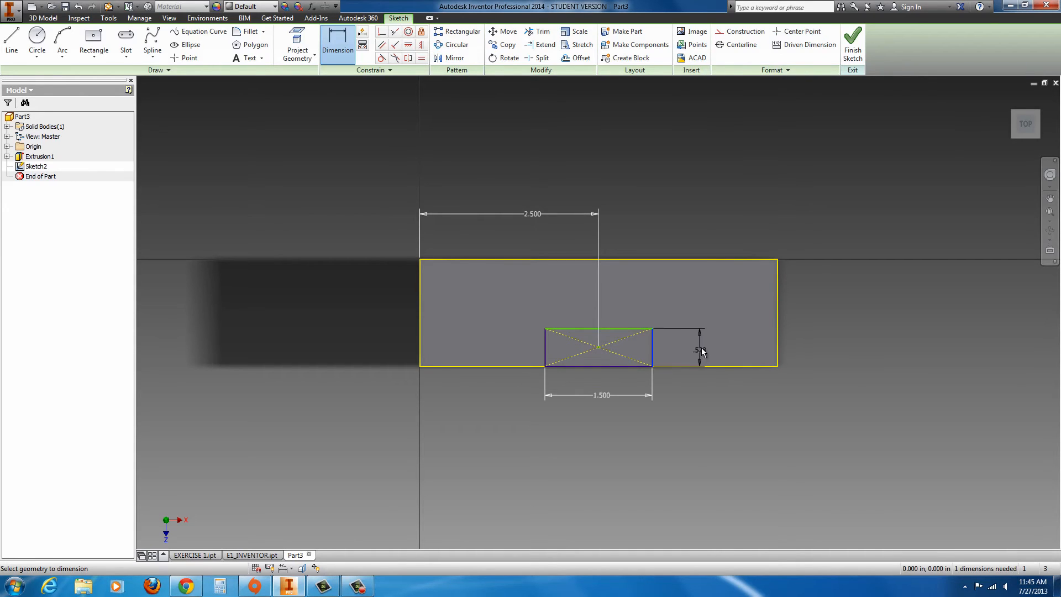
pyautogui.click(805, 347)
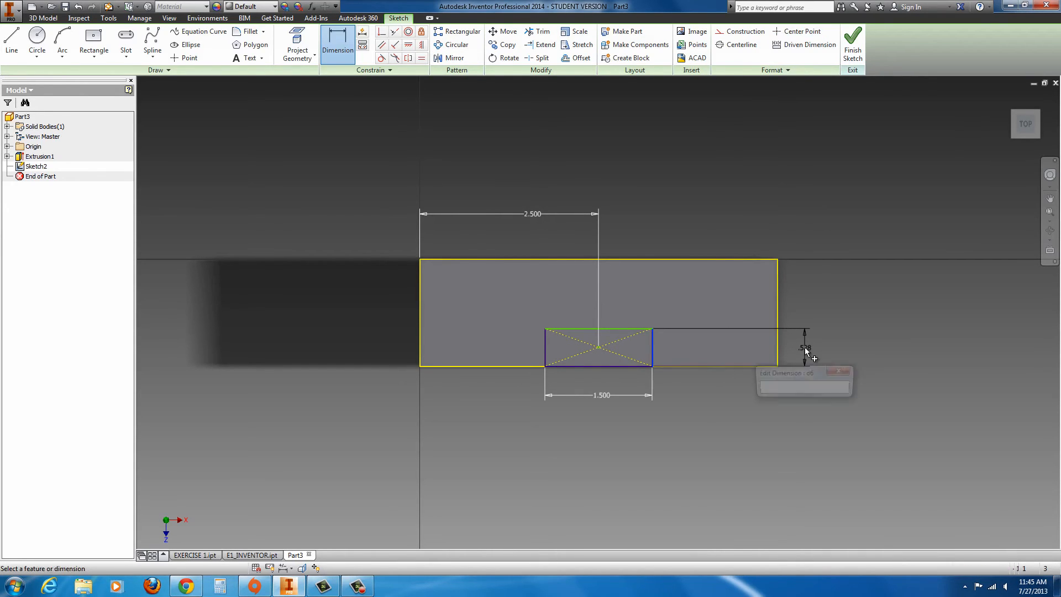
pyautogui.write('1')
pyautogui.press('Return')
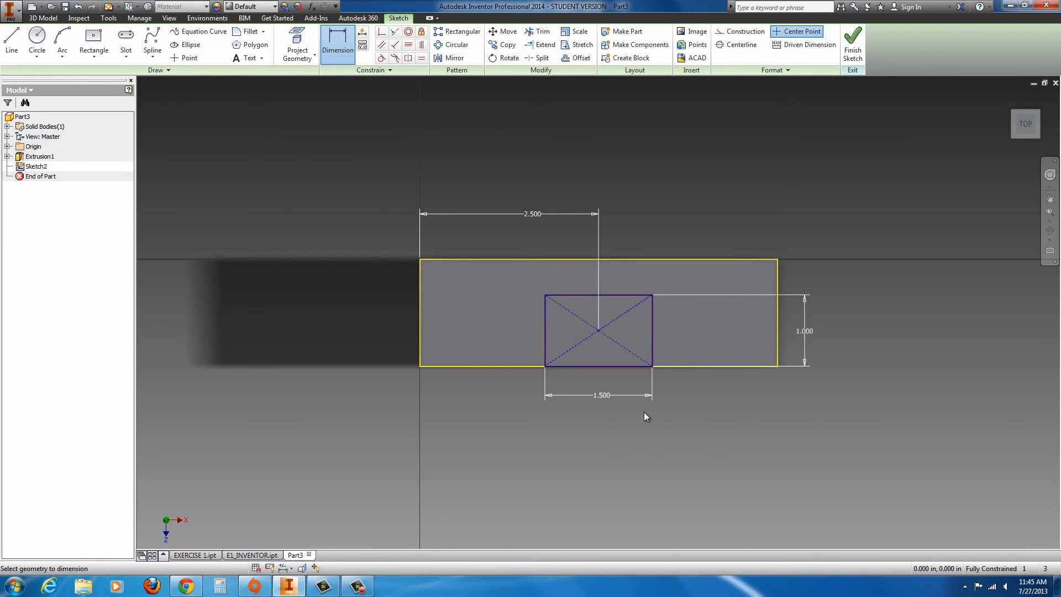
# Finish the sketch and extrude the small rectangle as a cut through all of the block
pyautogui.keyDown('shift'); pyautogui.moveTo(715, 424); pyautogui.dragTo(683, 371, button='middle'); pyautogui.keyUp('shift')
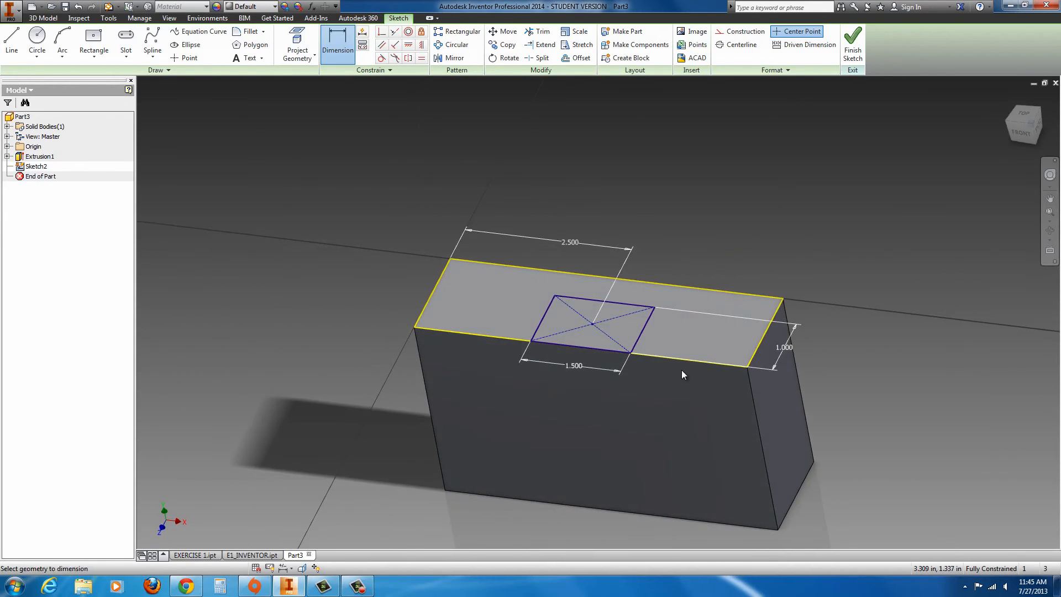
pyautogui.click(853, 43)
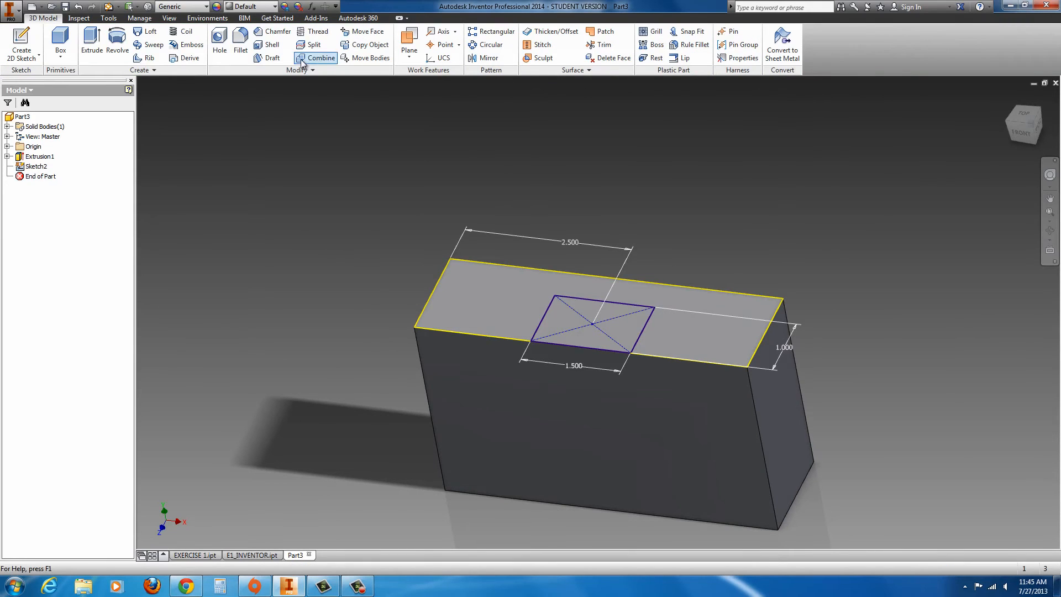
pyautogui.click(92, 41)
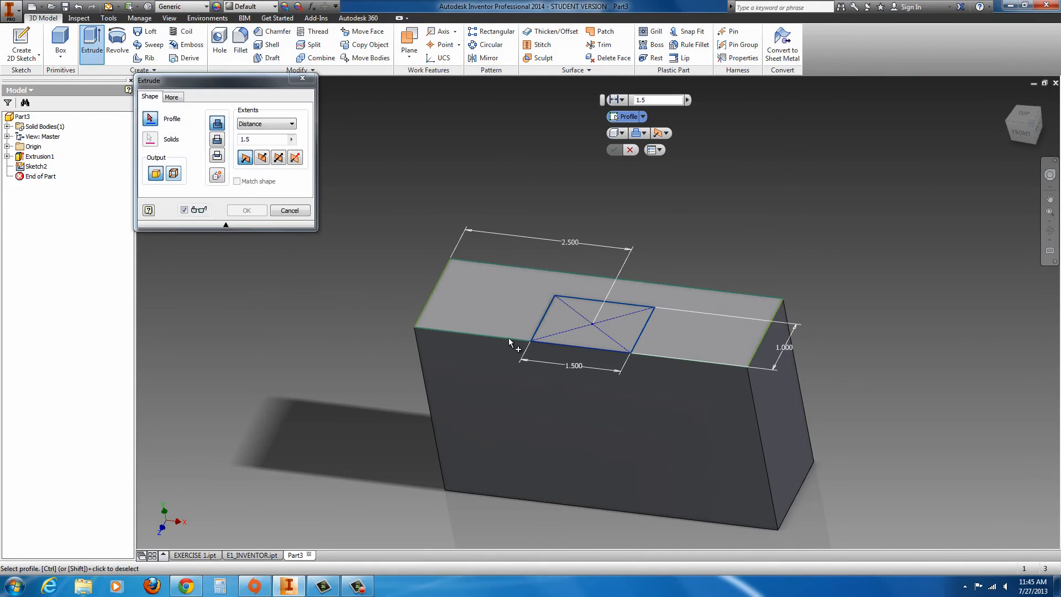
pyautogui.click(561, 323)
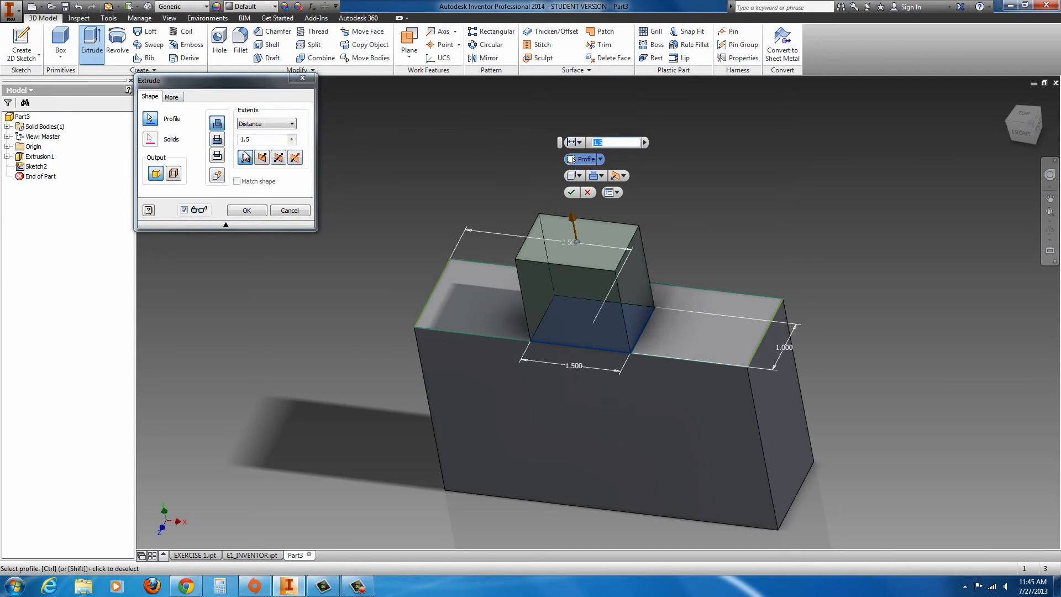
pyautogui.click(262, 159)
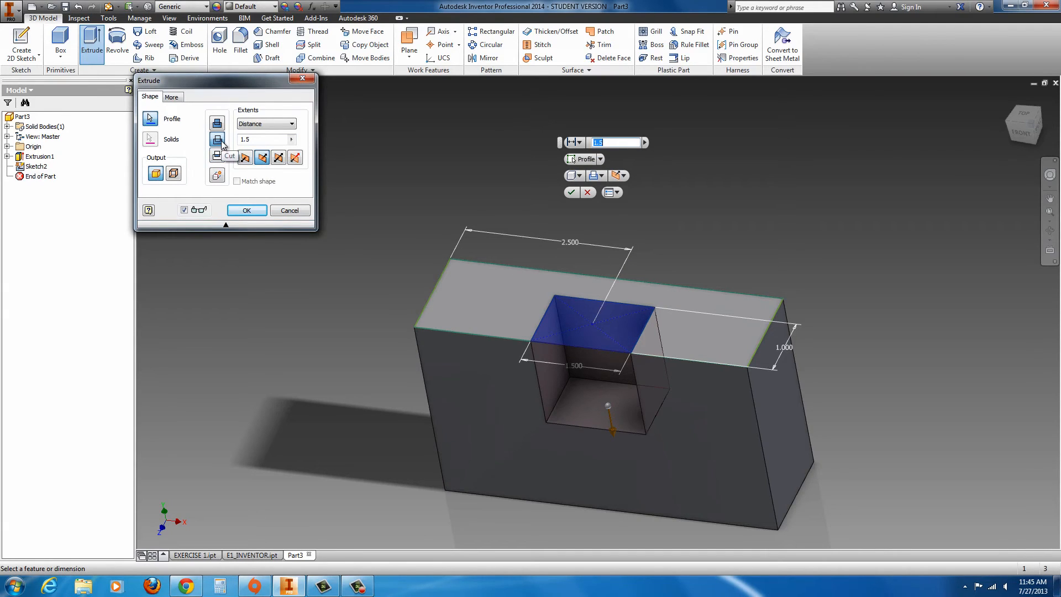
pyautogui.click(288, 125)
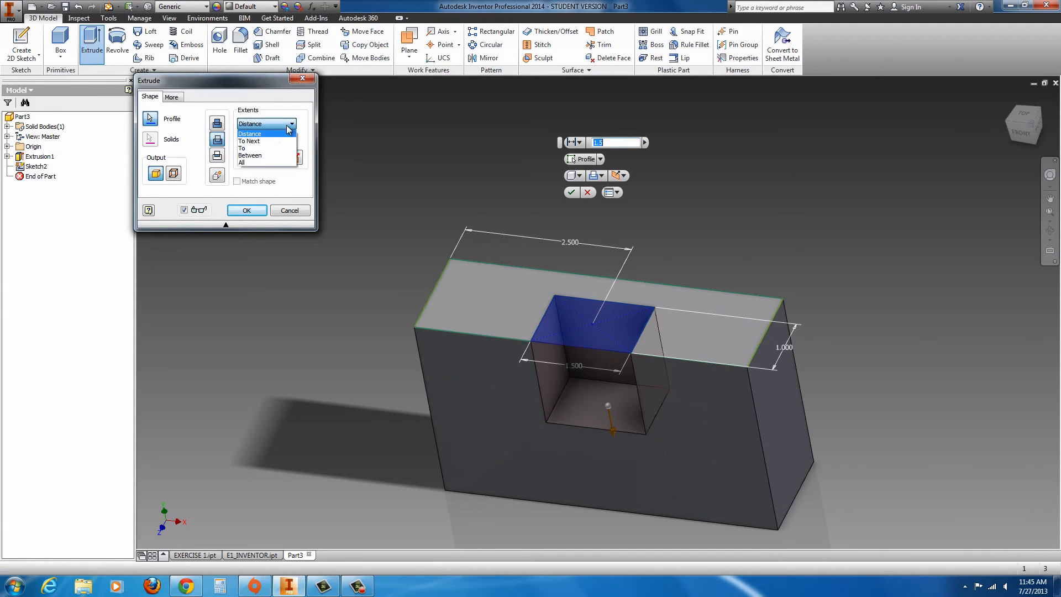
pyautogui.click(253, 161)
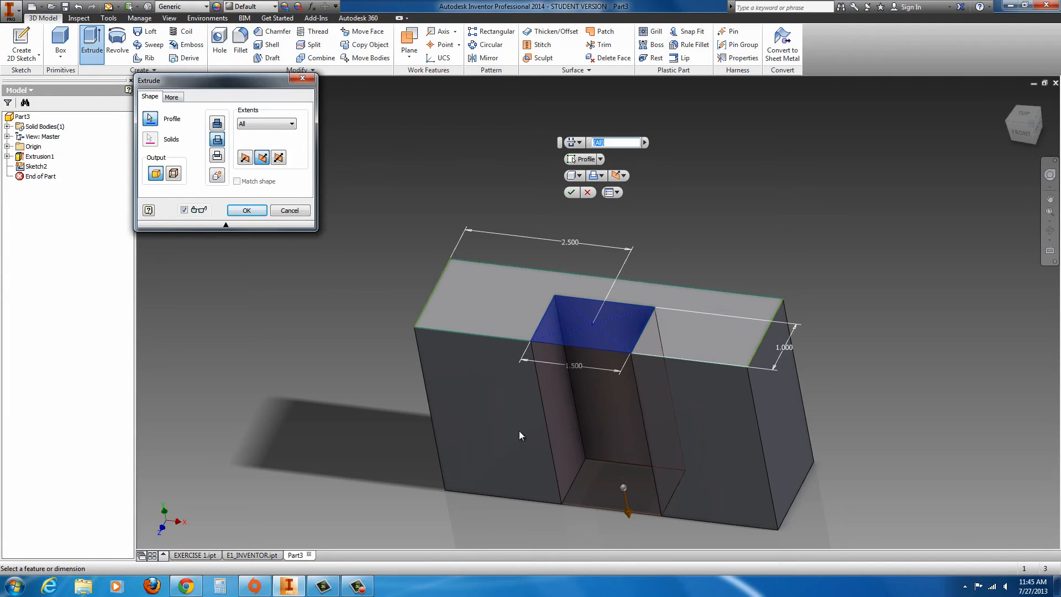
pyautogui.click(246, 210)
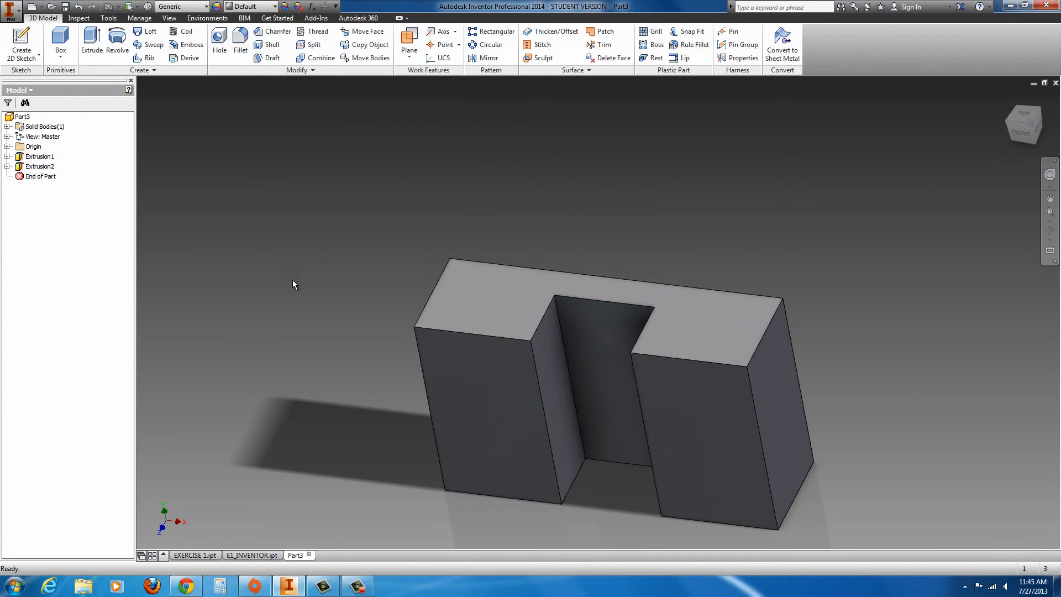
# Start a sketch on the front face left of the slot and draw a 0.75 in diameter circle in its upper half
pyautogui.click(485, 378)
pyautogui.click(530, 368)
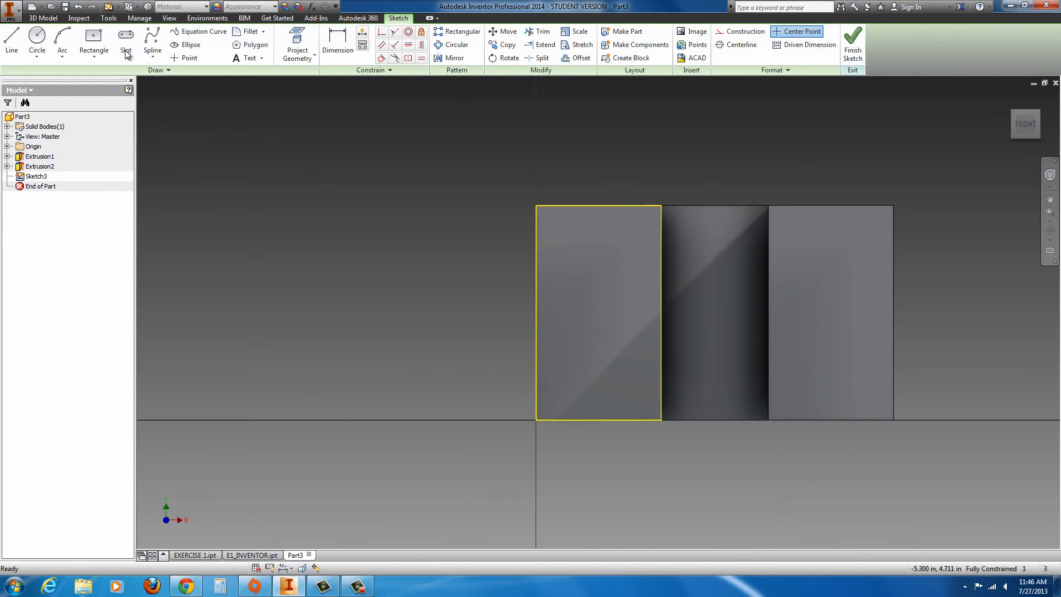
pyautogui.click(38, 39)
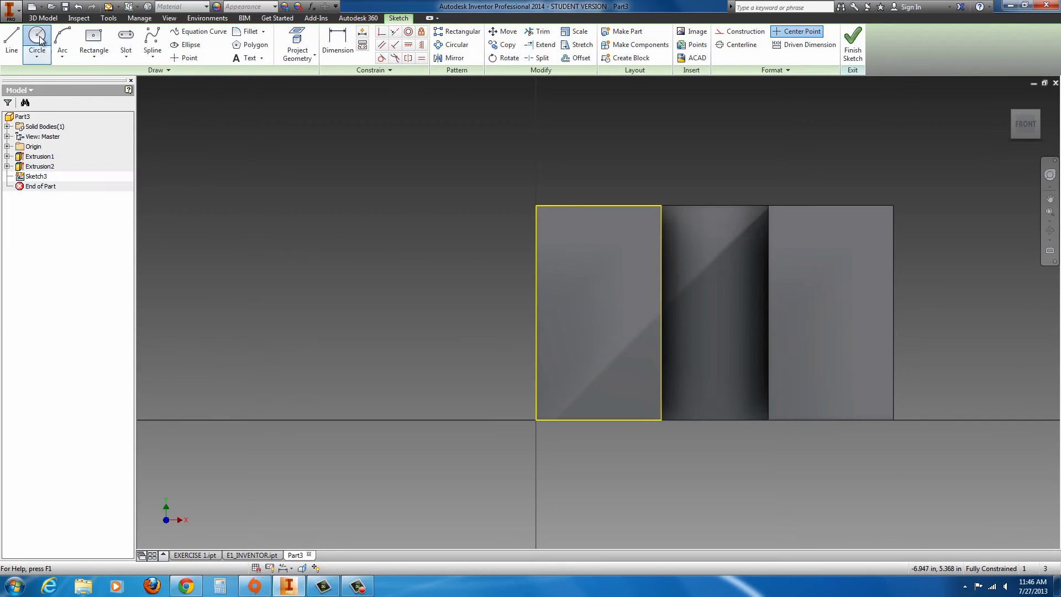
pyautogui.click(599, 257)
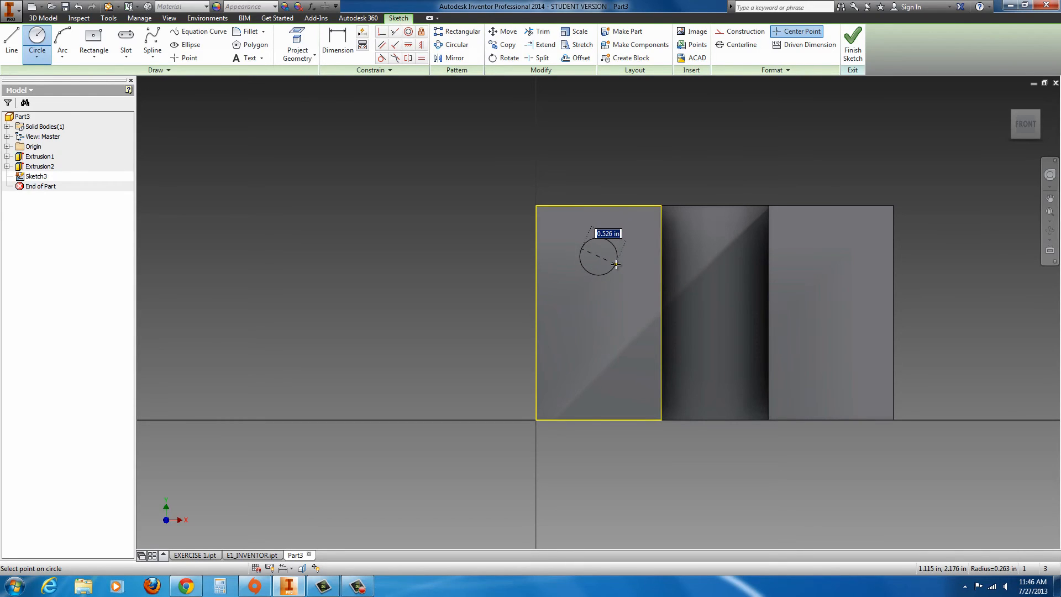
pyautogui.write('.75')
pyautogui.press('Return')
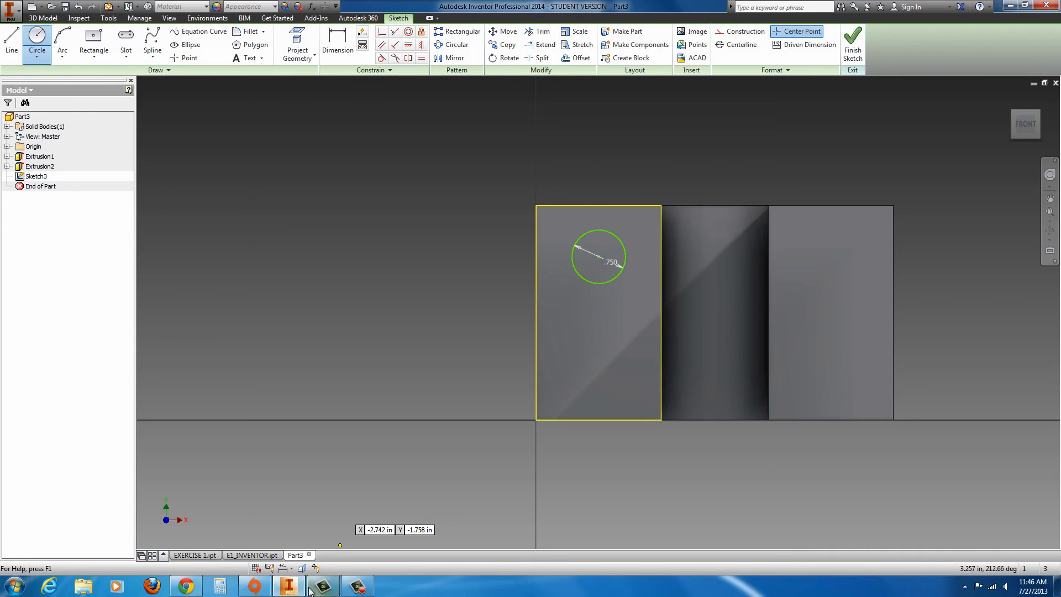
# Check the hole size in the LAB 1B drawing, move the circle's diameter dimension outside the part and set it to 0.5 in
pyautogui.click(186, 586)
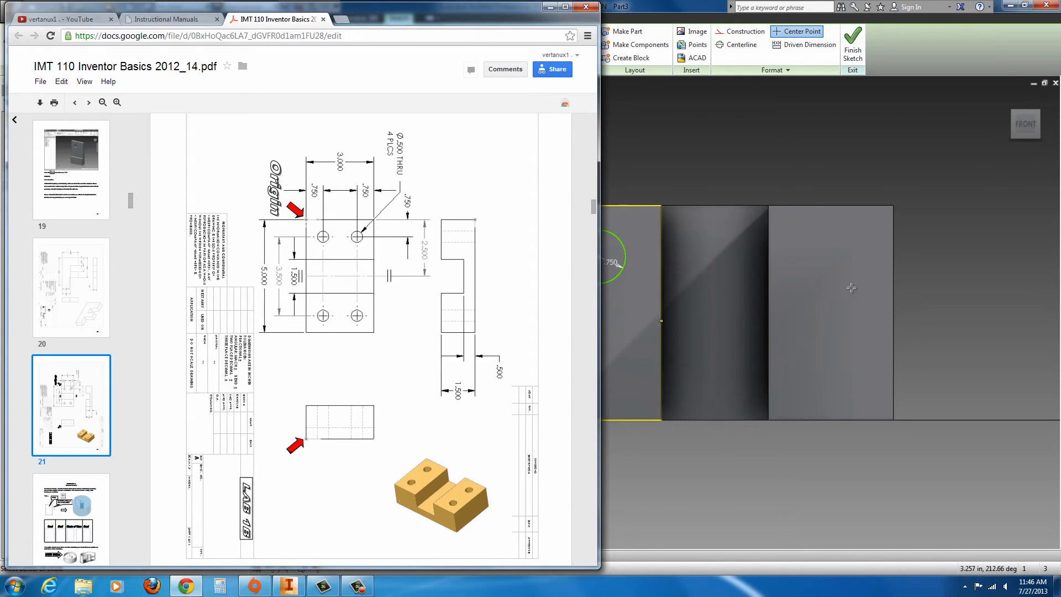
pyautogui.click(845, 161)
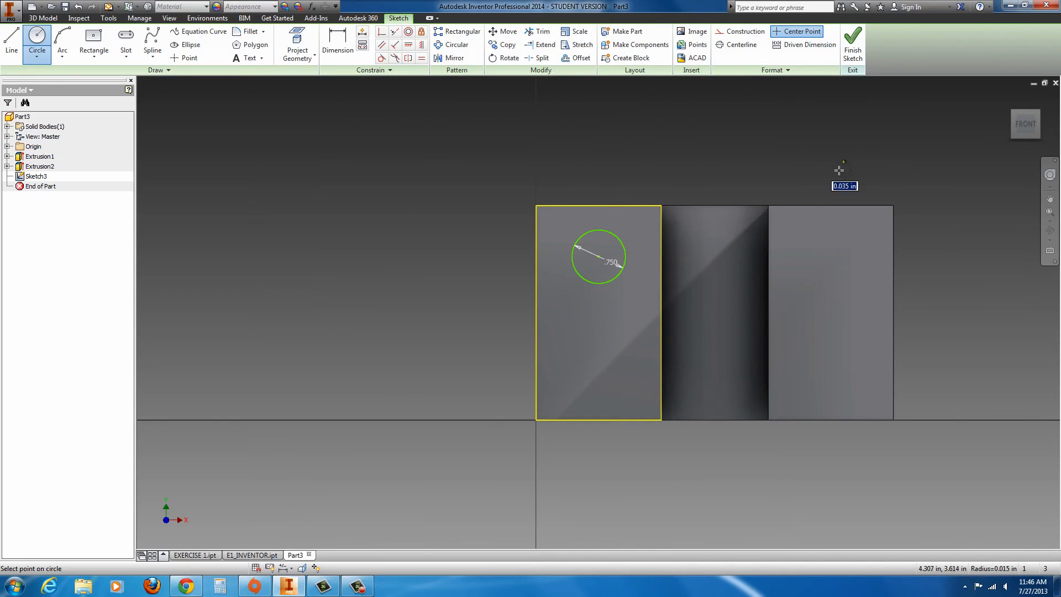
pyautogui.press('Escape')
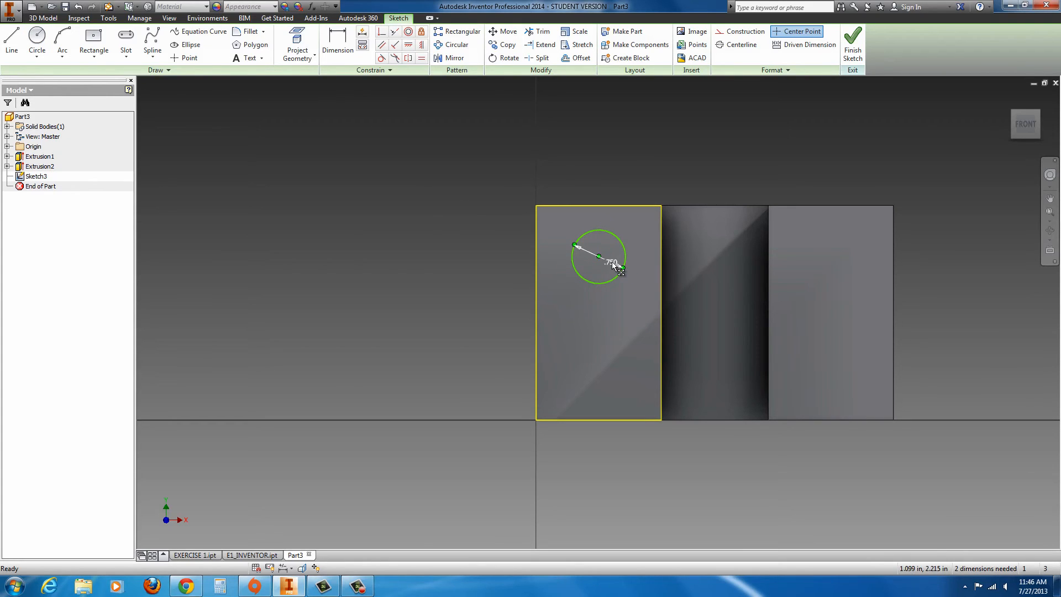
pyautogui.moveTo(617, 262); pyautogui.dragTo(489, 216)
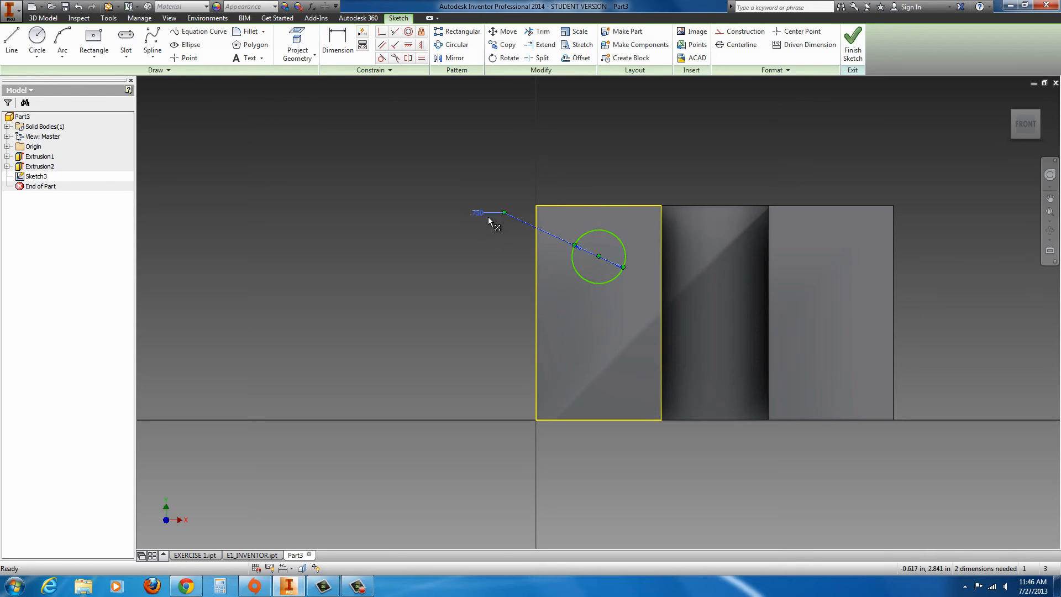
pyautogui.doubleClick(477, 213)
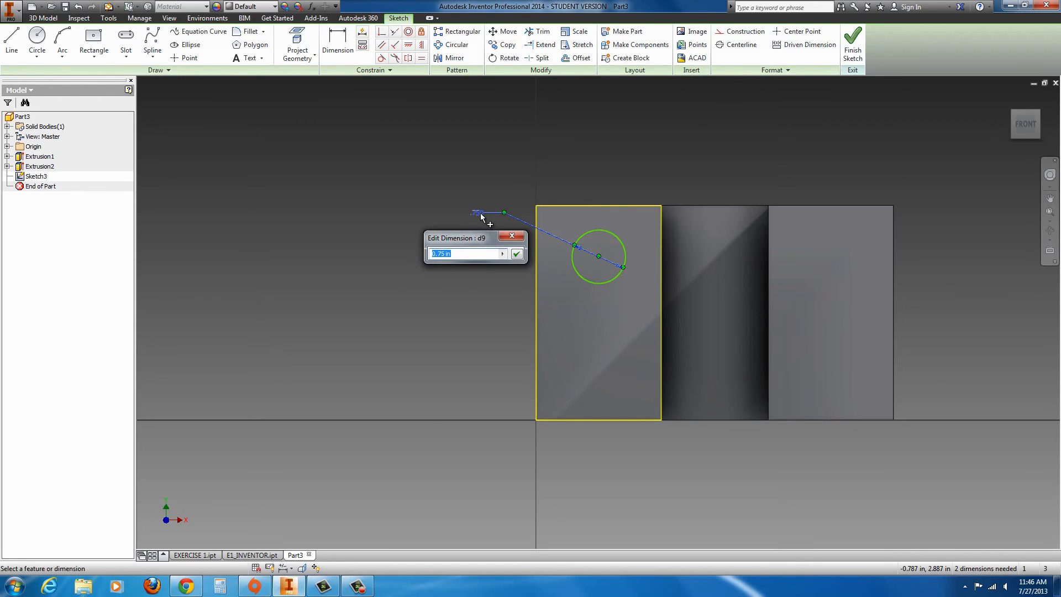
pyautogui.write('.5')
pyautogui.press('Return')
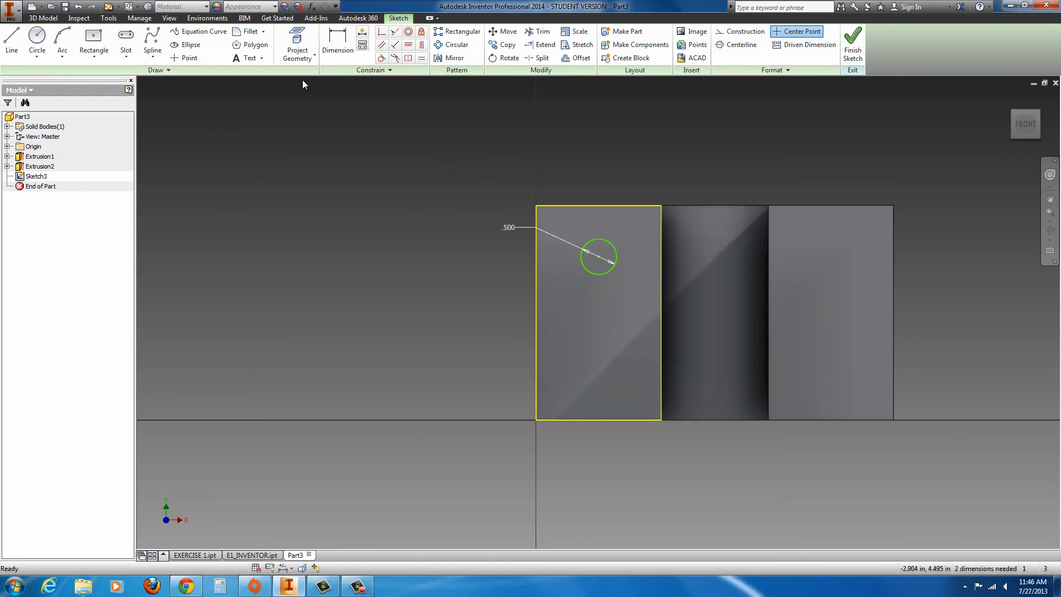
# Draw three more 0.5 in diameter circles: one below the first and two on the face right of the slot, roughly aligned with them
pyautogui.click(37, 38)
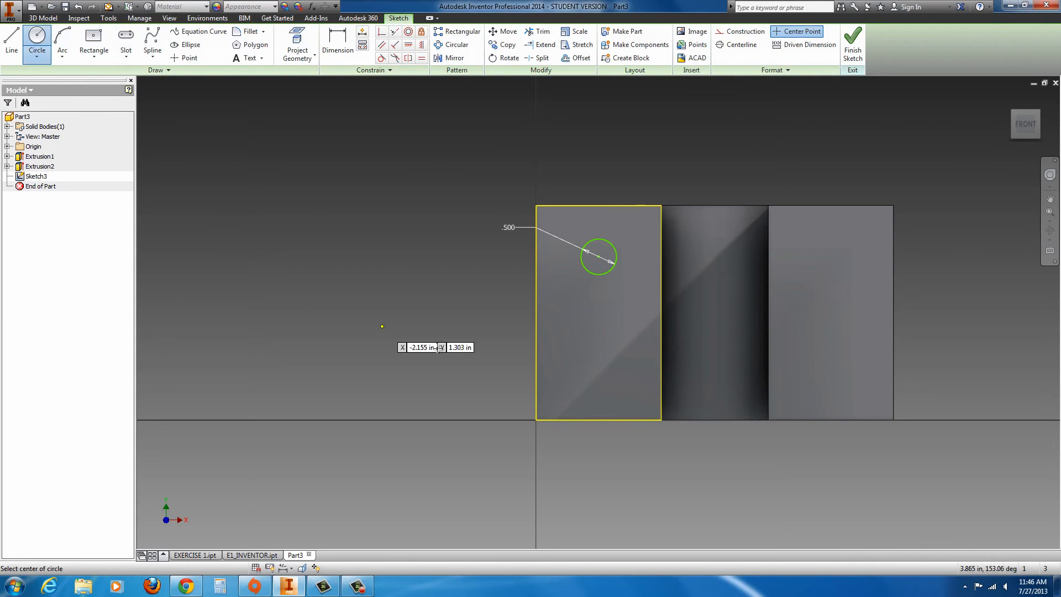
pyautogui.click(598, 366)
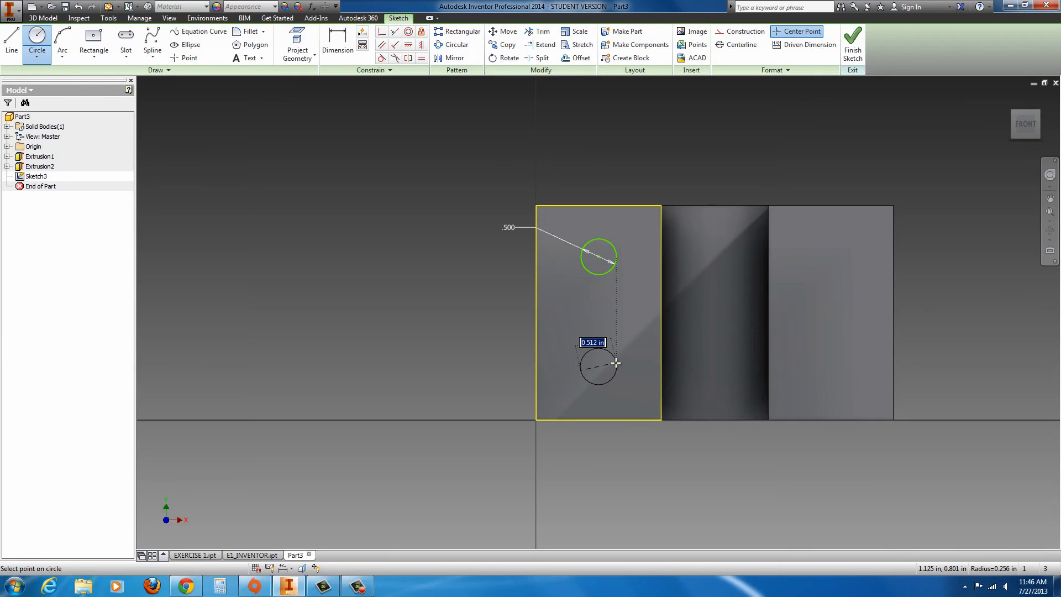
pyautogui.write('.5')
pyautogui.press('Return')
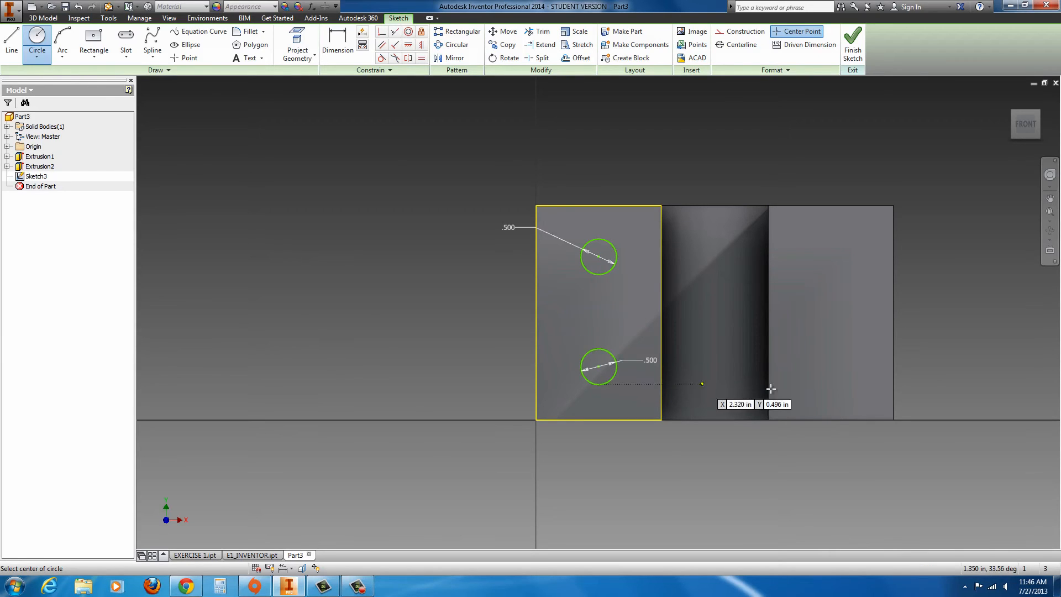
pyautogui.click(838, 365)
pyautogui.write('.5')
pyautogui.press('Return')
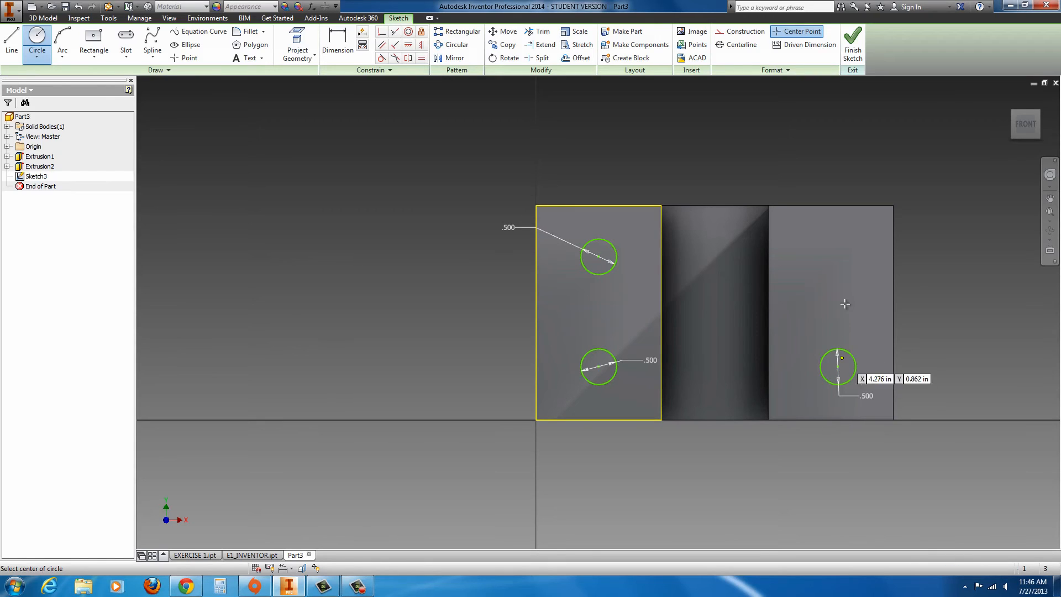
pyautogui.click(838, 256)
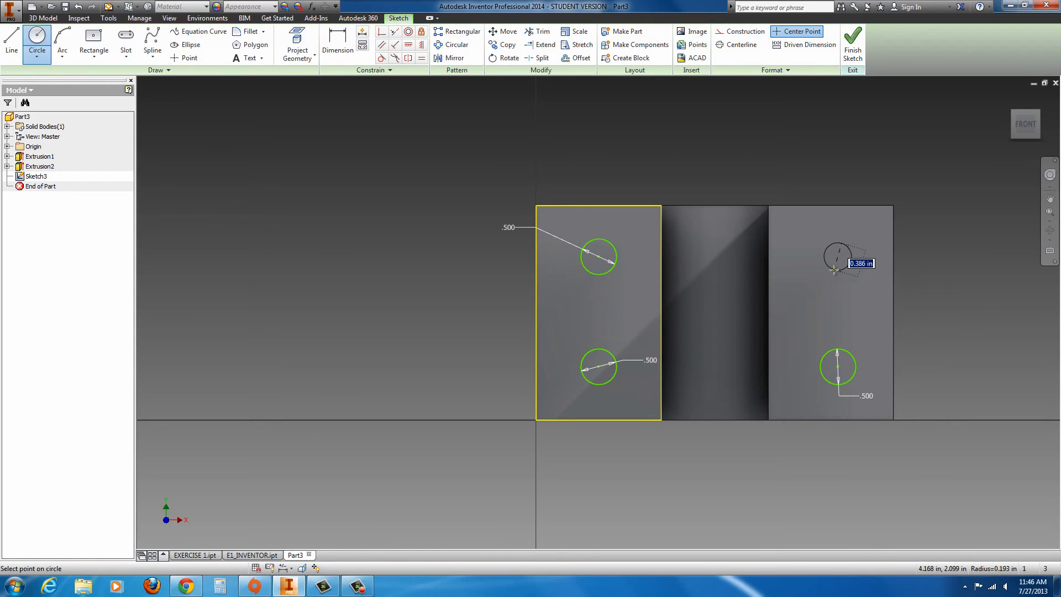
pyautogui.write('.5')
pyautogui.press('Return')
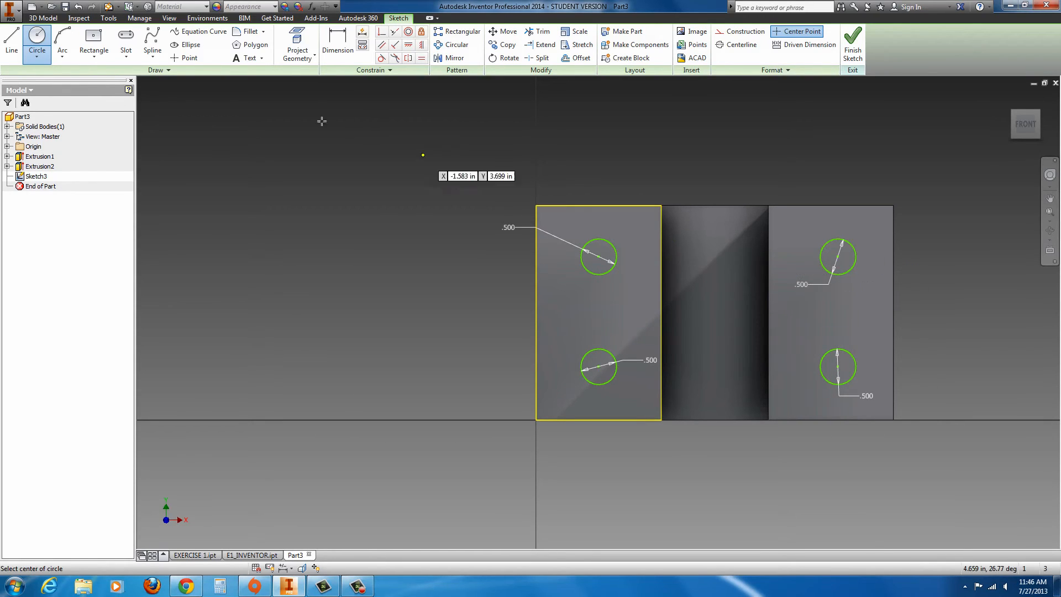
# Dimension the upper-left circle's center 0.75 in from the block's left edge
pyautogui.click(338, 43)
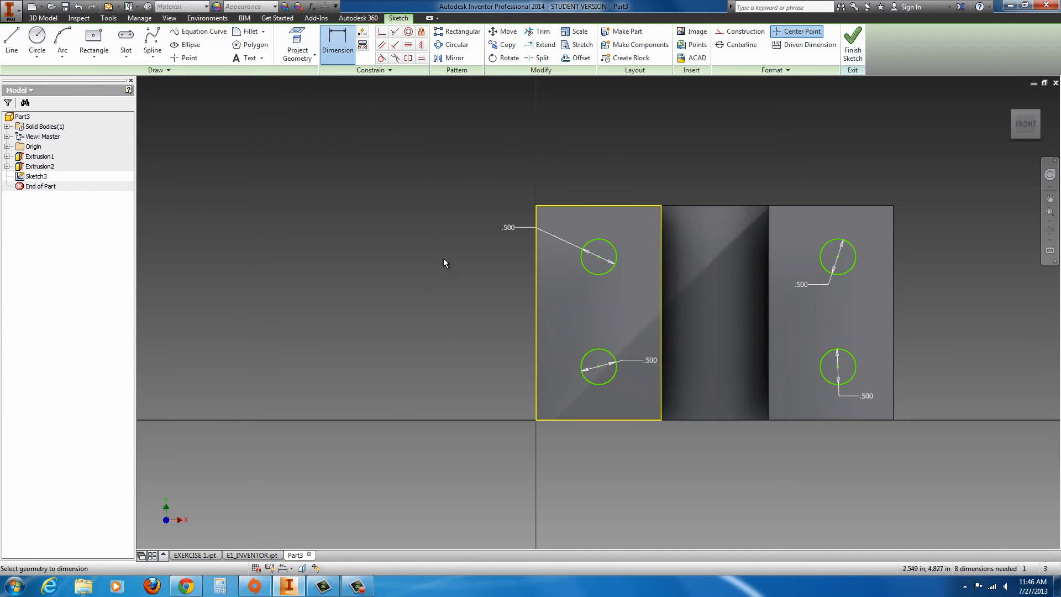
pyautogui.click(599, 256)
pyautogui.click(537, 252)
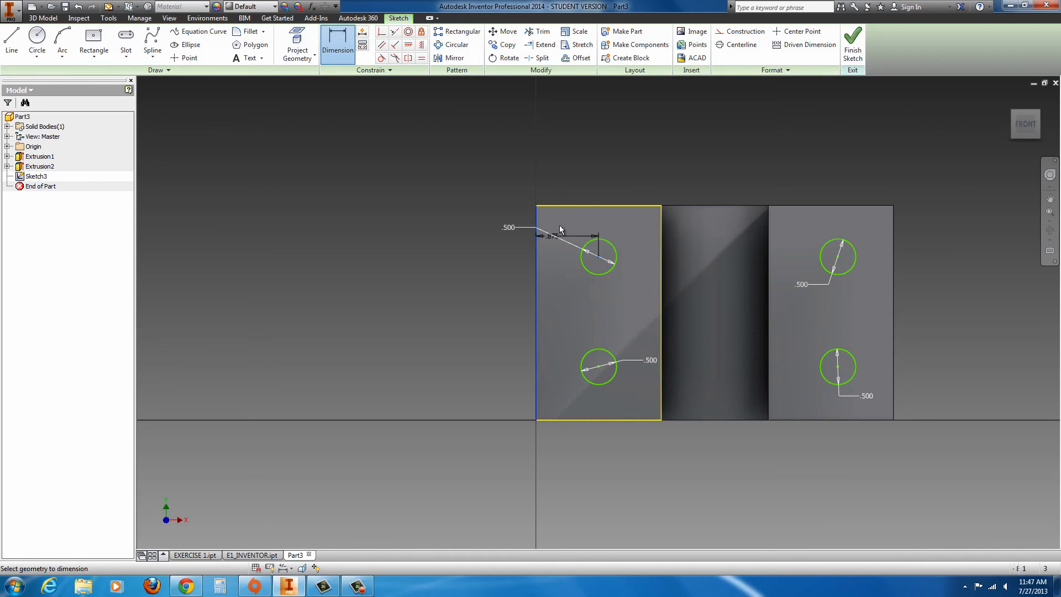
pyautogui.click(566, 176)
pyautogui.write('.75')
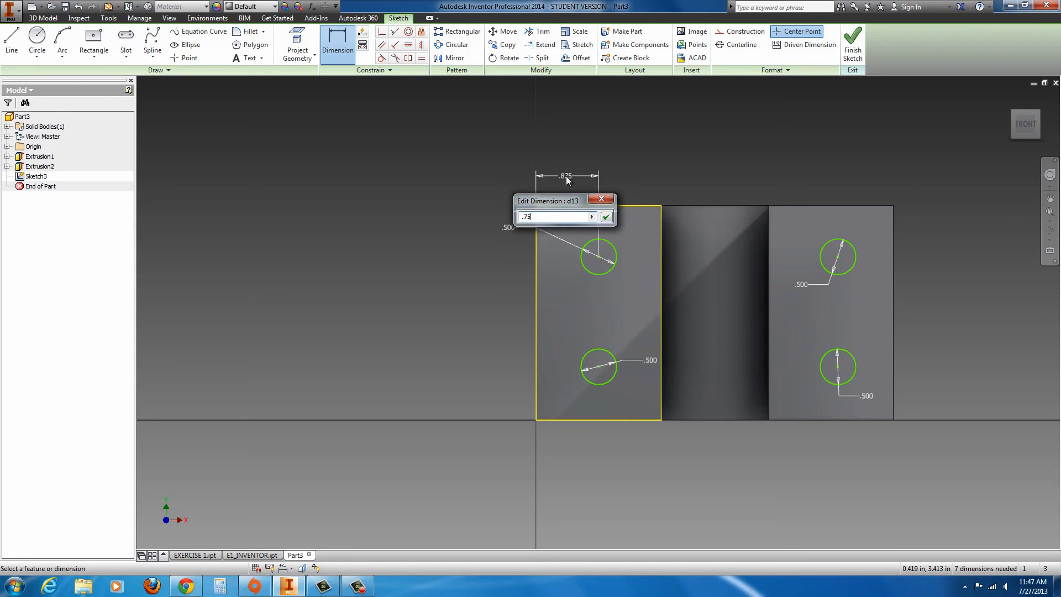
pyautogui.press('Return')
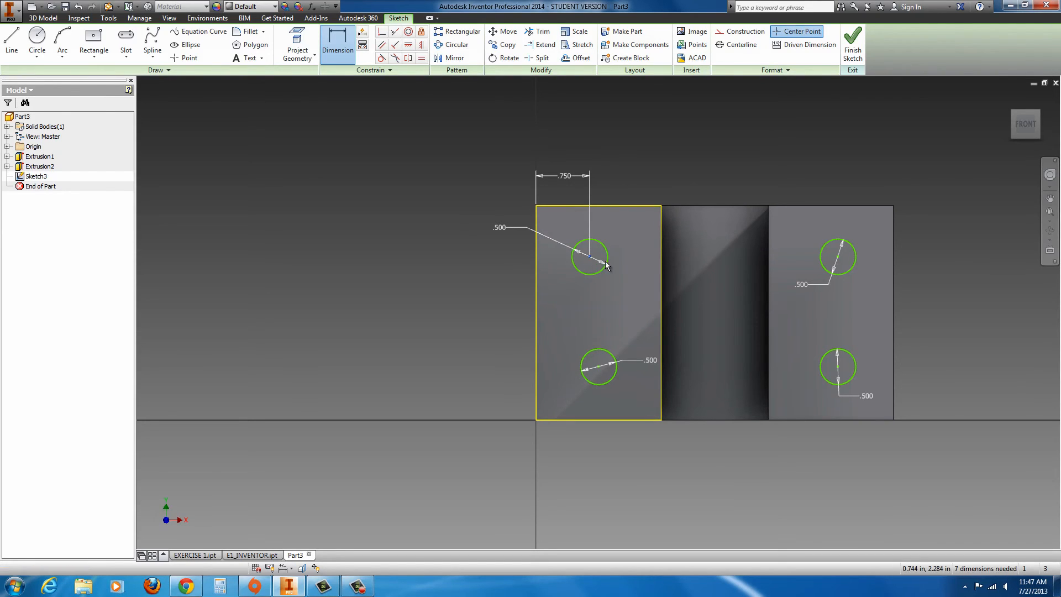
# Dimension the upper-left circle's center 0.75 in from the block's top edge
pyautogui.click(611, 206)
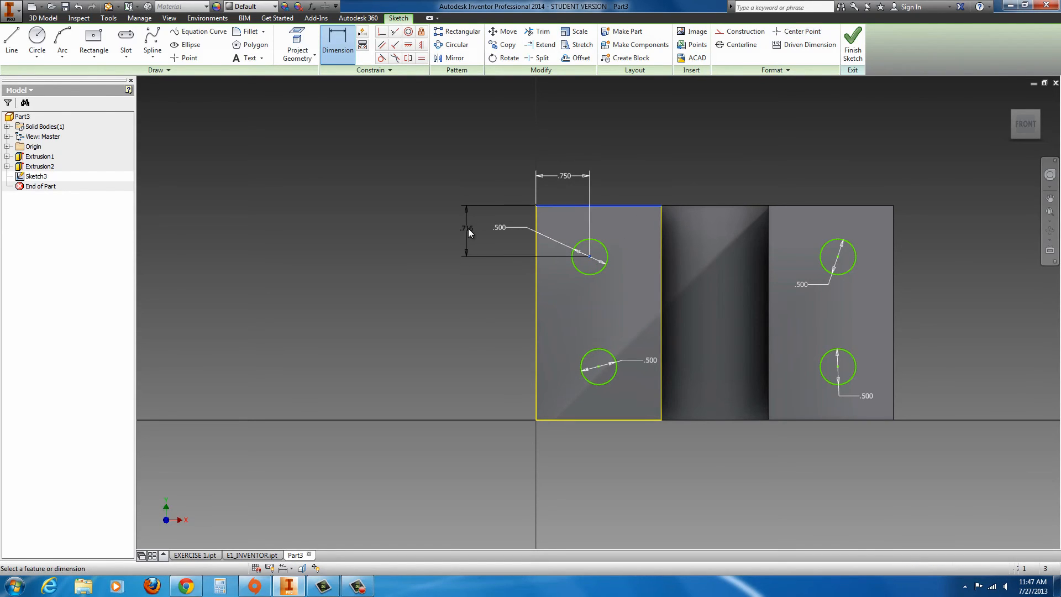
pyautogui.click(469, 228)
pyautogui.write('.75')
pyautogui.press('Return')
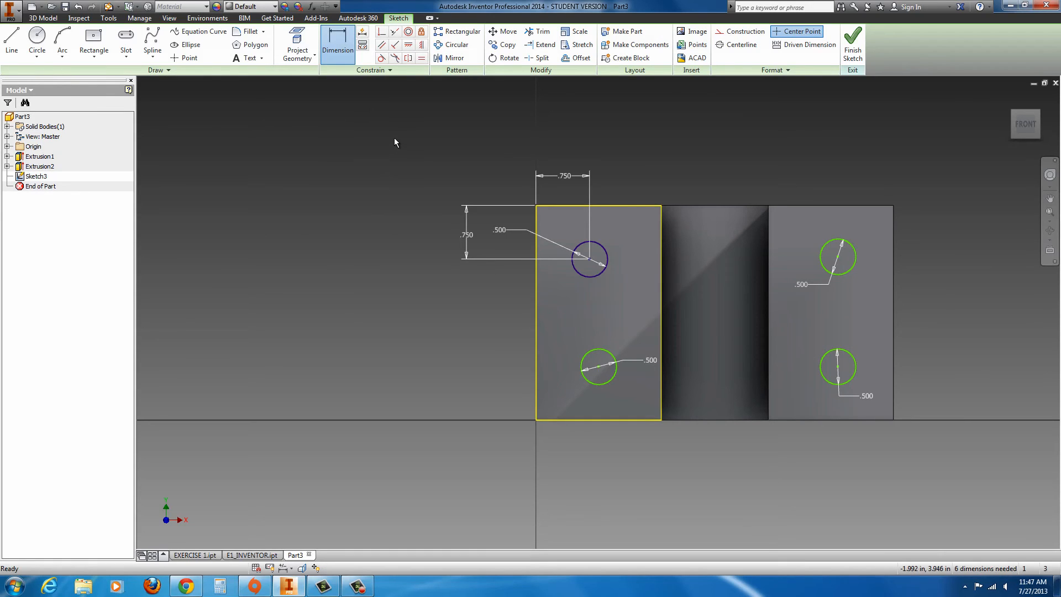
pyautogui.press('Escape')
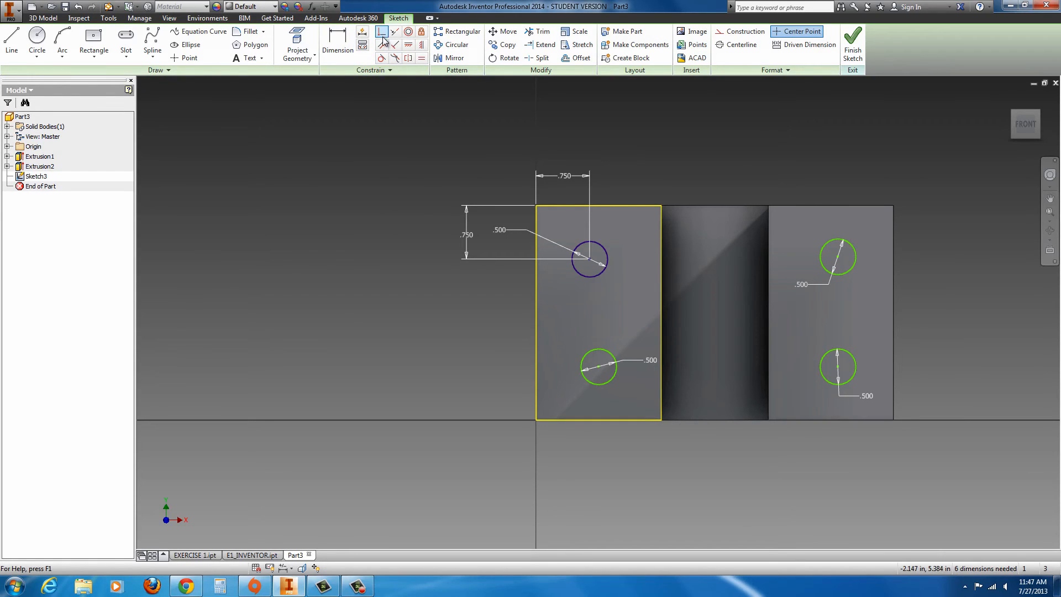
# Apply horizontal constraints between the centers of the two upper circles and between those of the two lower circles
pyautogui.click(409, 49)
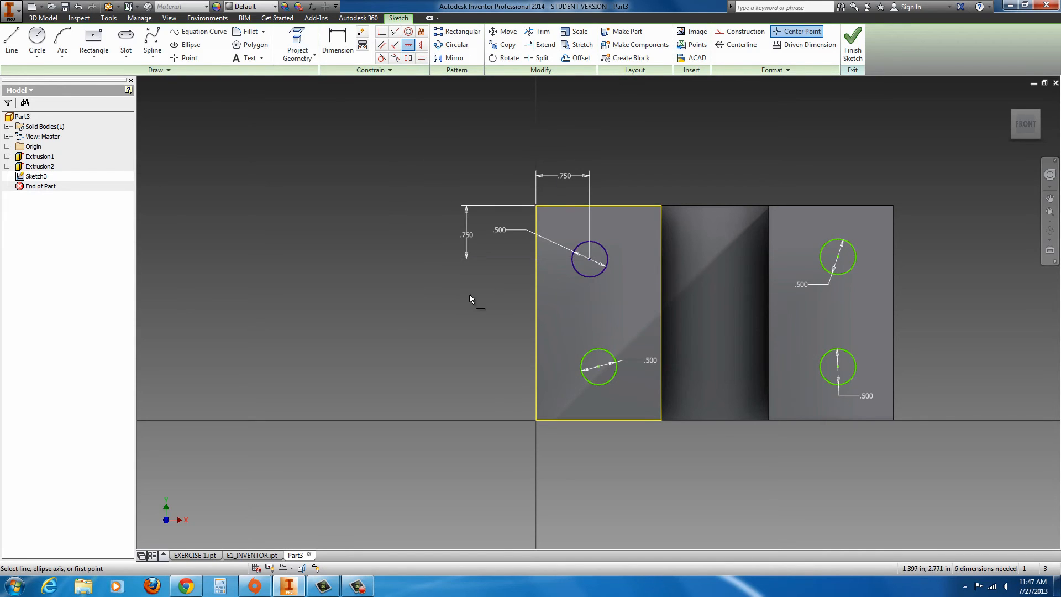
pyautogui.click(591, 261)
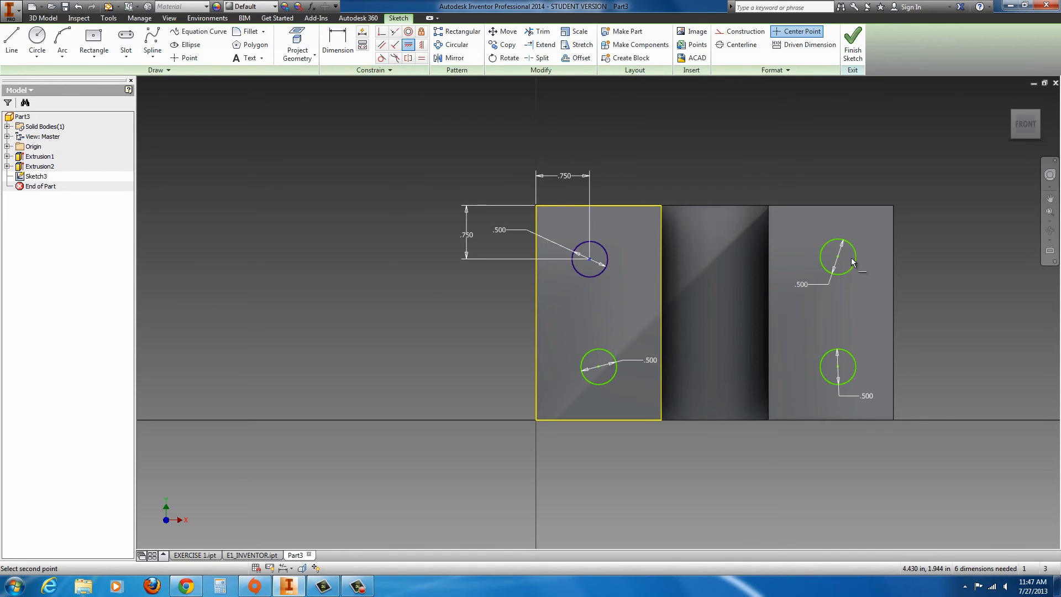
pyautogui.click(841, 271)
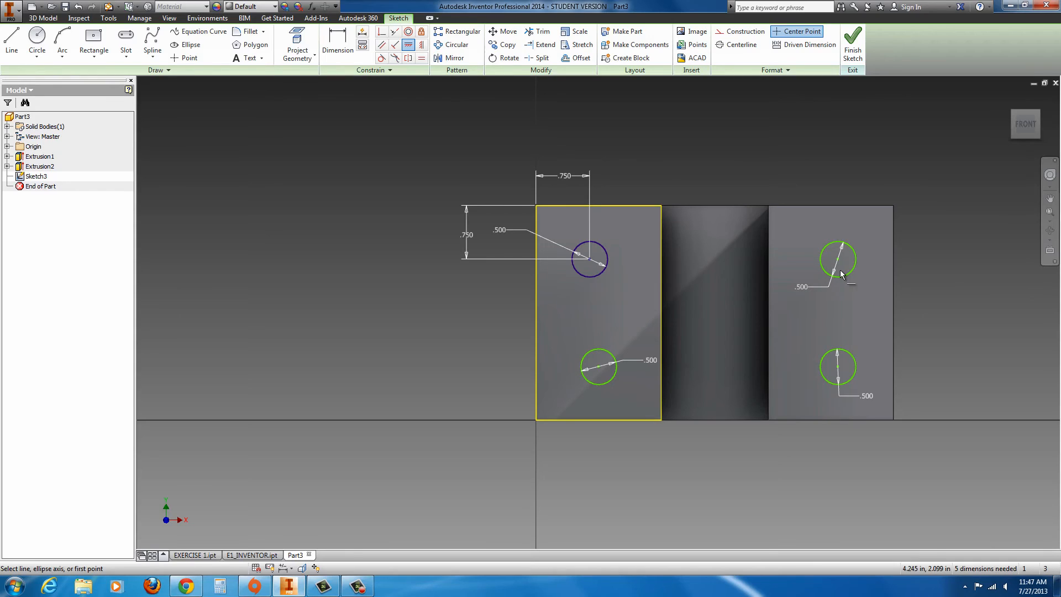
pyautogui.click(598, 369)
pyautogui.click(840, 373)
# Apply a vertical constraint between the centers of the two circles left of the slot
pyautogui.click(422, 45)
pyautogui.click(590, 259)
pyautogui.click(601, 368)
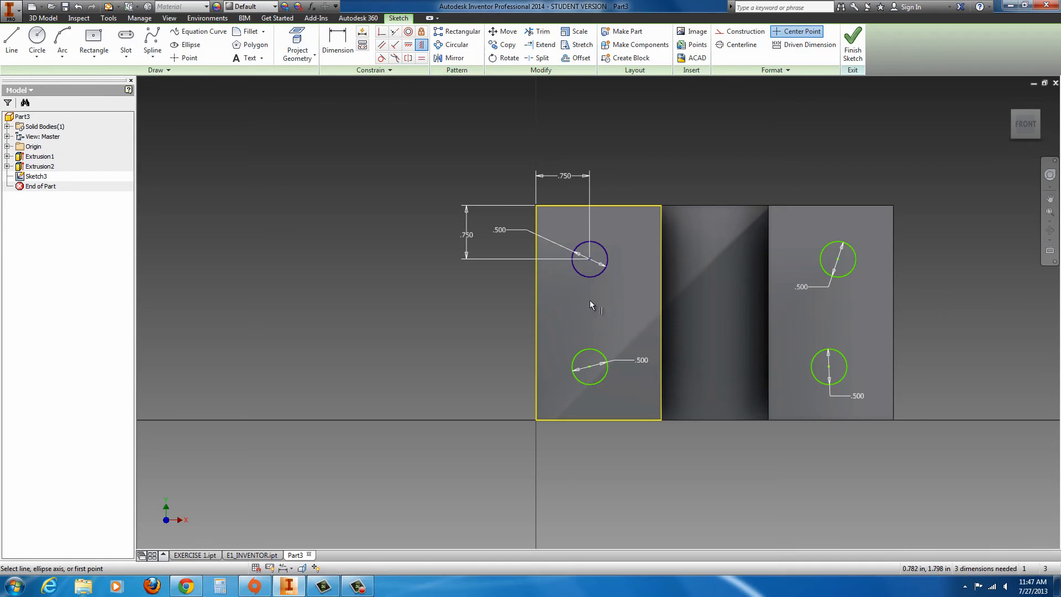
# Apply a vertical constraint between the centers of the two circles right of the slot
pyautogui.click(829, 368)
pyautogui.click(839, 261)
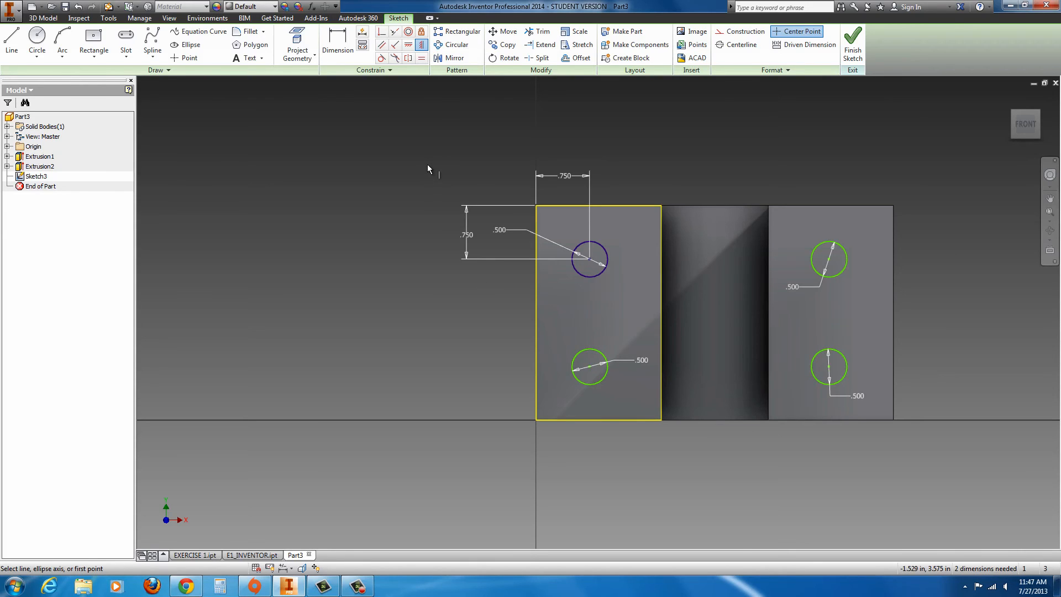
pyautogui.press('Escape')
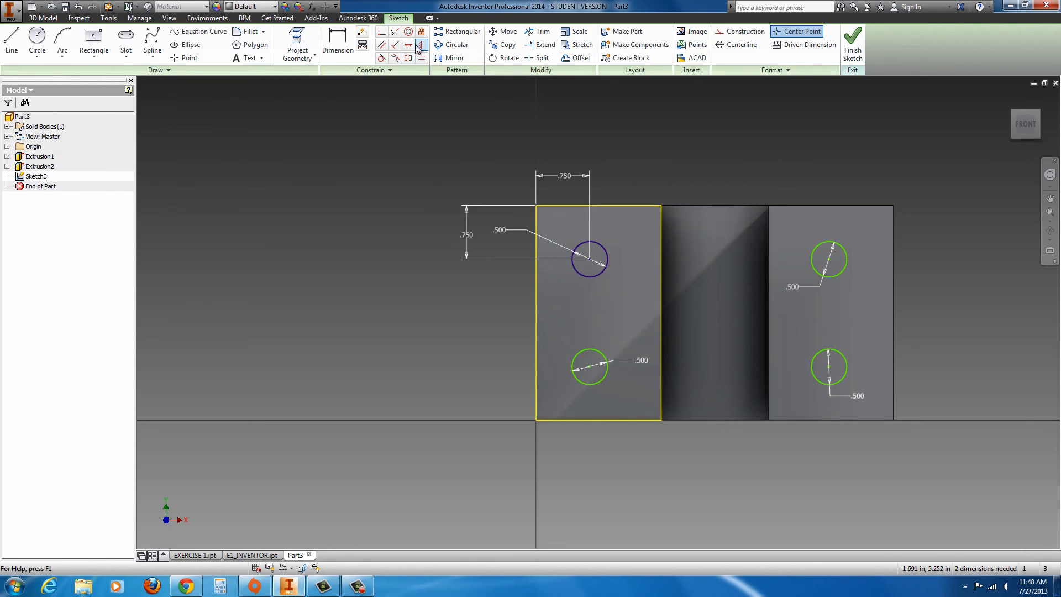
# Dimension the lower-left circle's center 0.75 in from the block's bottom edge
pyautogui.click(338, 41)
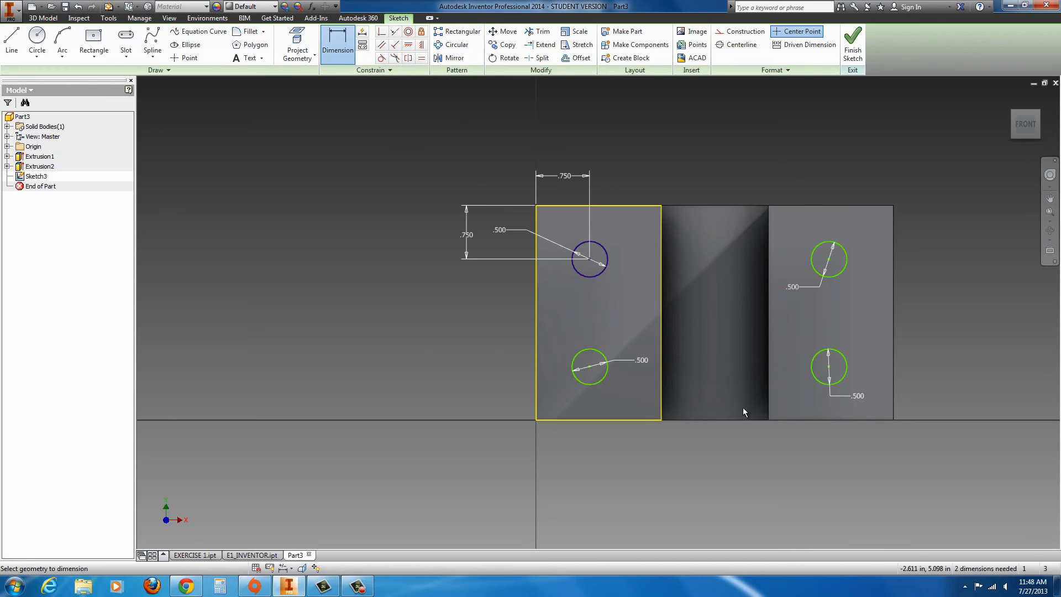
pyautogui.click(840, 387)
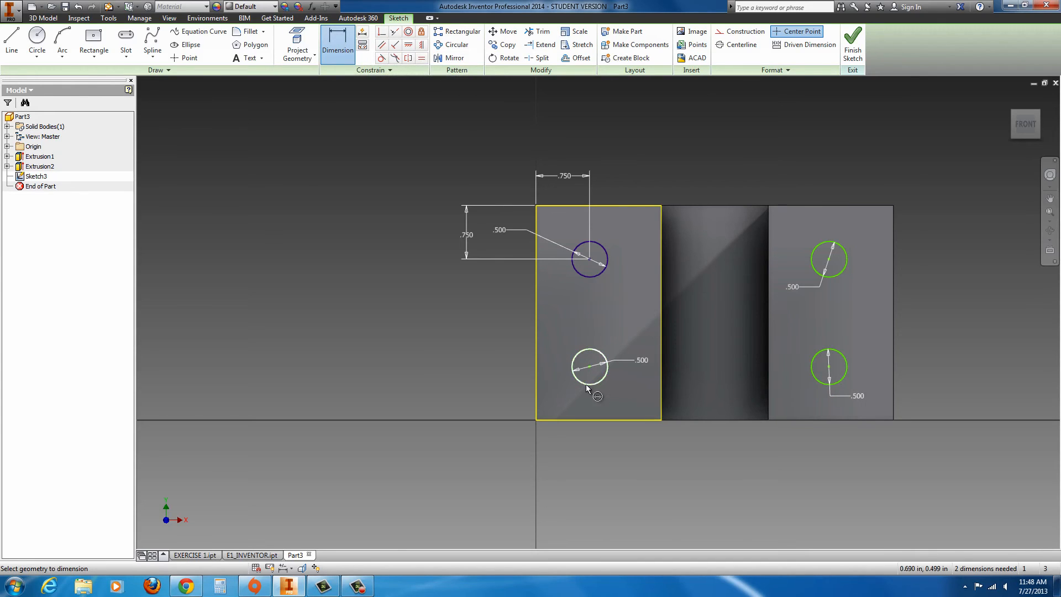
pyautogui.click(590, 367)
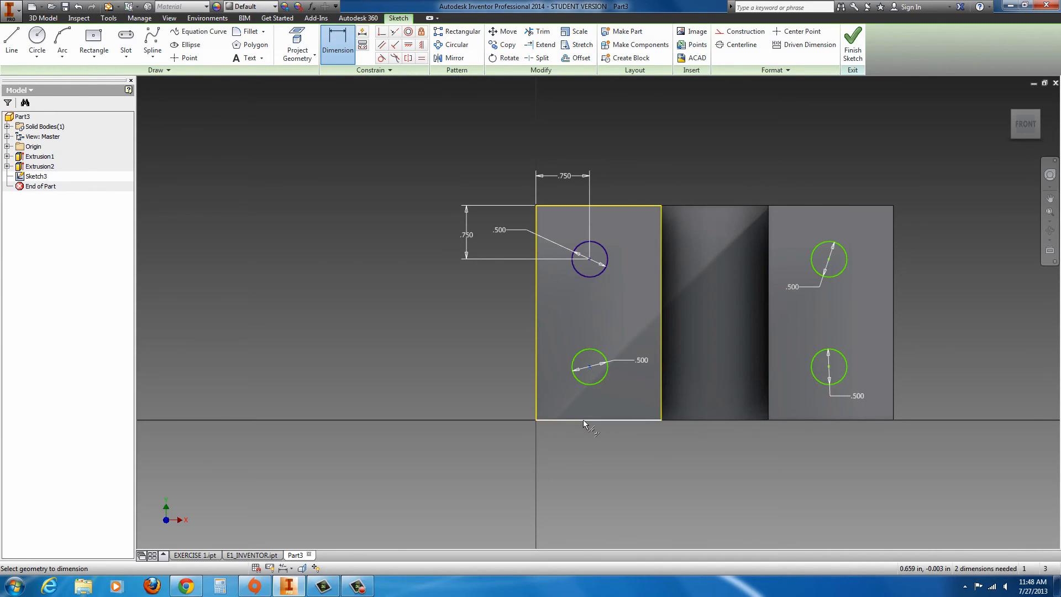
pyautogui.click(589, 420)
pyautogui.click(486, 397)
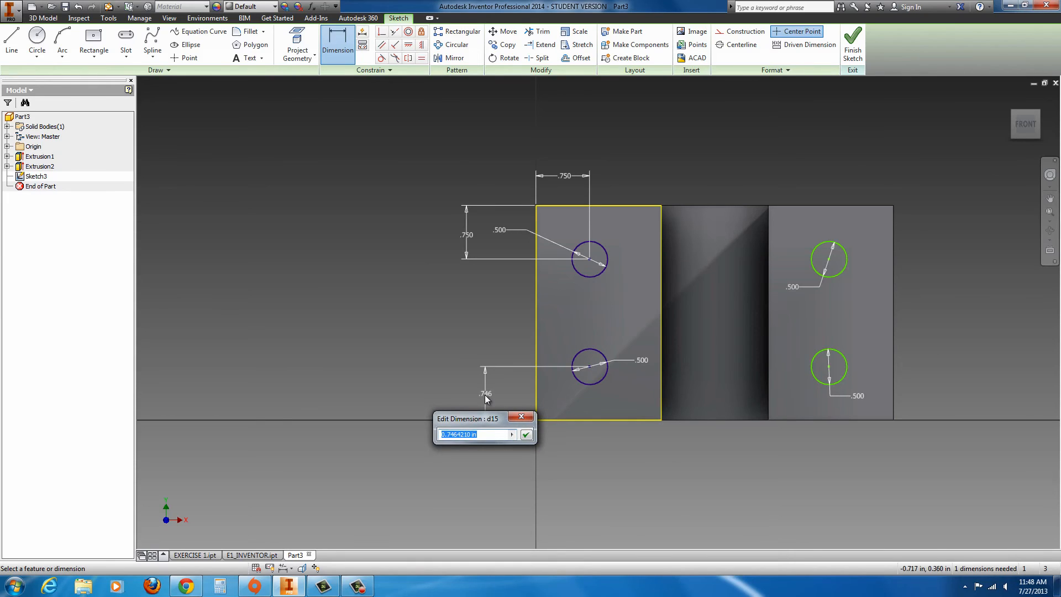
pyautogui.write('.75')
pyautogui.press('Return')
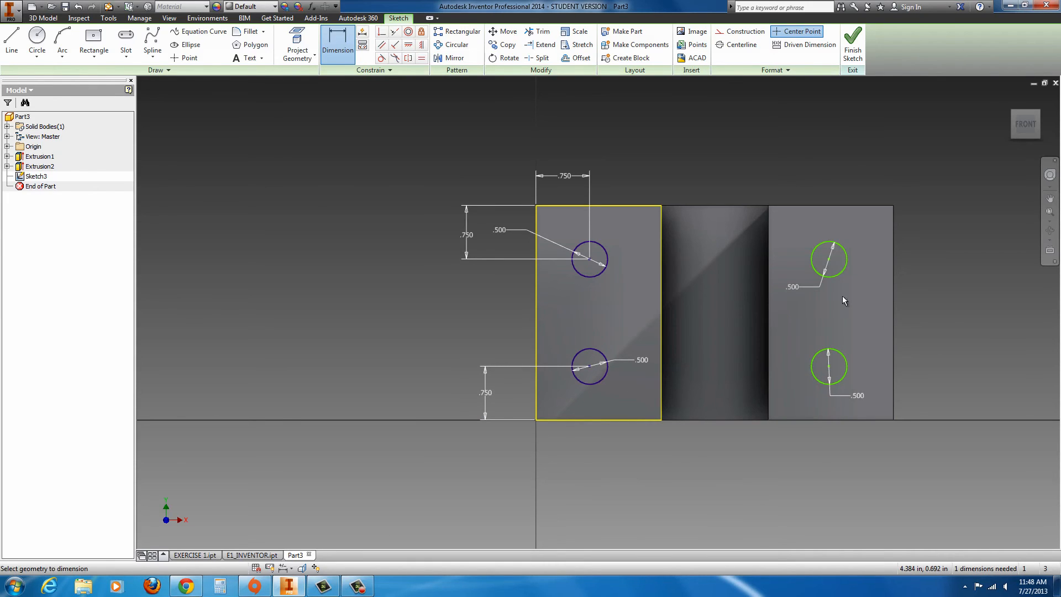
# Dimension the upper-right circle's center 0.75 in from the block's right edge
pyautogui.click(891, 243)
pyautogui.click(829, 259)
pyautogui.click(863, 177)
pyautogui.write('.')
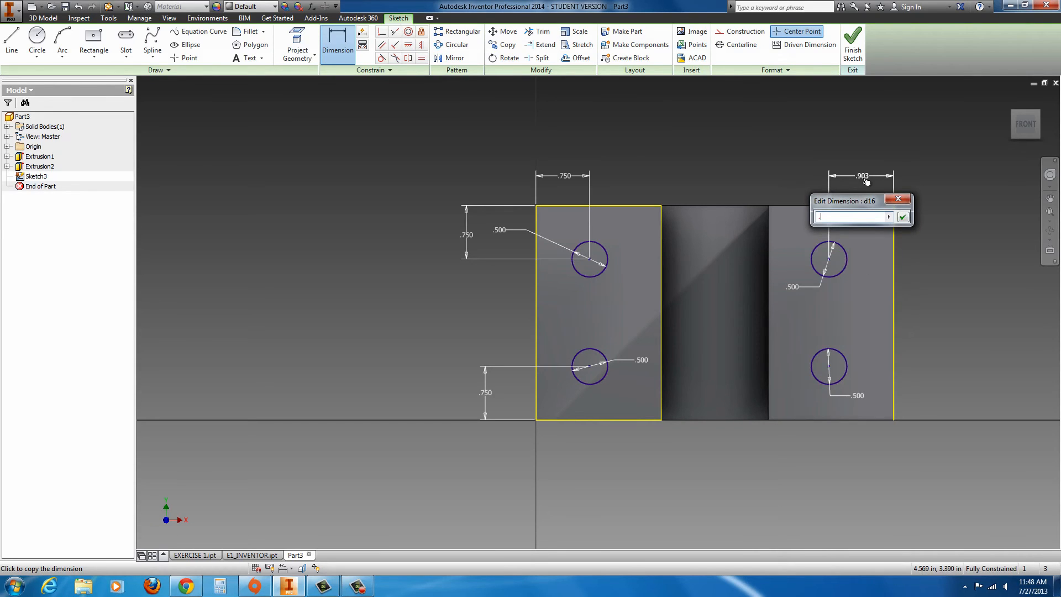
pyautogui.write('75')
pyautogui.press('Return')
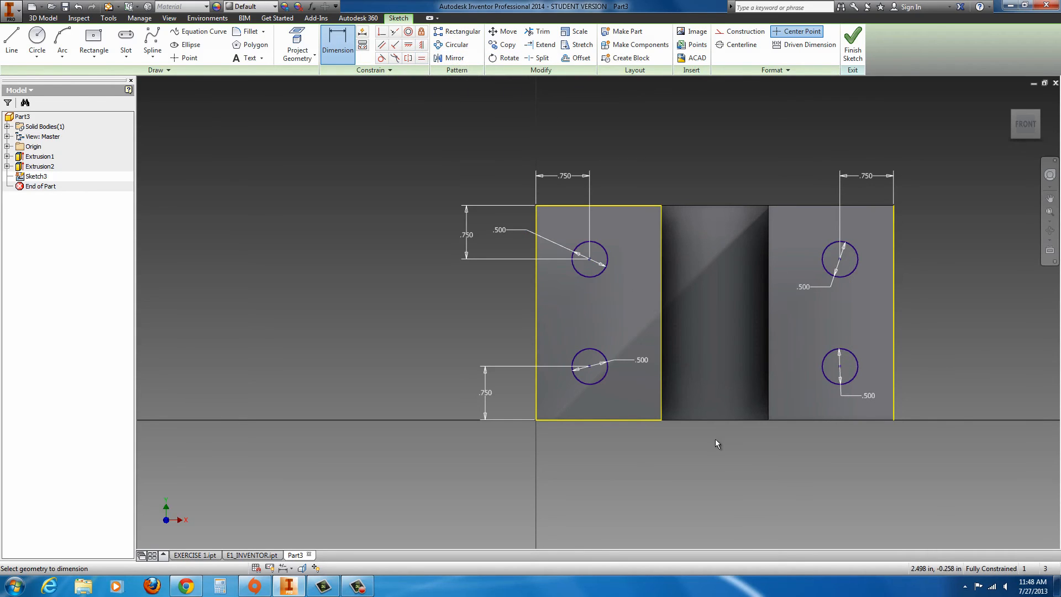
# Finish the sketch and extrude the four circles as a cut with extents All to make through holes in the block
pyautogui.press('F6')
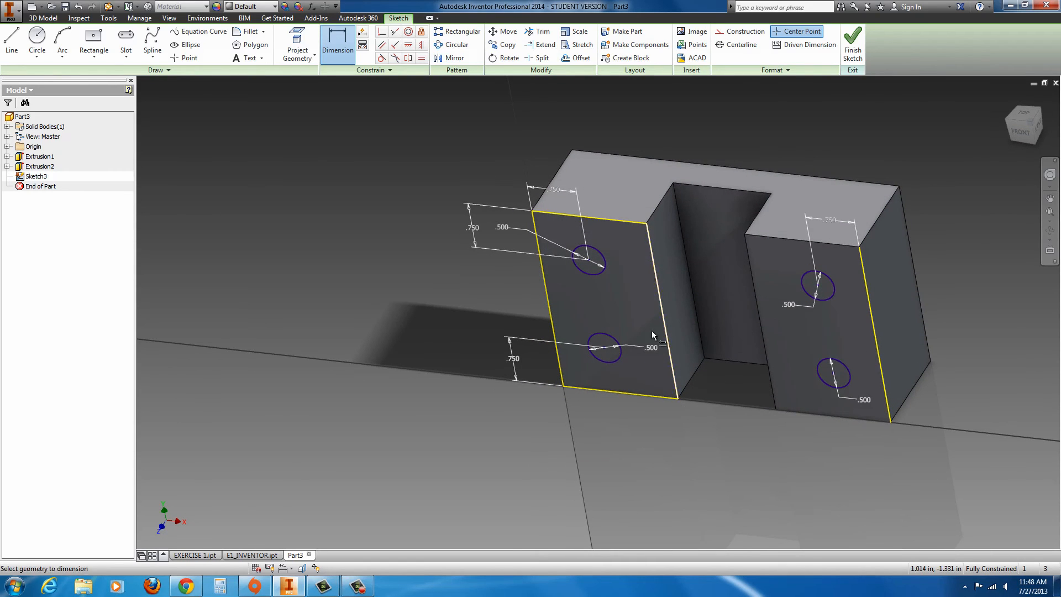
pyautogui.click(853, 41)
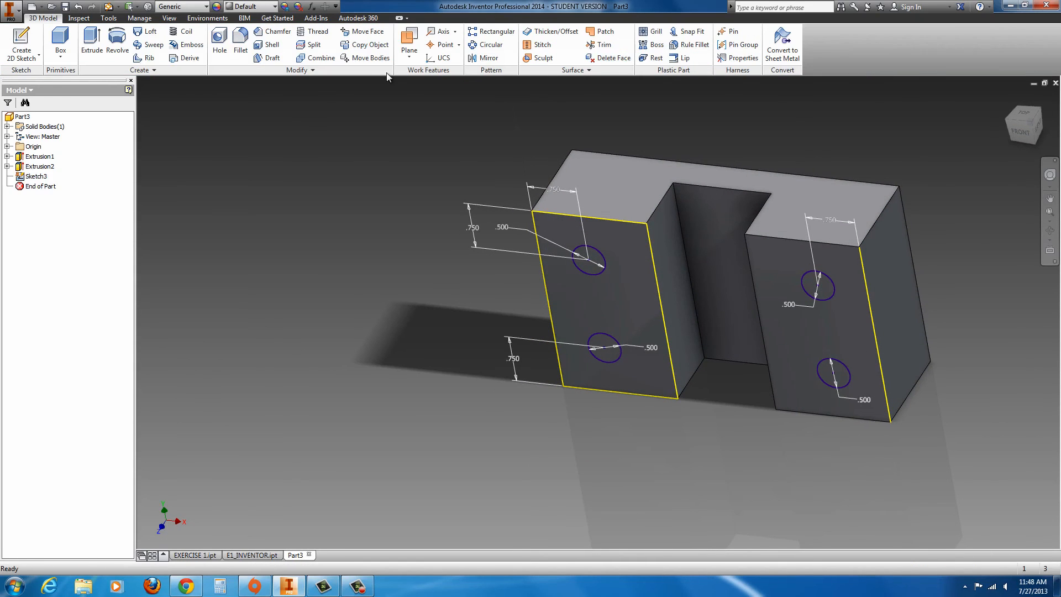
pyautogui.click(93, 38)
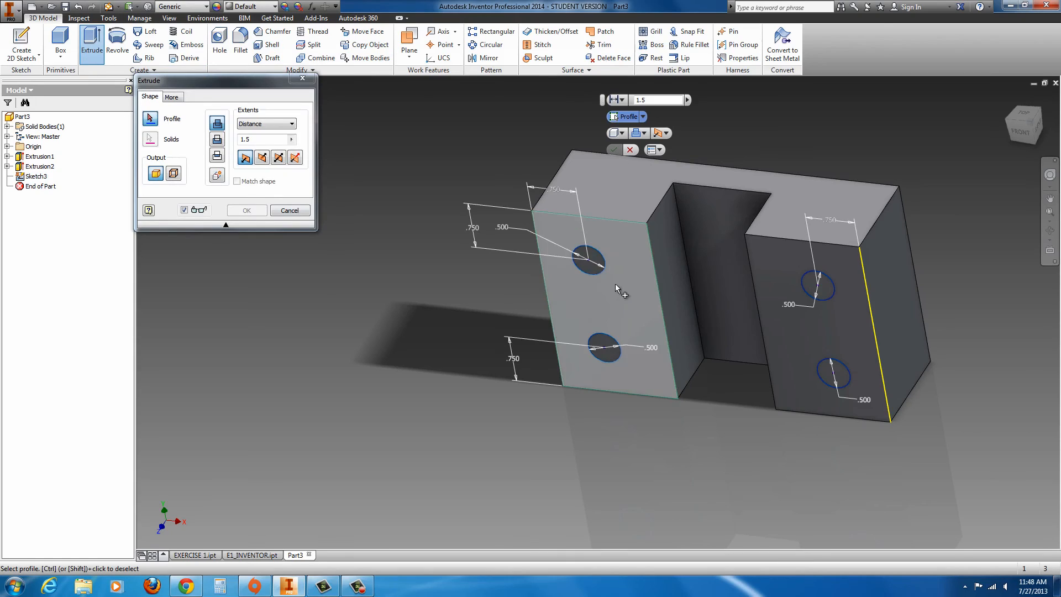
pyautogui.click(596, 269)
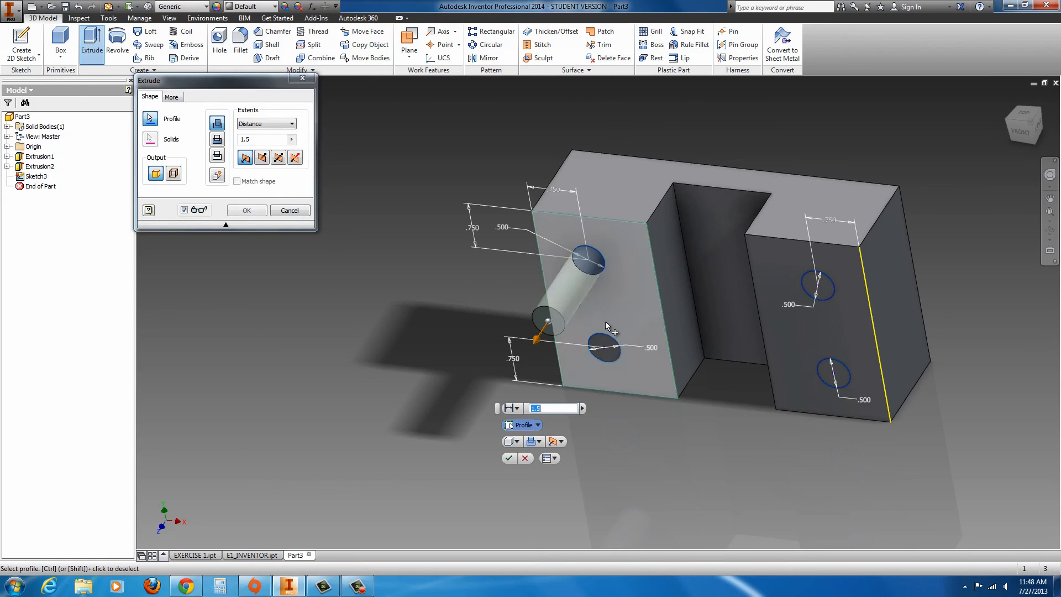
pyautogui.click(605, 350)
pyautogui.click(818, 296)
pyautogui.click(839, 386)
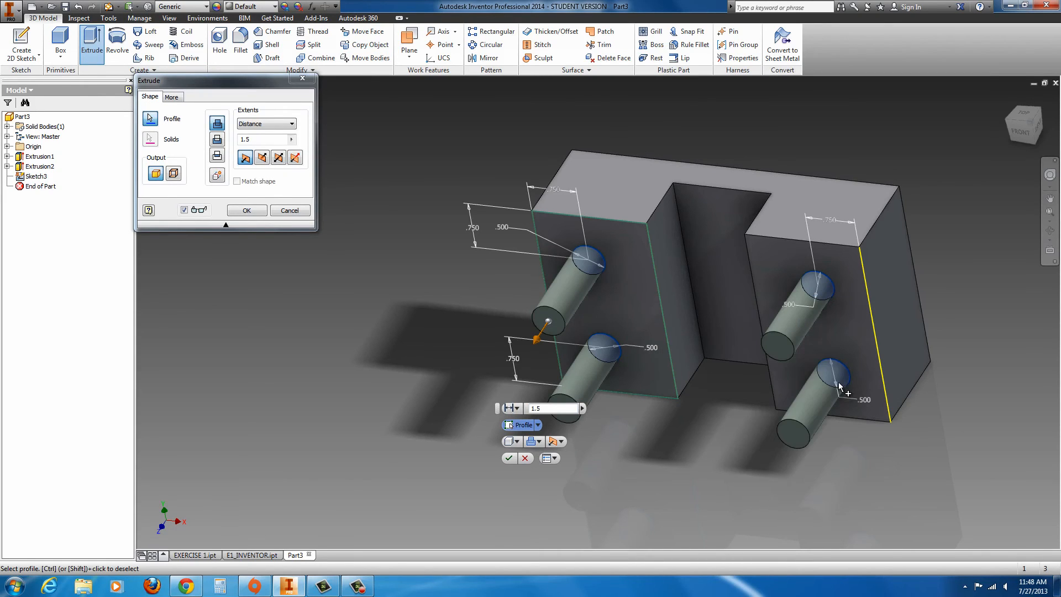
pyautogui.click(218, 139)
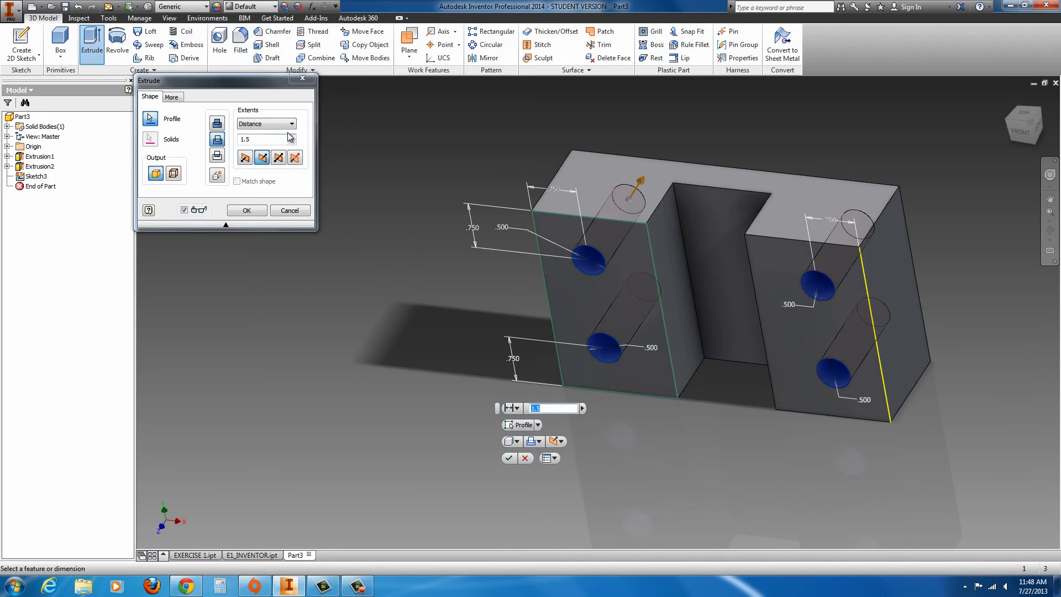
pyautogui.click(292, 124)
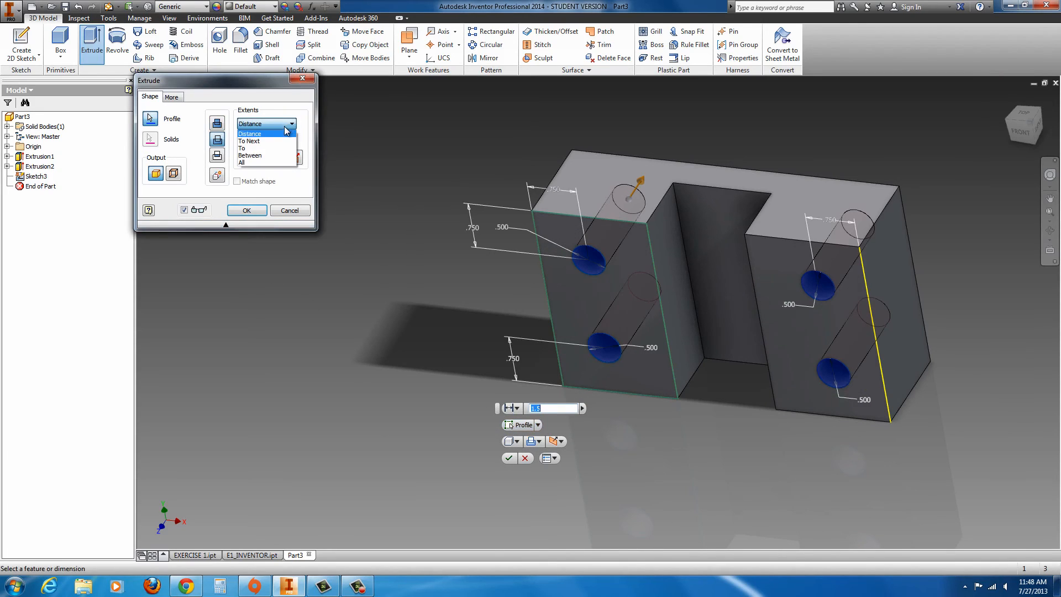
pyautogui.click(260, 162)
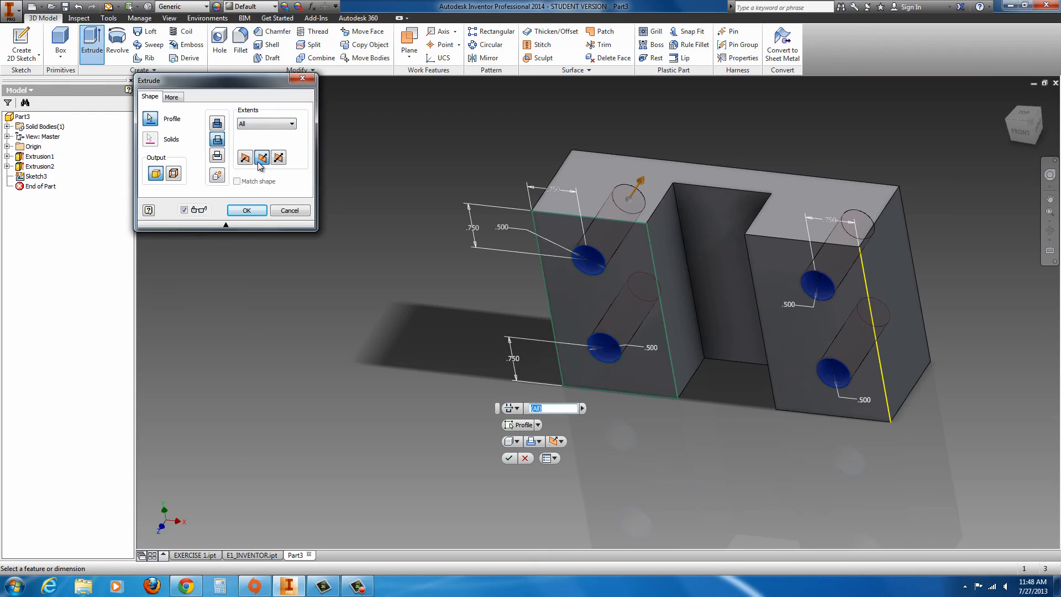
pyautogui.click(246, 212)
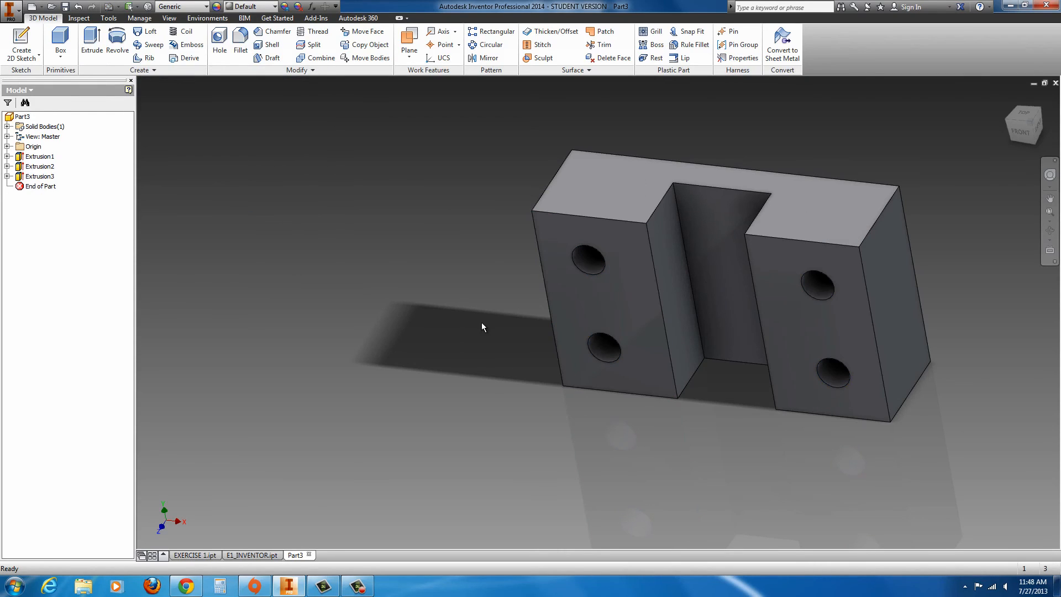
# Fillet the block's four outer corner edges with a 0.5 in radius
pyautogui.click(242, 43)
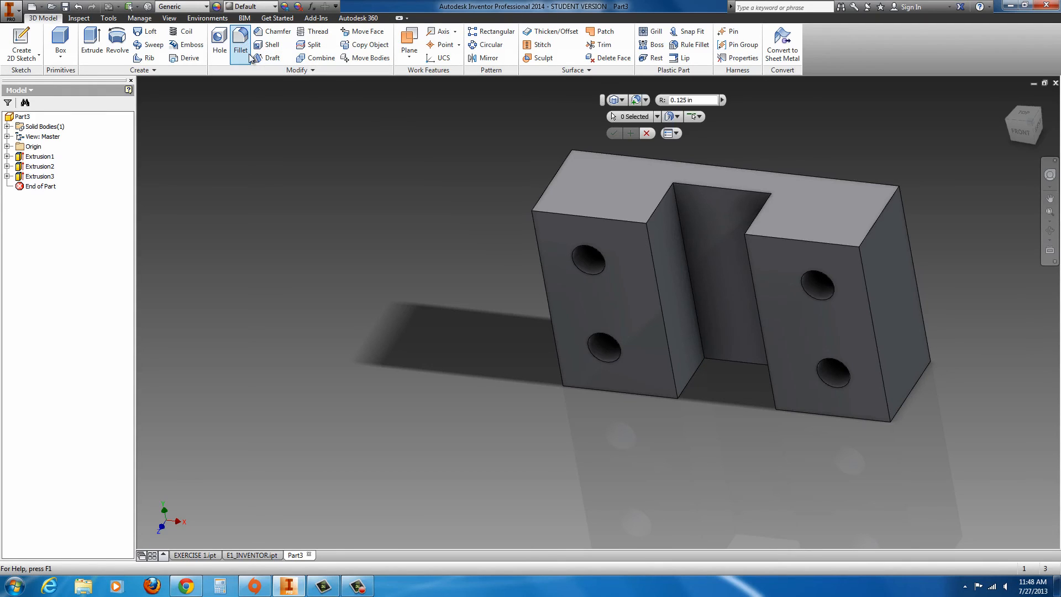
pyautogui.click(877, 224)
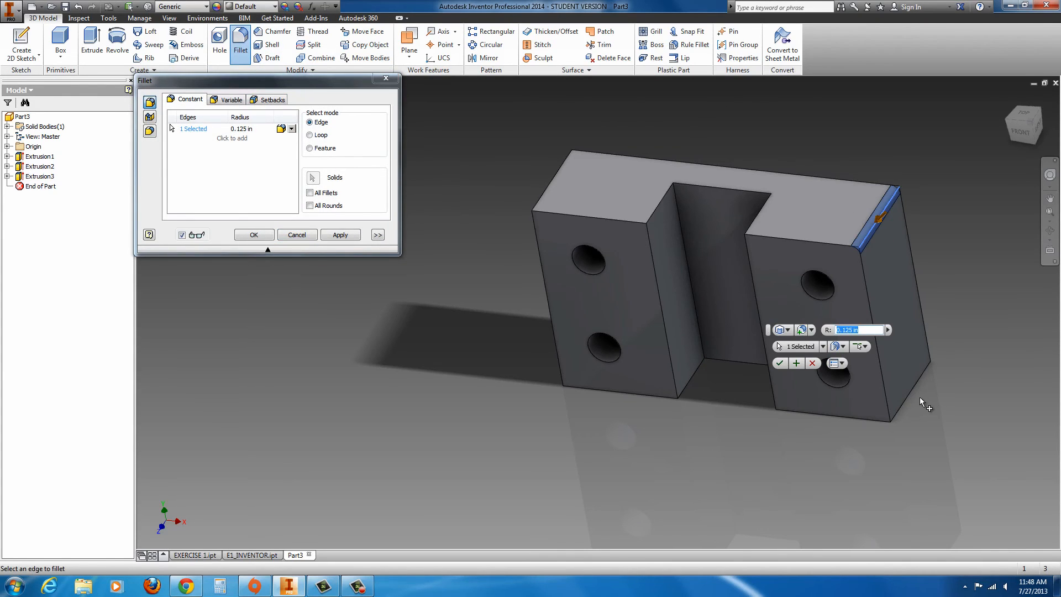
pyautogui.moveTo(880, 217); pyautogui.dragTo(873, 224)
pyautogui.click(918, 386)
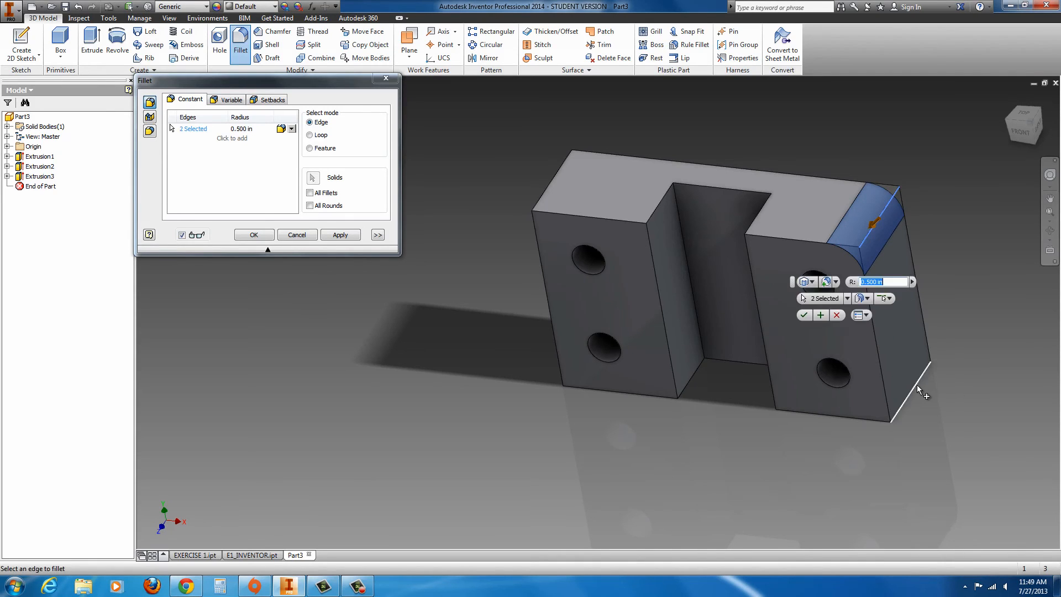
pyautogui.click(555, 176)
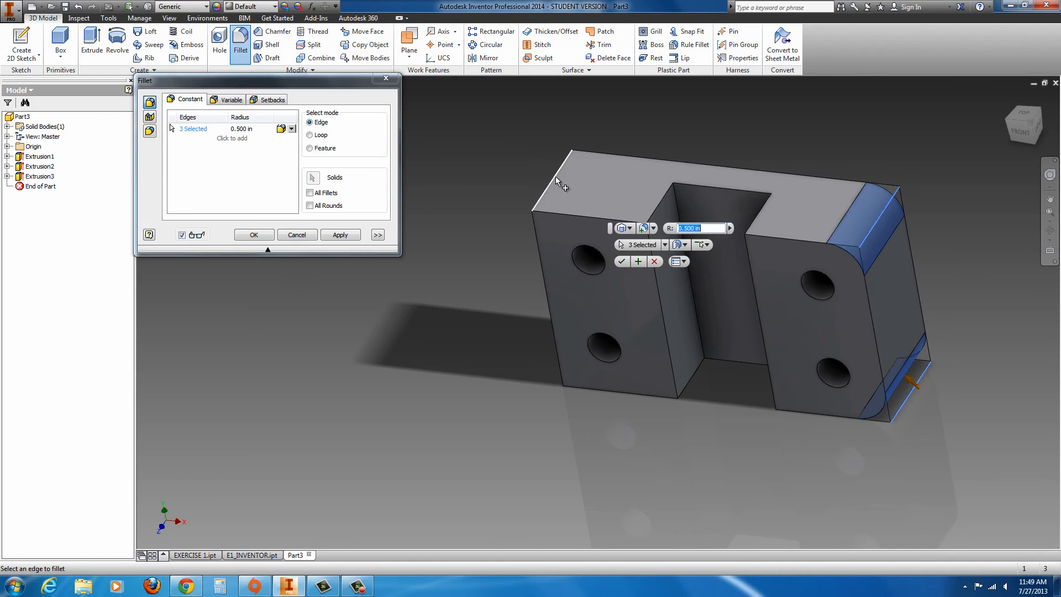
pyautogui.click(575, 378)
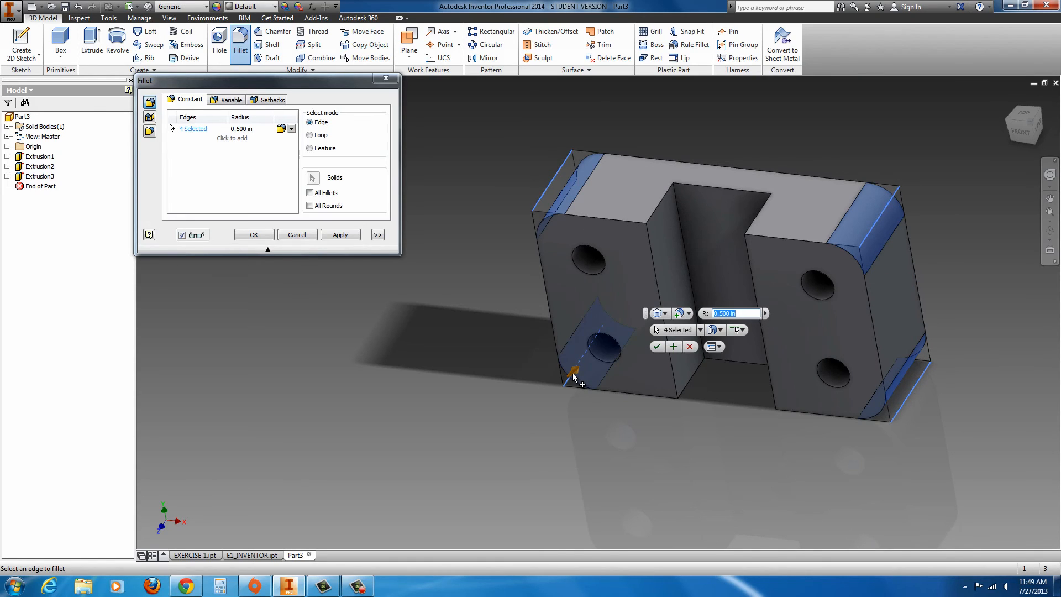
pyautogui.click(657, 347)
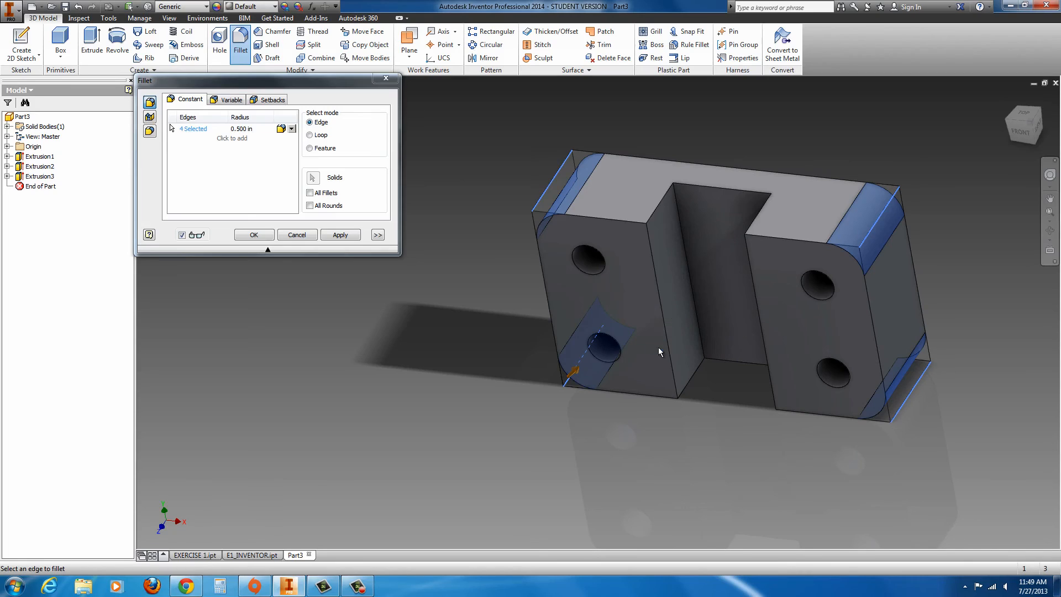
# Chamfer the outer edges of the front face on both sides of the slot by 0.125 in
pyautogui.click(272, 31)
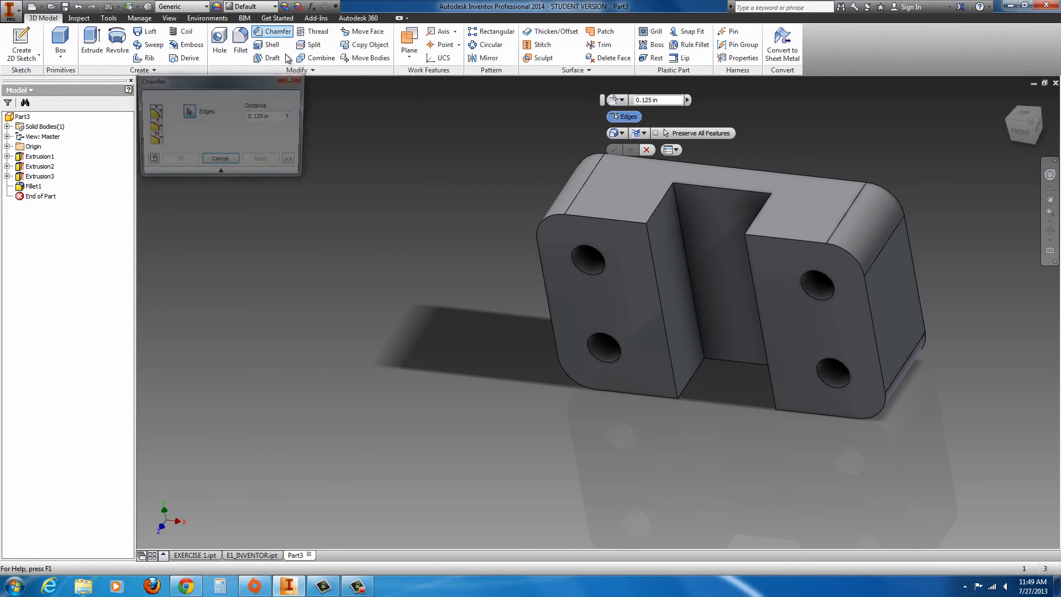
pyautogui.click(601, 219)
pyautogui.click(801, 242)
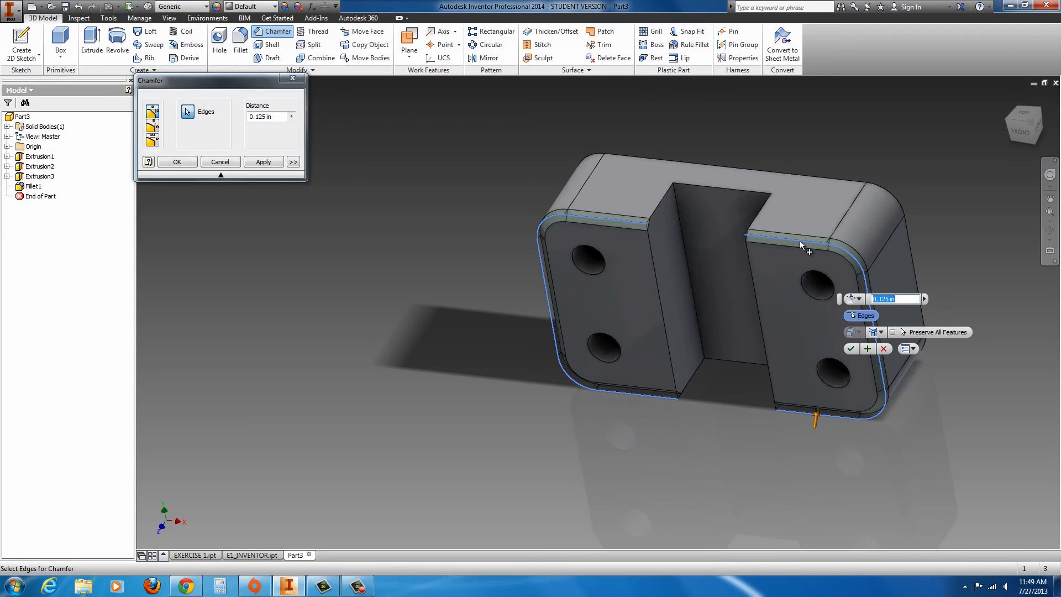
pyautogui.click(852, 349)
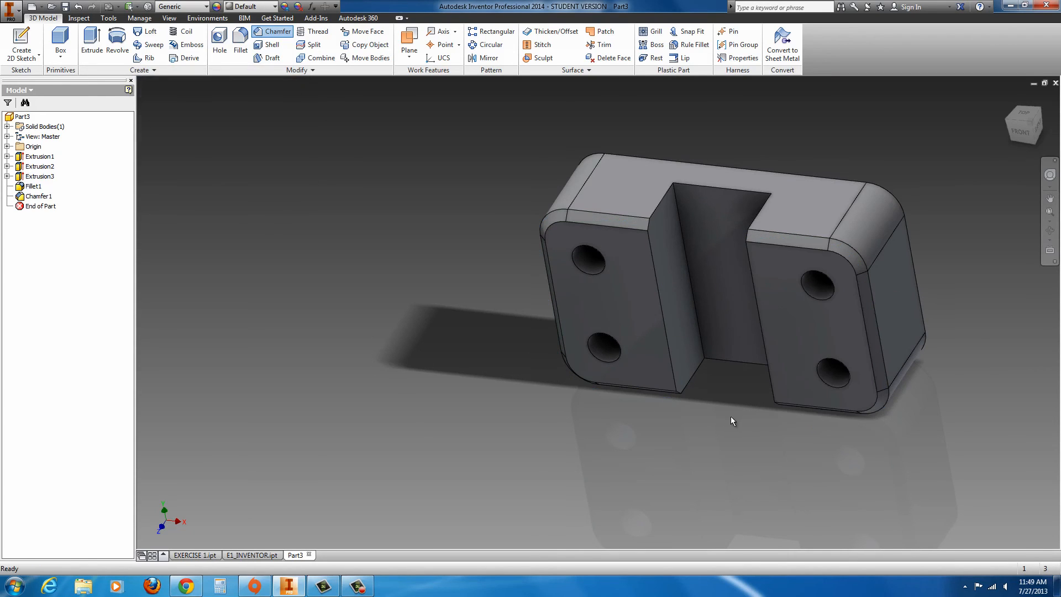
# Shell the block with a 0.1 in wall thickness, removing the flat back face
pyautogui.keyDown('shift'); pyautogui.moveTo(743, 394); pyautogui.dragTo(410, 159, button='middle'); pyautogui.keyUp('shift')
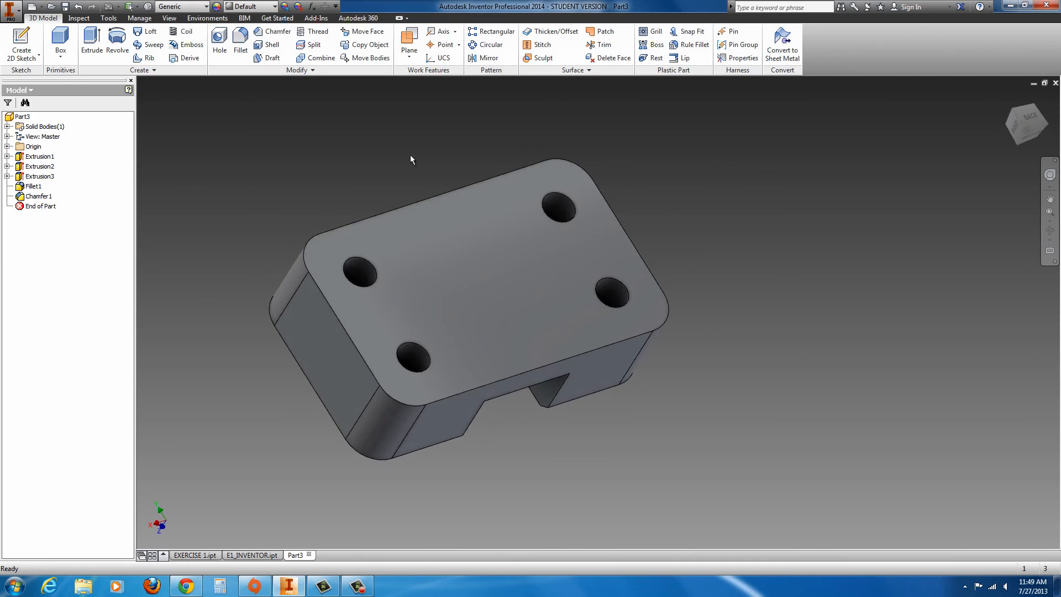
pyautogui.click(271, 45)
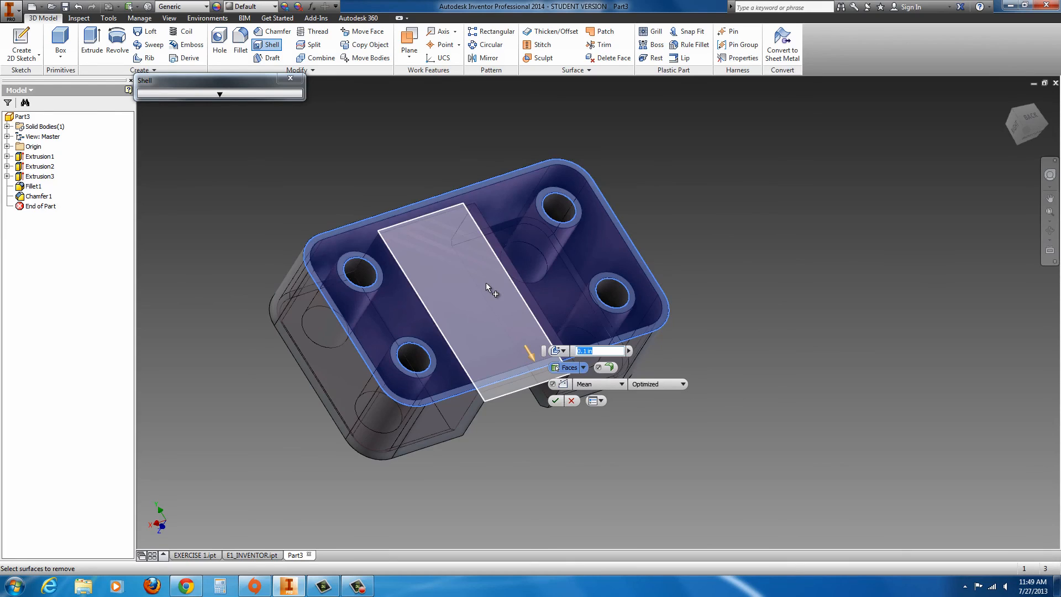
pyautogui.click(555, 402)
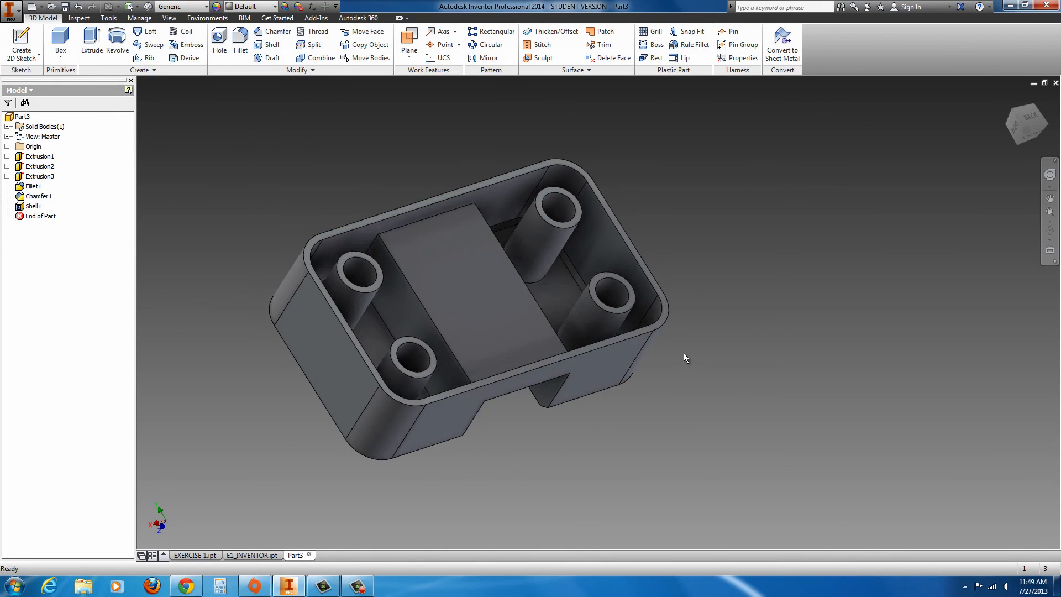
# Assign the Canary appearance from the Inventor Material Library to the shell feature
pyautogui.moveTo(684, 353)
pyautogui.keyDown('shift'); pyautogui.mouseDown(button='middle')
pyautogui.moveTo(649, 389)
pyautogui.moveTo(675, 353)
pyautogui.moveTo(758, 353)
pyautogui.moveTo(862, 298)
pyautogui.moveTo(830, 323)
pyautogui.moveTo(681, 341)
pyautogui.mouseUp(button='middle'); pyautogui.keyUp('shift')
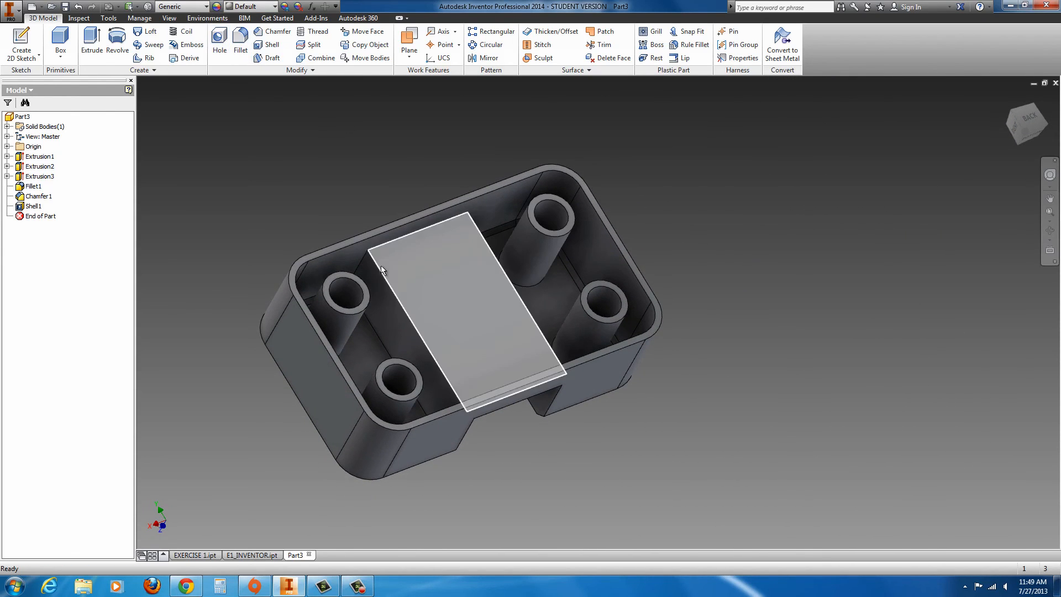
pyautogui.click(32, 206)
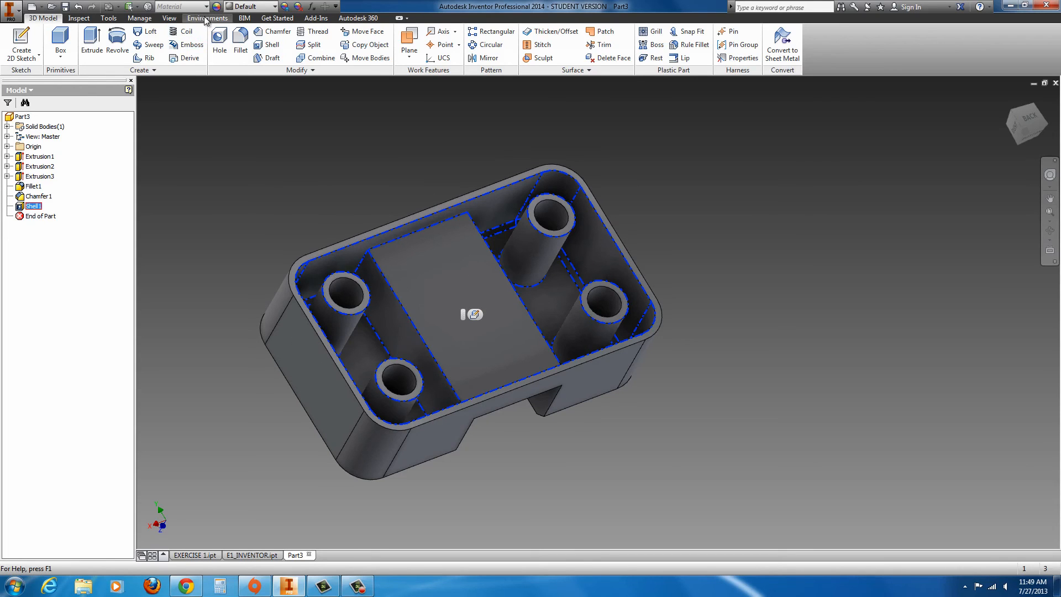
pyautogui.click(217, 6)
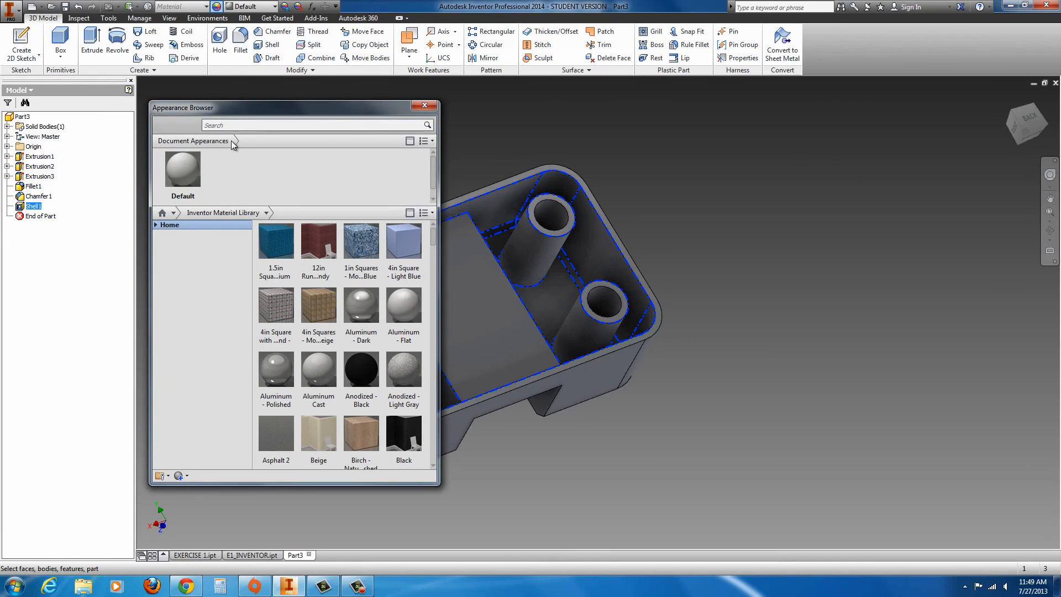
pyautogui.moveTo(434, 238); pyautogui.dragTo(435, 265)
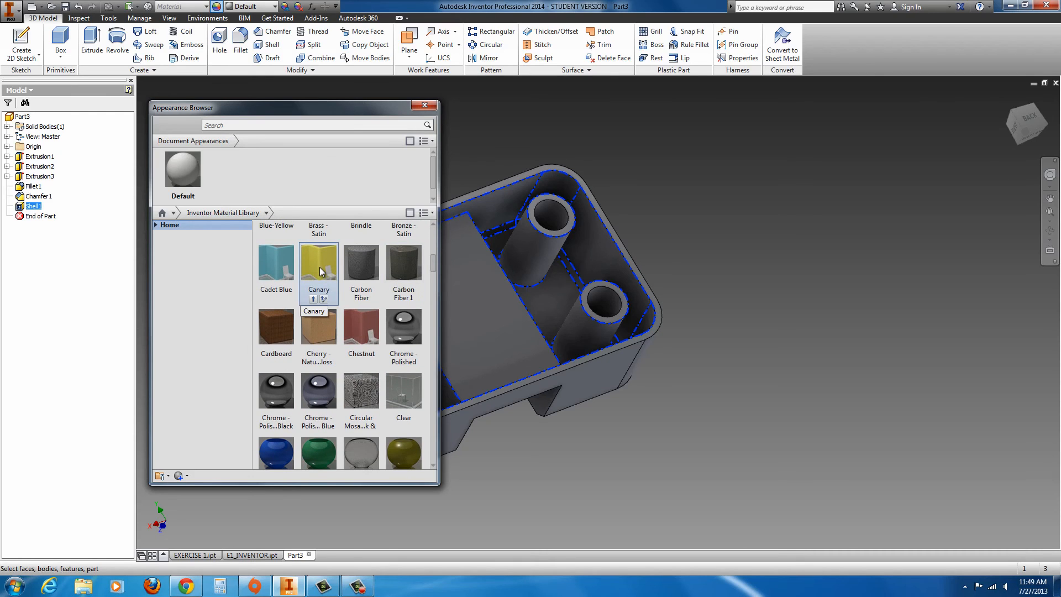
pyautogui.rightClick(320, 271)
pyautogui.click(343, 272)
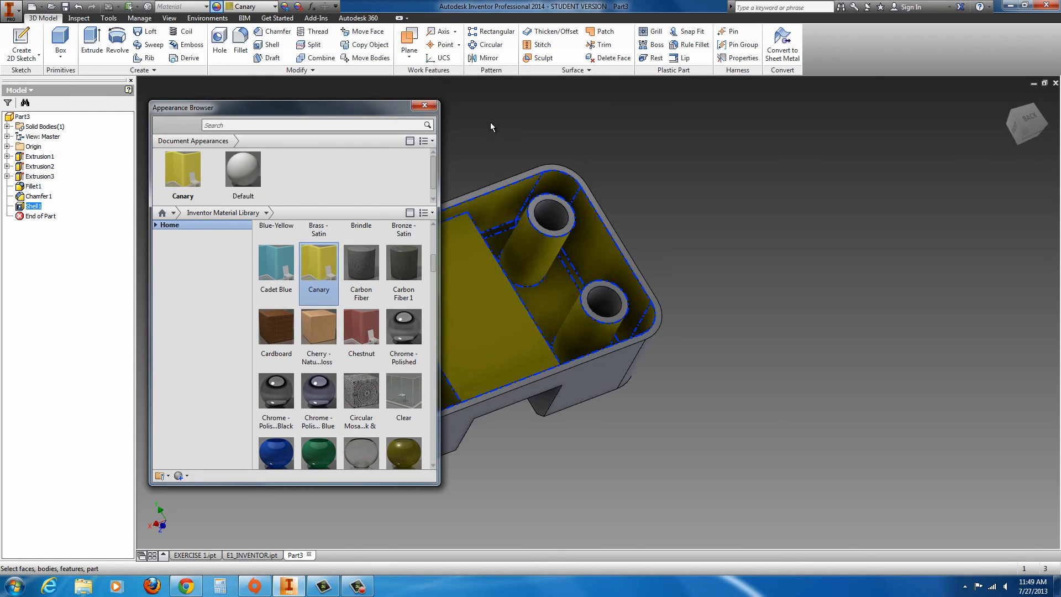
# Close the appearance browser and save the finished block on the Desktop as L1b
pyautogui.click(424, 105)
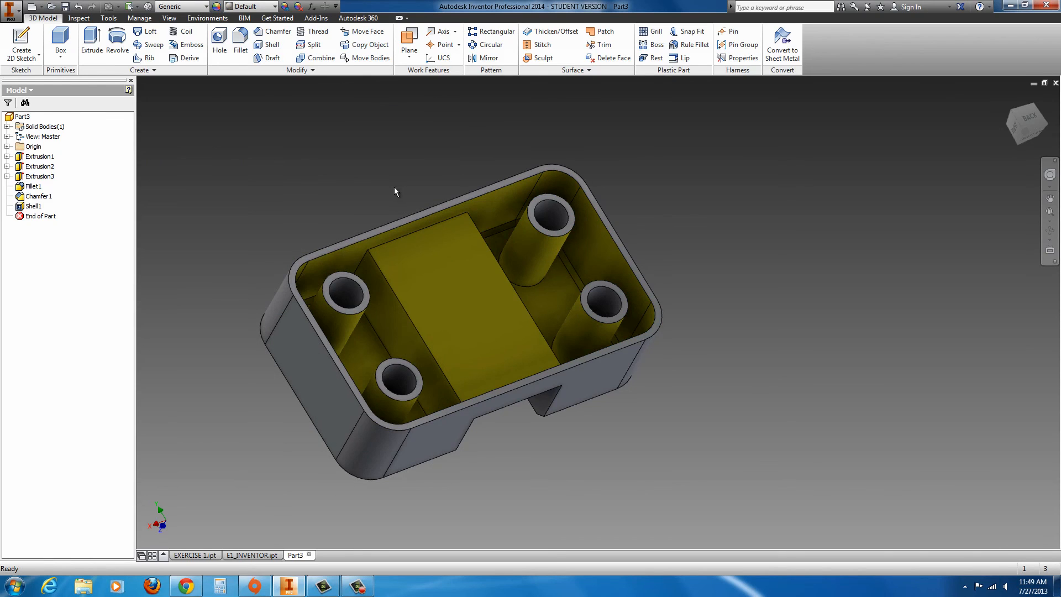
pyautogui.keyDown('shift'); pyautogui.moveTo(395, 192); pyautogui.dragTo(600, 235, button='middle'); pyautogui.keyUp('shift')
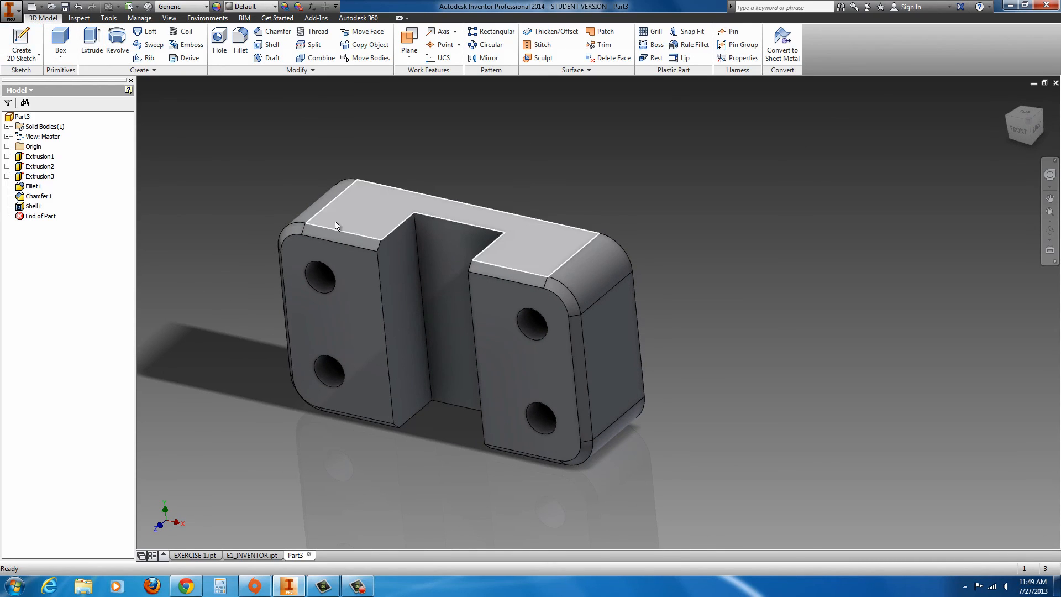
pyautogui.click(10, 10)
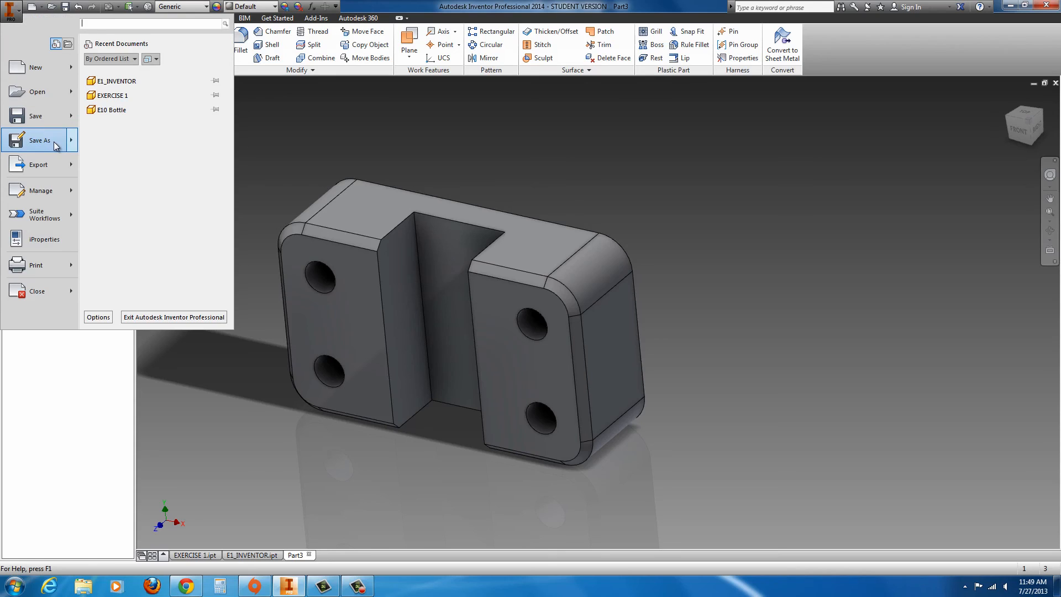
pyautogui.moveTo(55, 144)
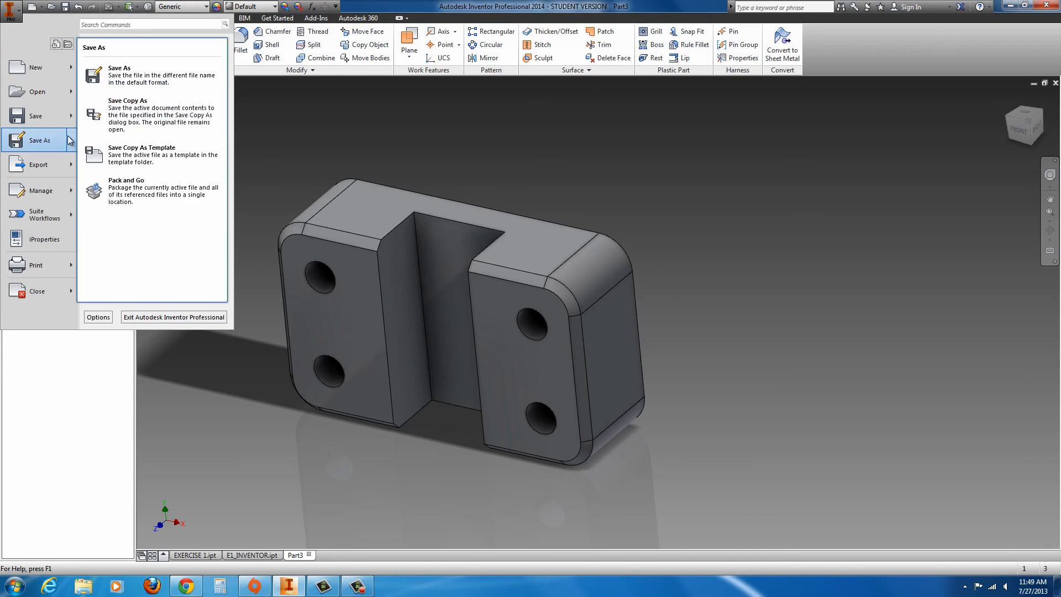
pyautogui.click(118, 77)
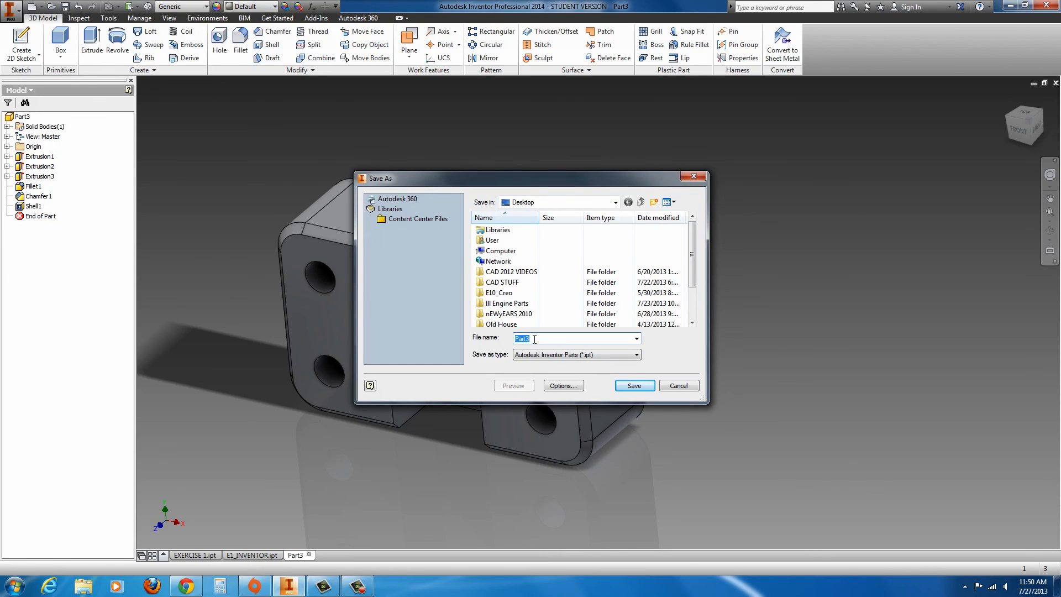
pyautogui.write('L1b')
pyautogui.click(634, 387)
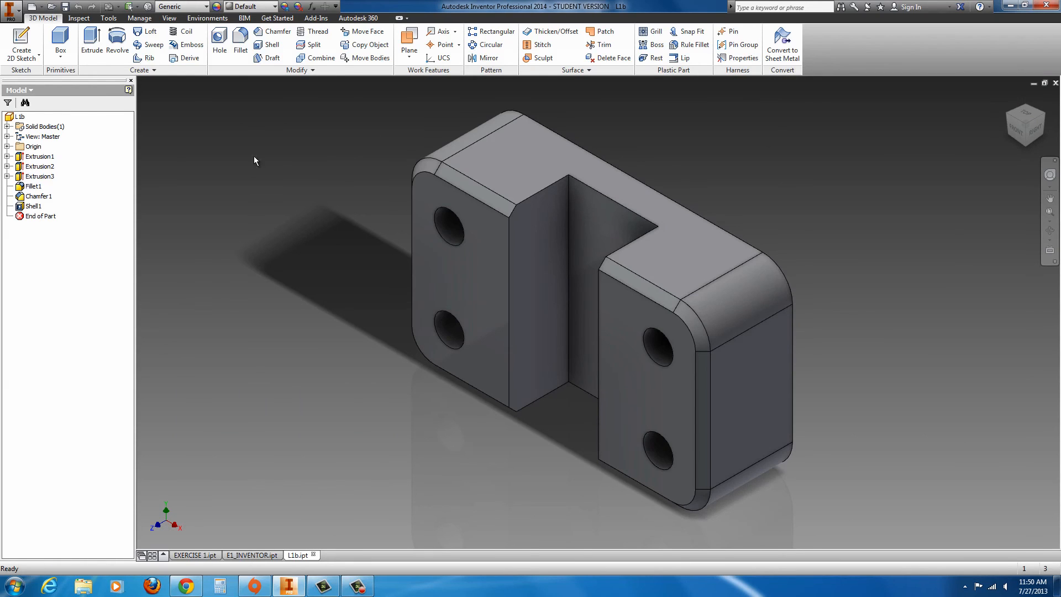
# Create a new part and start a 2D sketch on the front (XY) origin plane
pyautogui.click(19, 16)
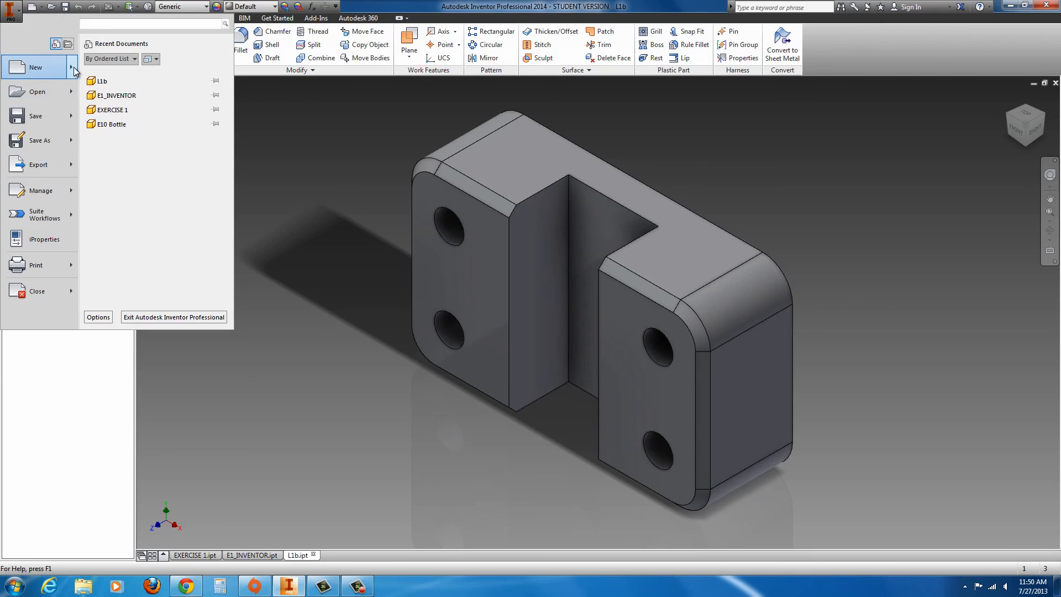
pyautogui.moveTo(77, 71)
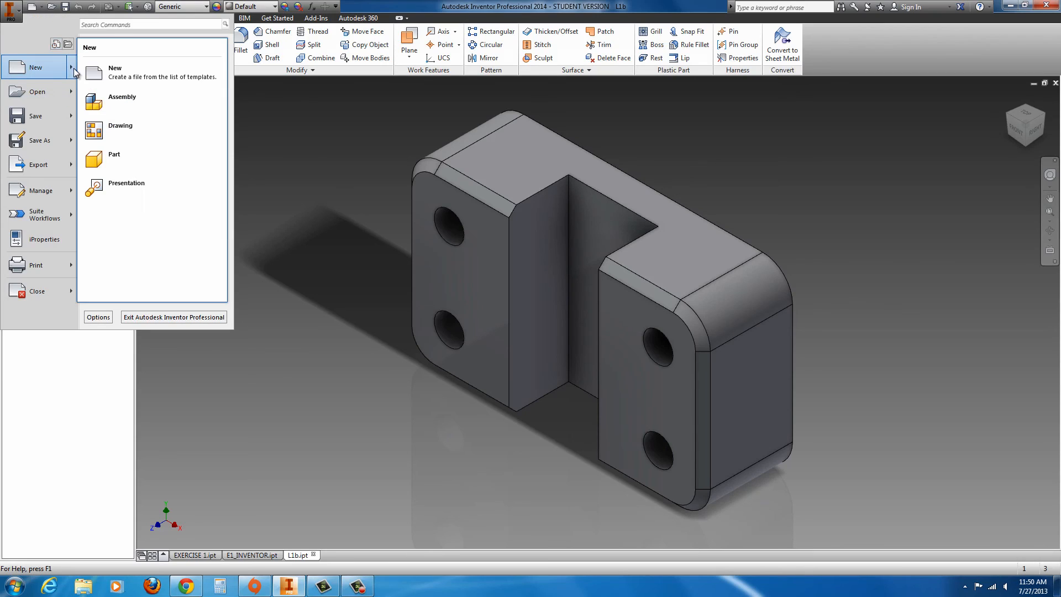
pyautogui.click(107, 155)
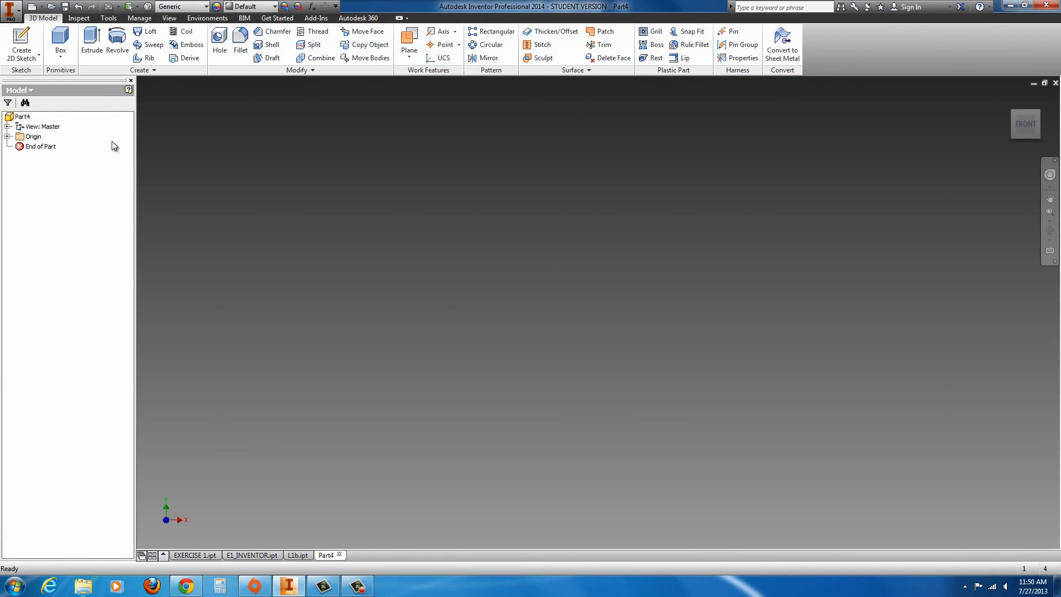
pyautogui.click(94, 41)
pyautogui.click(463, 327)
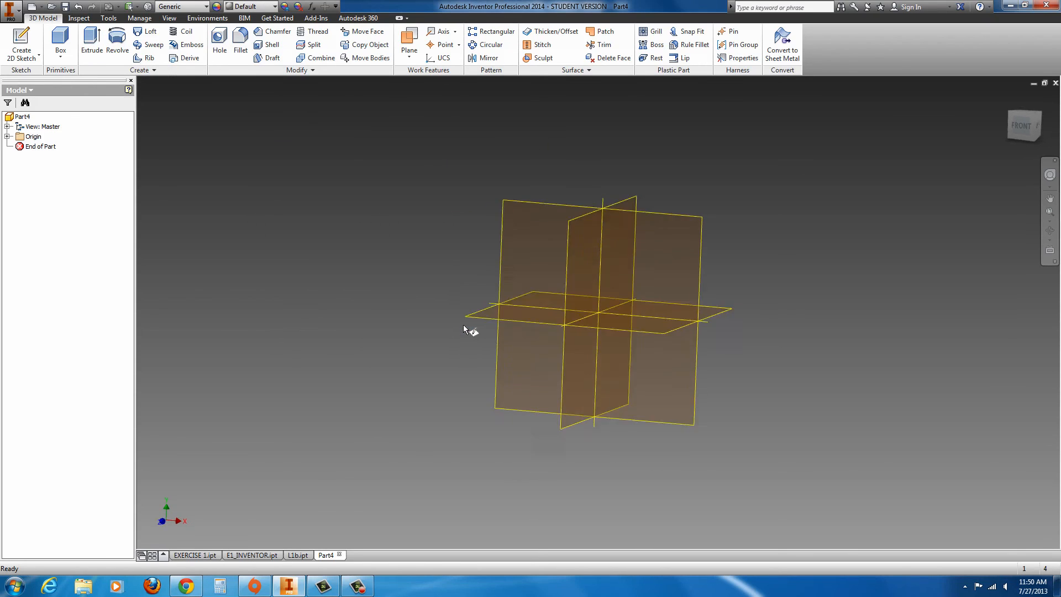
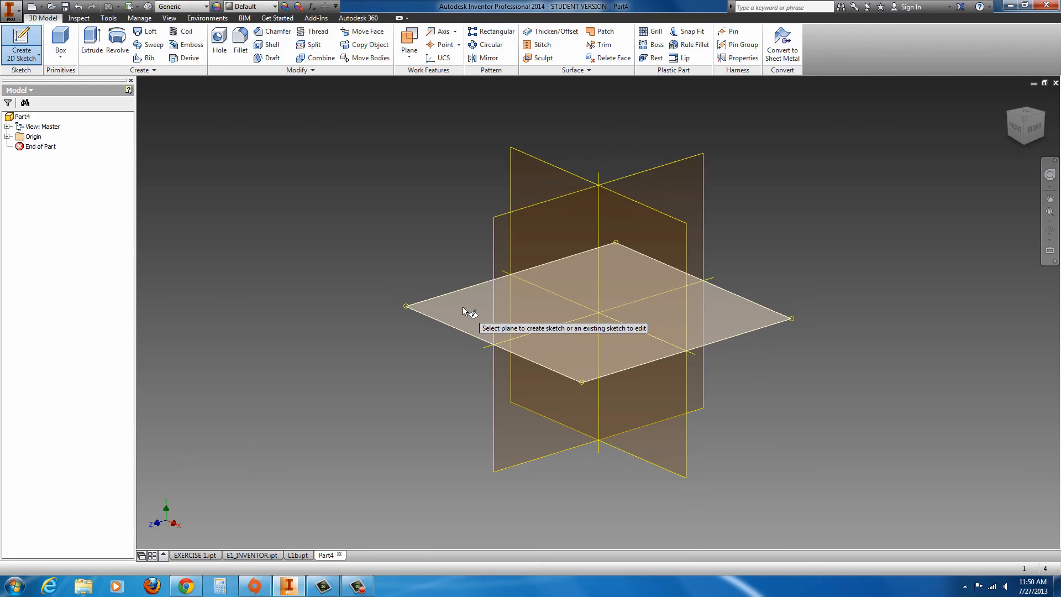
pyautogui.click(493, 236)
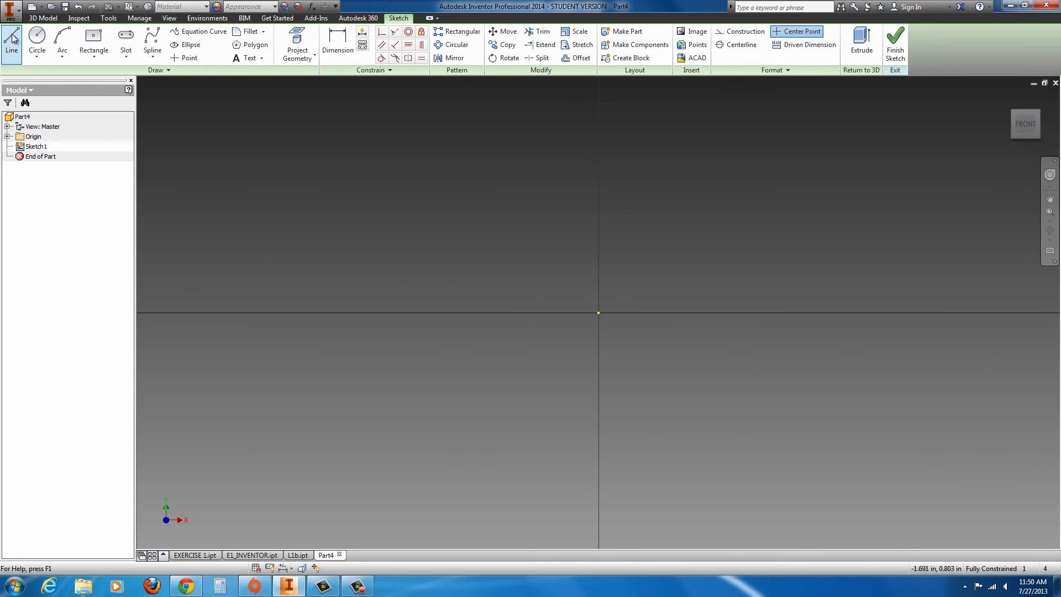
# Switch to Chrome and examine the L1 part drawing's dimensions on page 20 of the IMT 110 Inventor Basics PDF
pyautogui.click(12, 38)
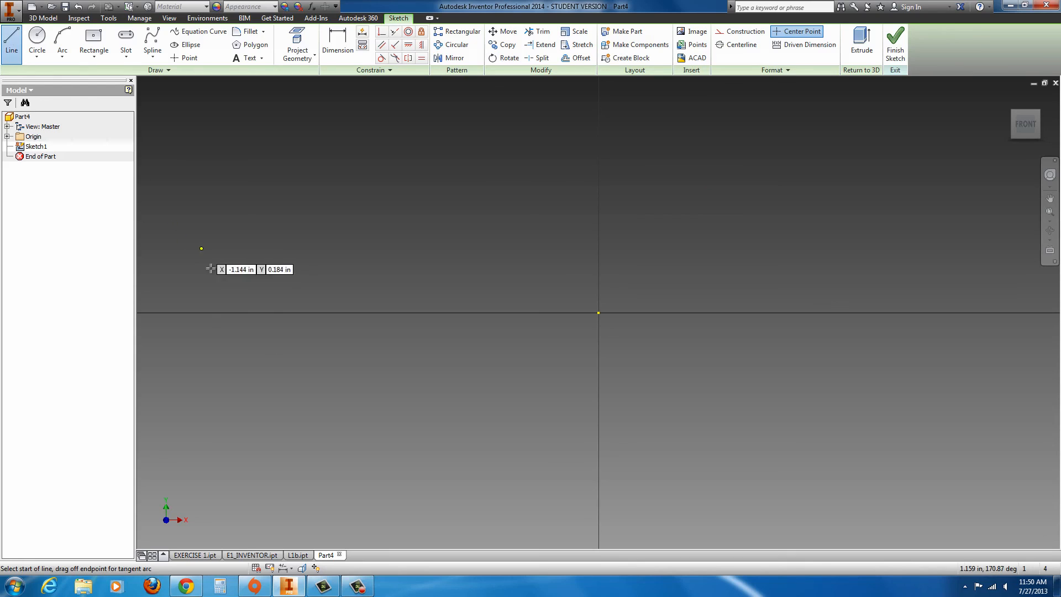
pyautogui.click(187, 586)
pyautogui.scroll(10, 354, 381)
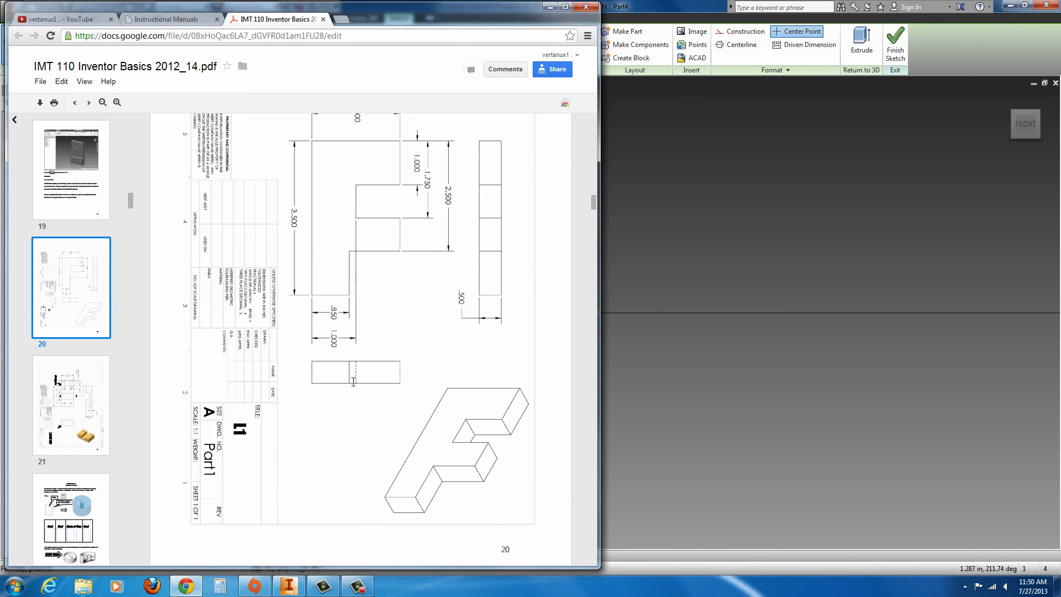
pyautogui.scroll(1, 353, 381)
pyautogui.scroll(-1, 382, 348)
pyautogui.scroll(1, 395, 199)
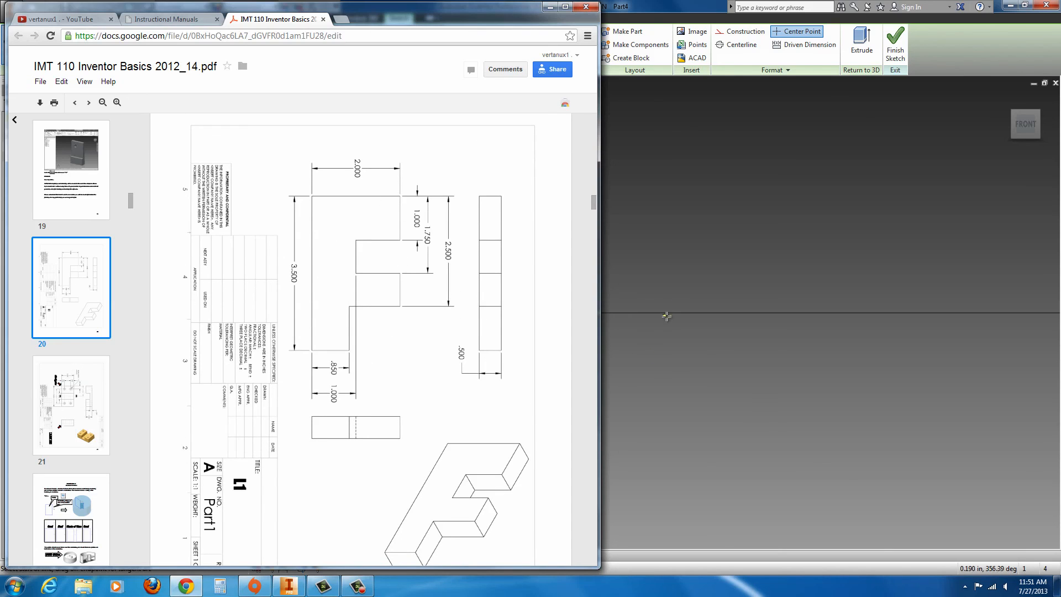
pyautogui.click(679, 10)
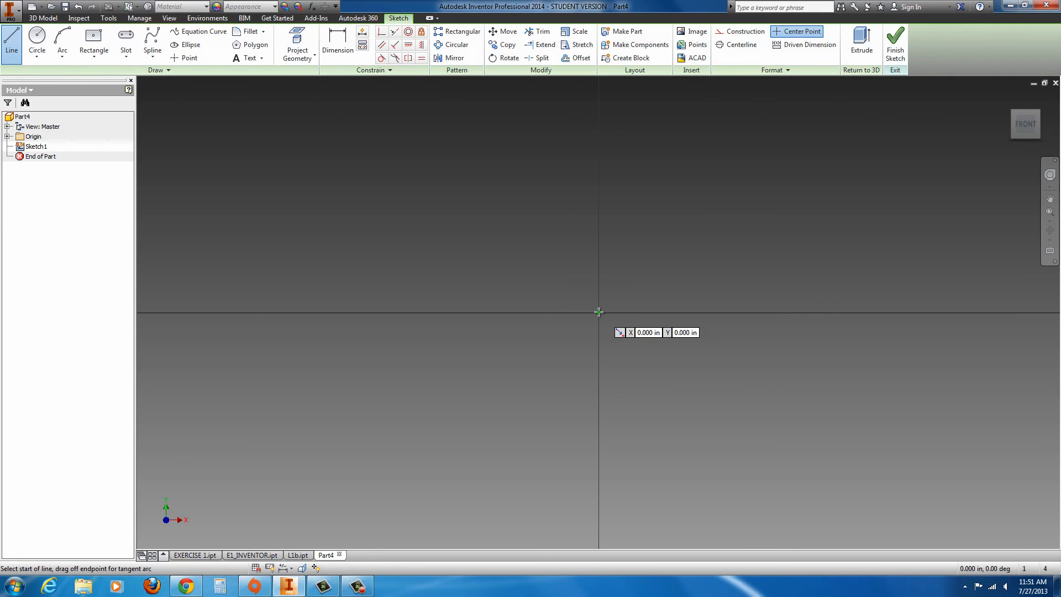
# Draw a 3.5 in horizontal line from the sketch origin along the positive X axis as the profile's base
pyautogui.click(599, 313)
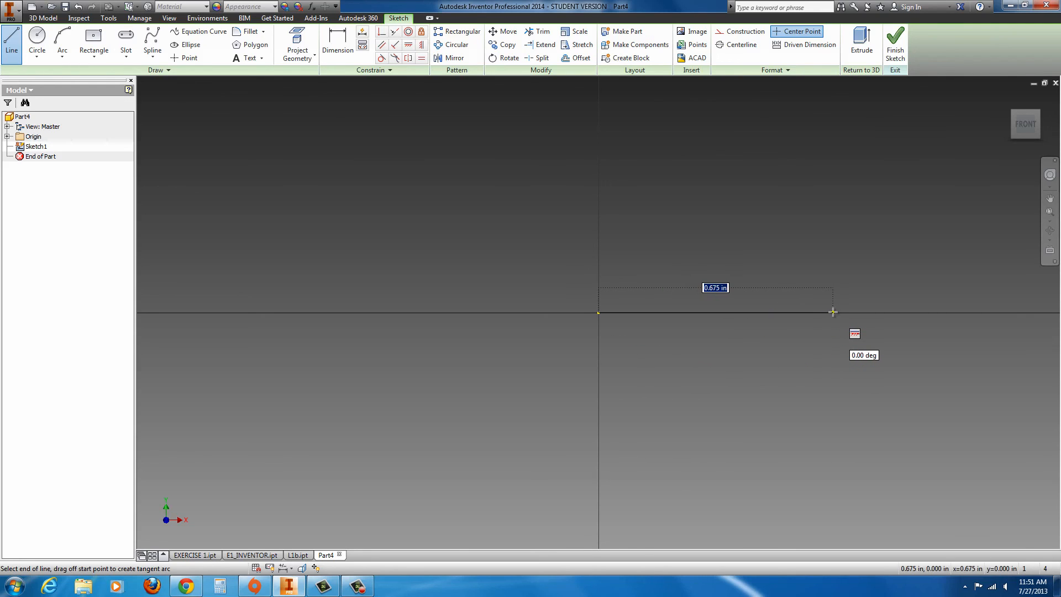
pyautogui.write('3.5')
pyautogui.press('Return')
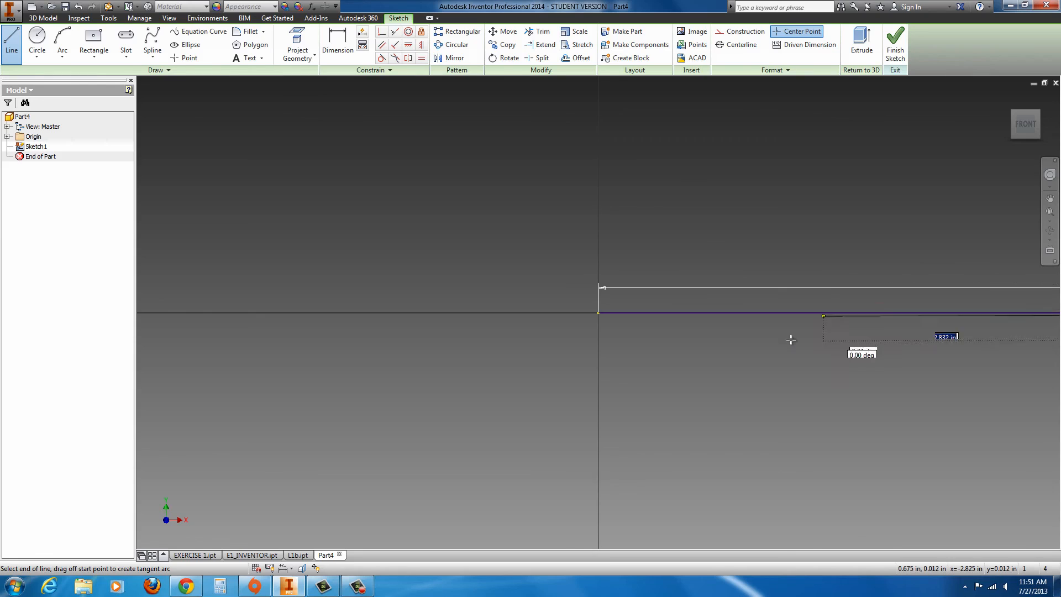
pyautogui.scroll(5, 768, 348)
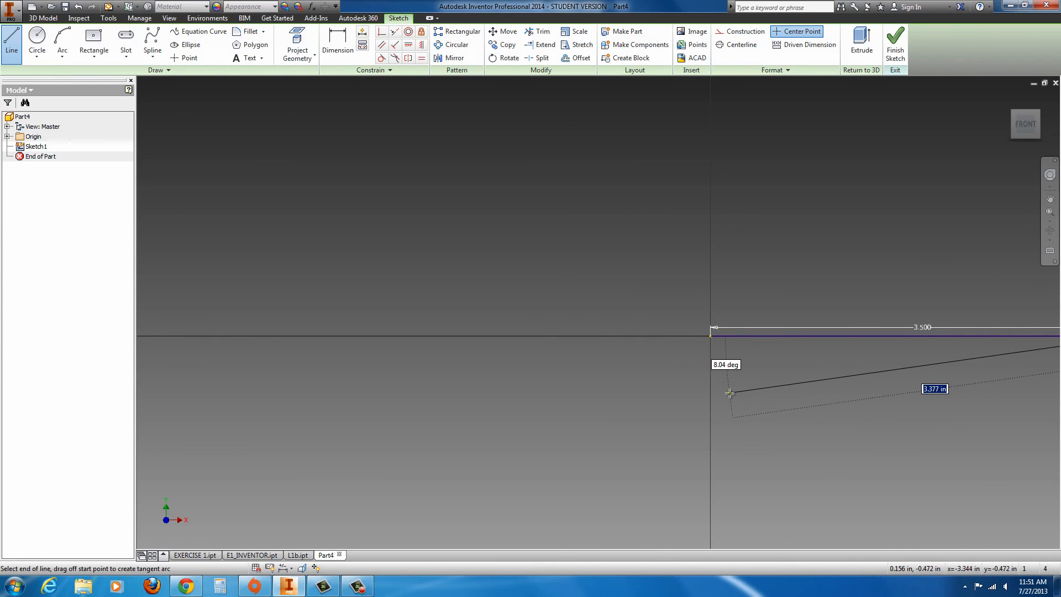
pyautogui.press('Escape')
pyautogui.scroll(5, 679, 383)
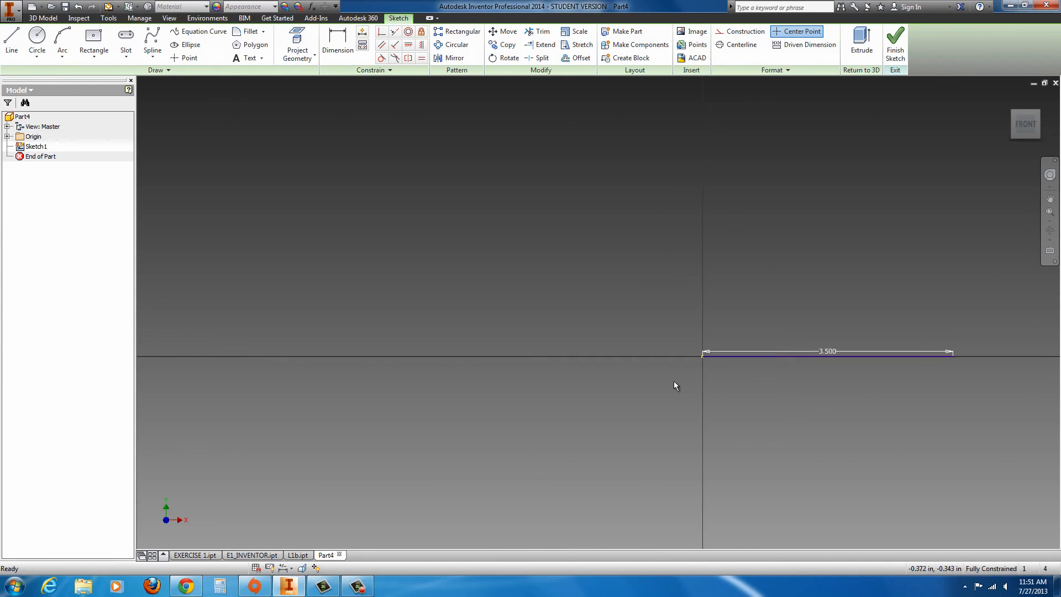
pyautogui.scroll(-5, 813, 371)
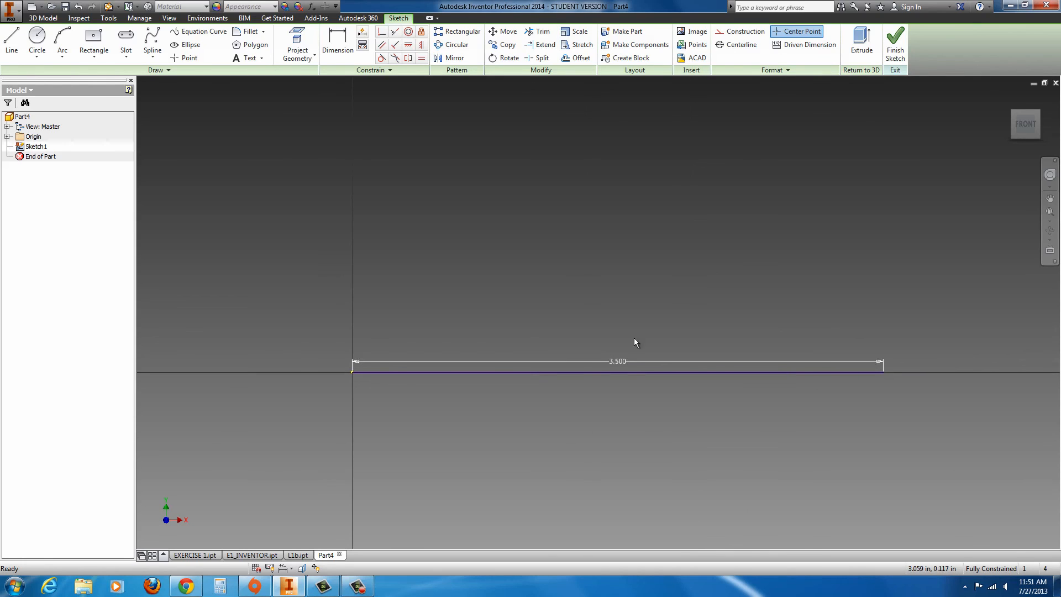
# Draw a 2 in line vertically upward from the origin, perpendicular to the base line
pyautogui.click(11, 45)
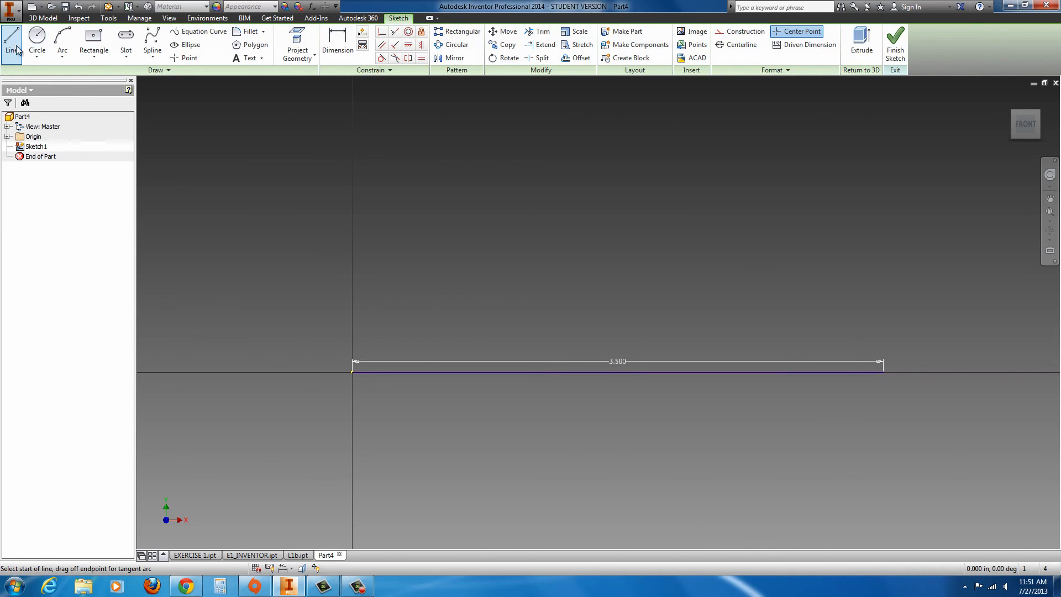
pyautogui.click(352, 372)
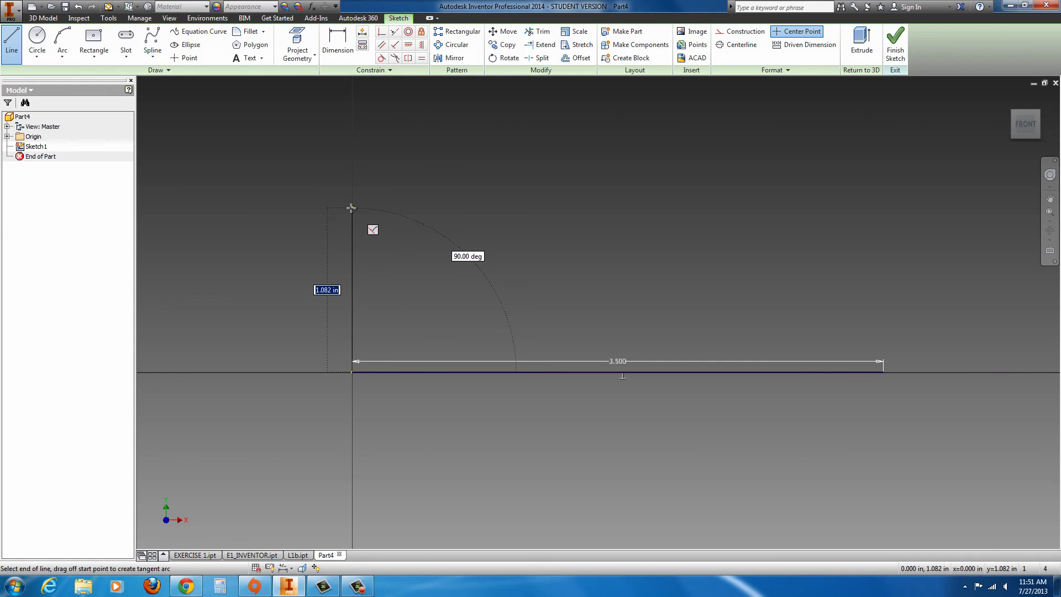
pyautogui.write('2')
pyautogui.press('Return')
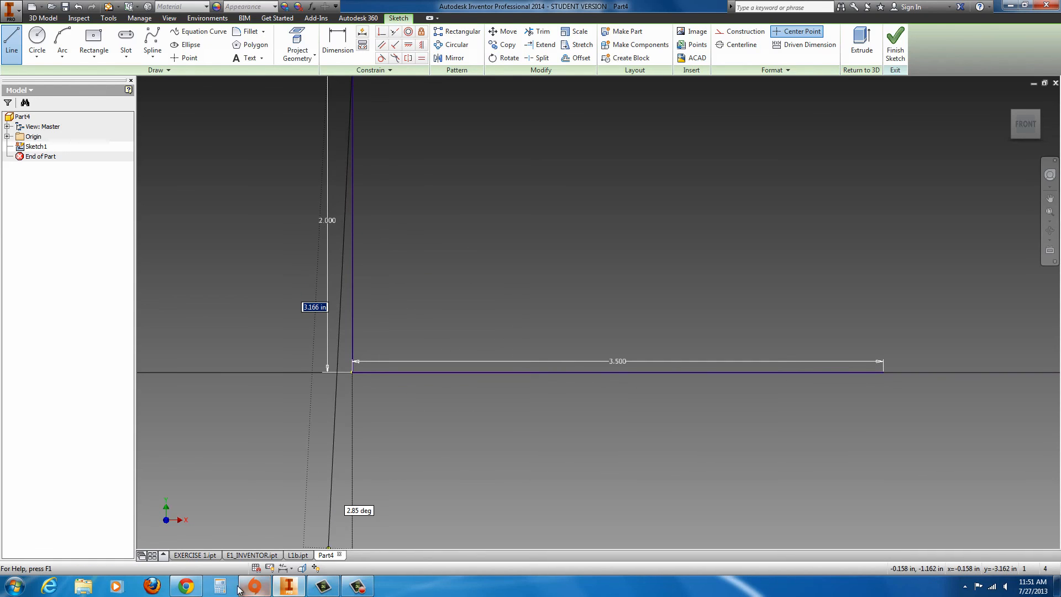
# Check the L1 drawing in Chrome and continue the profile with a 1 in horizontal line from the vertical line's upper end
pyautogui.click(188, 586)
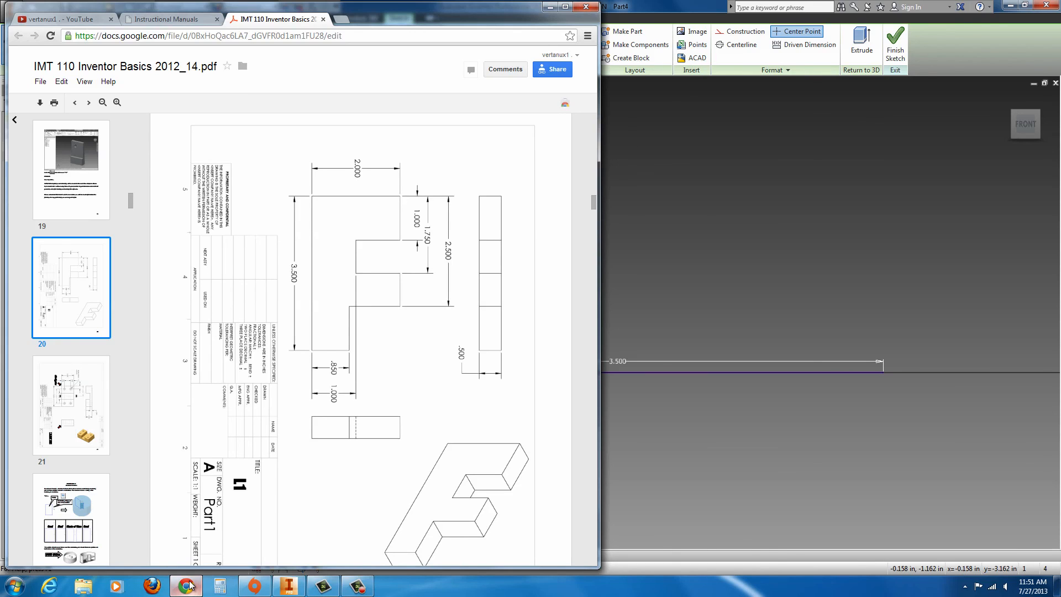
pyautogui.moveTo(288, 593)
pyautogui.click(683, 5)
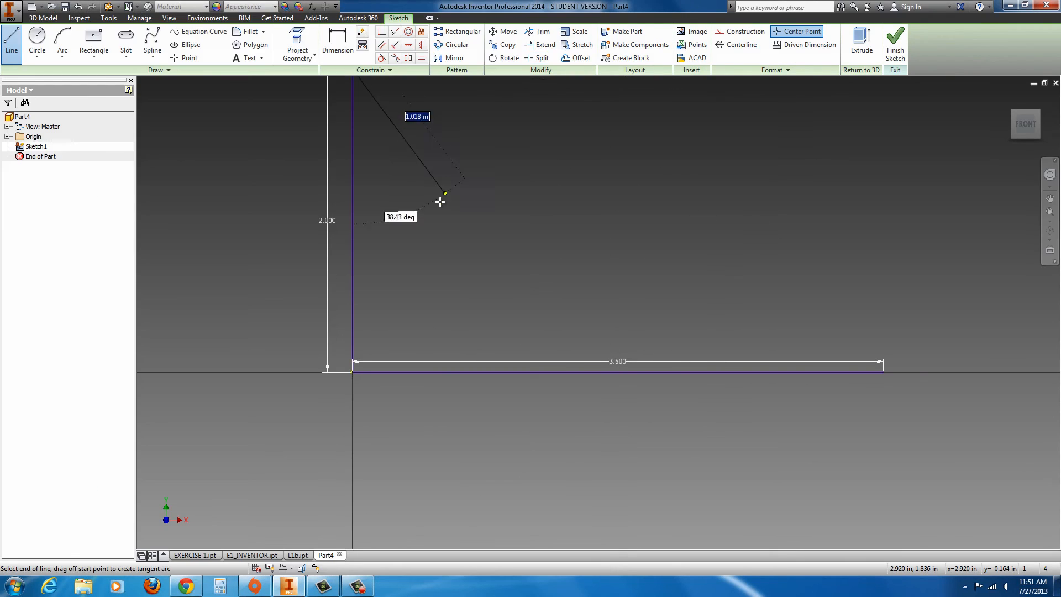
pyautogui.scroll(3, 453, 214)
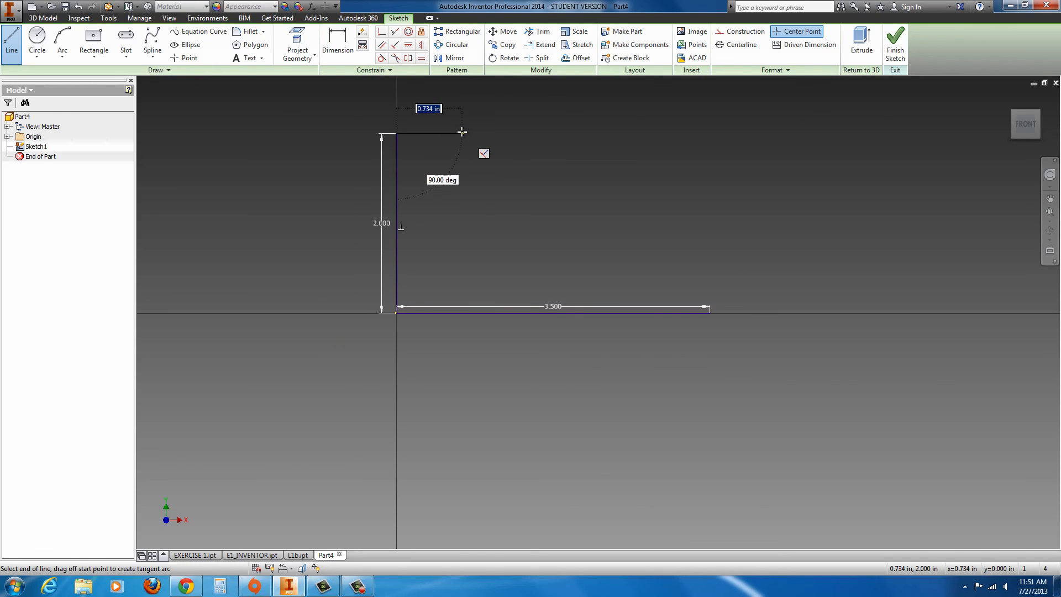
pyautogui.write('1')
pyautogui.press('Return')
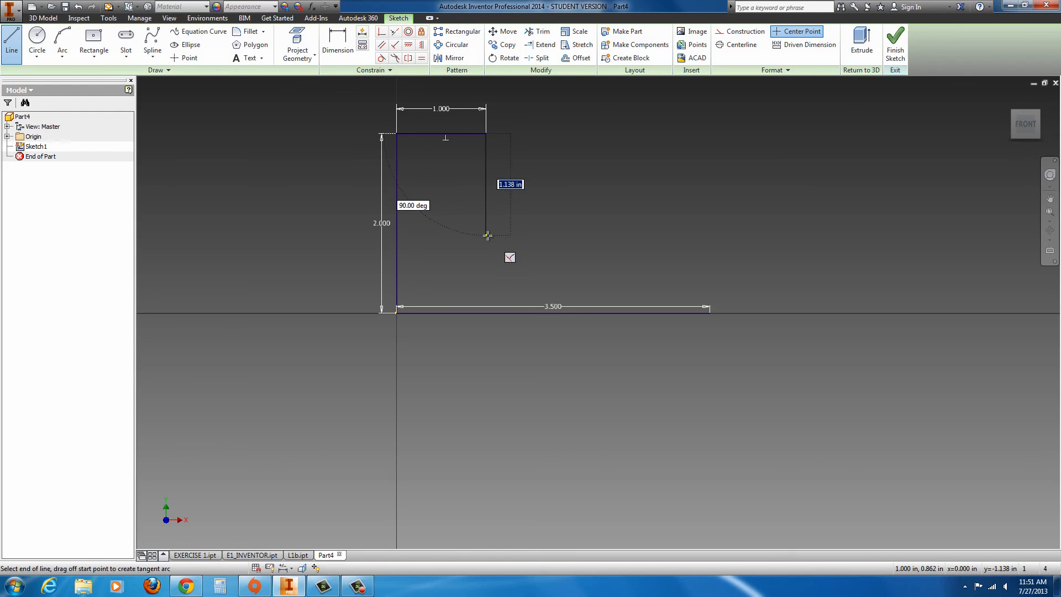
# Complete the F outline with a notch about 0.64 by 1.09 in, an arm about 0.67 in wide and a 0.58 in high leg ending at the base
pyautogui.click(487, 230)
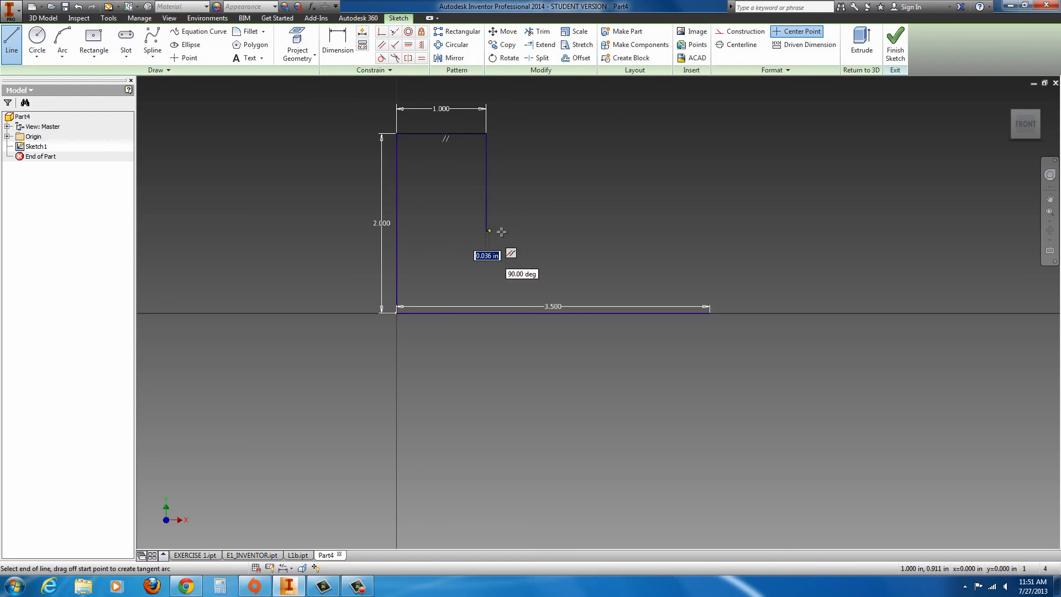
pyautogui.click(543, 230)
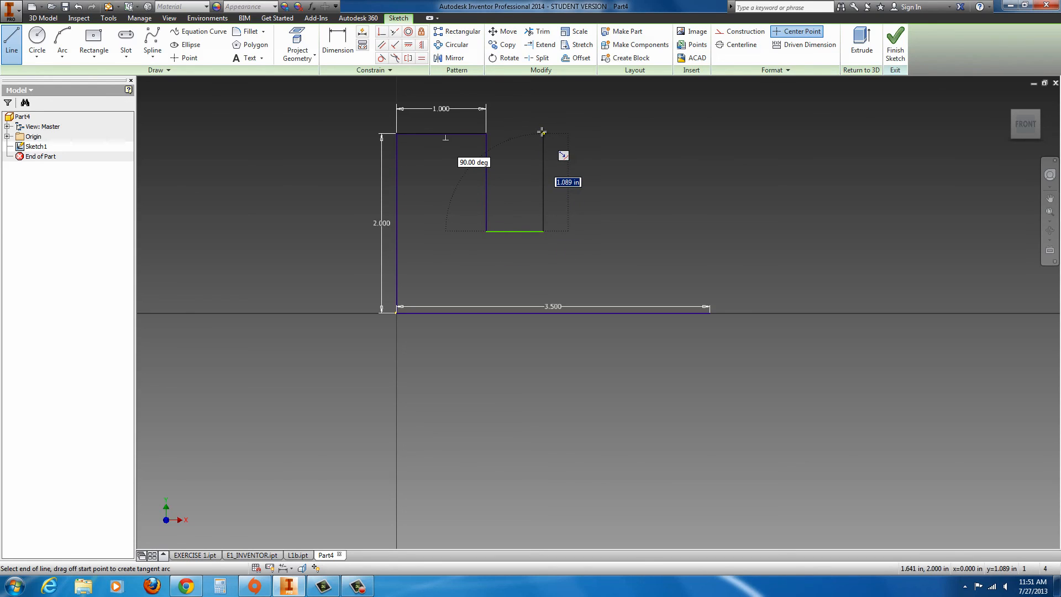
pyautogui.click(542, 132)
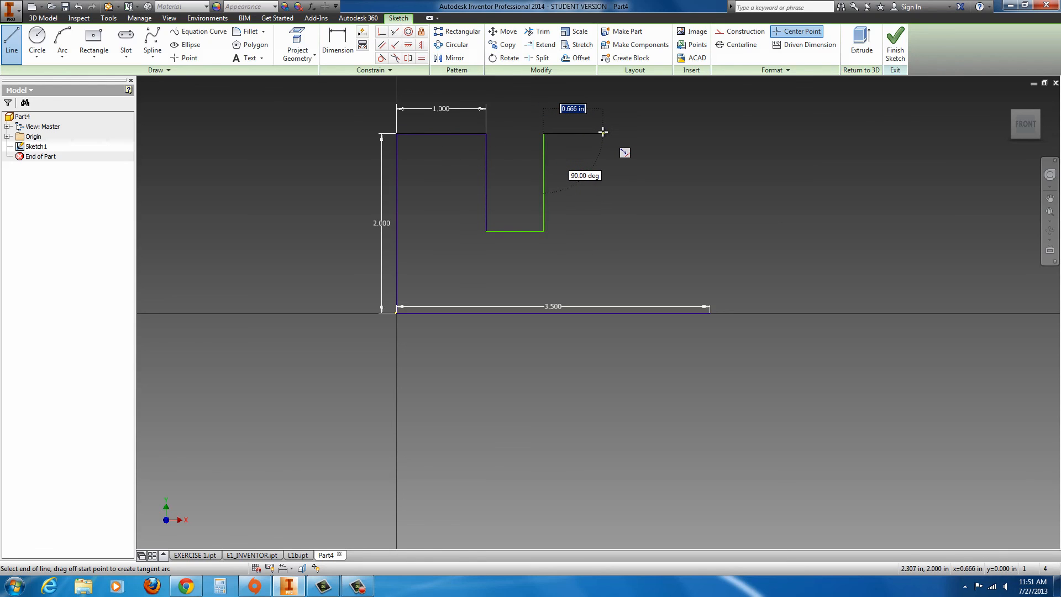
pyautogui.click(603, 132)
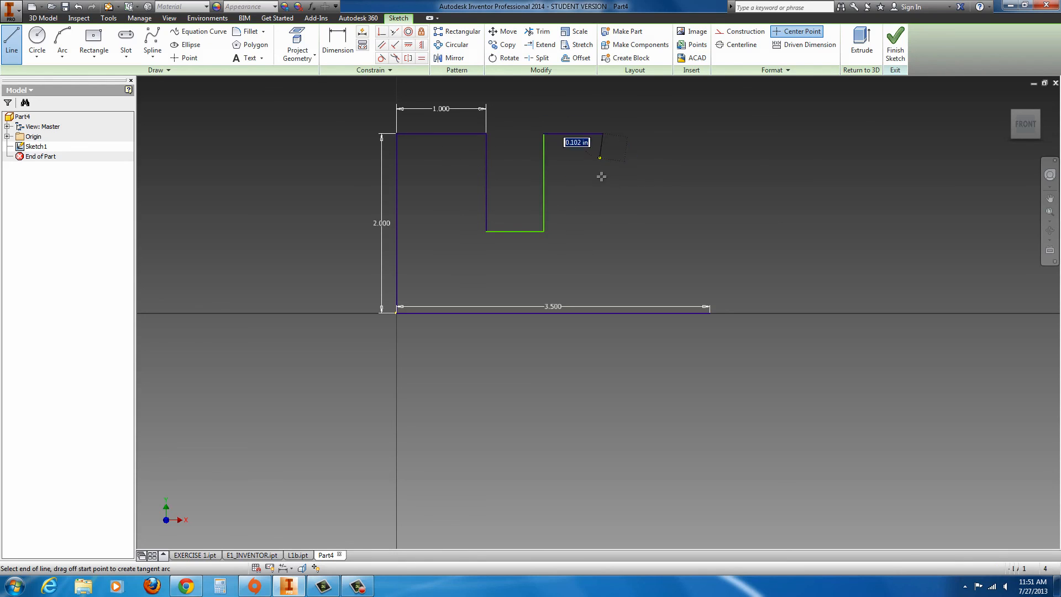
pyautogui.click(602, 261)
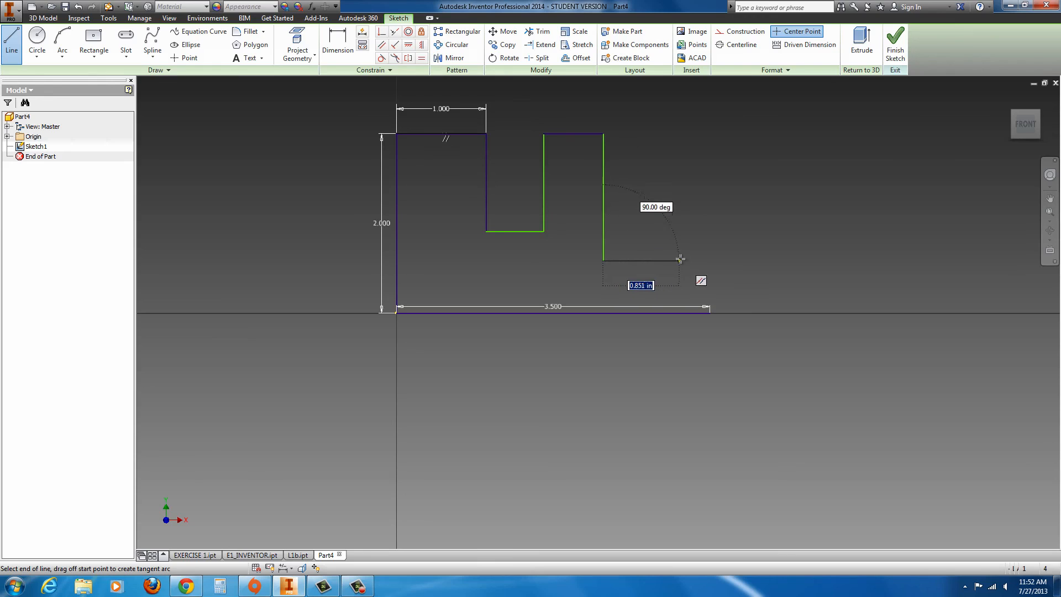
pyautogui.click(710, 260)
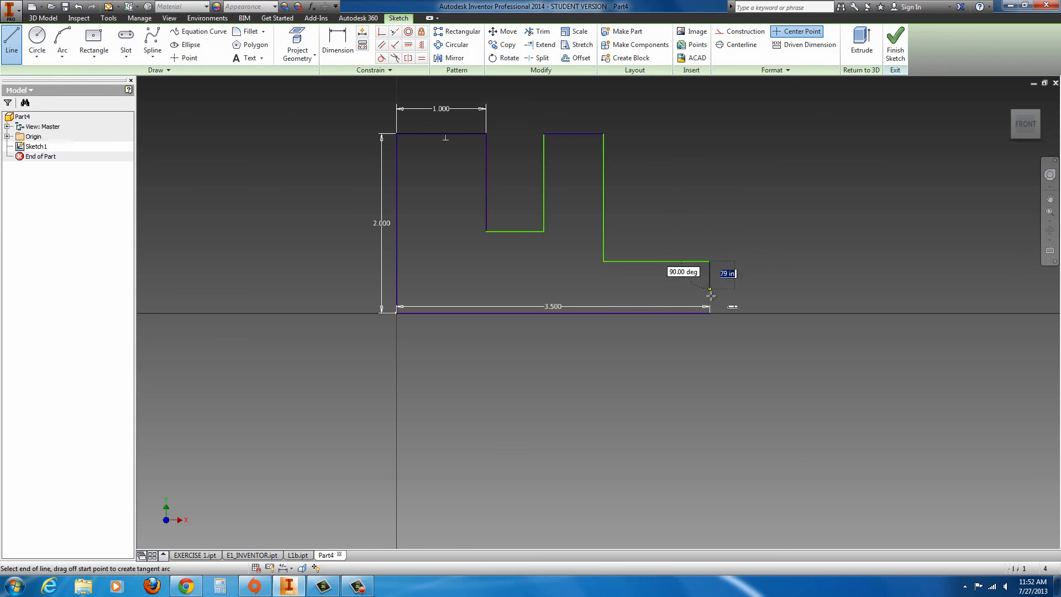
pyautogui.click(710, 313)
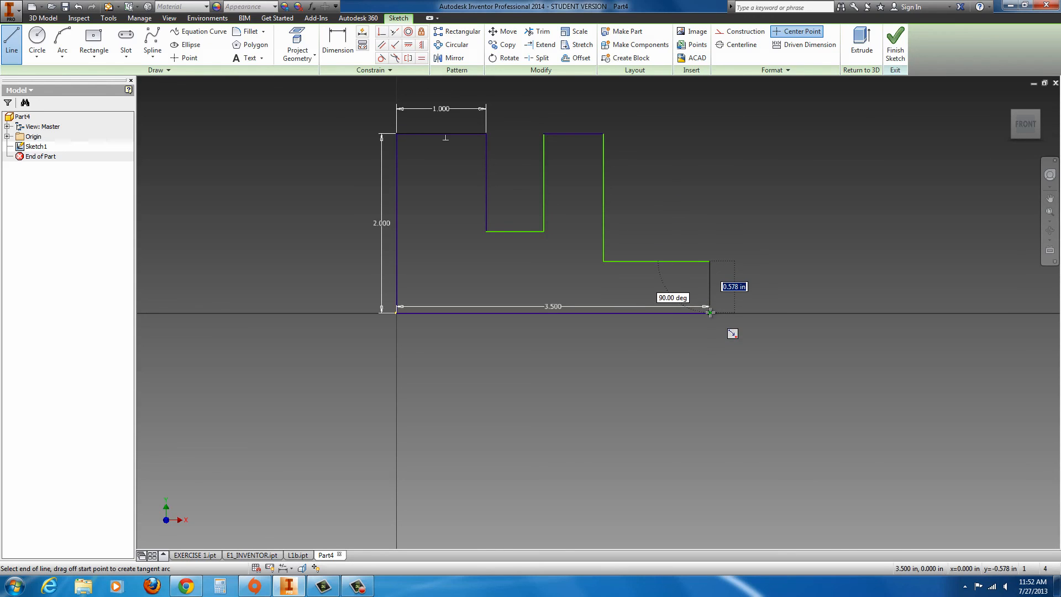
# End the outline and dimension the short vertical edge at the base line's far end as 0.875 in
pyautogui.press('Escape')
pyautogui.click(337, 44)
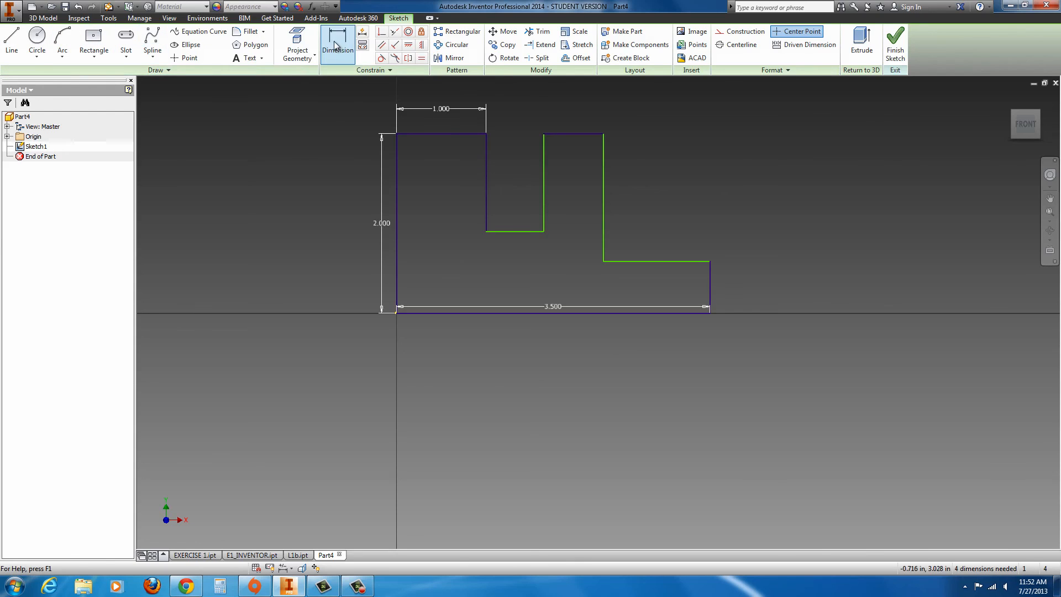
pyautogui.click(710, 284)
pyautogui.click(751, 284)
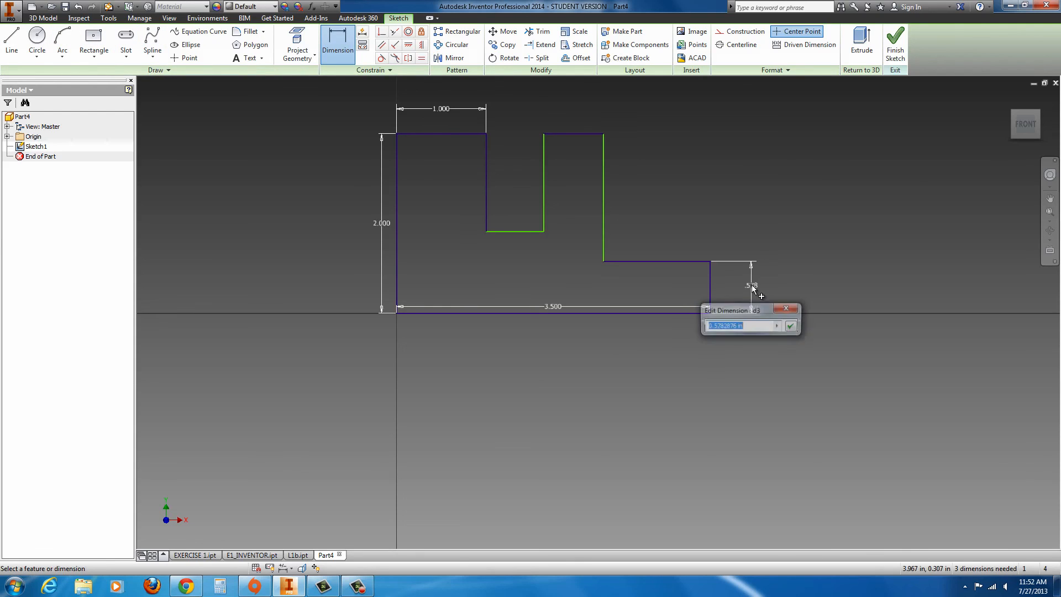
pyautogui.write('.875')
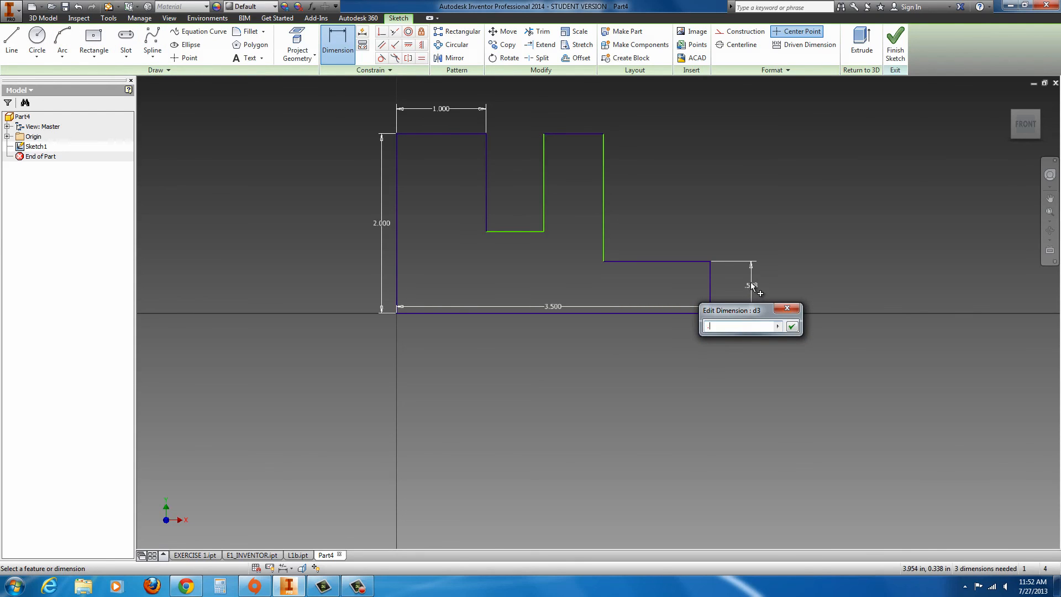
pyautogui.press('Return')
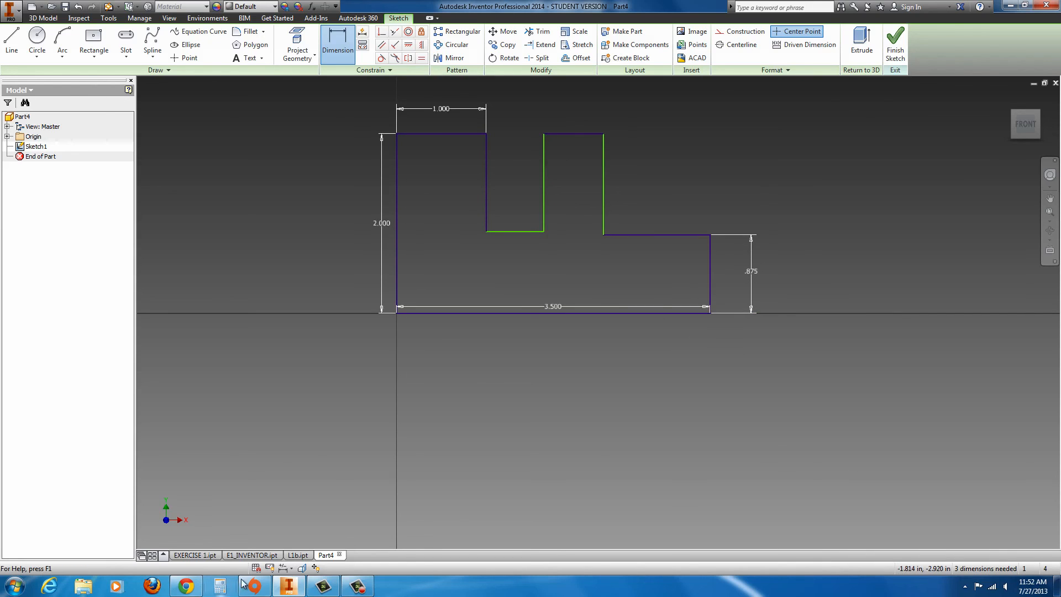
# Check the low leg's height on the L1 drawing in Chrome and correct its dimension in Inventor to 0.85 in
pyautogui.click(187, 586)
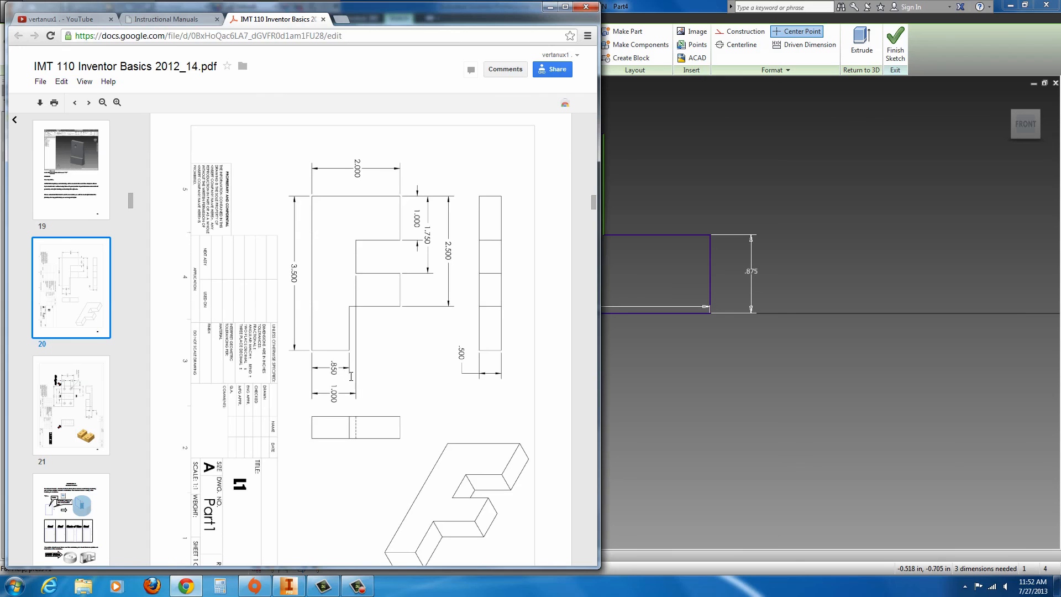
pyautogui.doubleClick(753, 271)
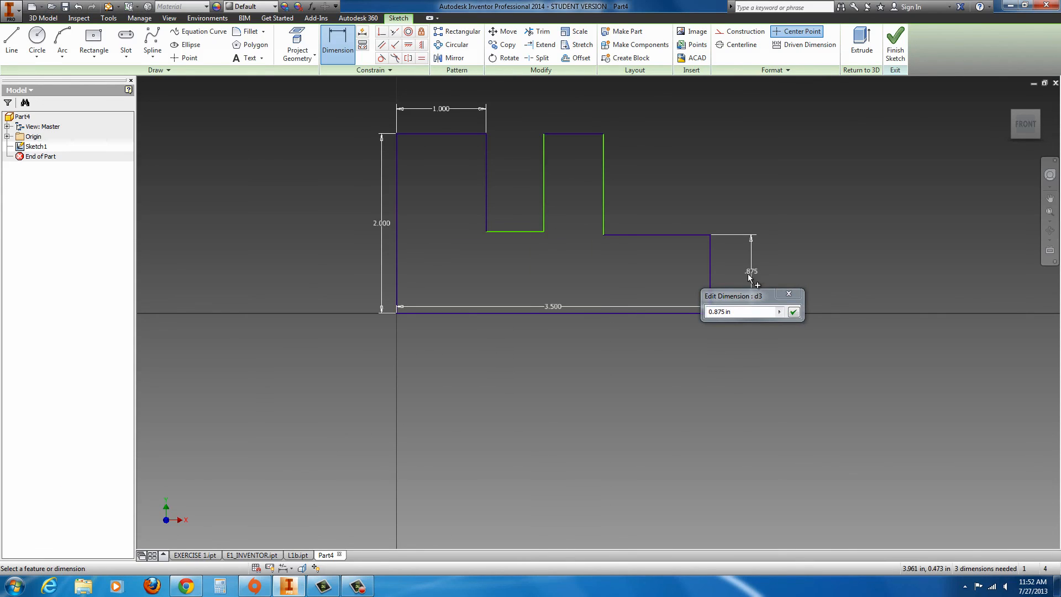
pyautogui.click(738, 314)
pyautogui.write('.')
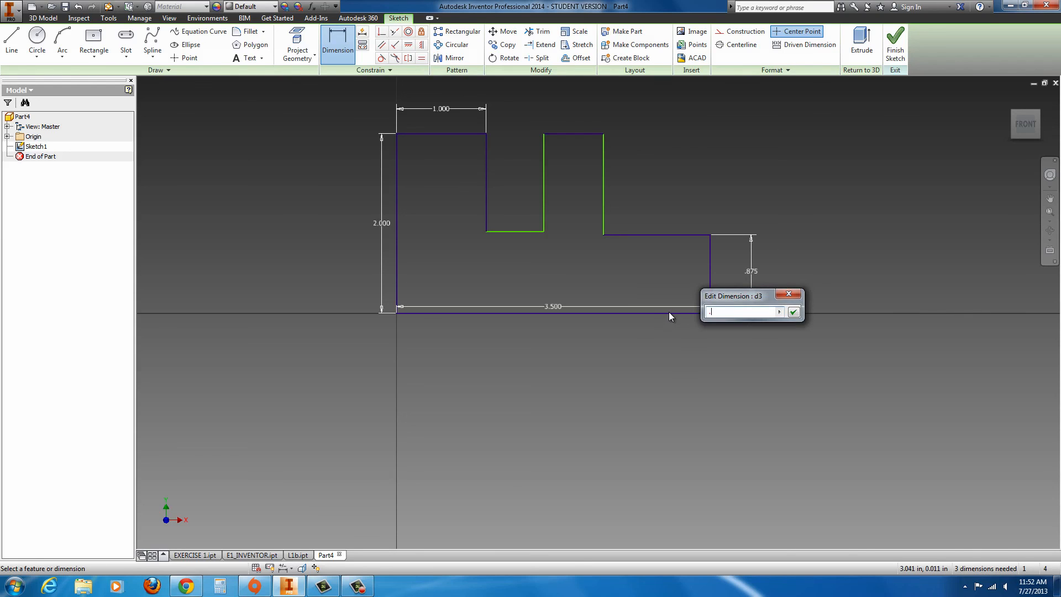
pyautogui.write('85')
pyautogui.press('Return')
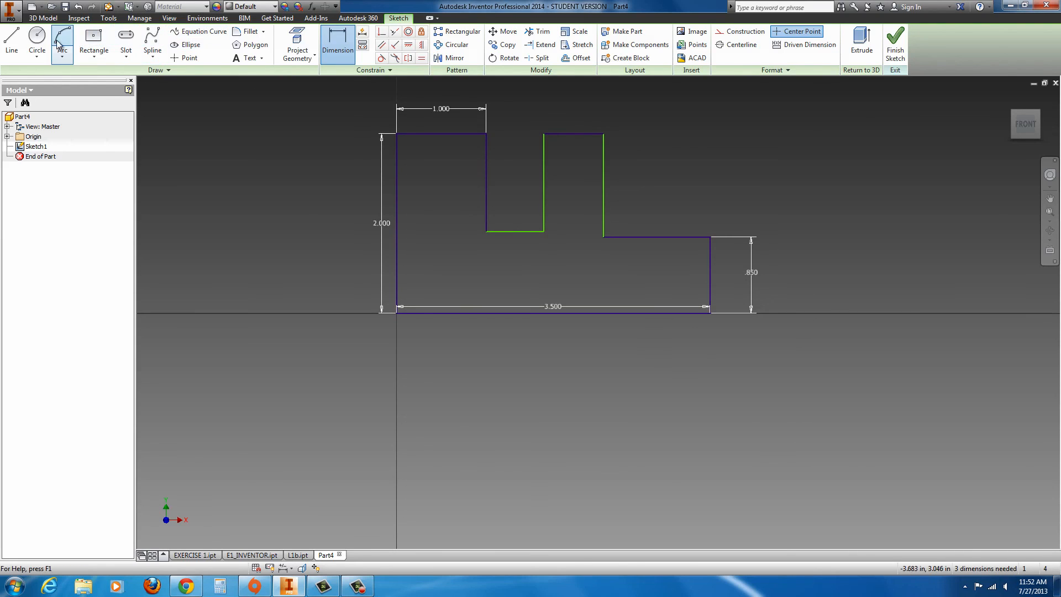
# Dimension the notch floor's height above the base line as 1 in
pyautogui.click(510, 231)
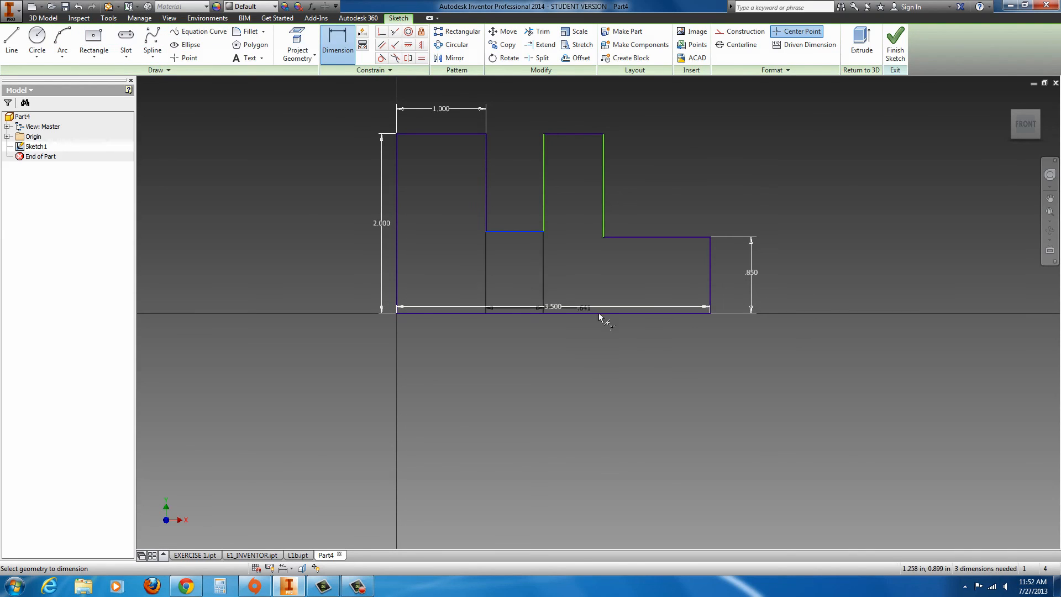
pyautogui.click(608, 312)
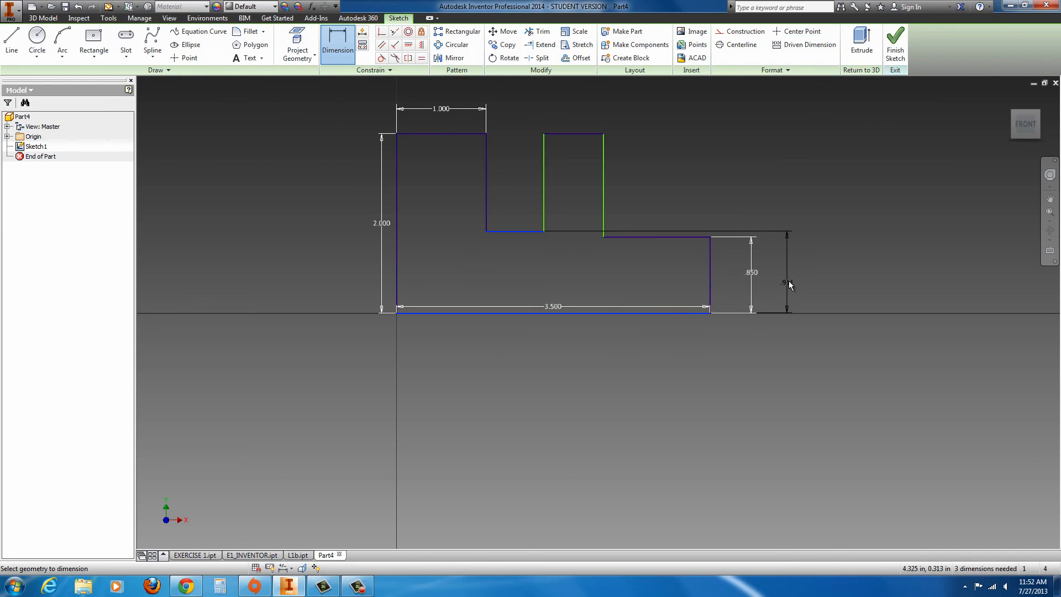
pyautogui.click(787, 280)
pyautogui.write('1')
pyautogui.press('Return')
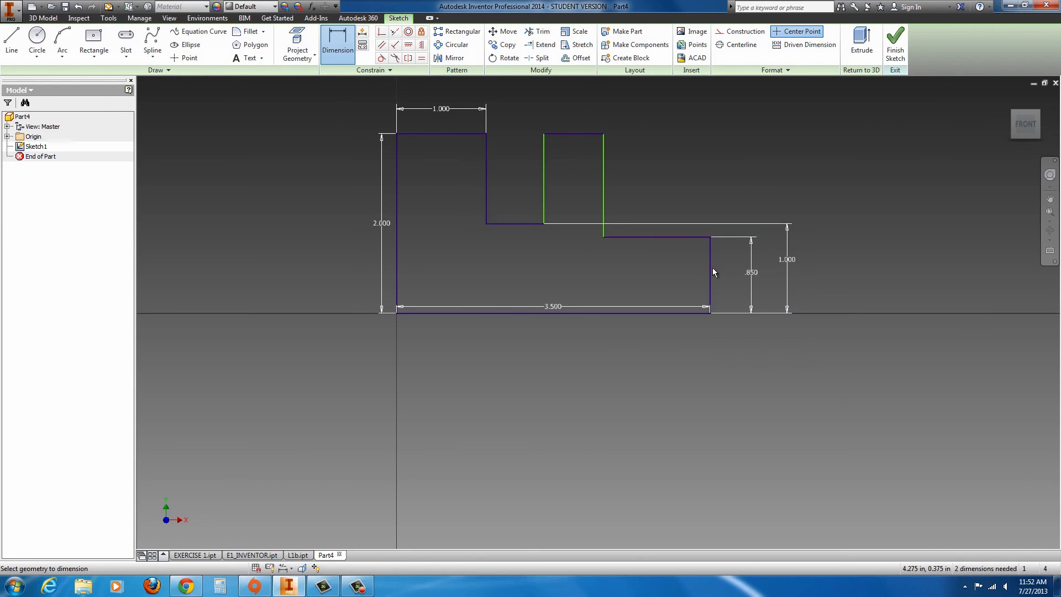
# Dimension the distance from the 2 in vertical edge to the notch's far wall as 1.75 in
pyautogui.click(398, 161)
pyautogui.click(545, 172)
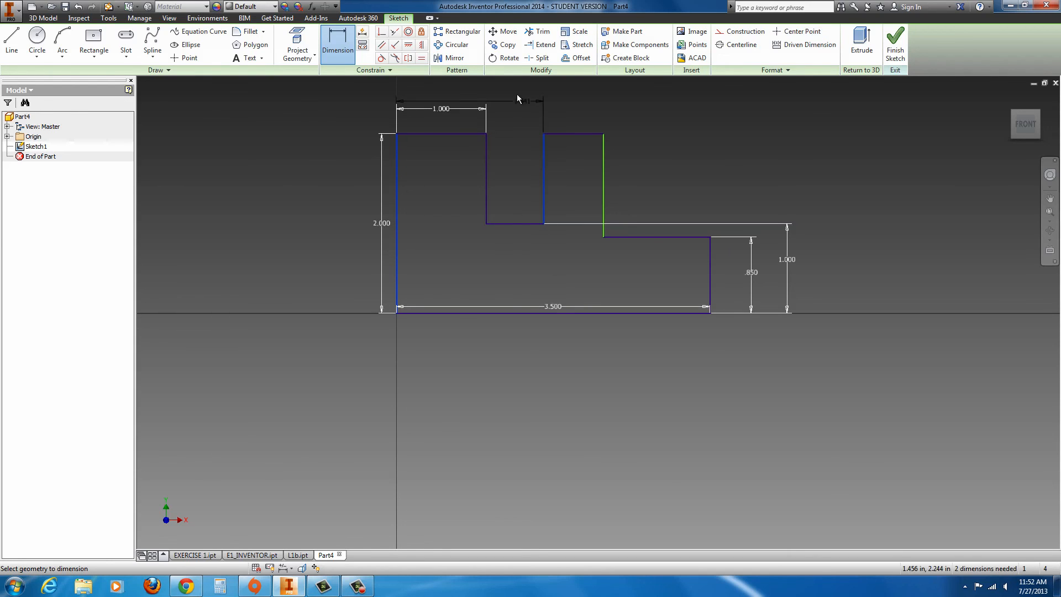
pyautogui.click(485, 92)
pyautogui.write('1')
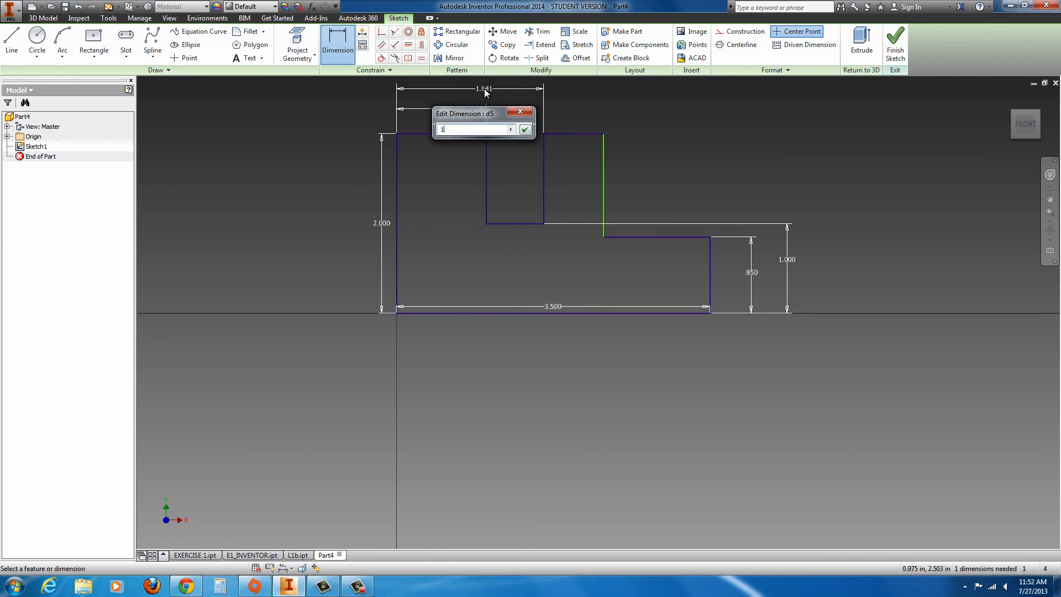
pyautogui.write('.75')
pyautogui.scroll(-3, 502, 182)
pyautogui.press('Return')
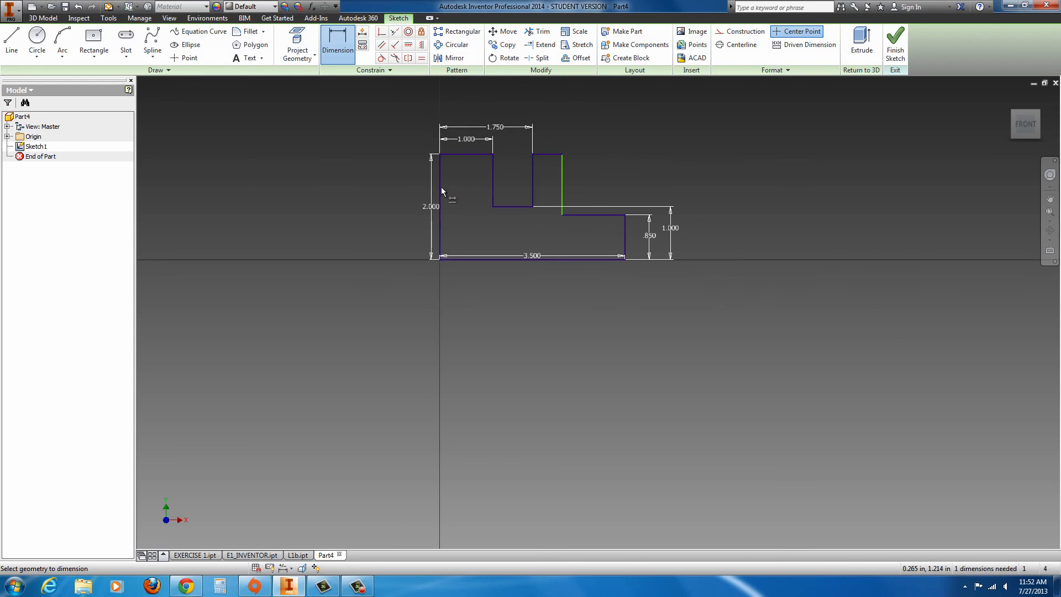
# Dimension the distance from the 2 in vertical edge to the second arm's outer edge as 2.5 in
pyautogui.click(441, 186)
pyautogui.click(562, 181)
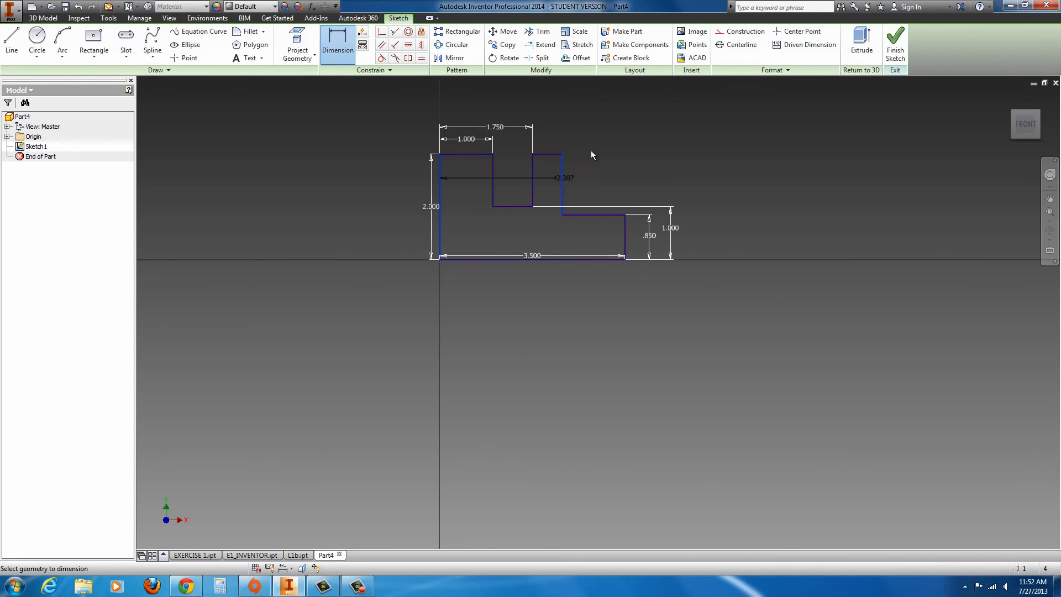
pyautogui.click(518, 111)
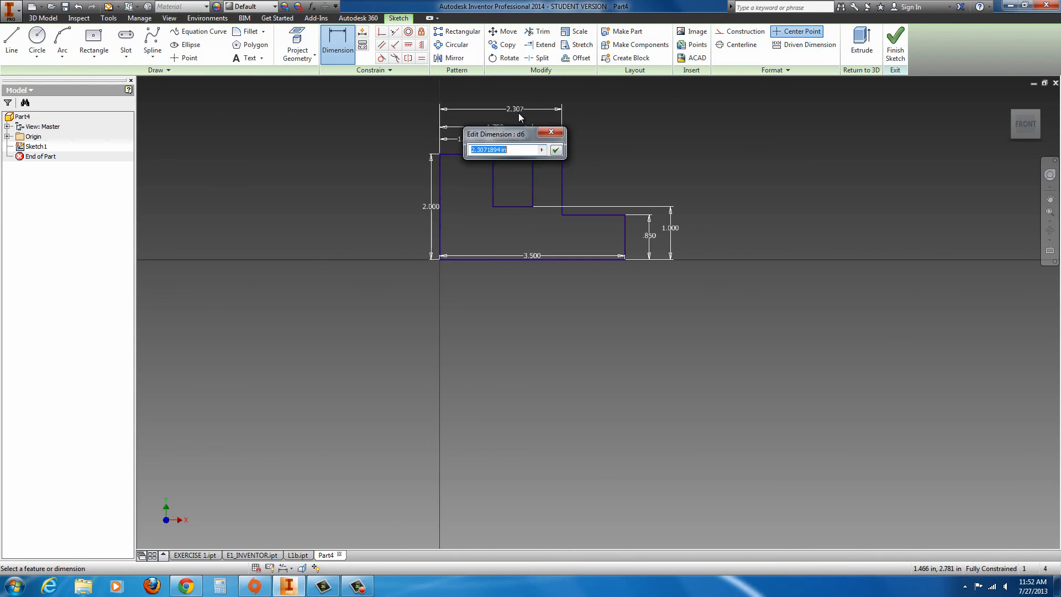
pyautogui.write('2.5')
pyautogui.press('Return')
pyautogui.scroll(3, 511, 237)
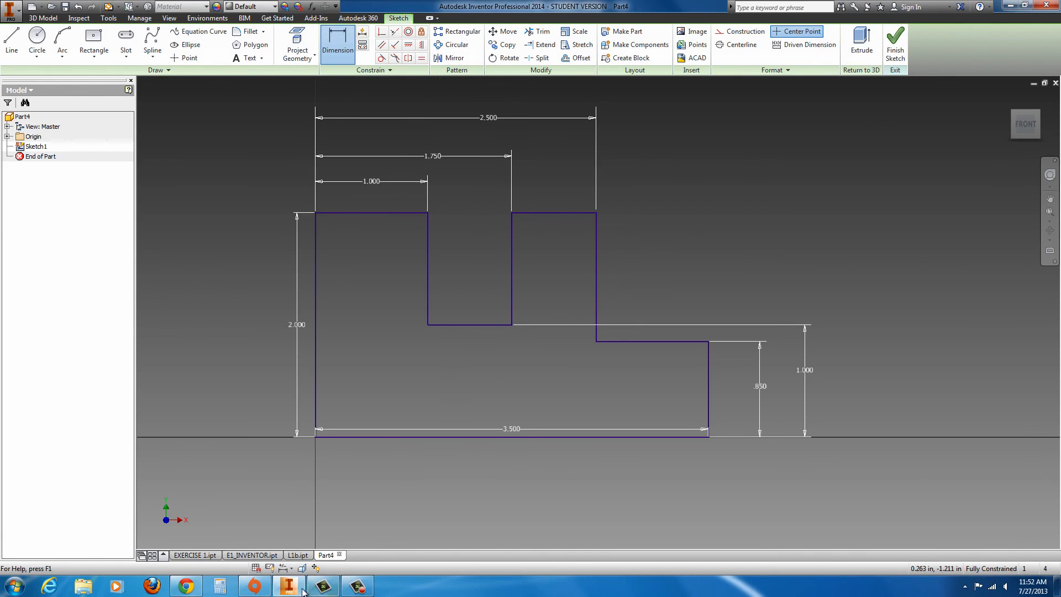
# Check the part thickness on the L1 drawing in Chrome and extrude the F profile 0.5 in in Inventor
pyautogui.click(182, 587)
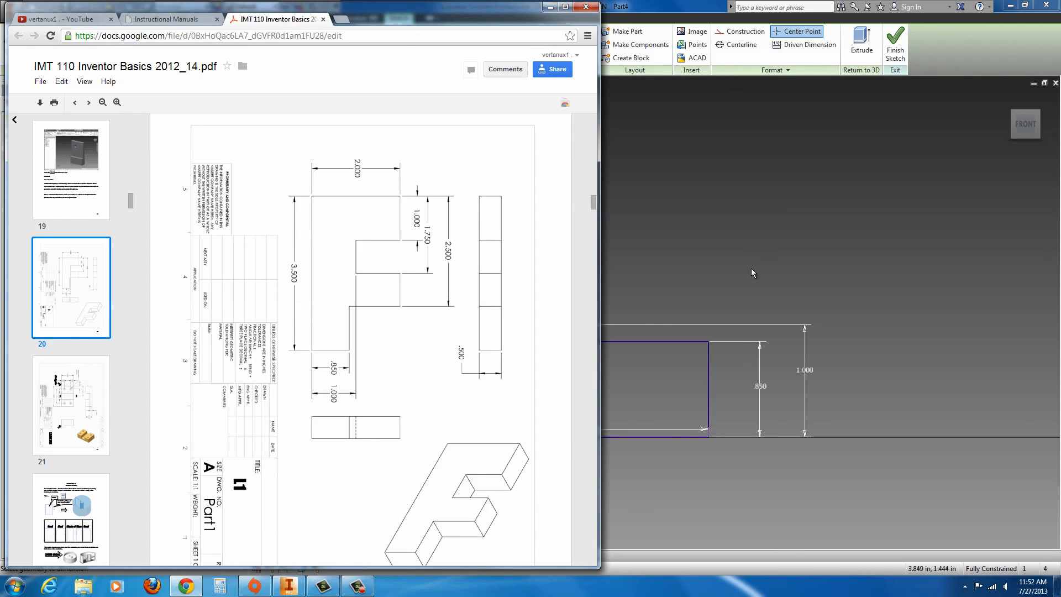
pyautogui.click(659, 13)
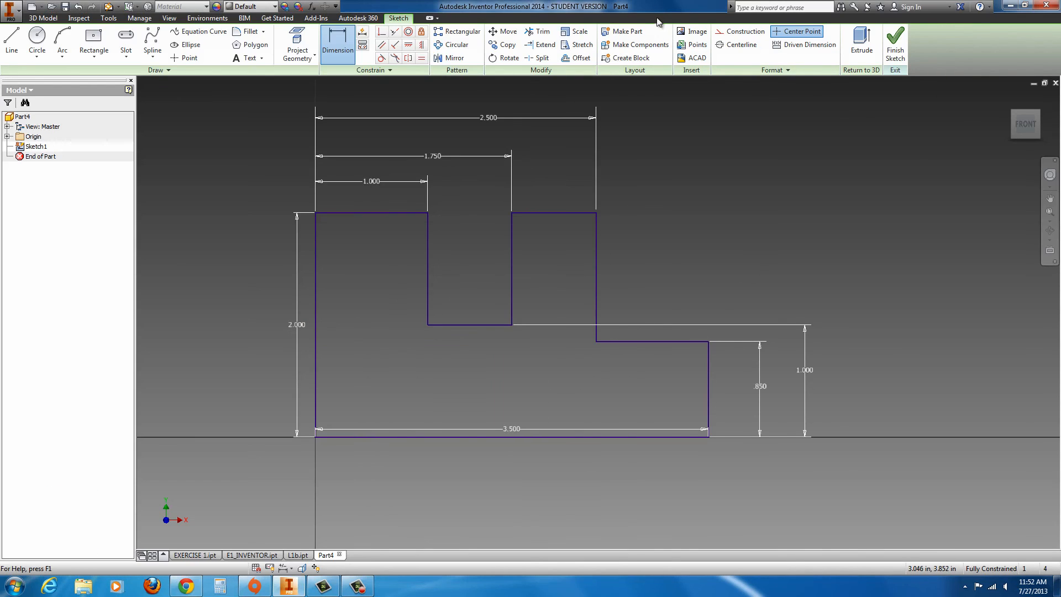
pyautogui.click(858, 47)
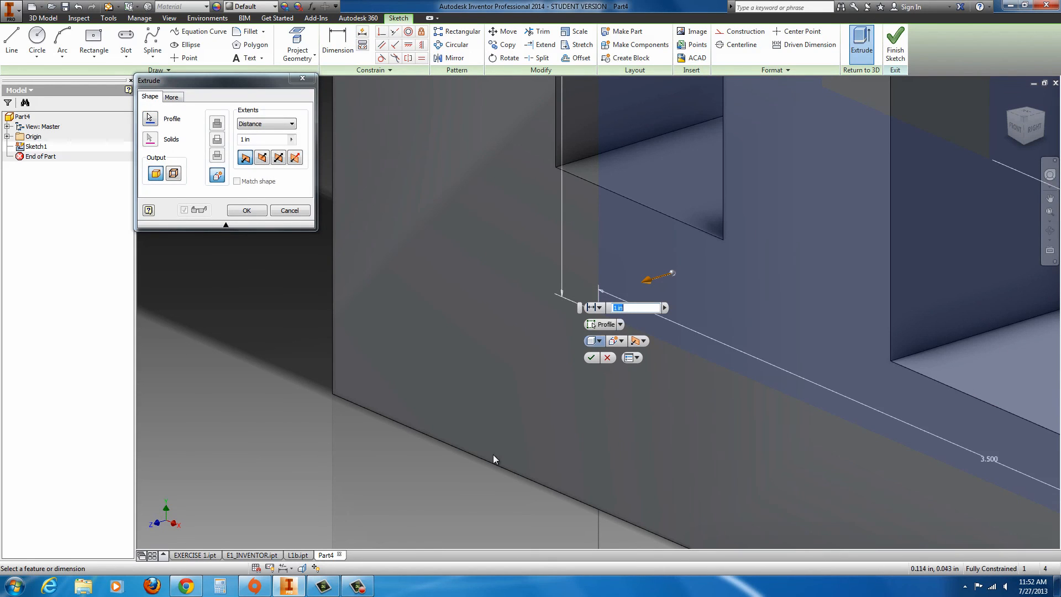
pyautogui.click(186, 586)
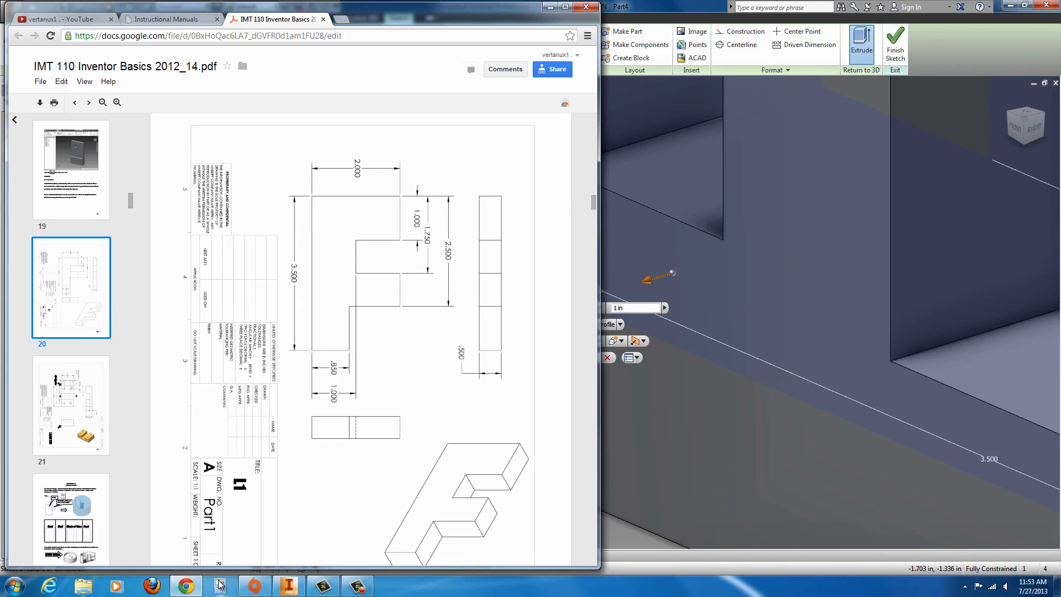
pyautogui.click(647, 308)
pyautogui.write('.5')
pyautogui.press('Return')
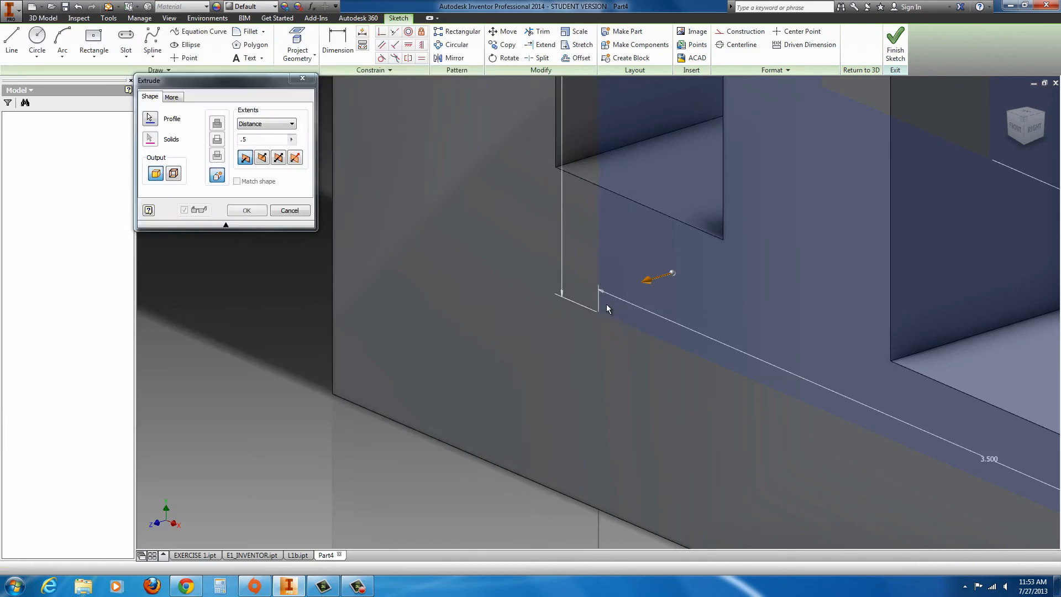
pyautogui.scroll(5, 589, 381)
pyautogui.scroll(-3, 734, 333)
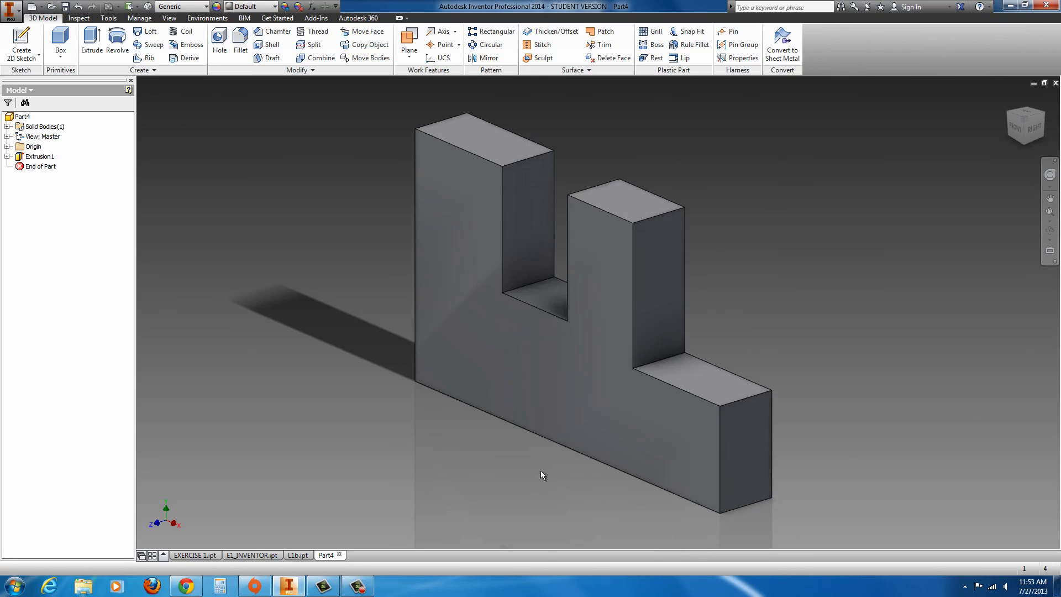